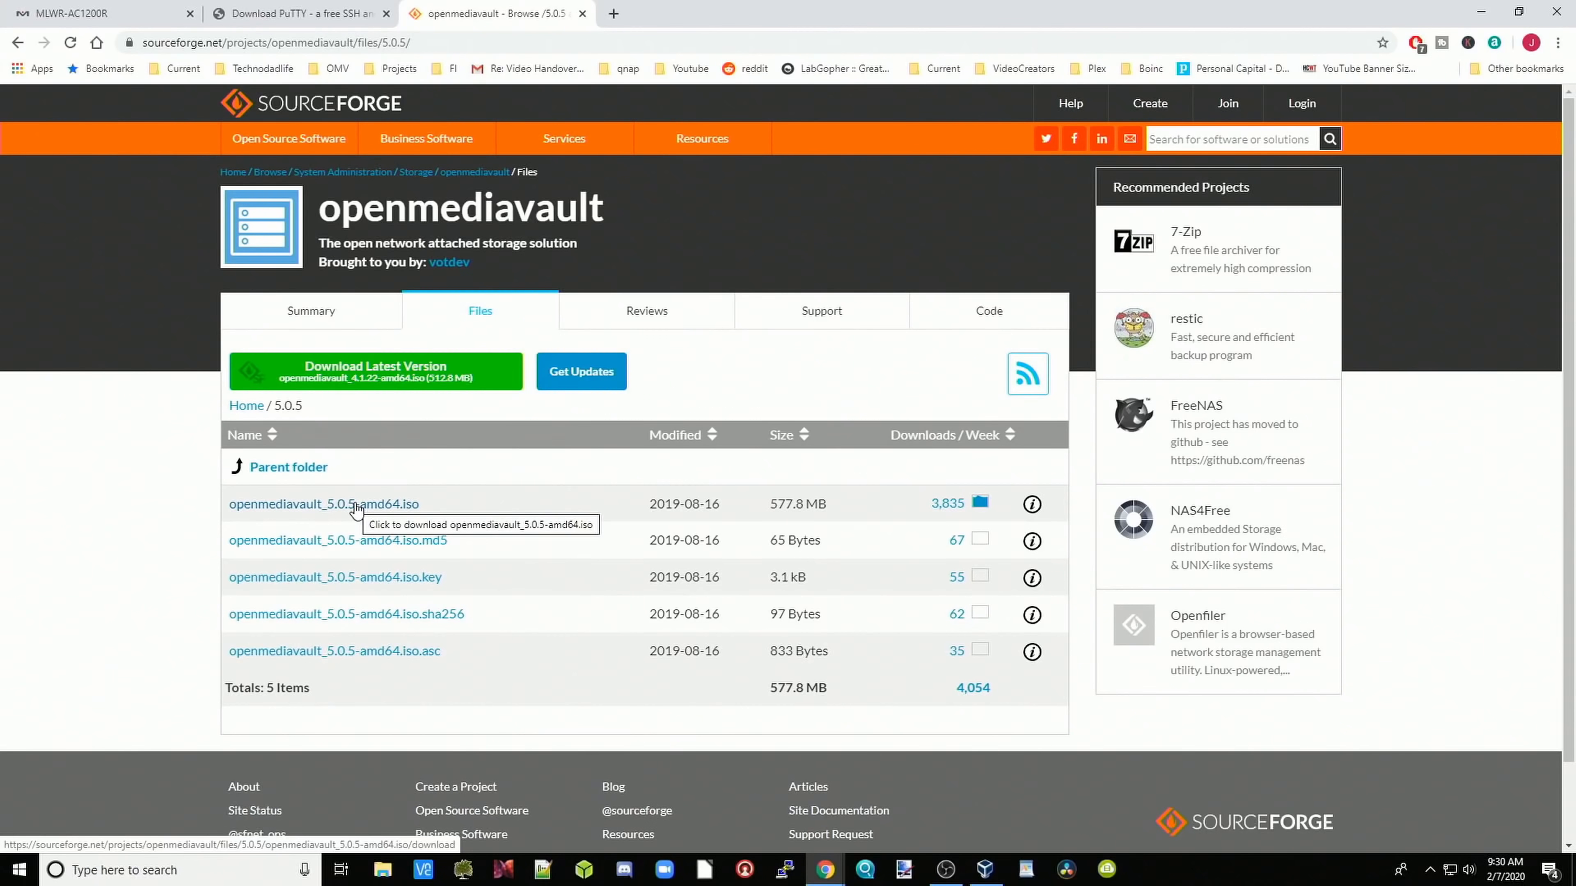
Step: Start downloading the openmediavault_5.0.5-amd64.iso installer from its SourceForge link
left_click(355, 505)
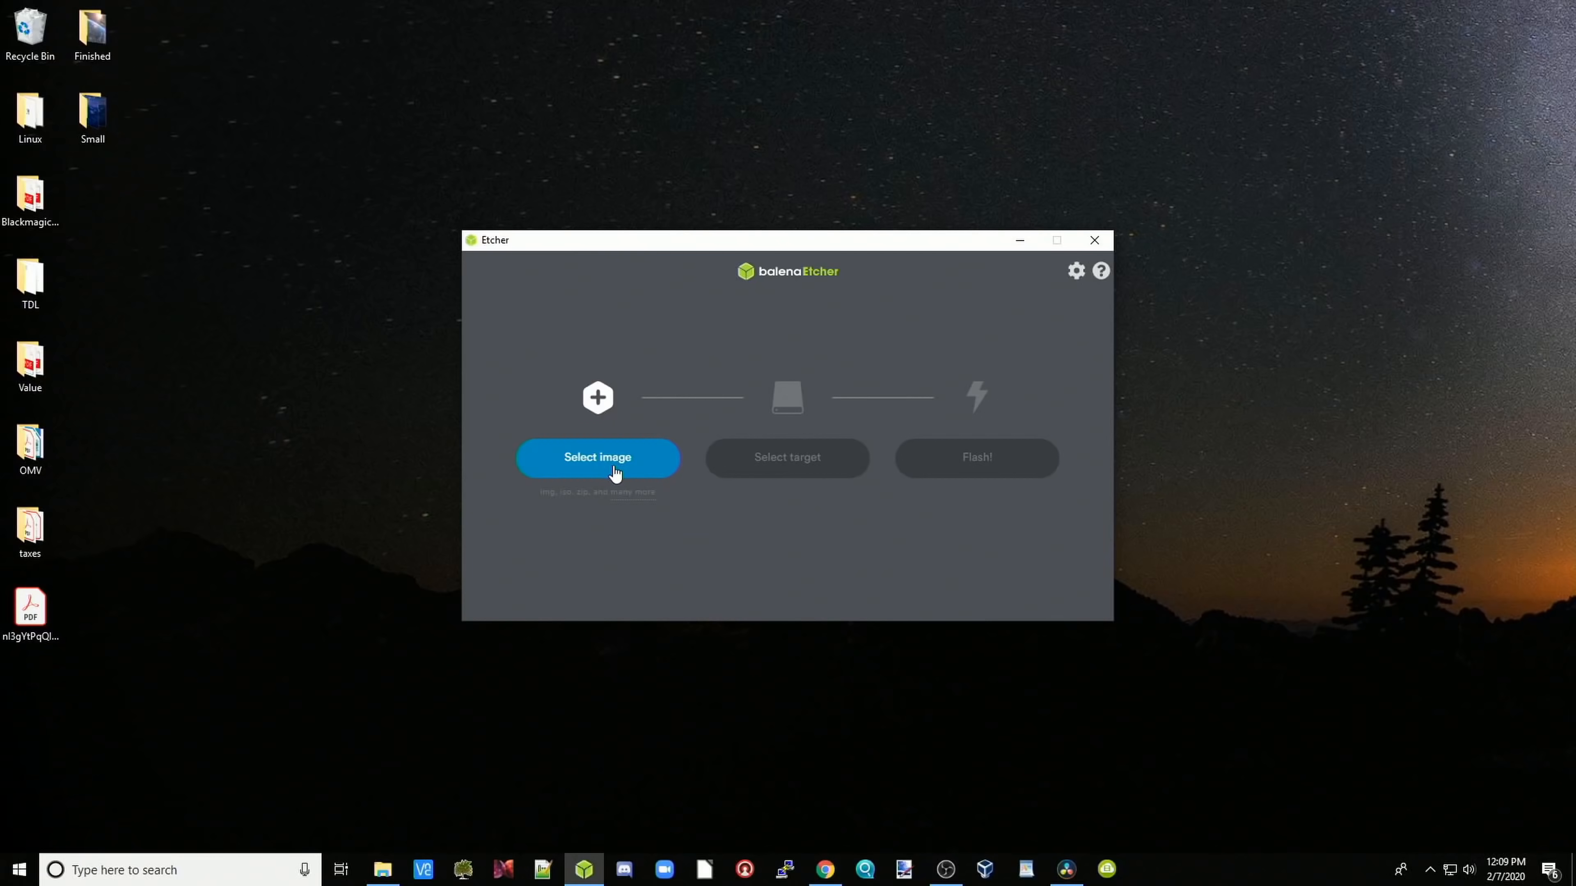
Step: Load openmediavault_5.0.5-amd64.iso from Desktop > Linux as balenaEtcher's source image
left_click(615, 474)
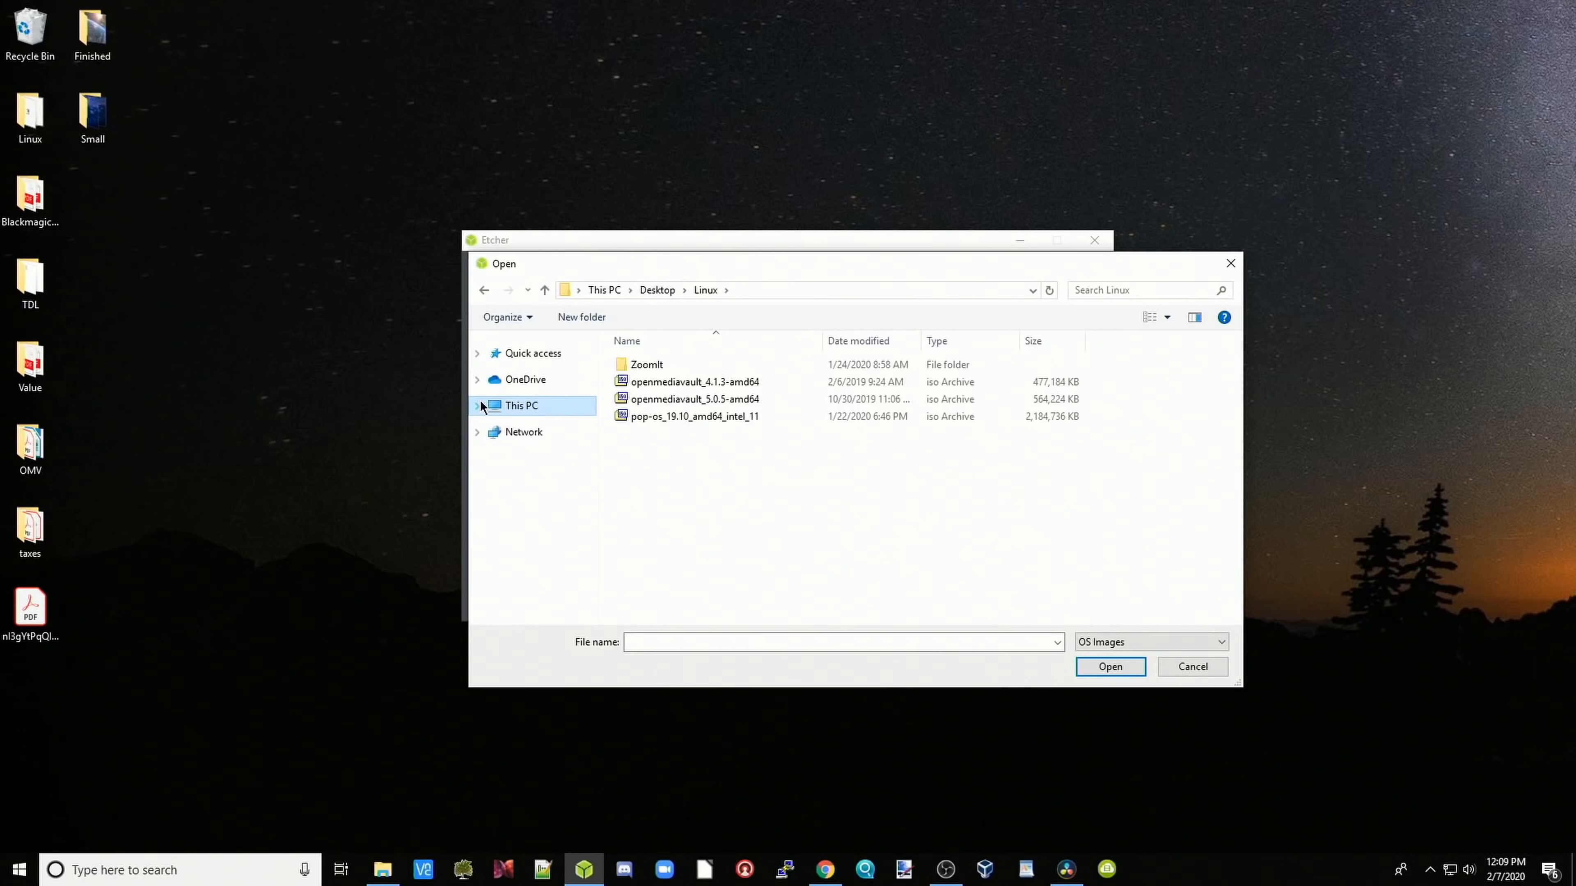
left_click(671, 402)
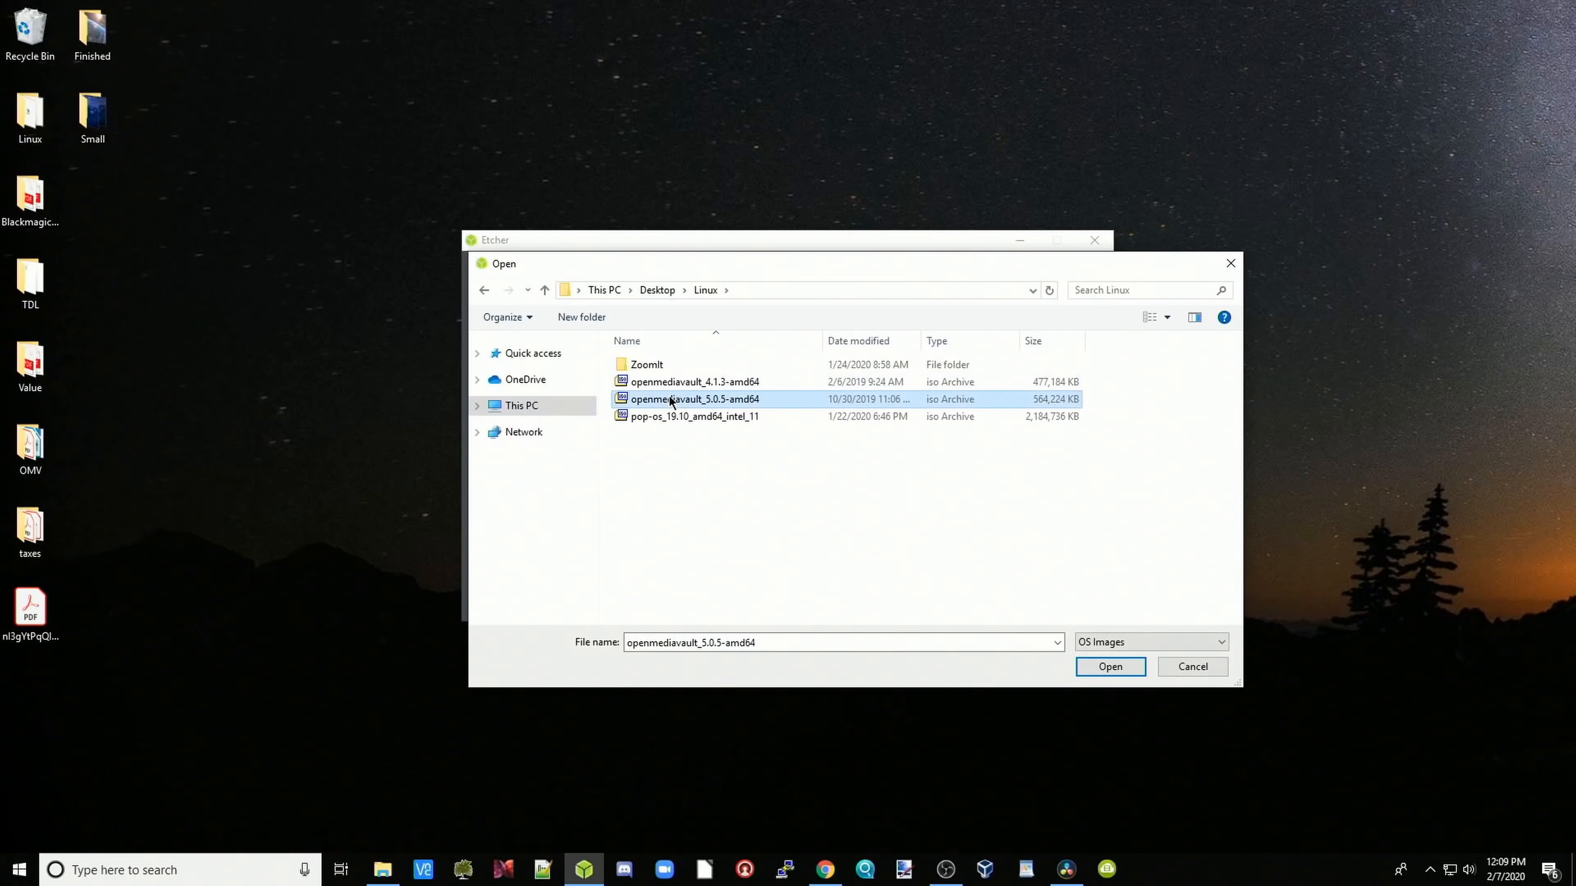
left_click(1115, 670)
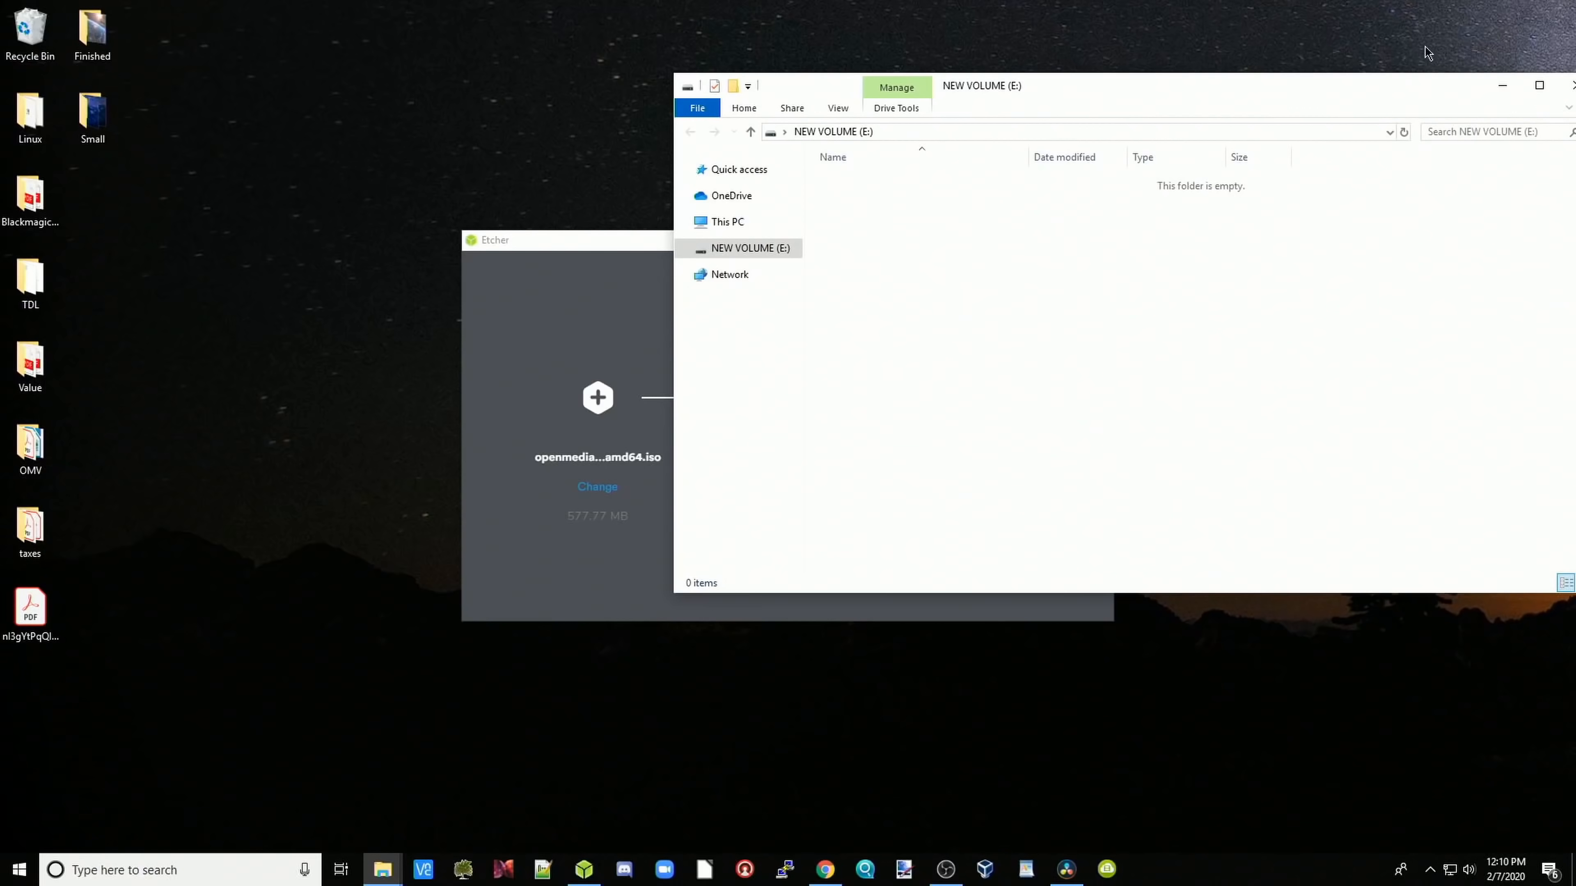
Step: Close the drive selection window to return to flashing the image onto the Kingston USB drive
left_click(1502, 87)
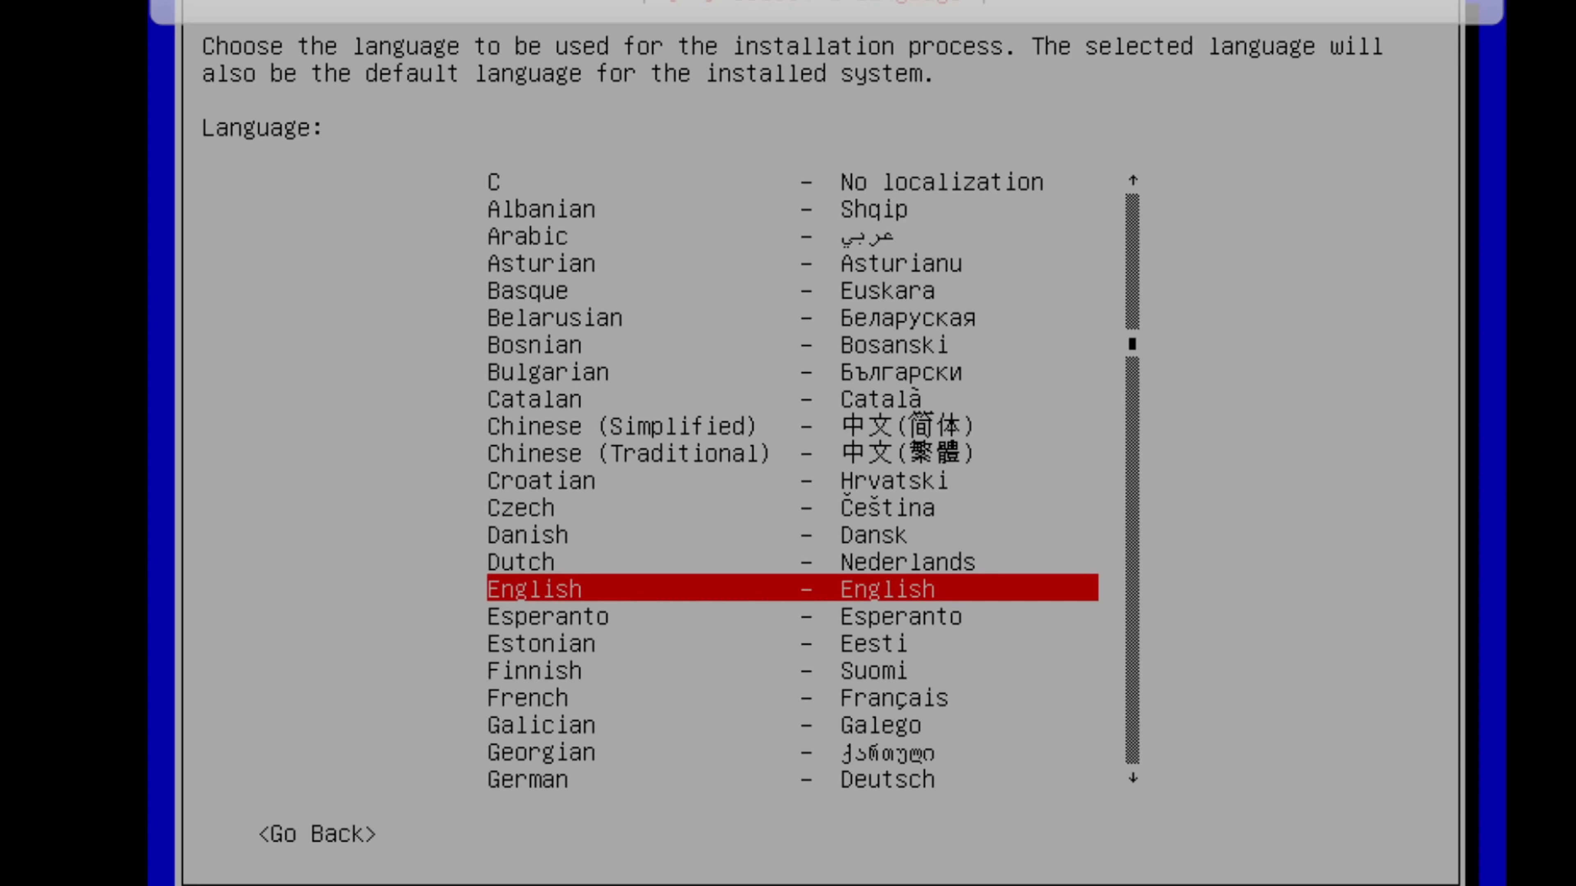
Step: Accept English, United States and American English keymap, with hostname New1 and domain local
key("Return")
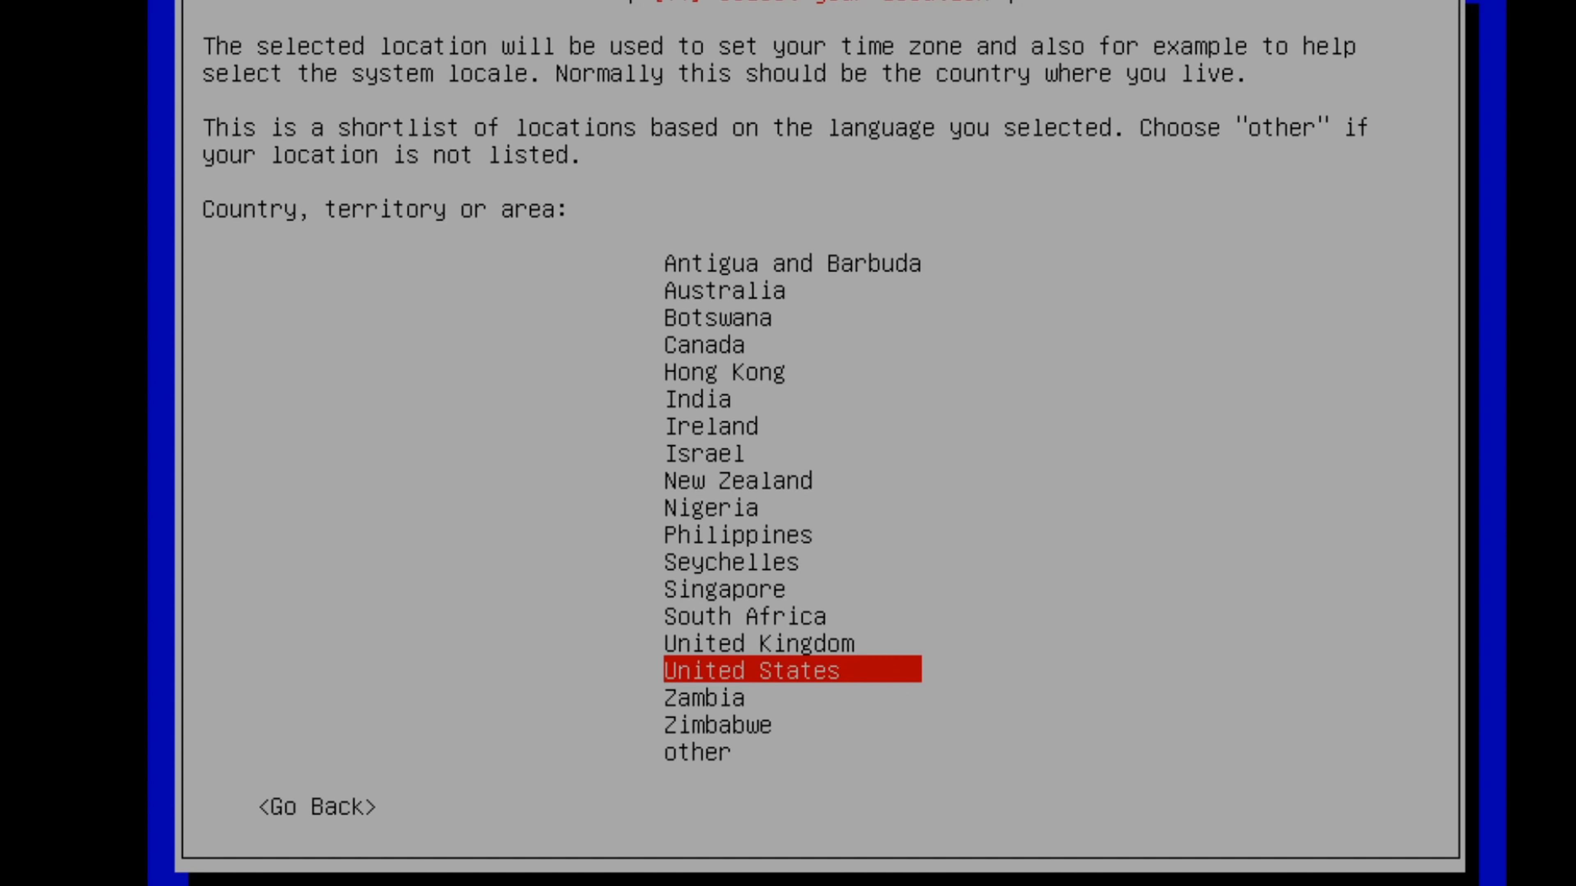
key("Return")
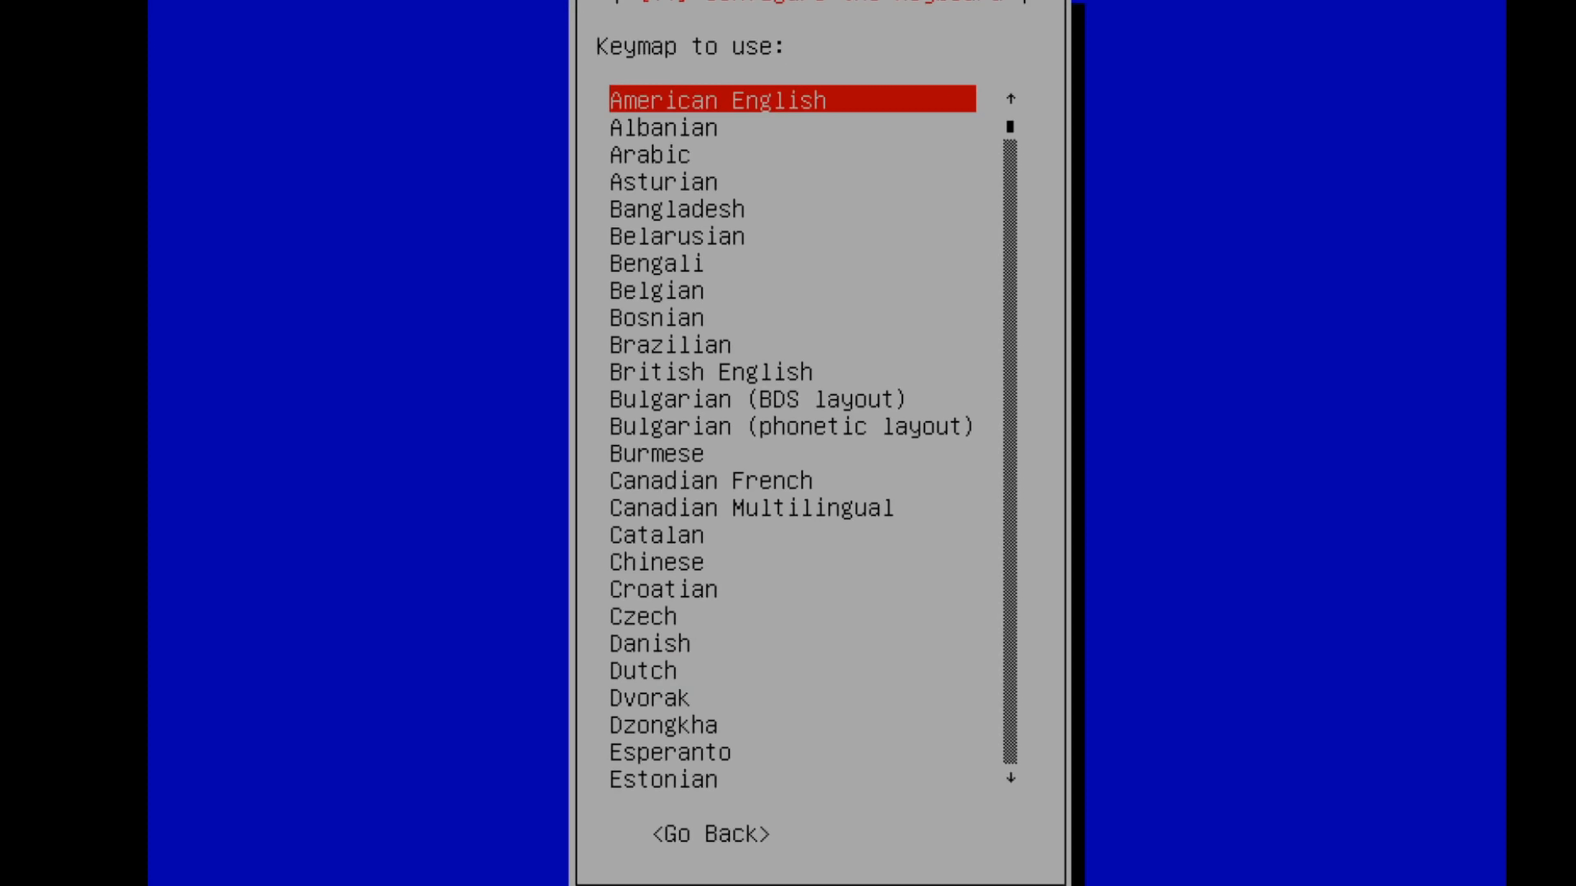
key("Return")
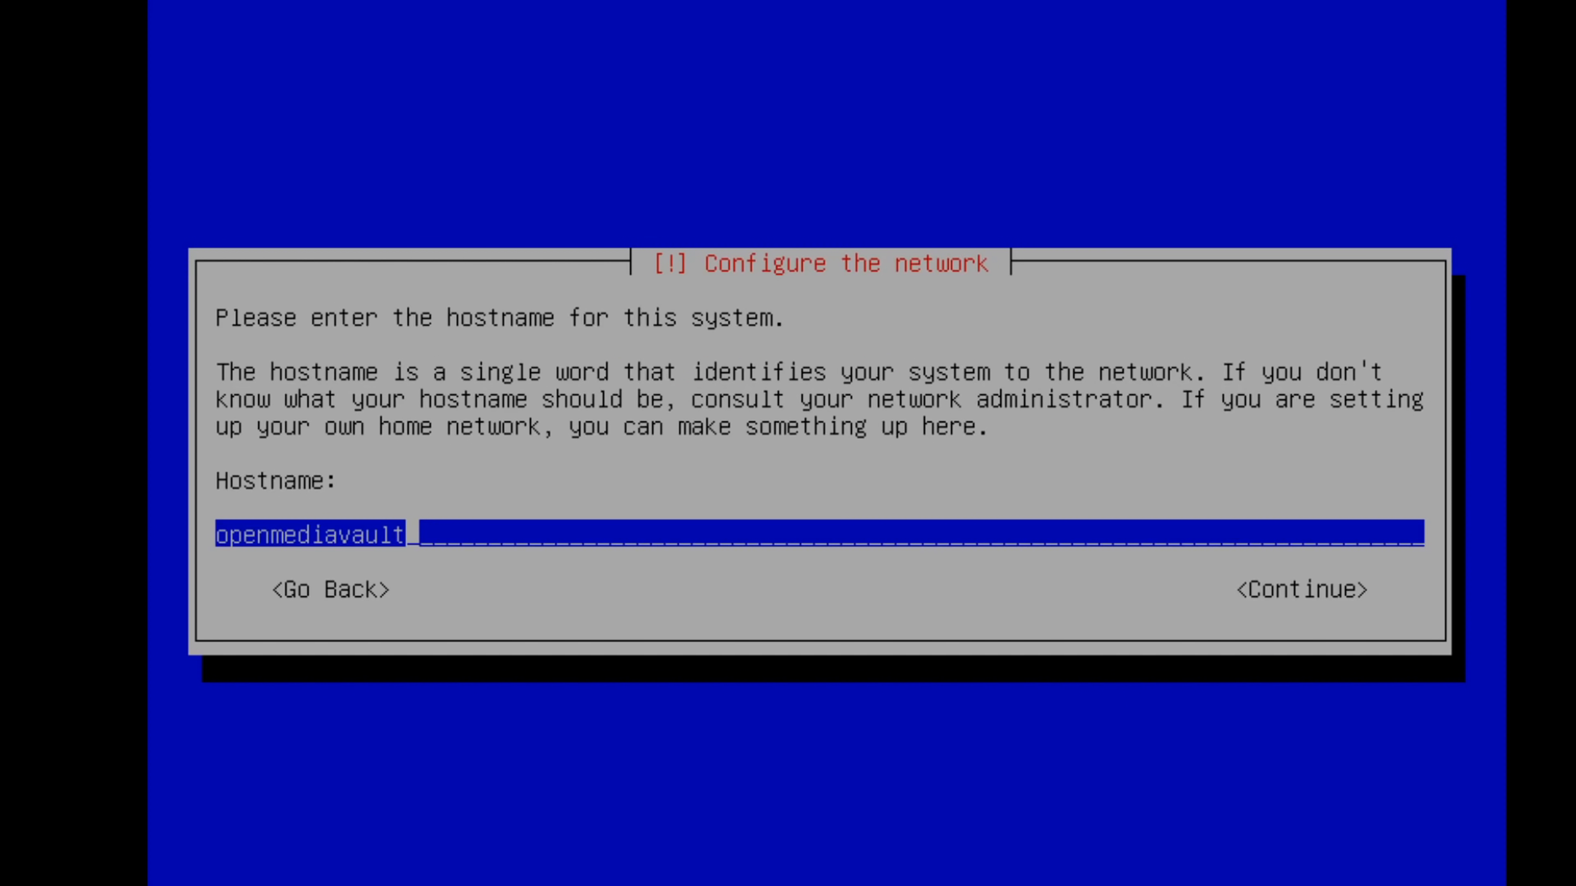
type("New1")
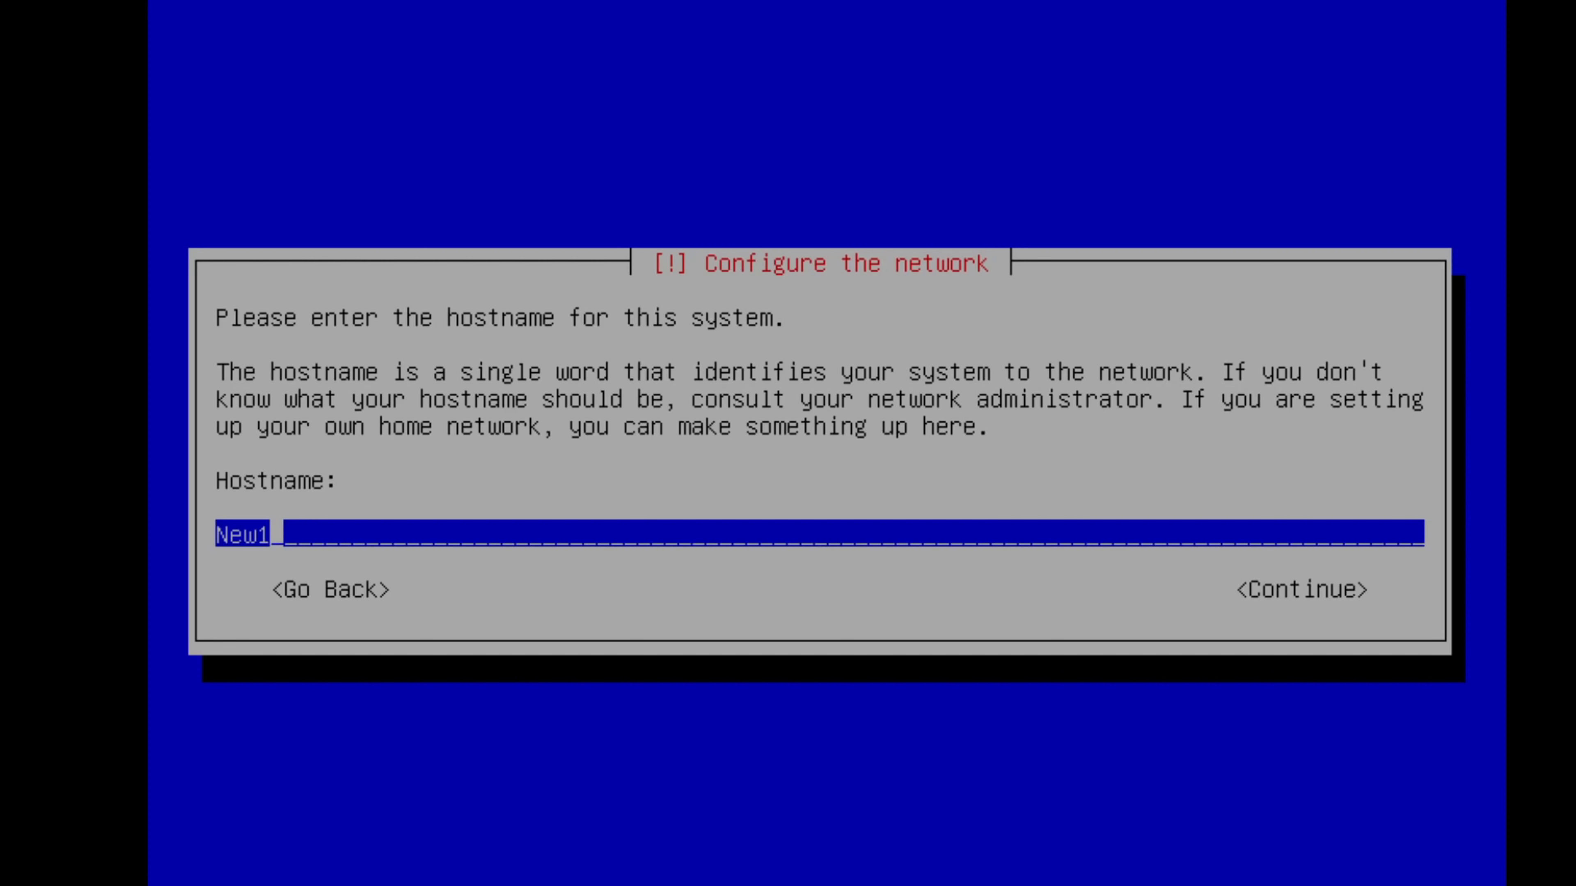
key("Return")
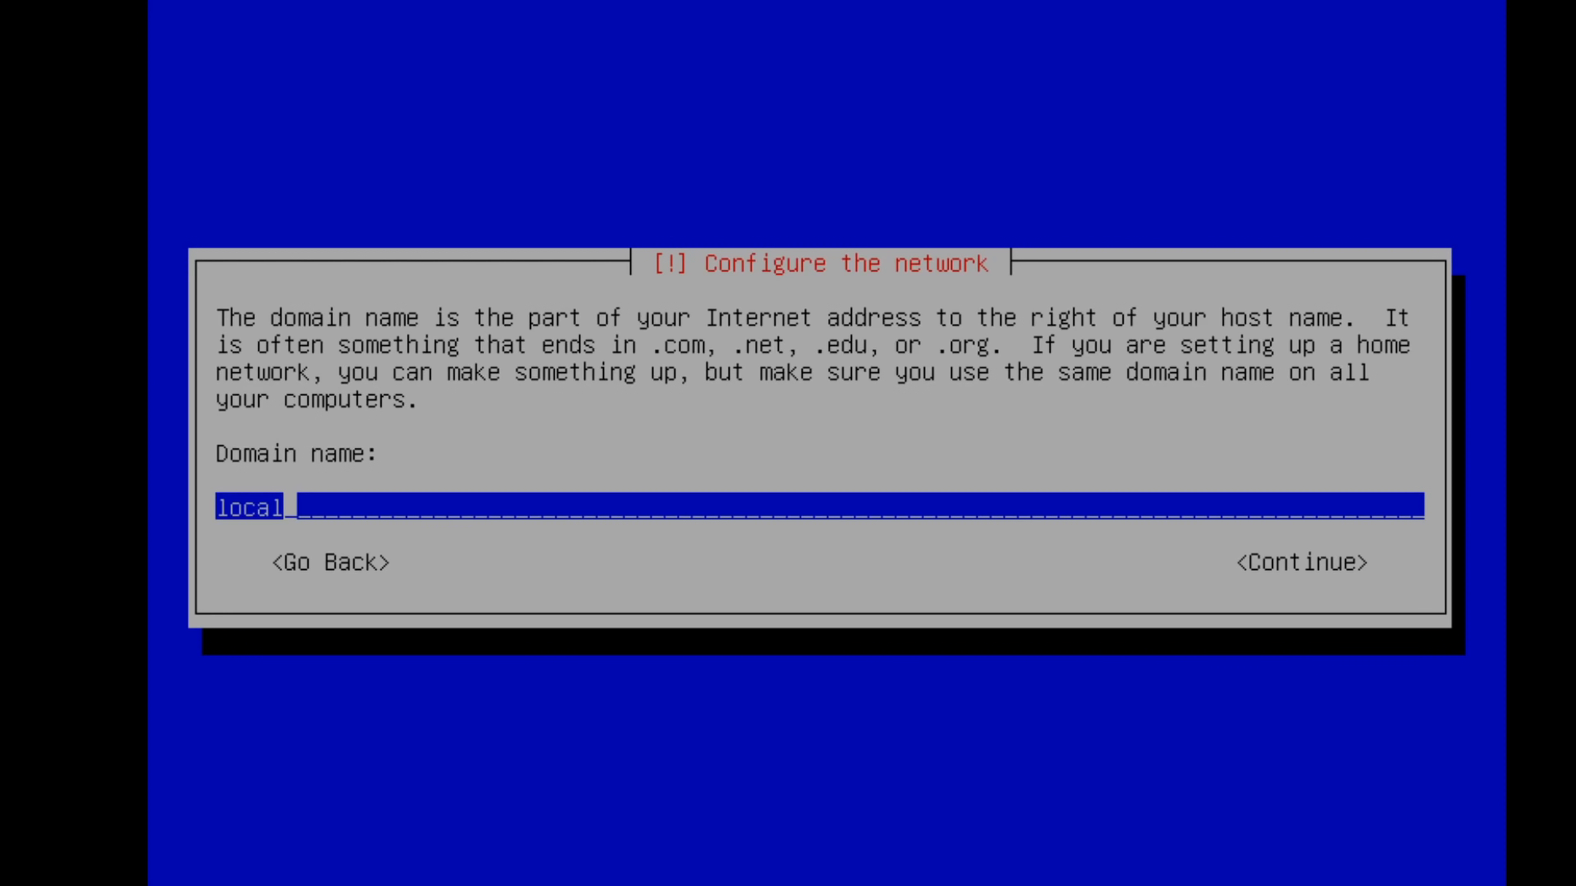
key("Return")
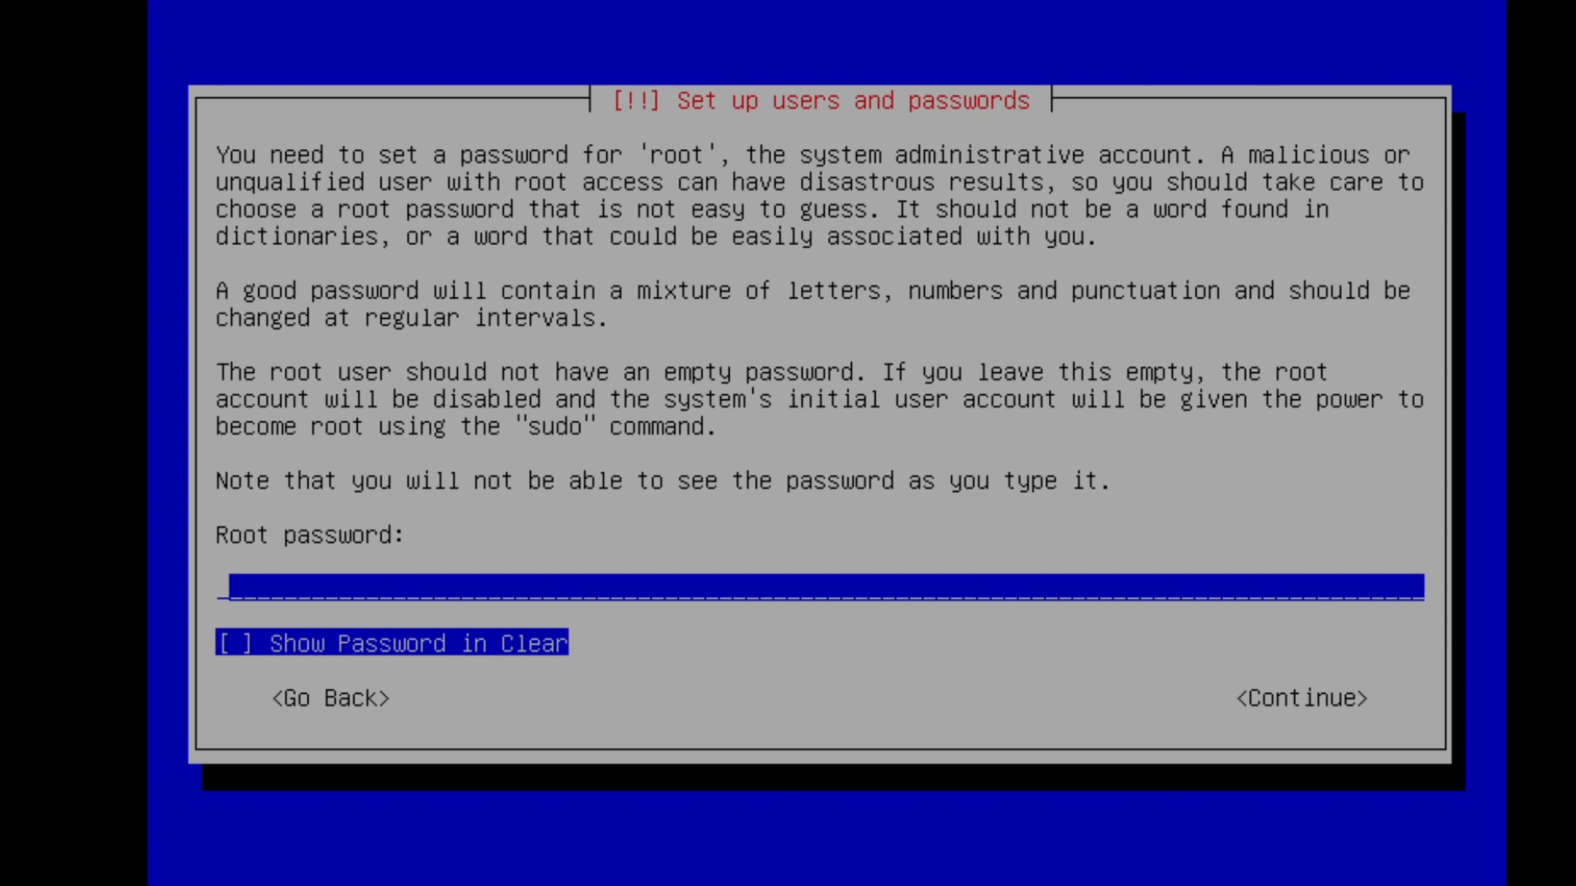
Step: Set and confirm the root password, choose the Eastern time zone, and acknowledge the storage warning
type("*********")
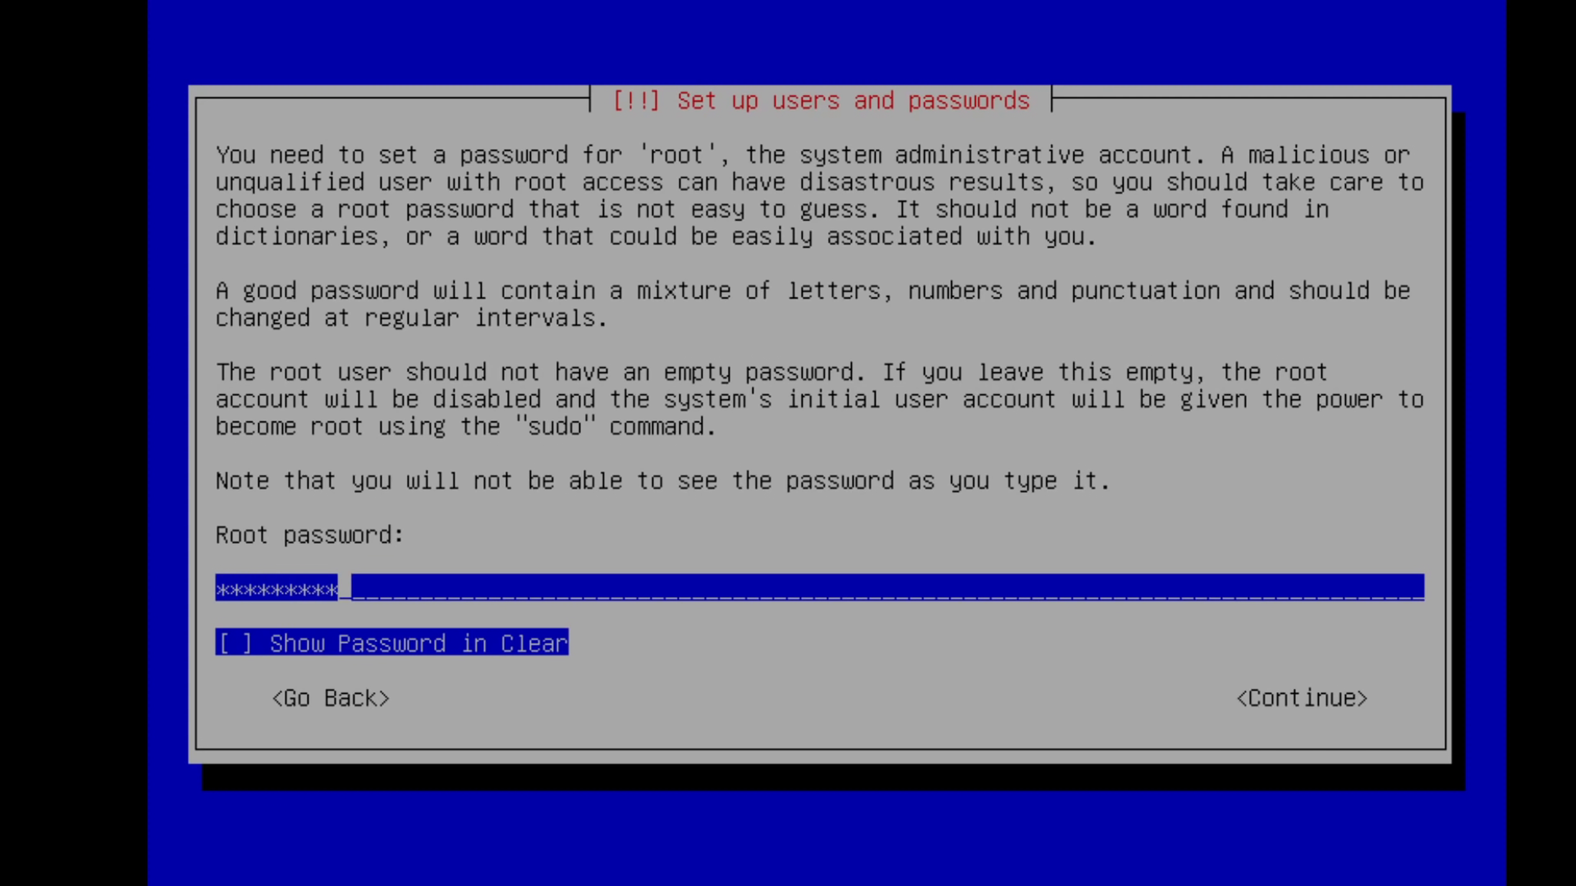
key("Return")
type("***")
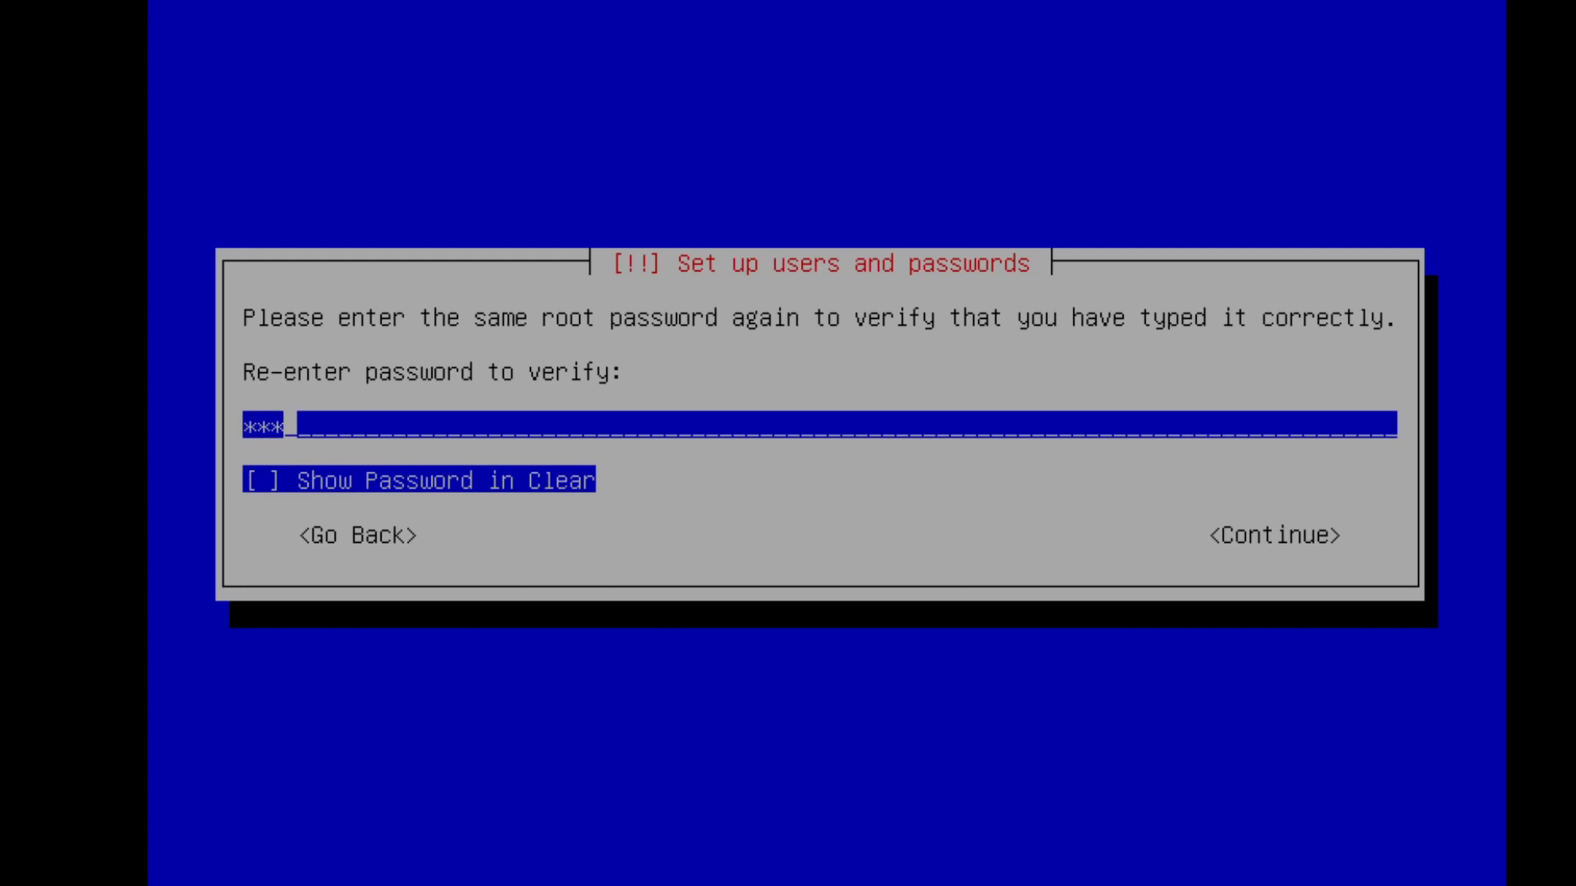
type("******")
key("Return")
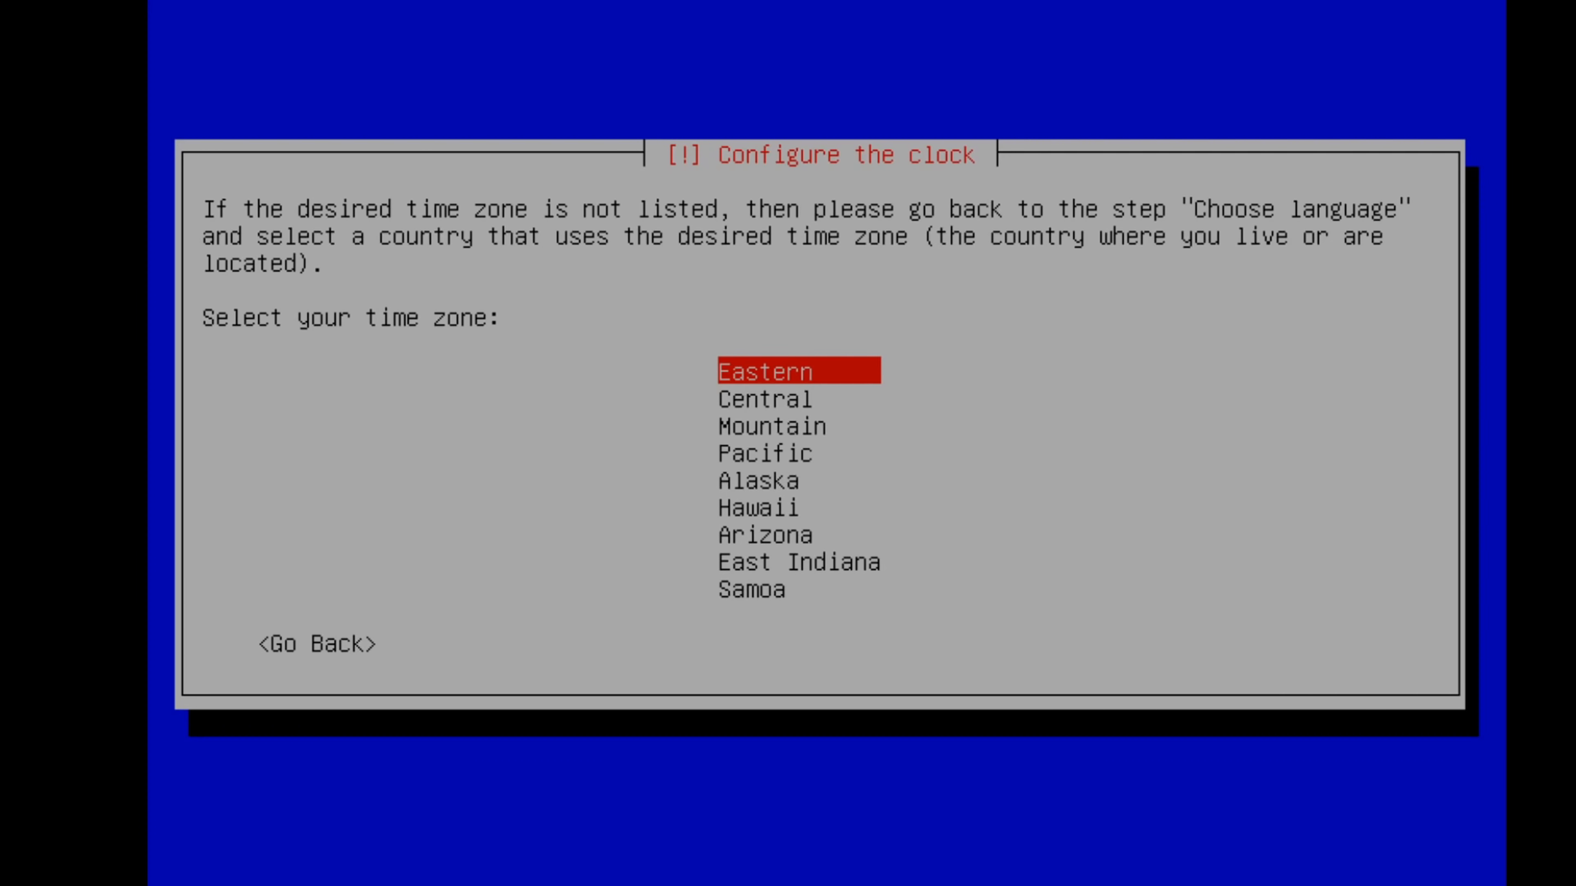
key("Return")
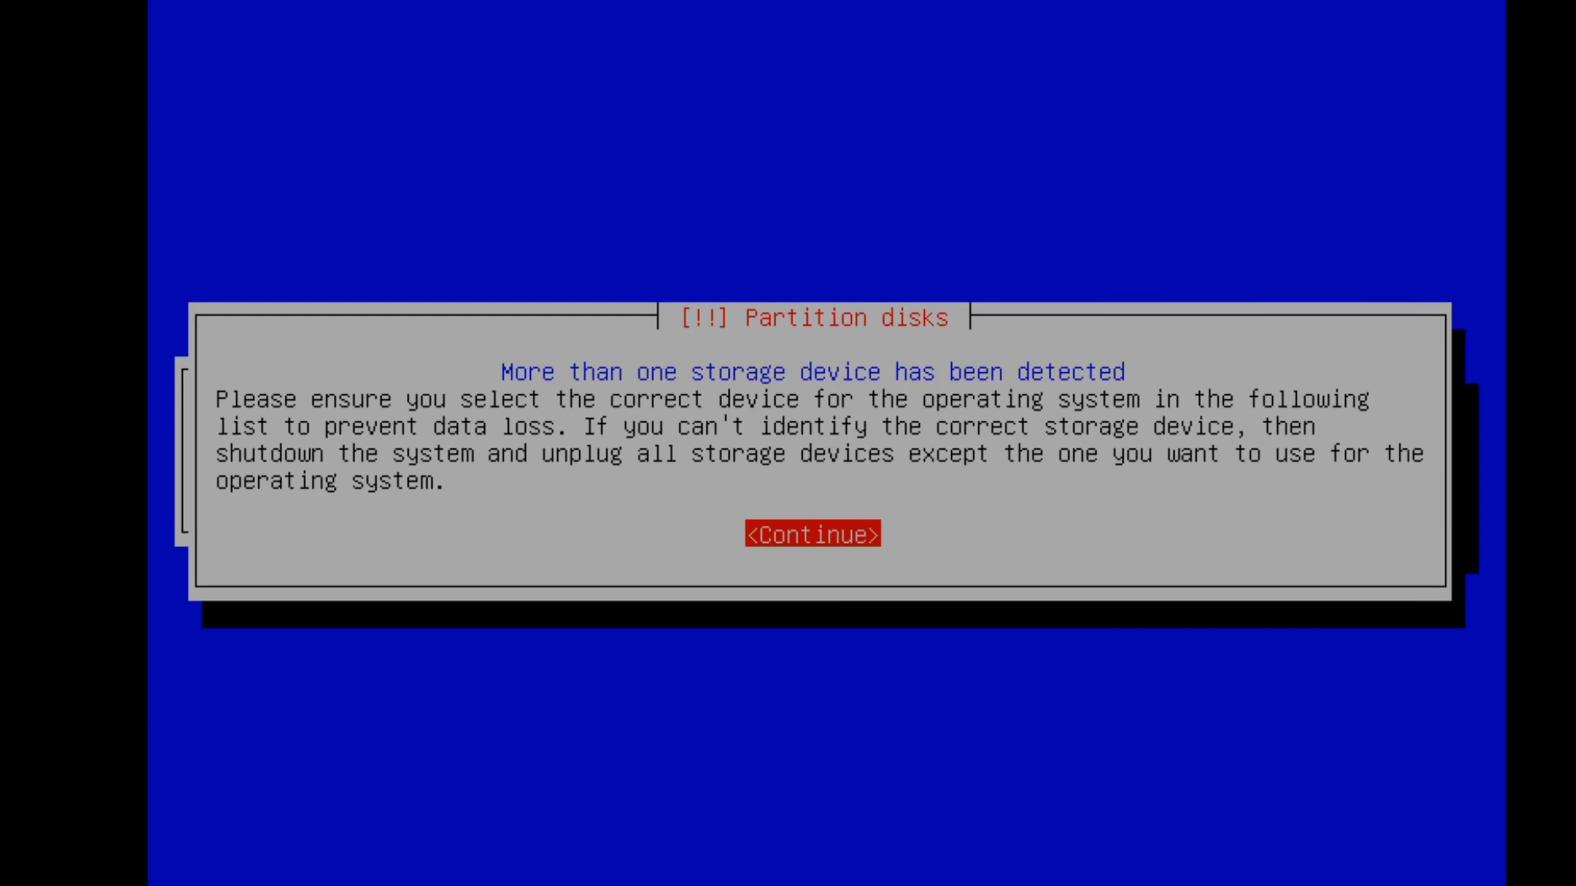
key("Return")
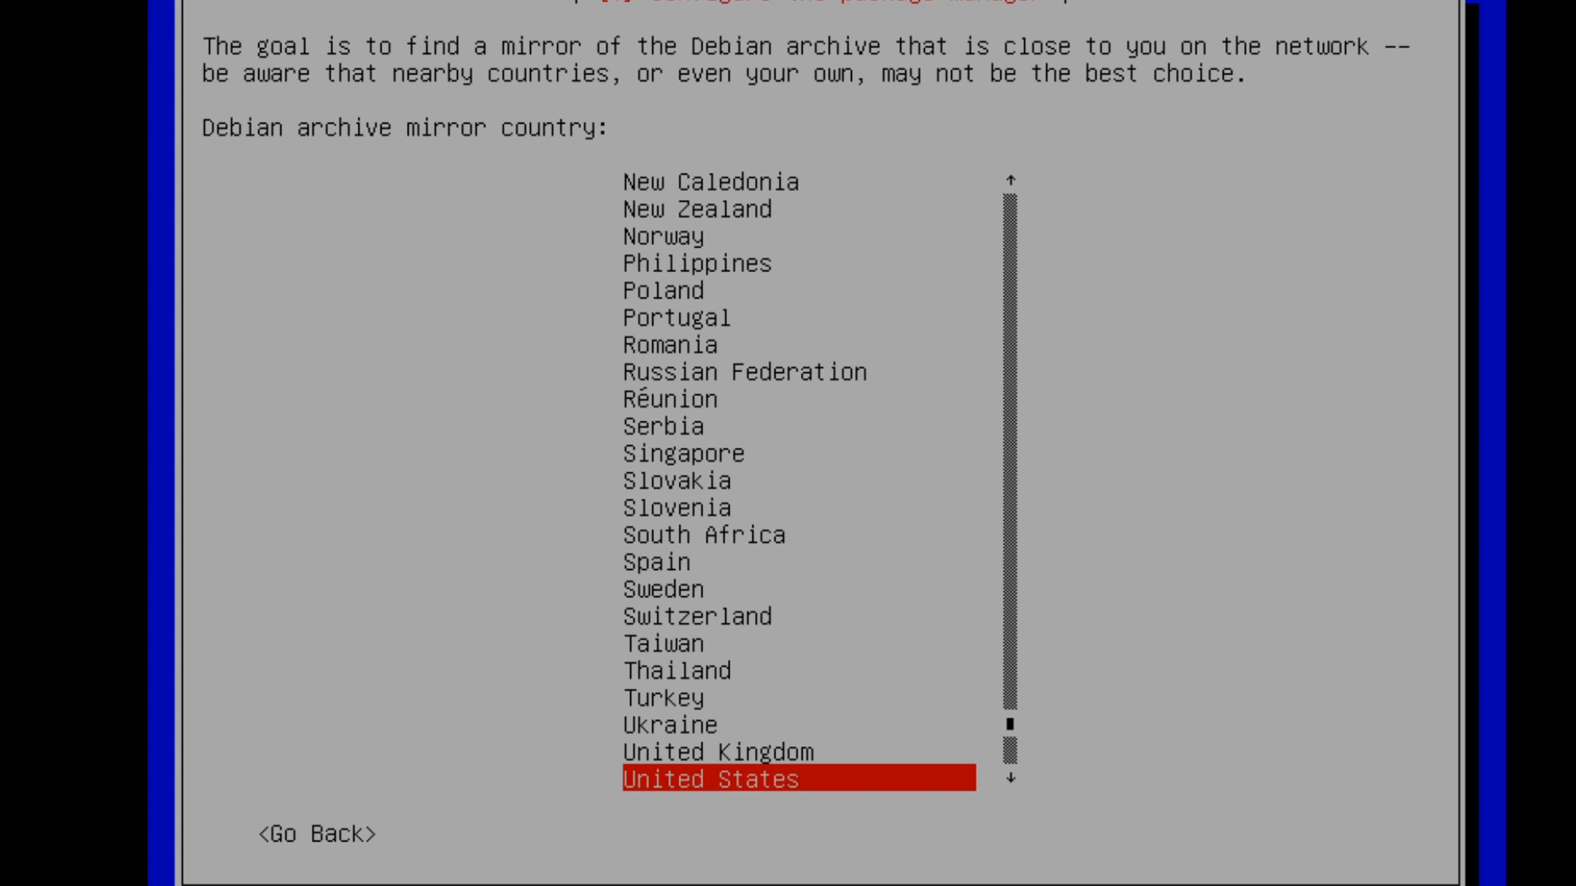
Step: Use the United States deb.debian.org mirror with no HTTP proxy to complete the installation
key("Return")
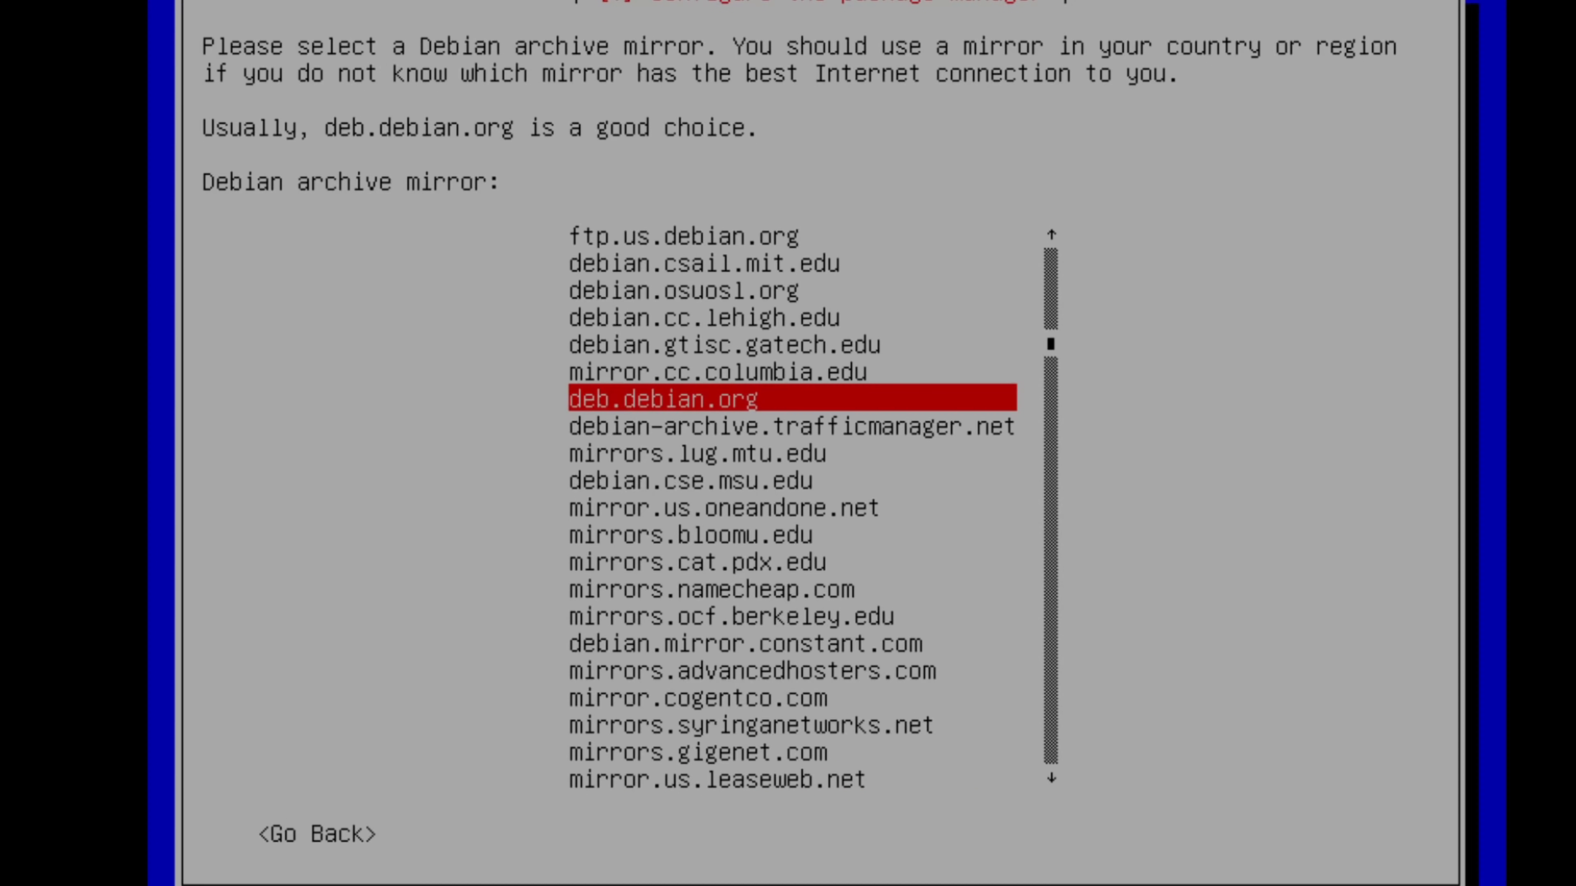
key("Return")
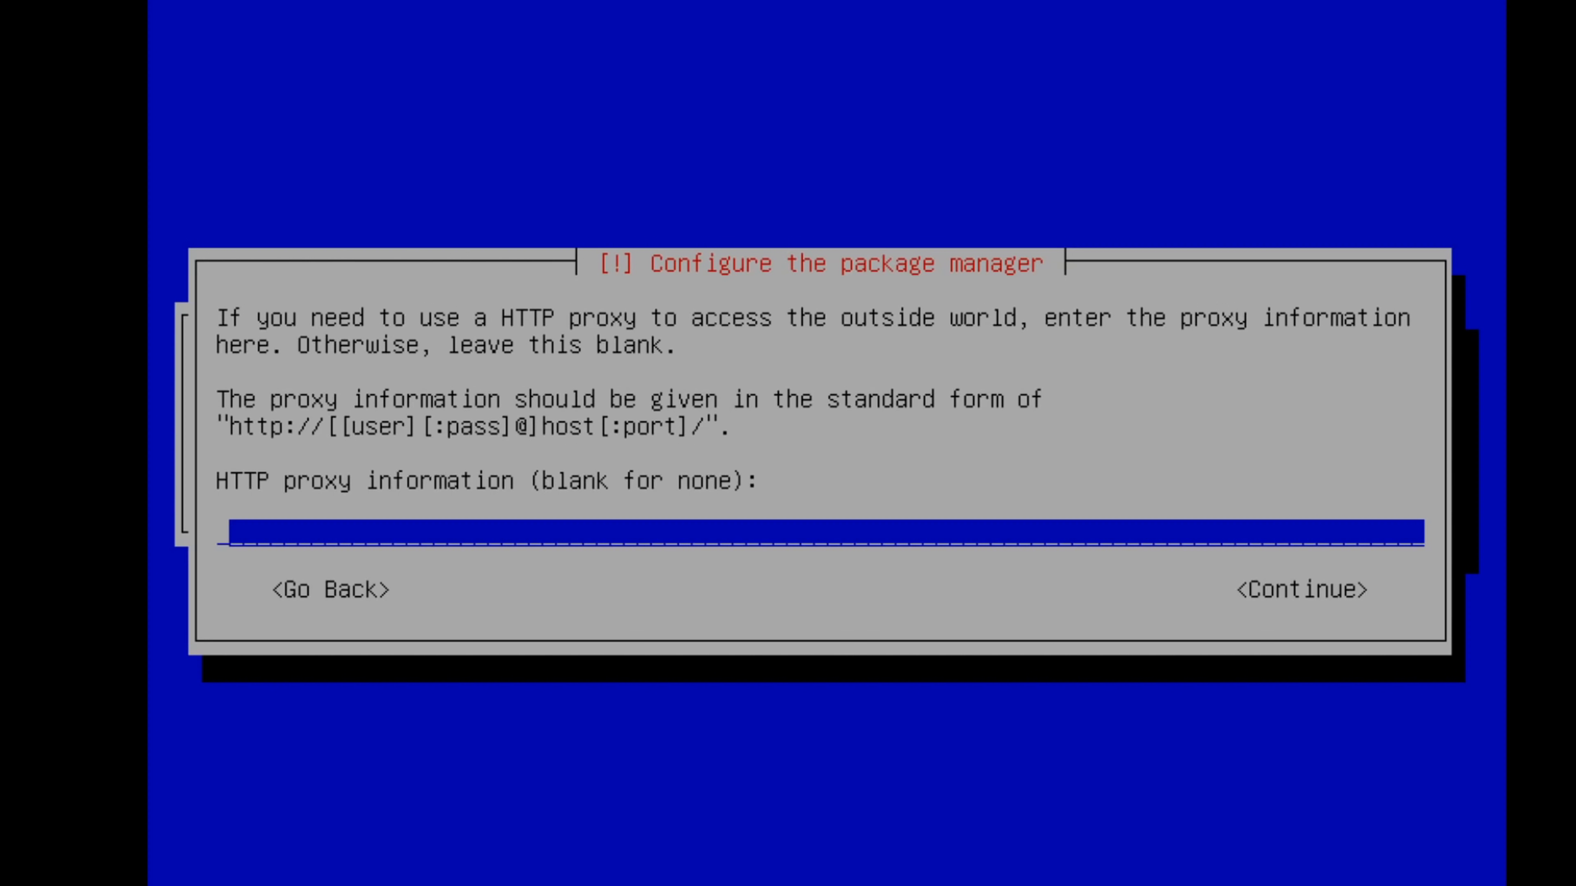
key("Return")
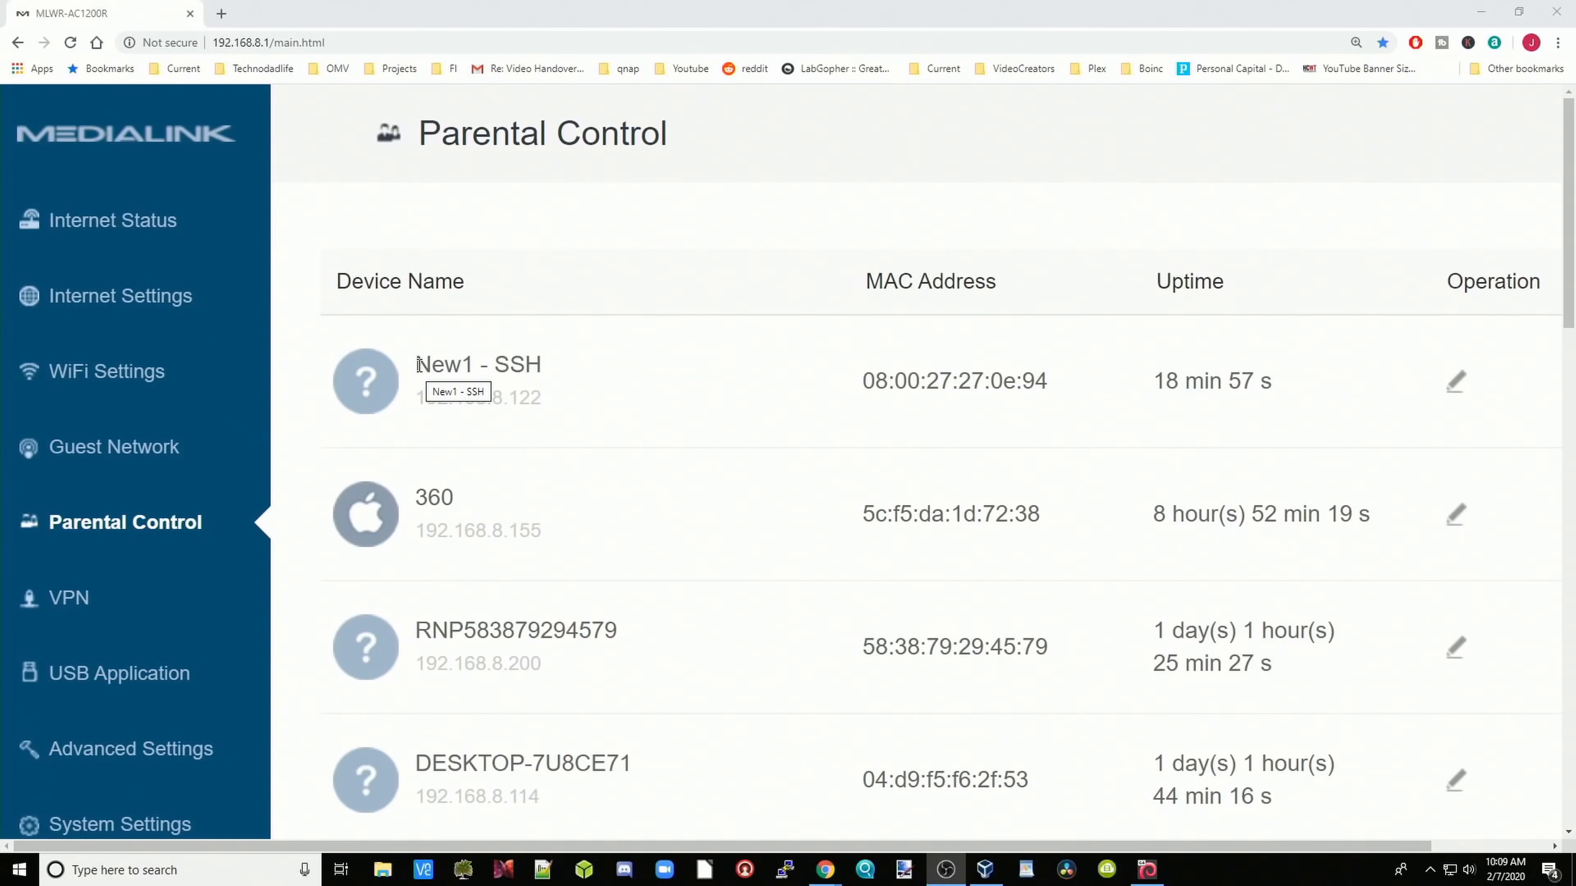
Step: Open New1's address 192.168.8.122 from the router list and enter the default admin password
left_click_drag(419, 365, 547, 396)
right_click(492, 399)
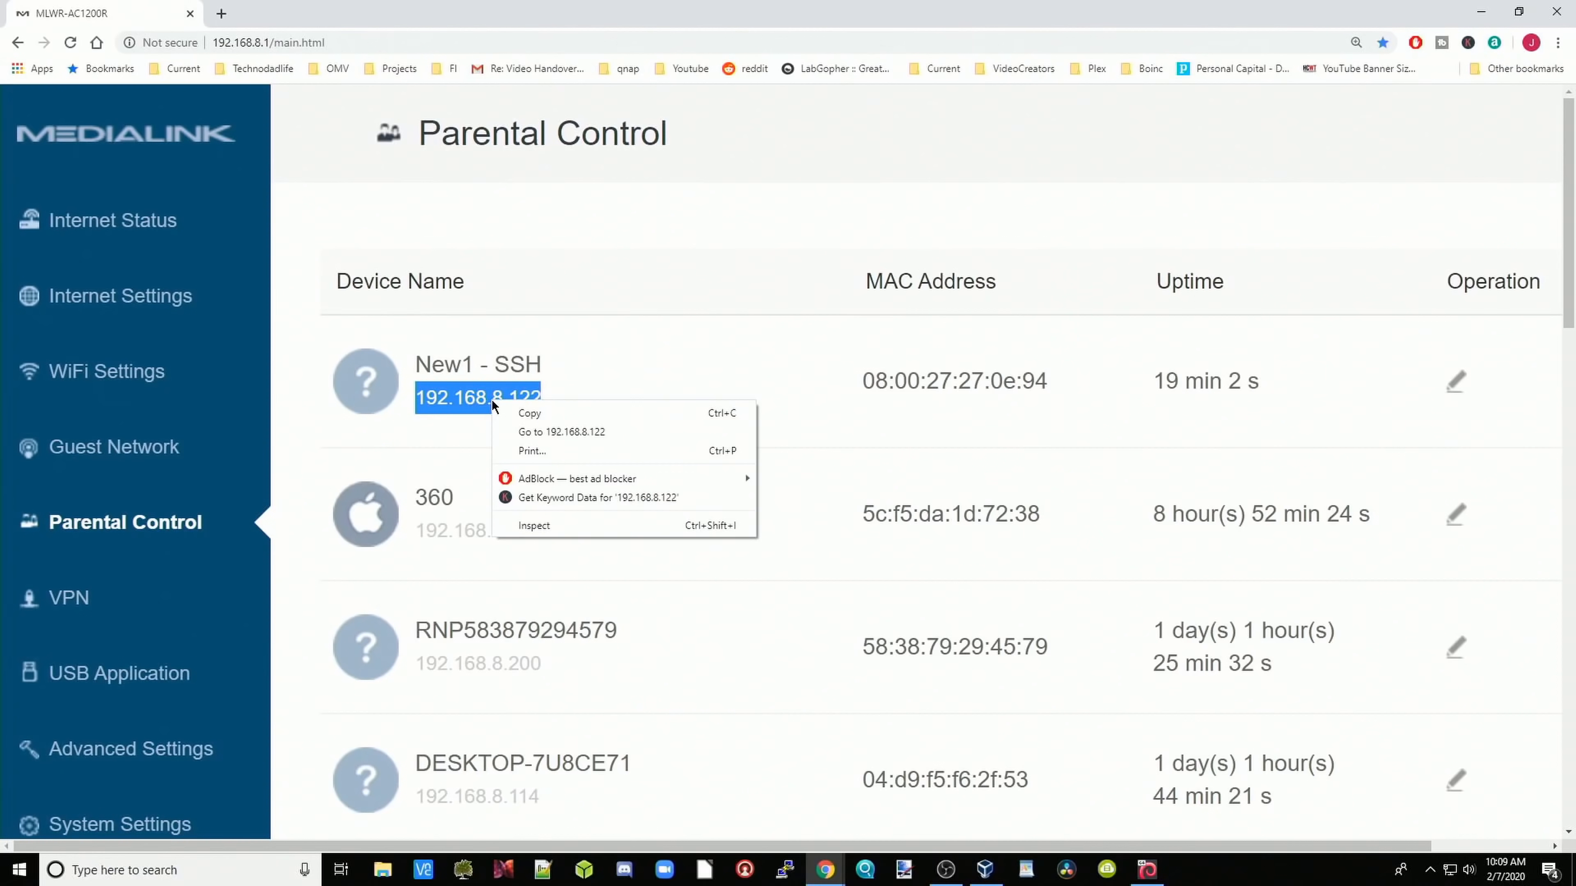
left_click(514, 433)
left_click(974, 518)
type("openmediavault")
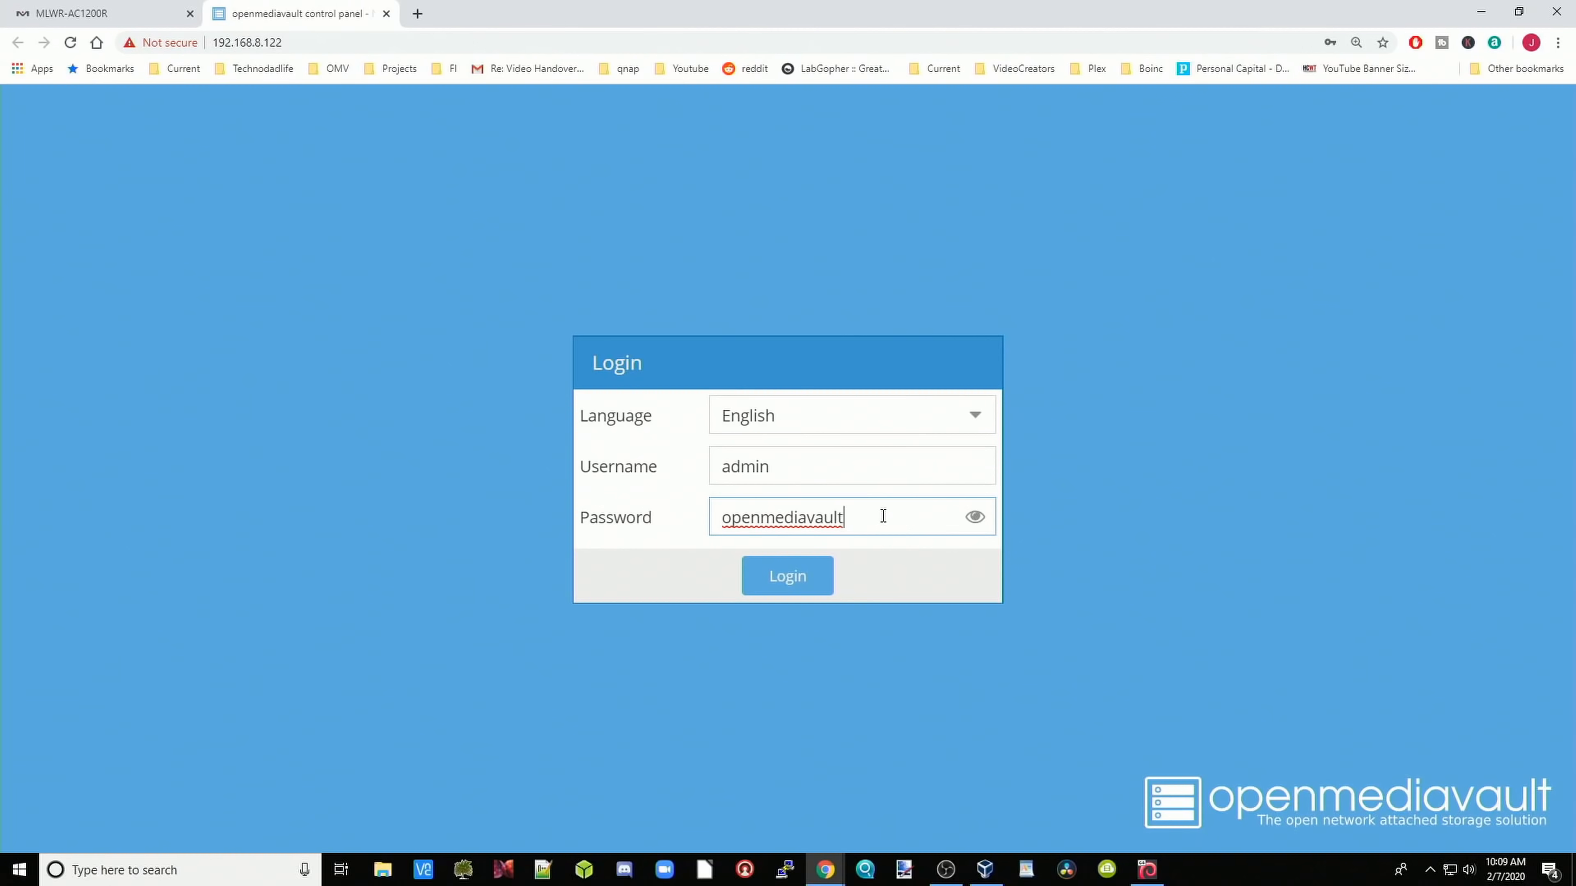
Step: Log in to reach the dashboard showing New1.local and version 5.0.5-1 (Usul)
left_click(788, 576)
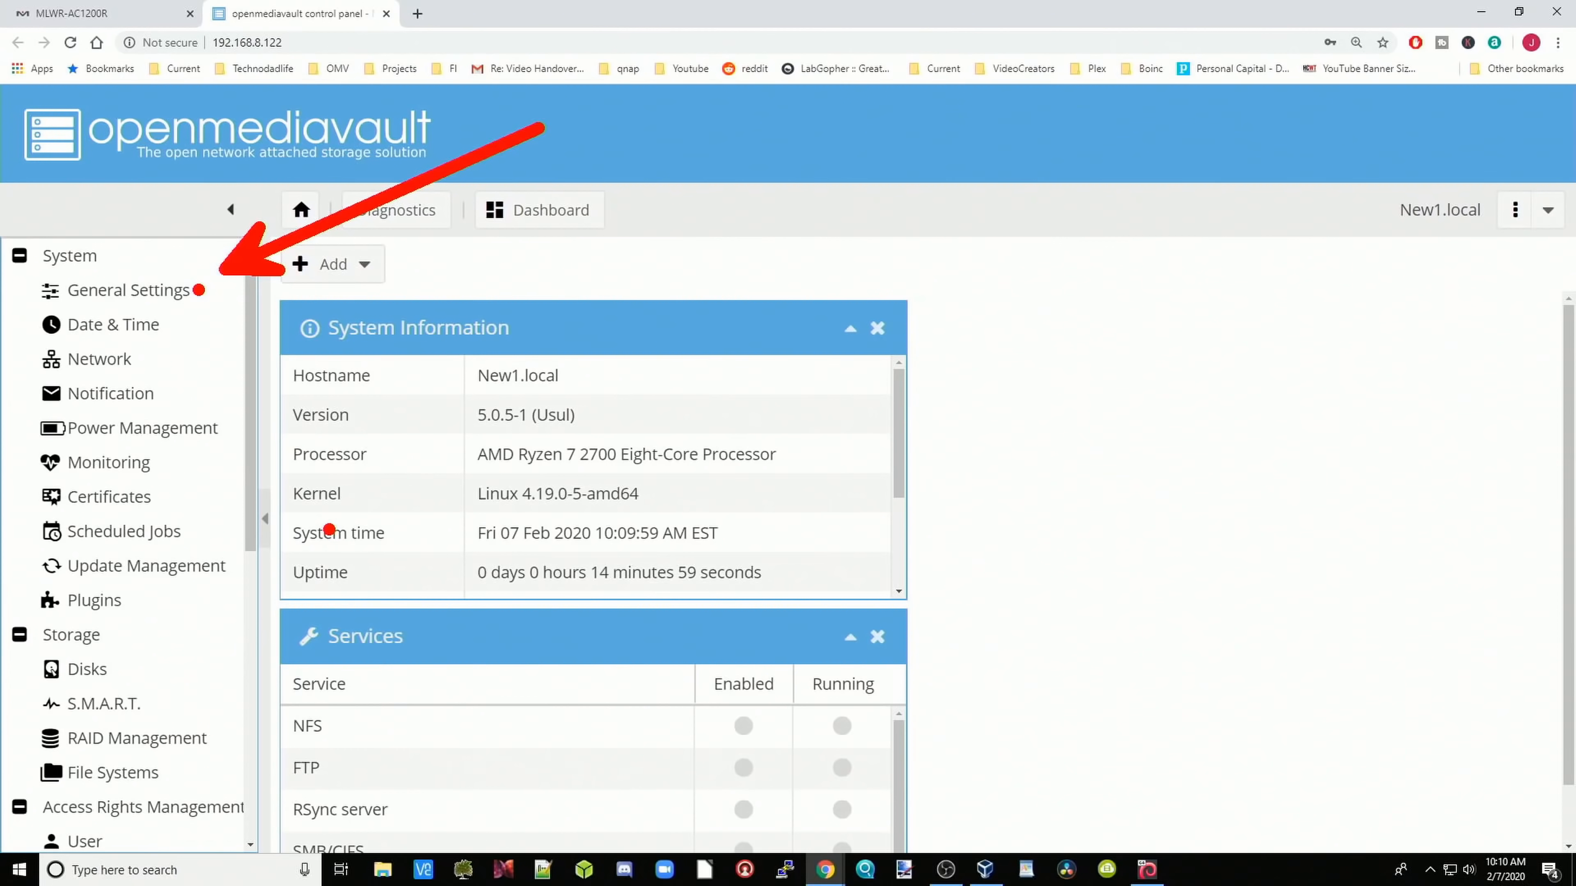
Step: Set the web admin auto logout to 1 day in General Settings and apply the change
left_click(174, 294)
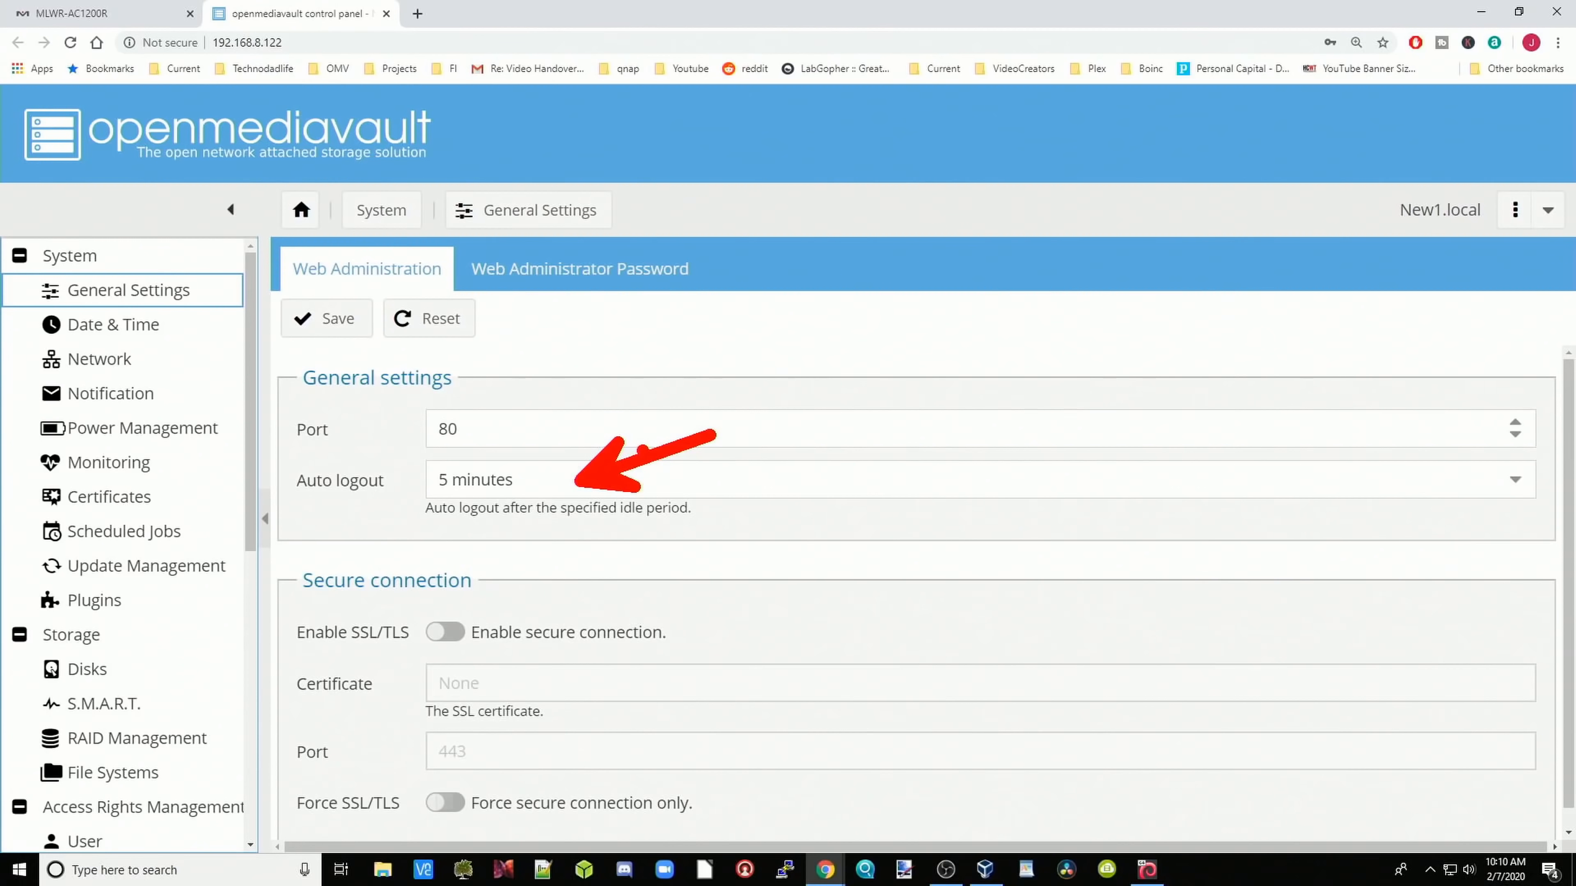
left_click(642, 487)
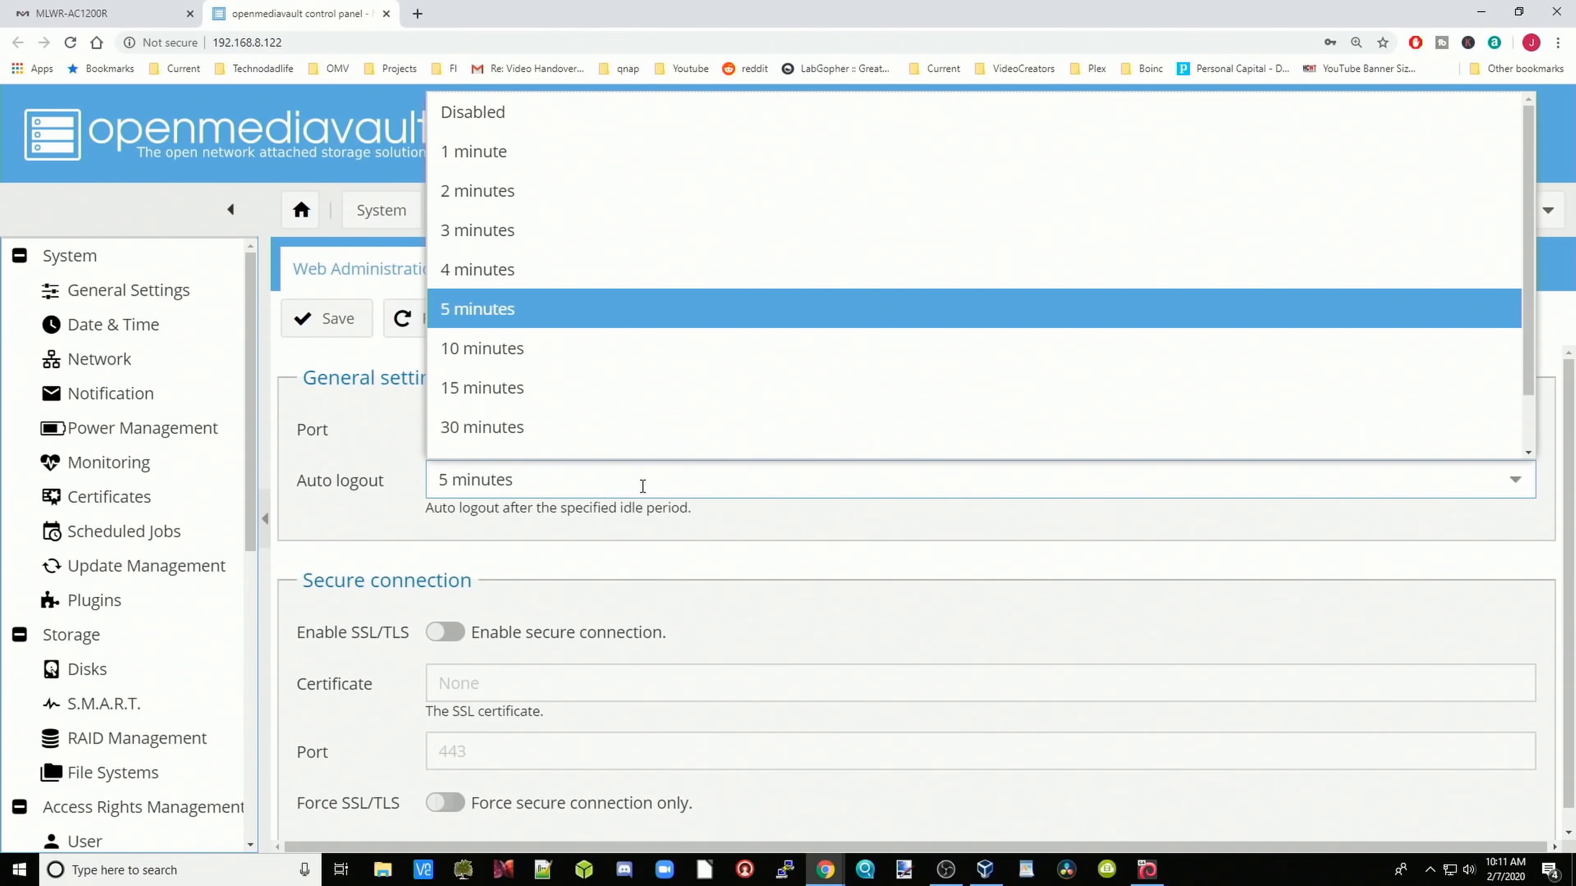
left_click(527, 440)
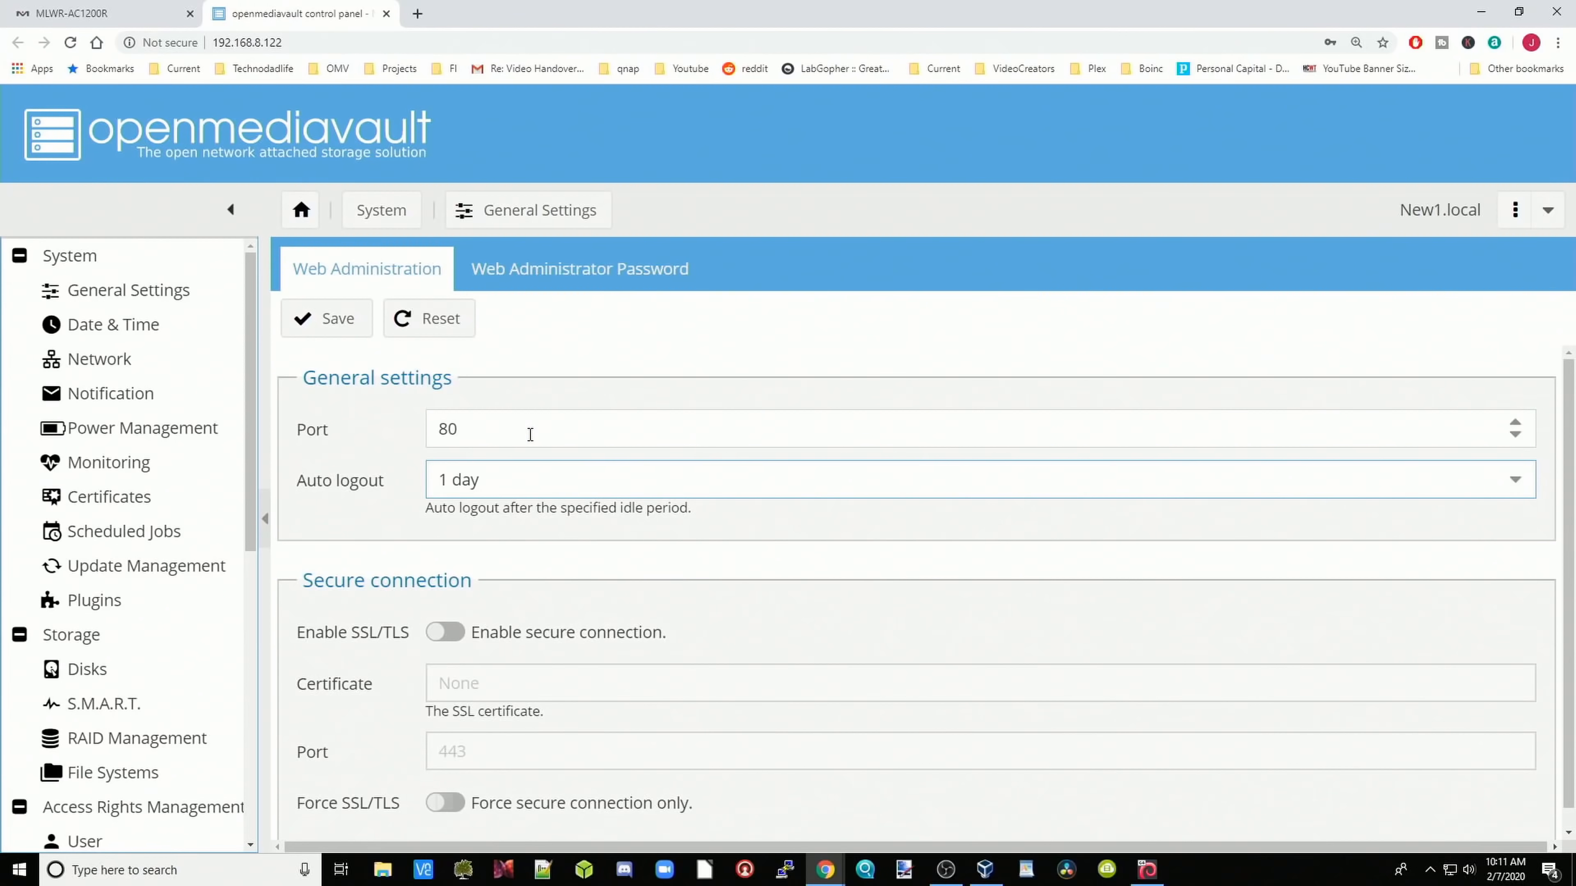
left_click(328, 332)
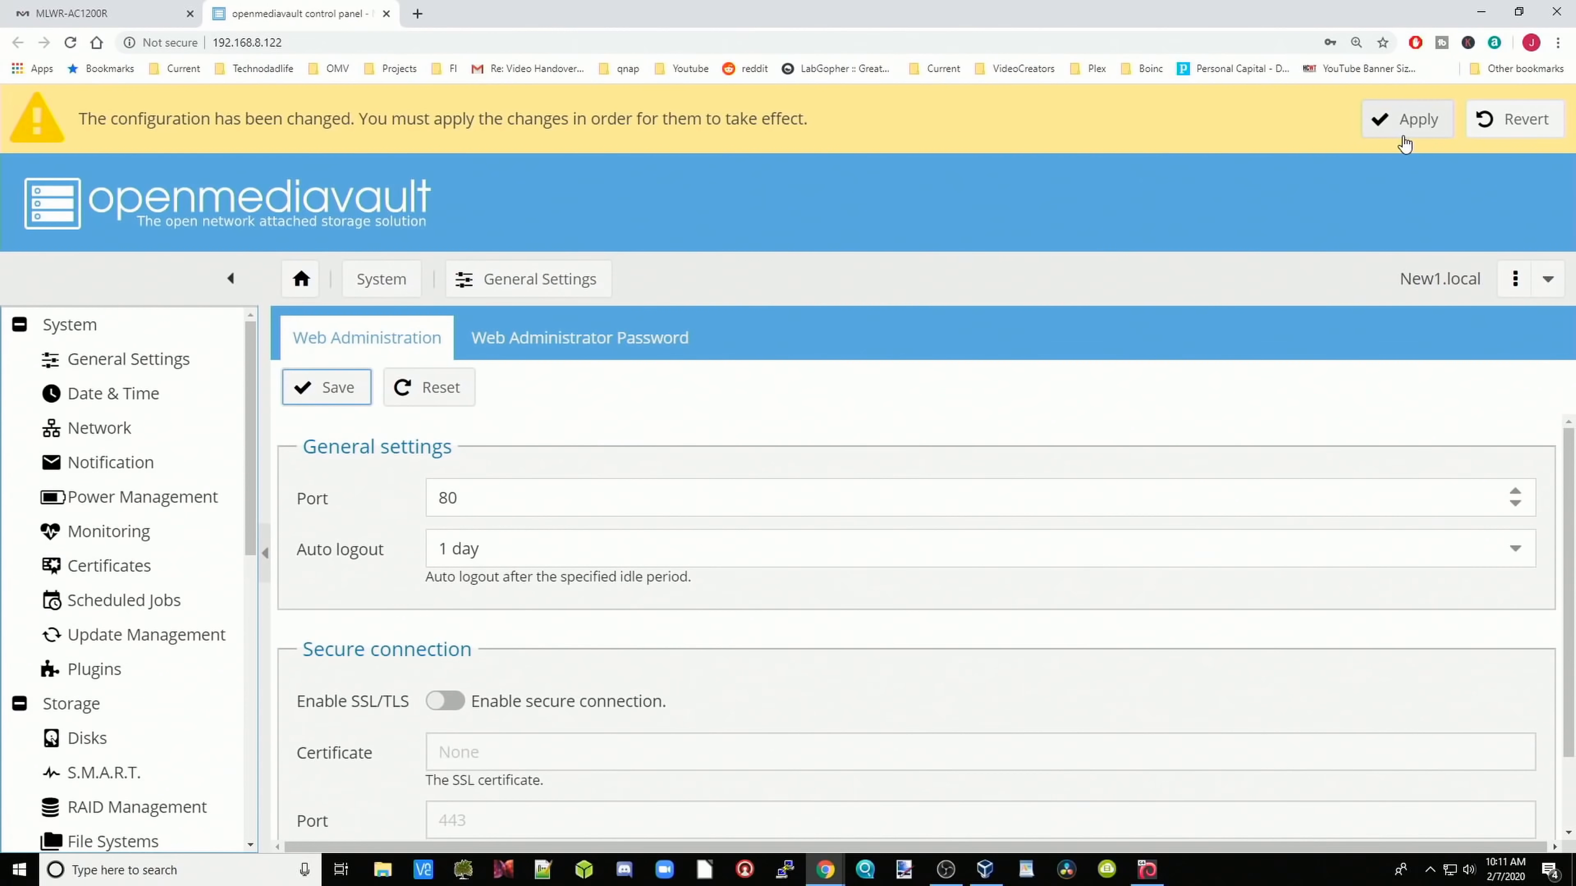
left_click(1406, 124)
left_click(738, 536)
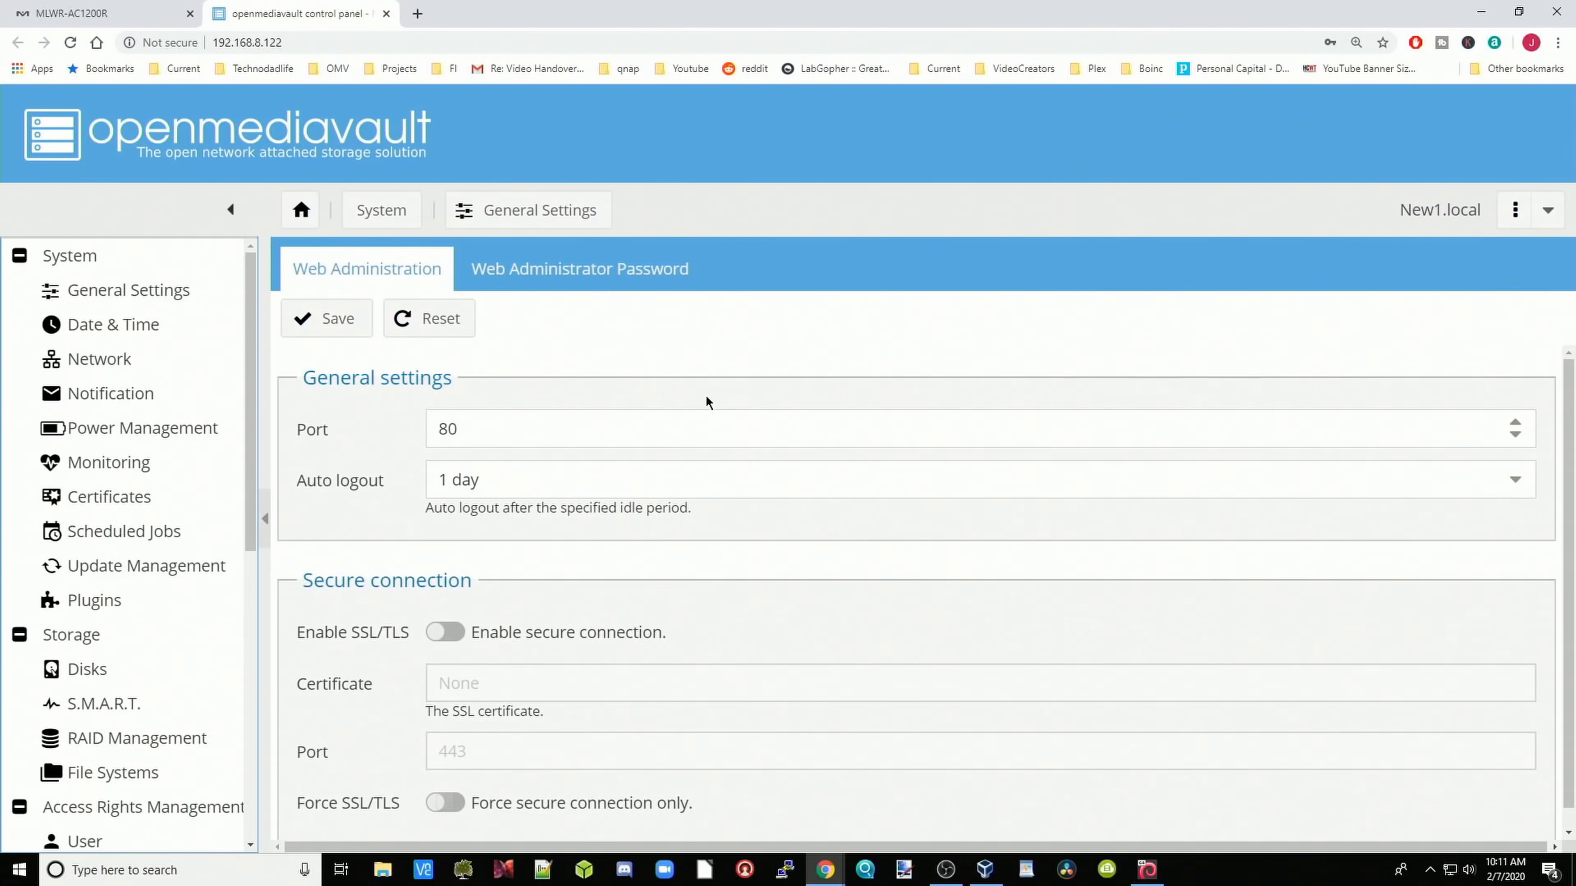
left_click(554, 279)
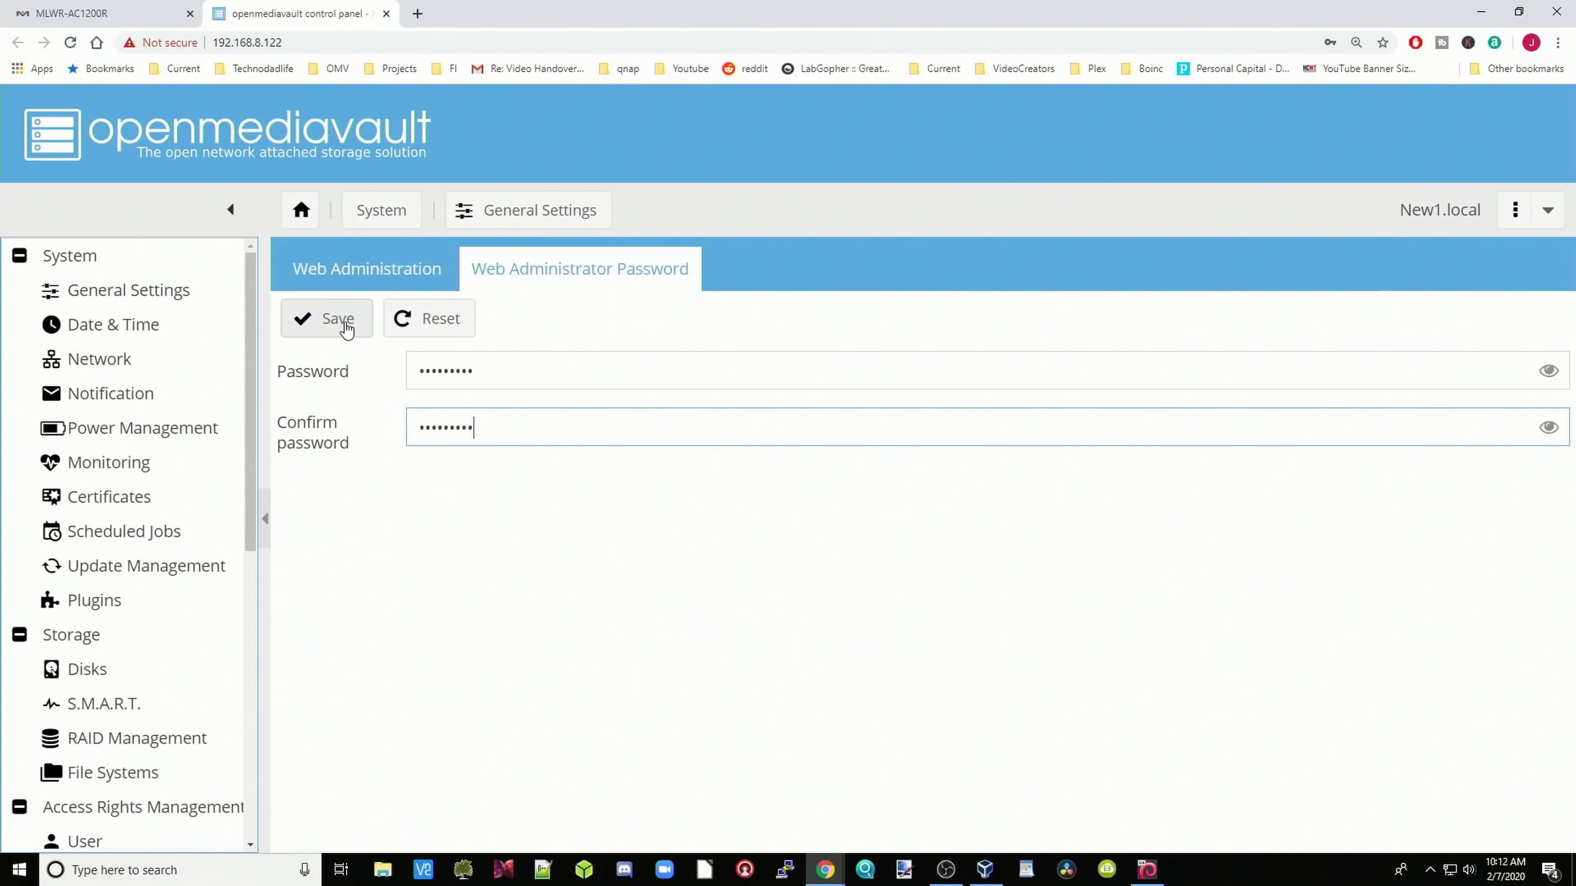
Step: Save the new admin password, then enable NTP sync in Date & Time and apply
left_click(331, 318)
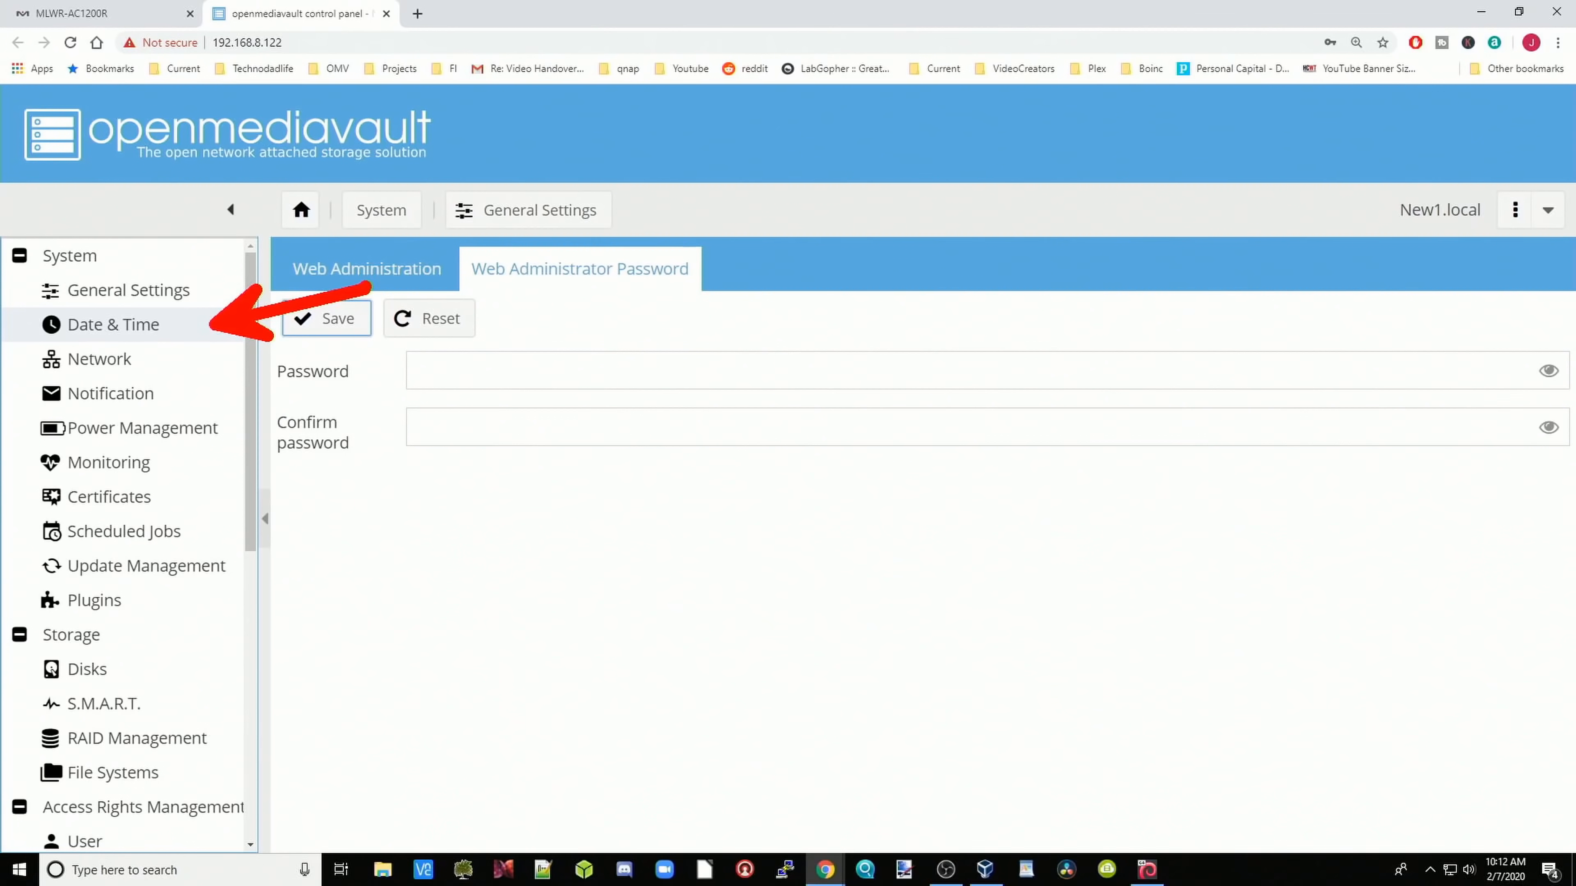
left_click(114, 324)
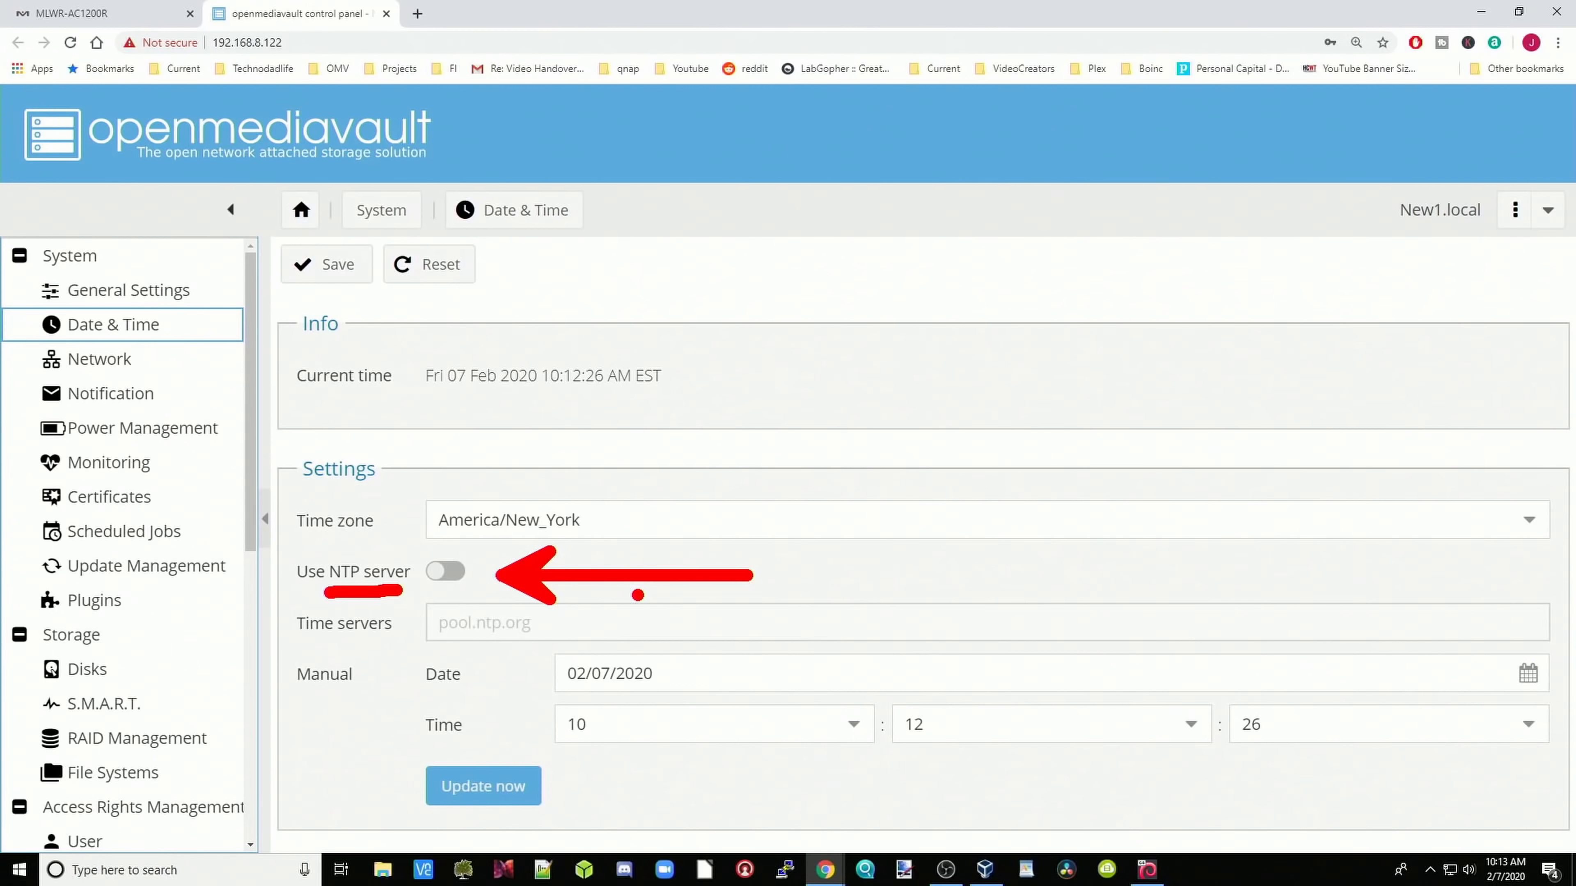
left_click(453, 574)
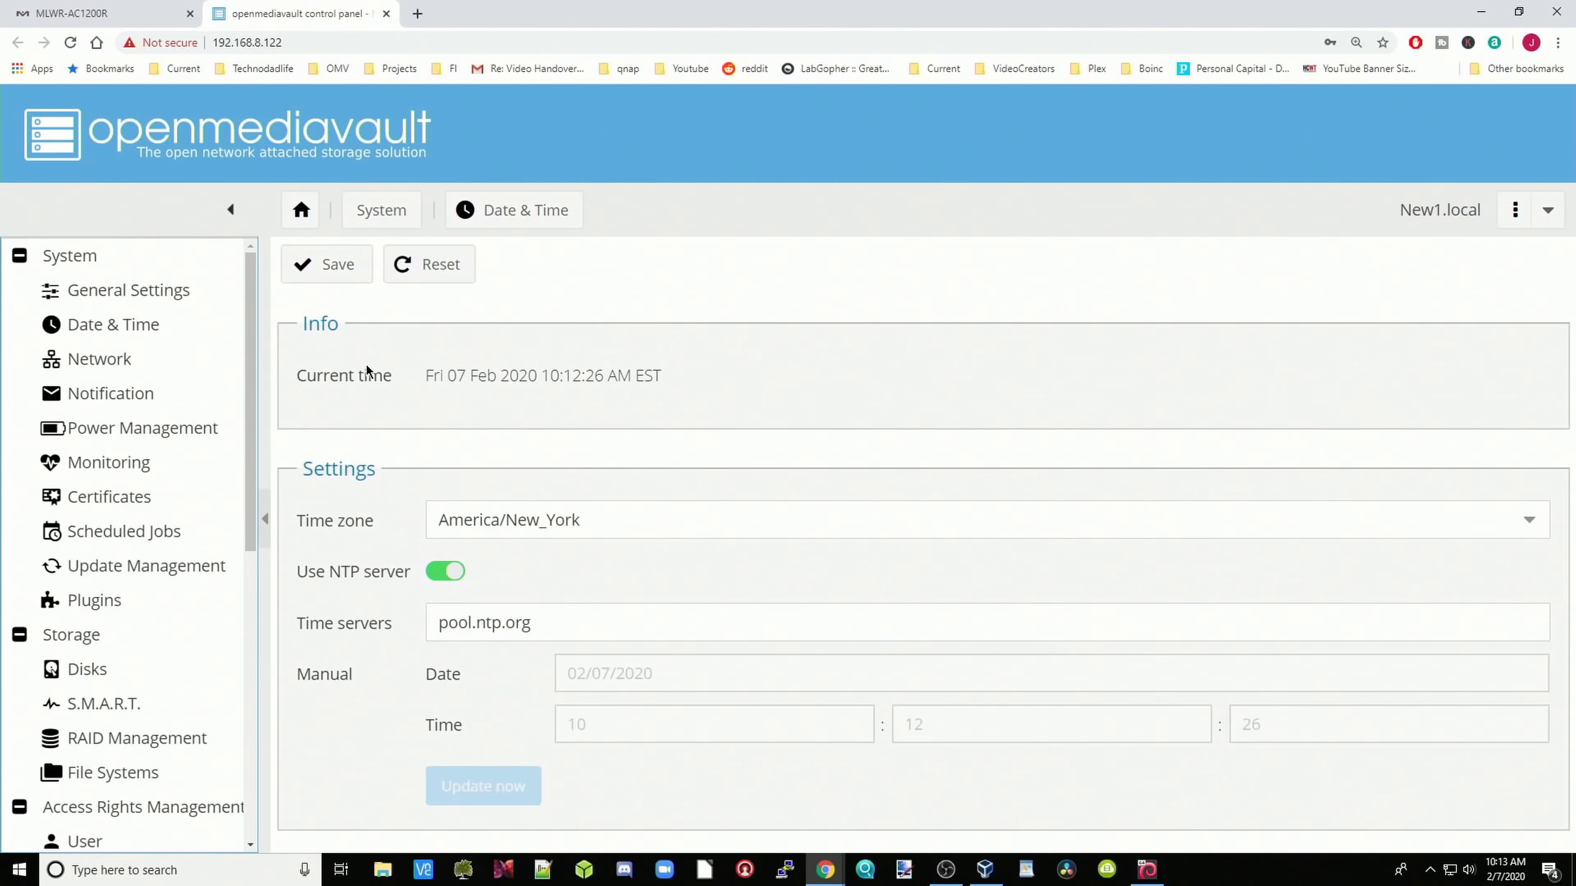
left_click(327, 265)
left_click(1408, 118)
left_click(763, 548)
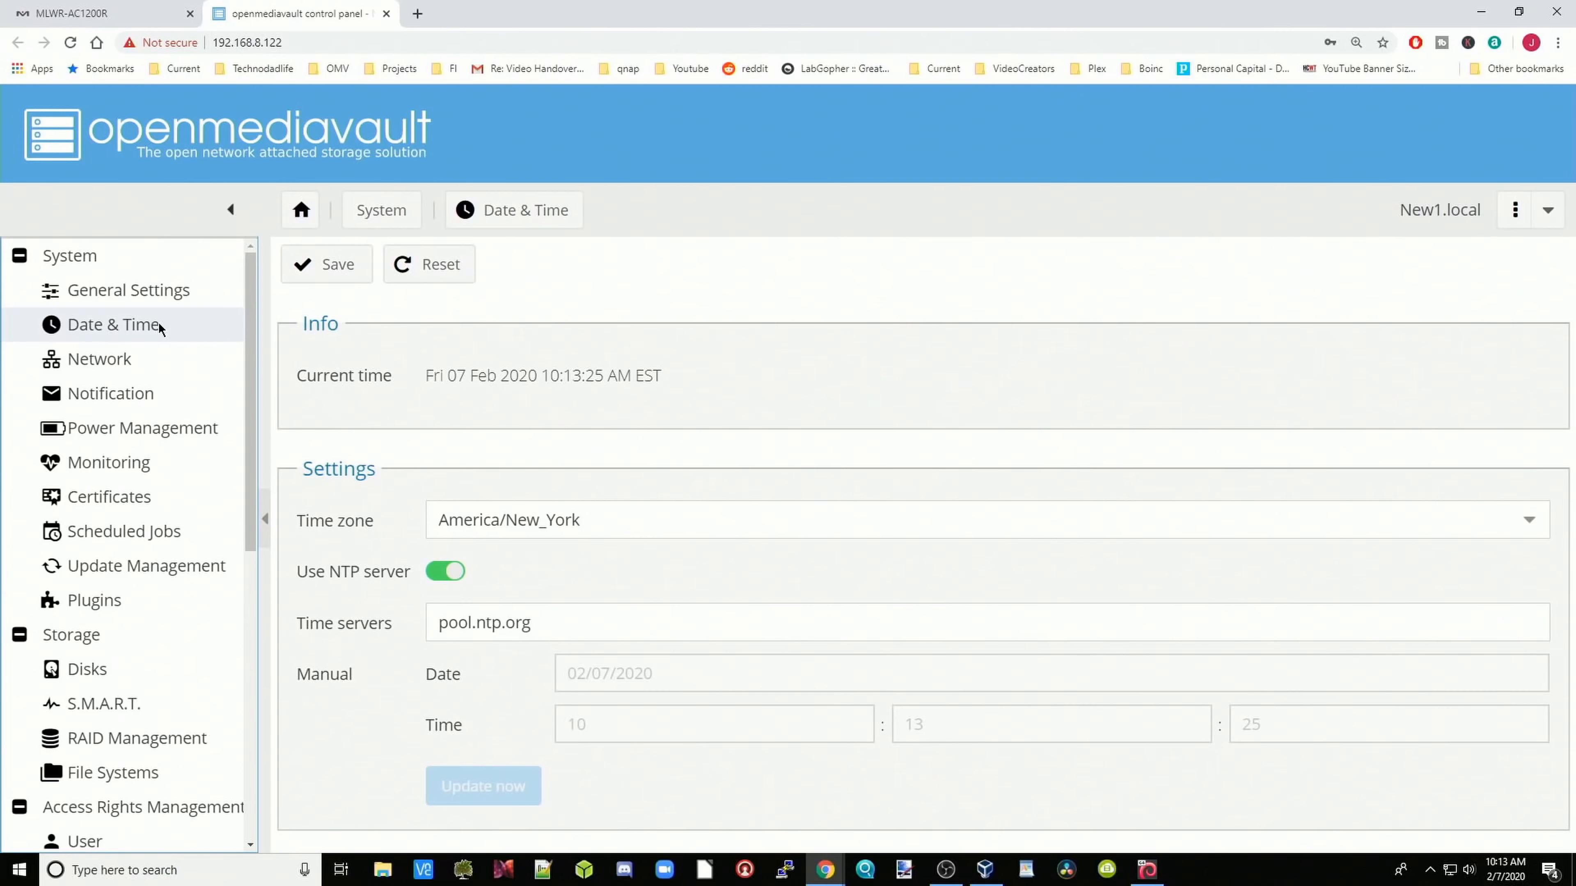
Step: Add DNS server 8.8.8.8 to the enp0s3 interface, then save and apply the network change
left_click(143, 361)
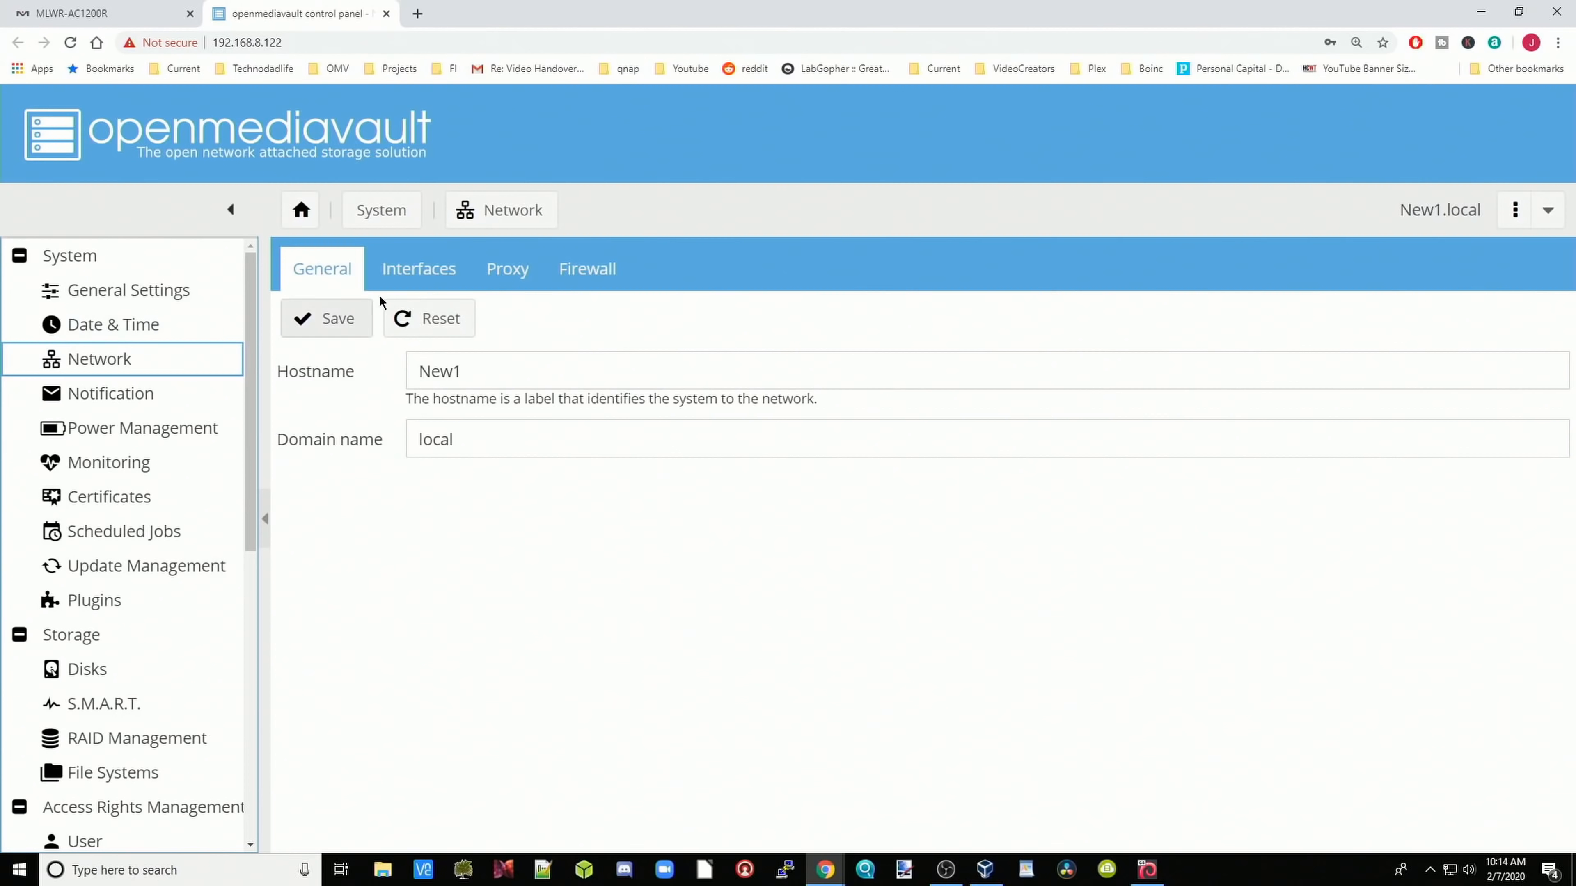
left_click(408, 287)
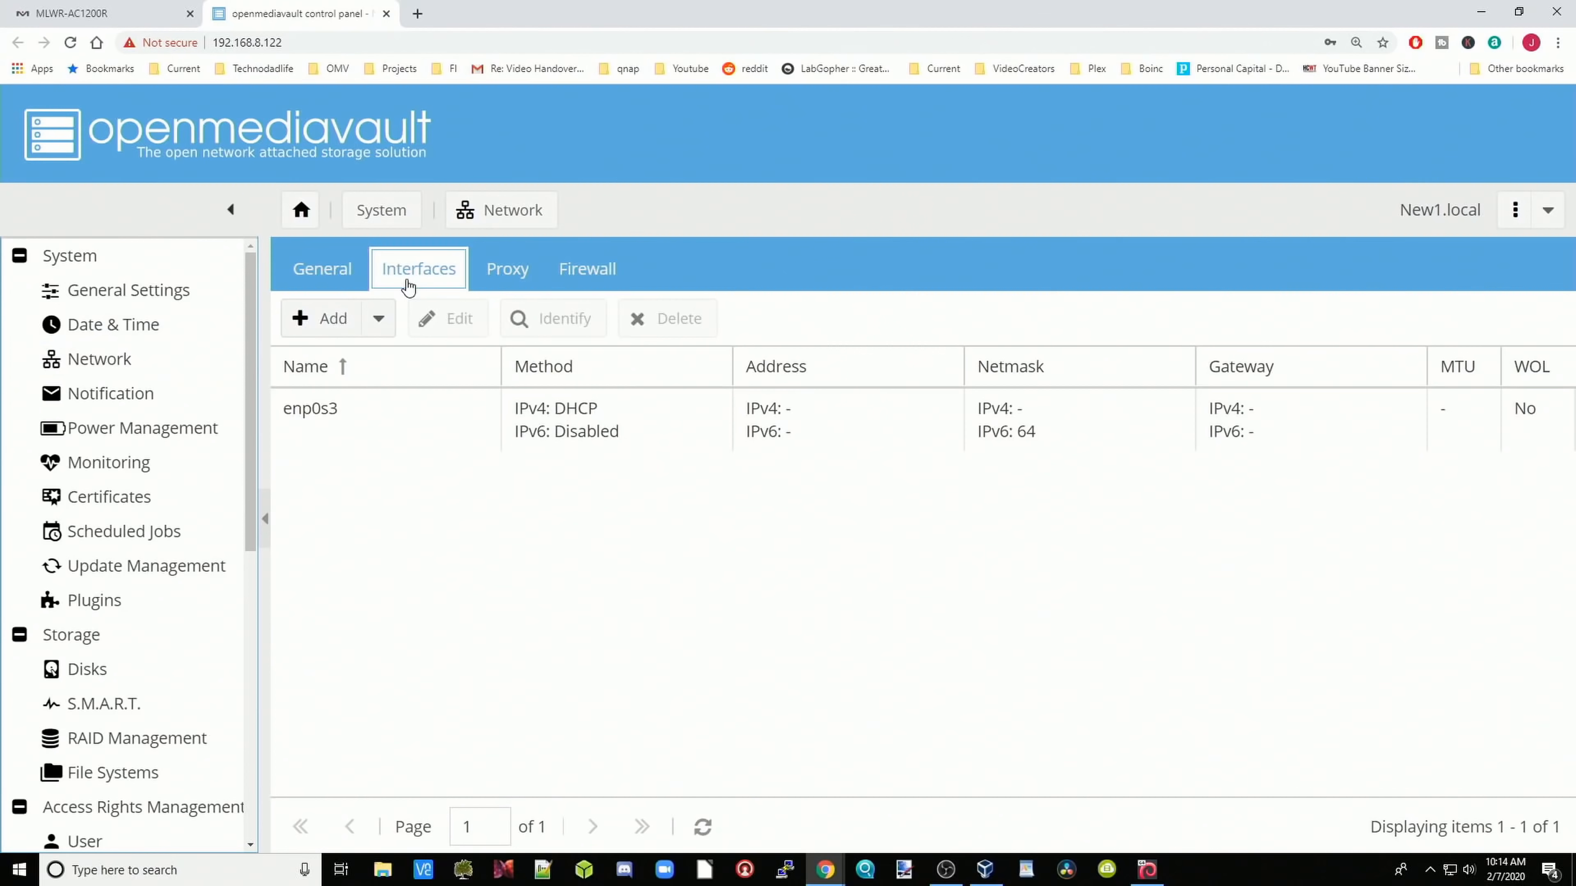
left_click(357, 425)
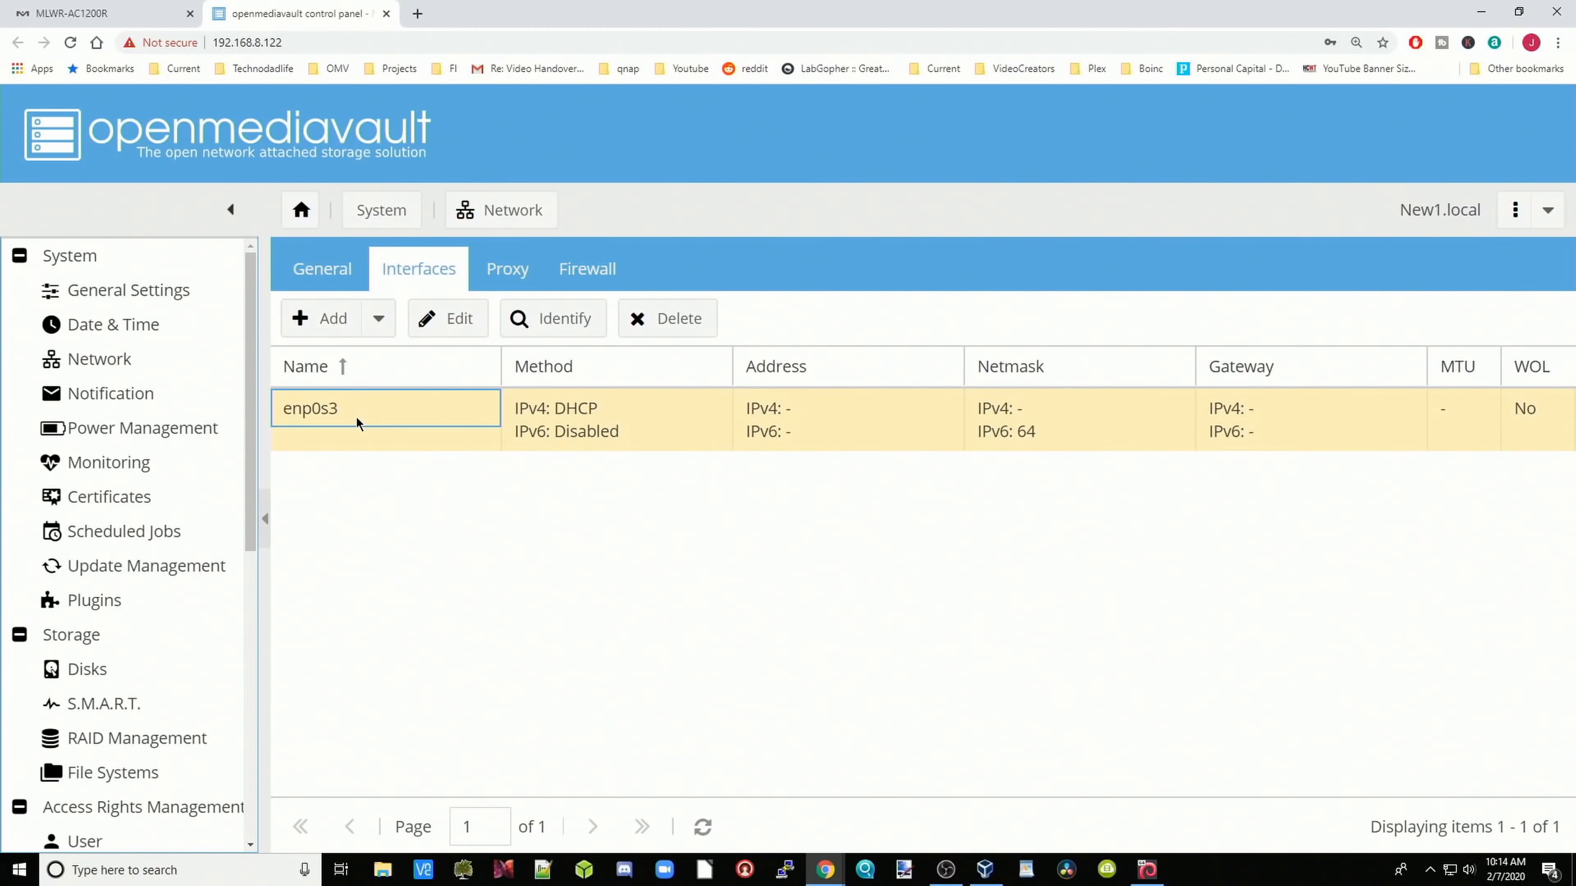
left_click(457, 329)
scroll(716, 419, "down", 5)
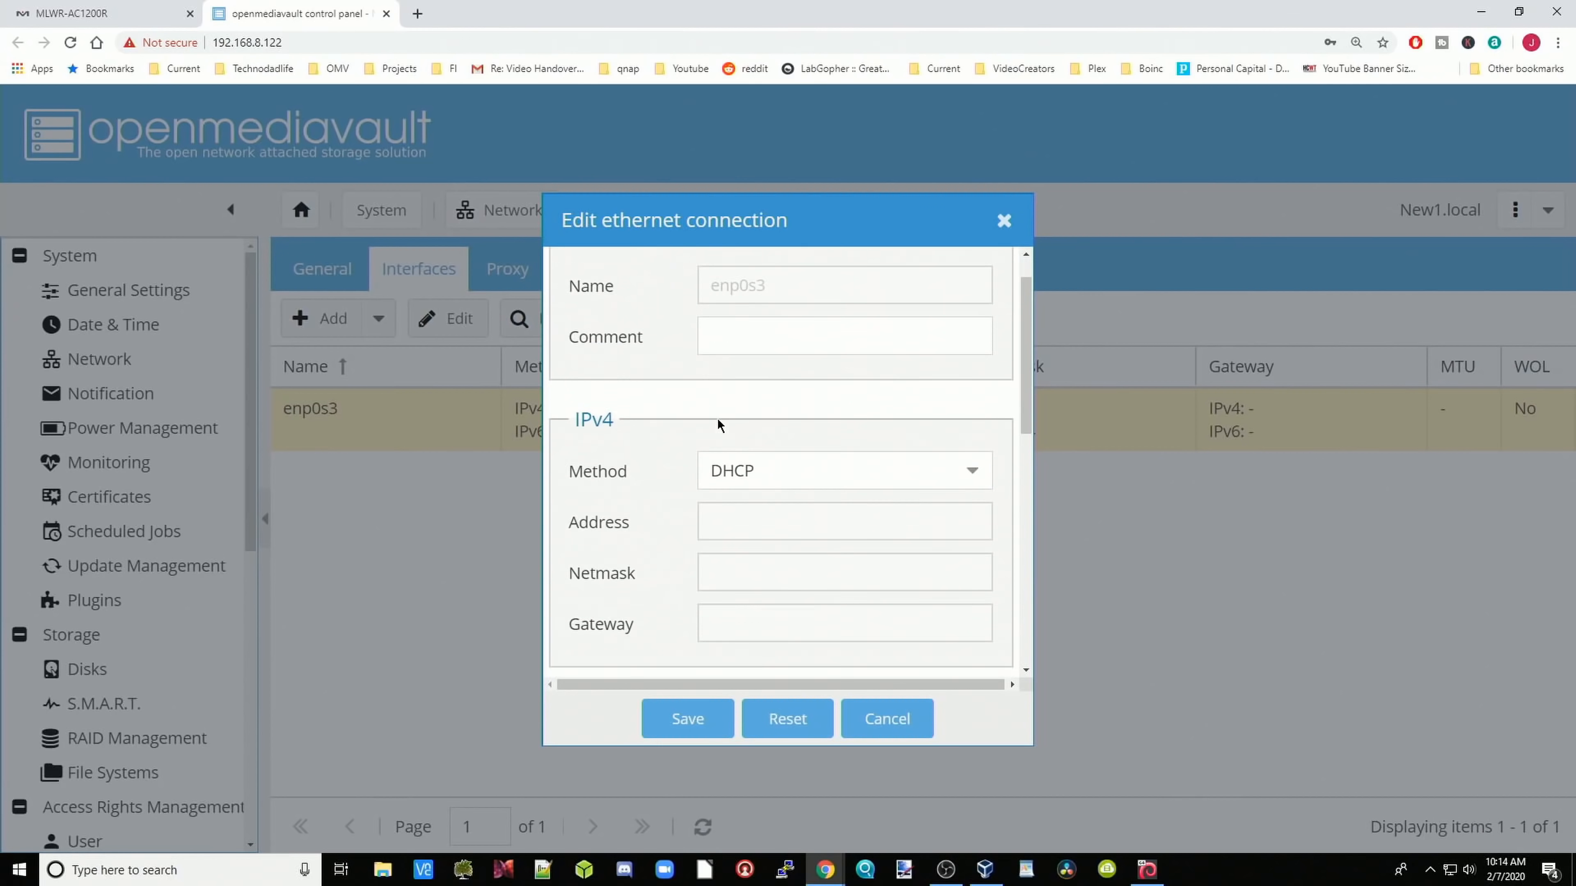
scroll(718, 424, "down", 2)
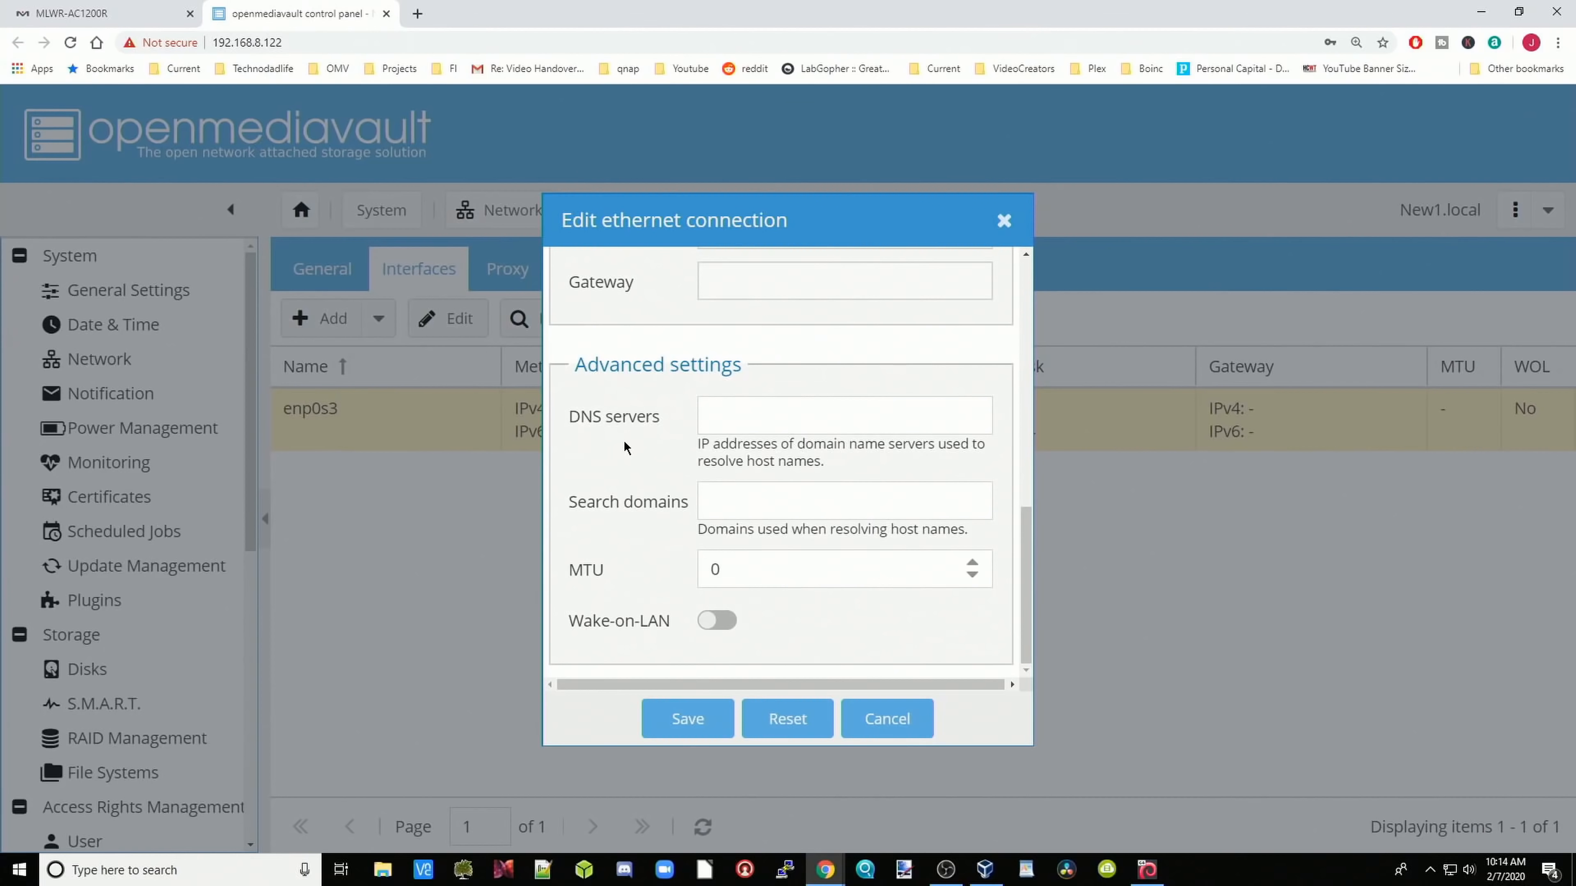
left_click(733, 420)
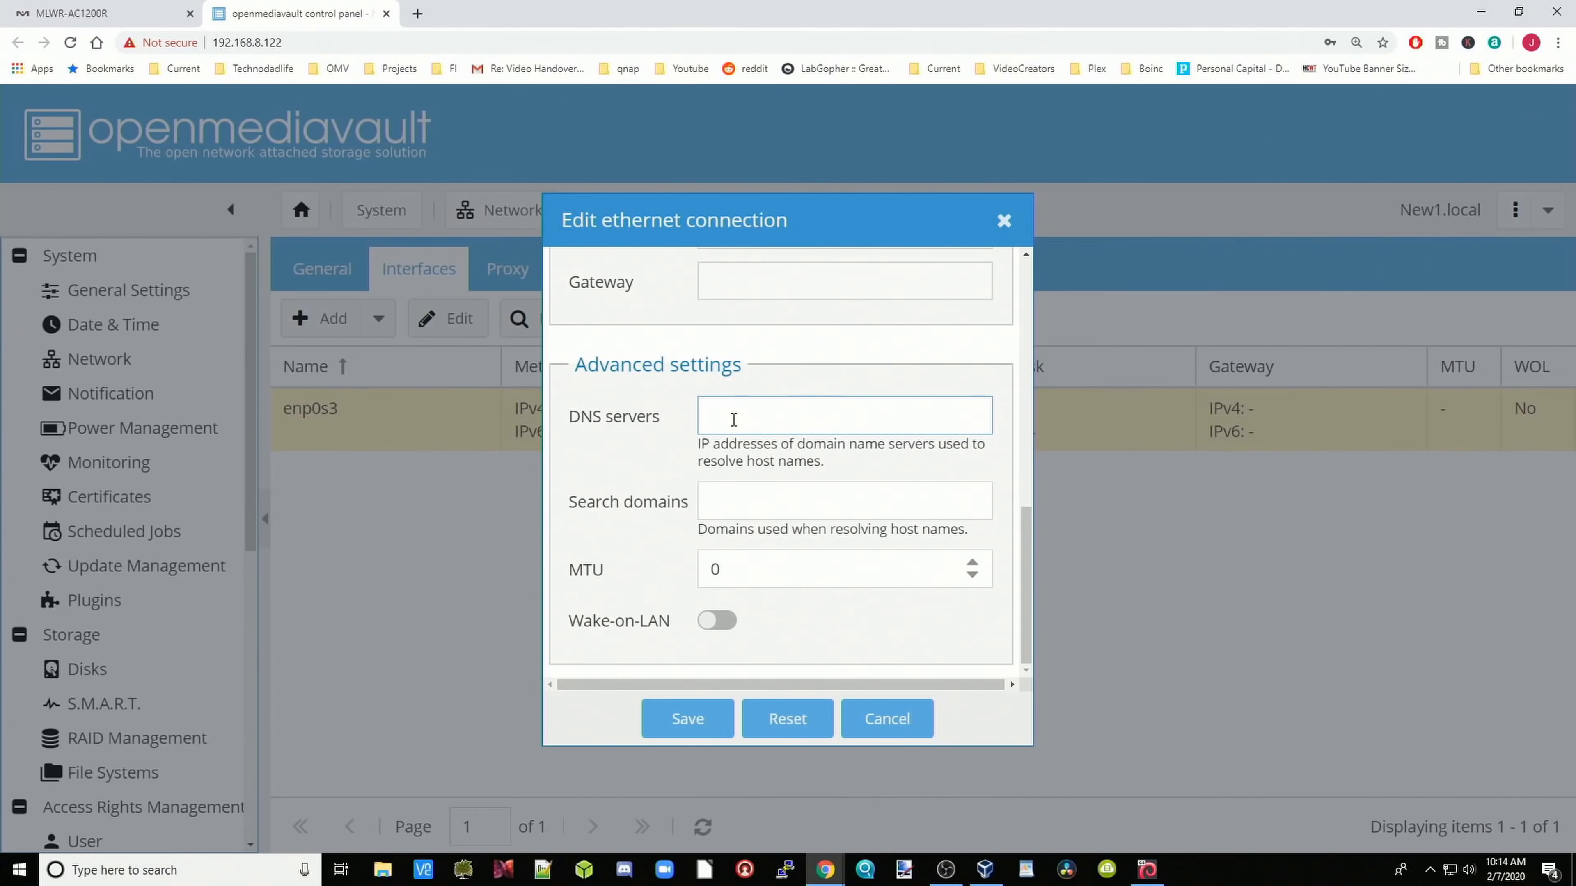
type("8.8.8.8")
left_click(688, 723)
left_click(1399, 120)
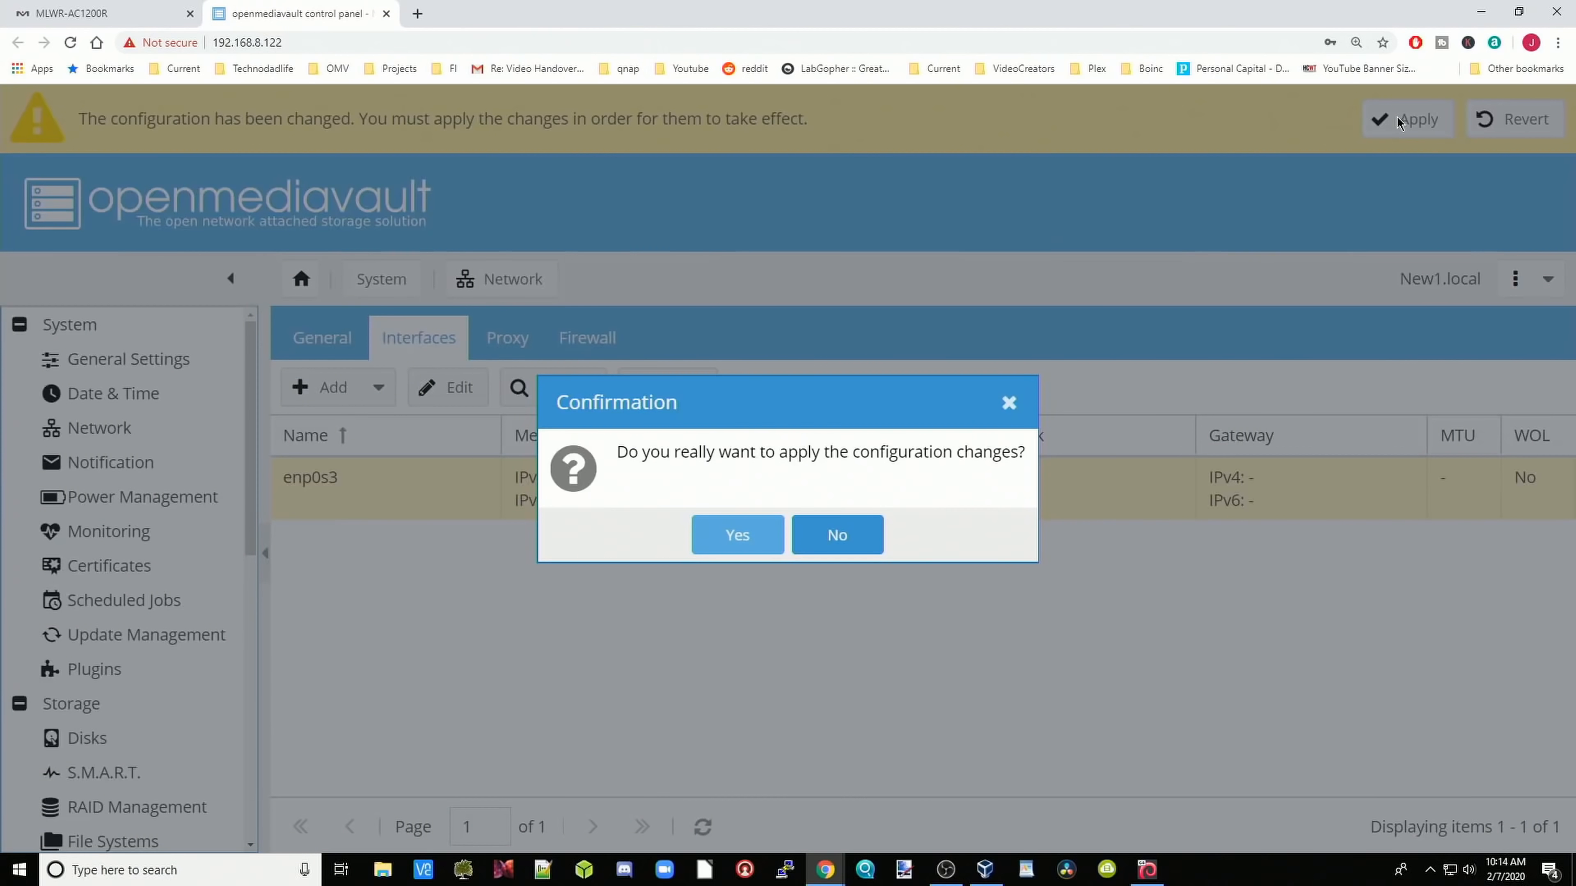
left_click(735, 527)
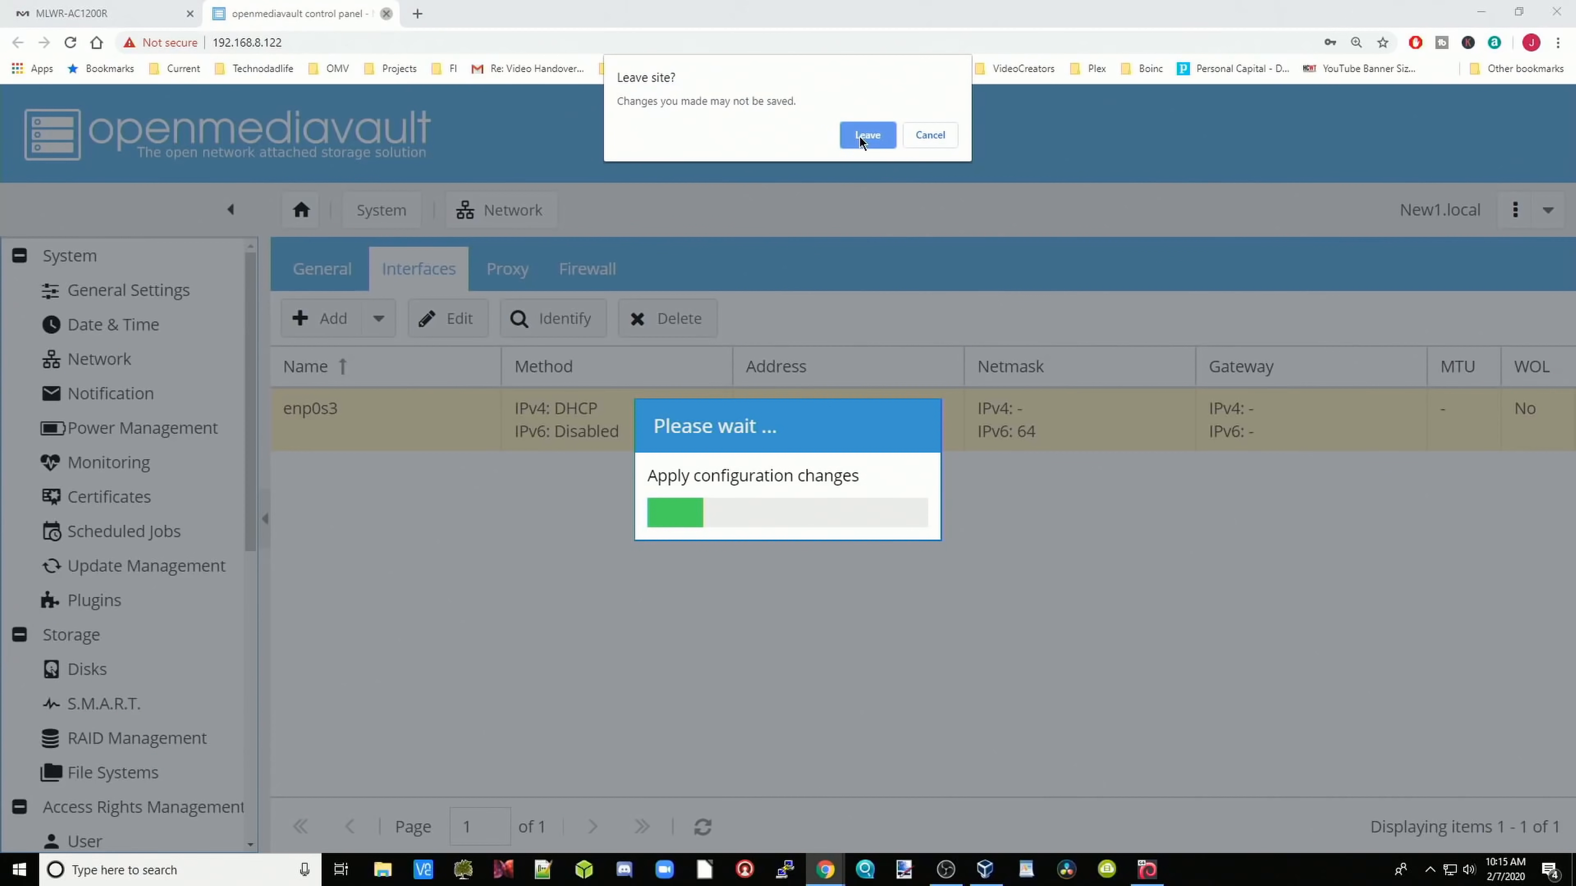
Step: Leave the openmediavault page, returning to the router's Parental Control device list
left_click(860, 137)
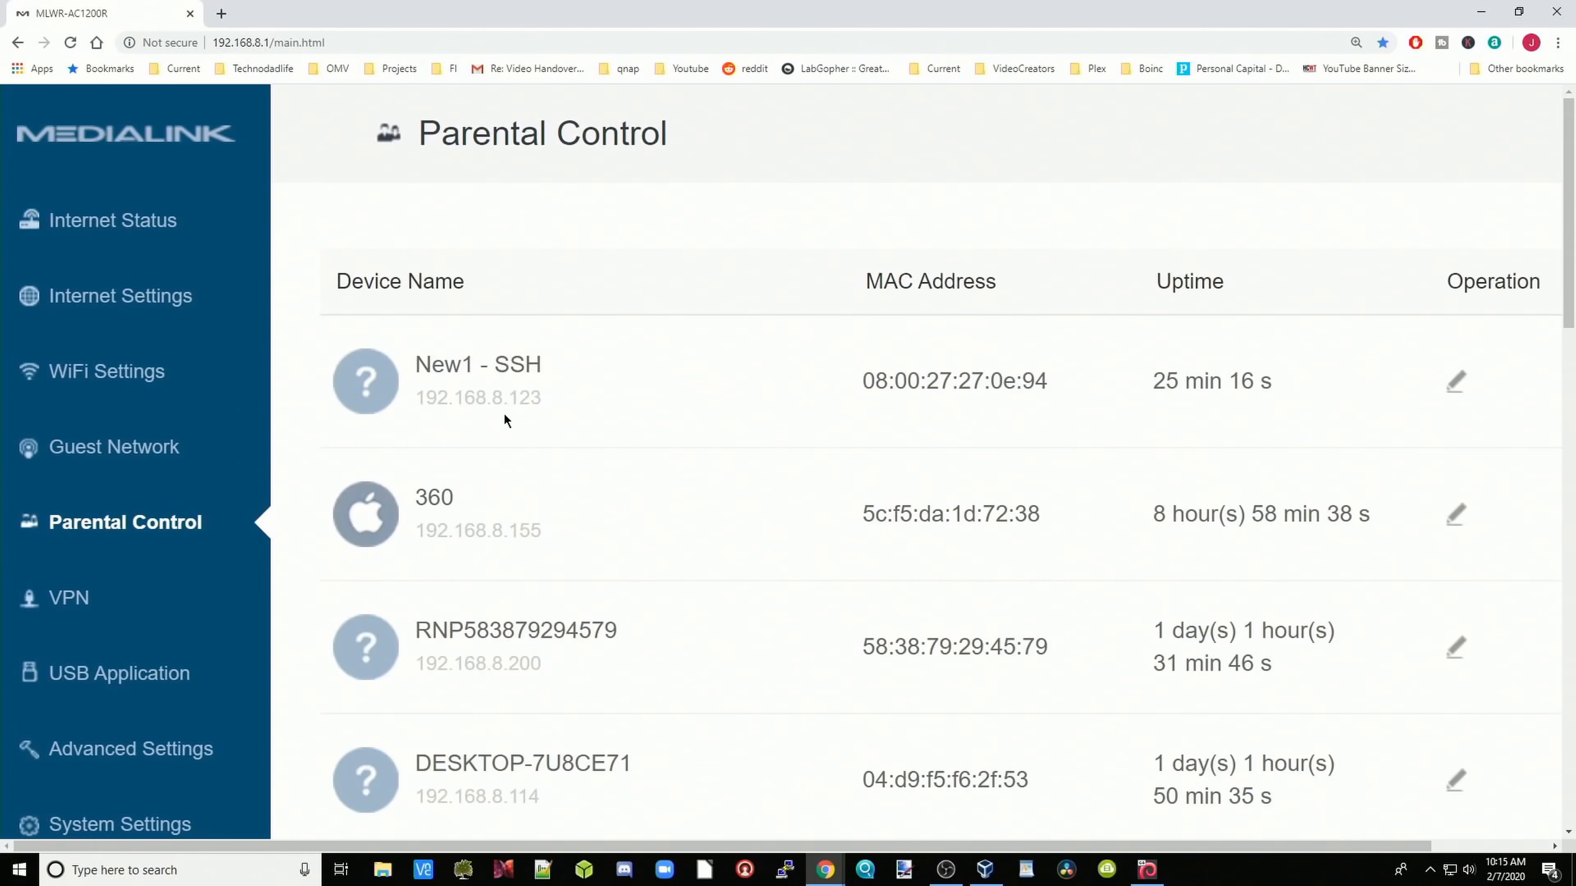
Step: Open New1's address 192.168.8.123 from the router's device list in a new tab
left_click_drag(545, 404, 415, 398)
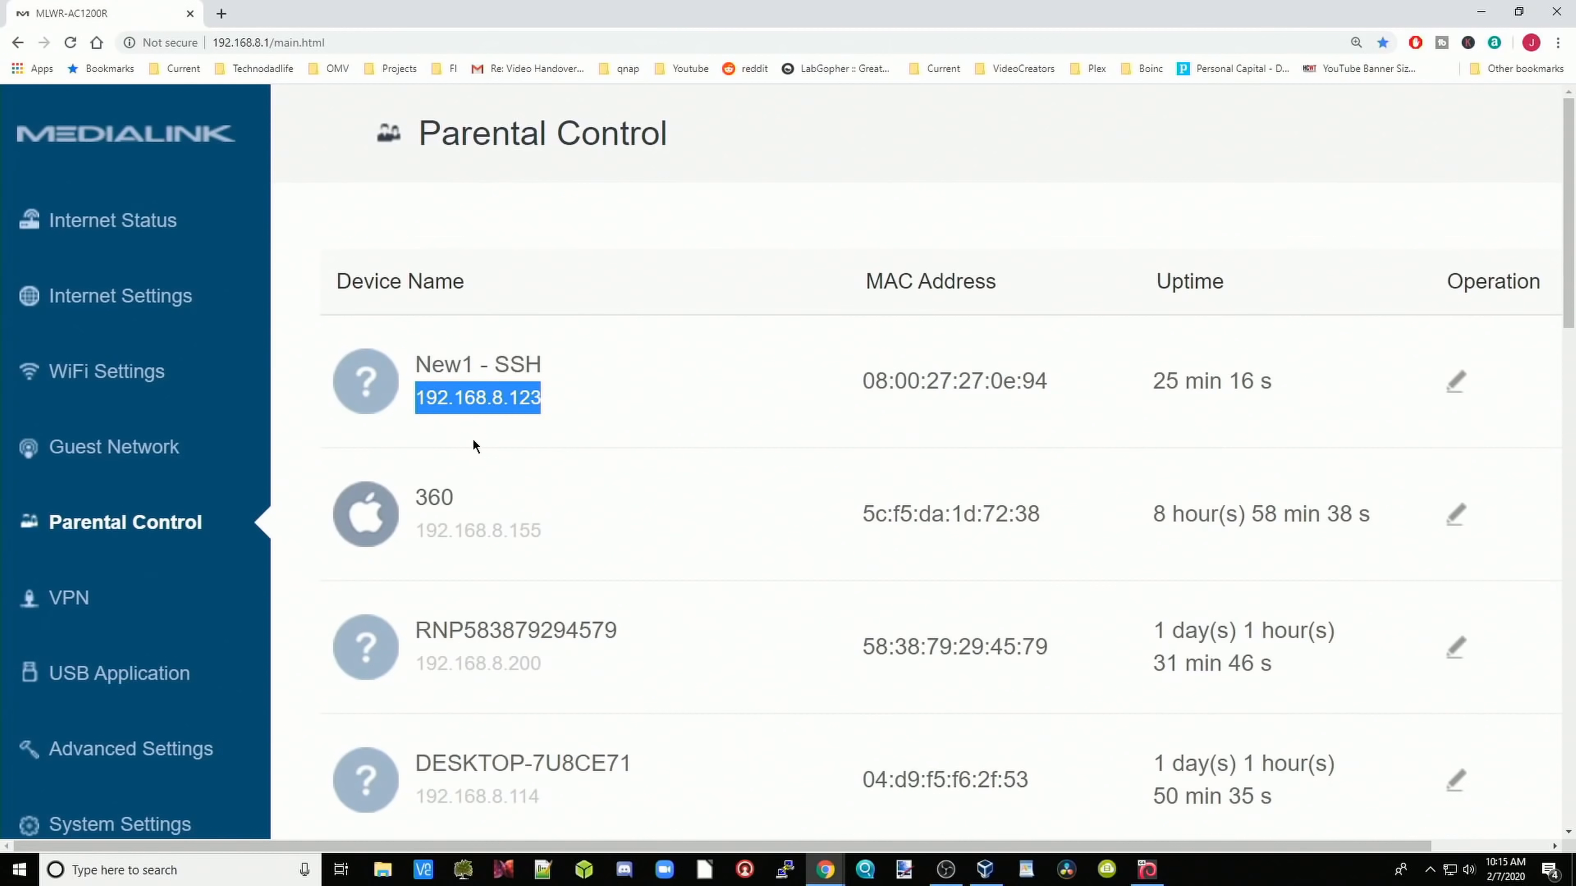
left_click_drag(515, 402, 548, 410)
left_click(481, 405)
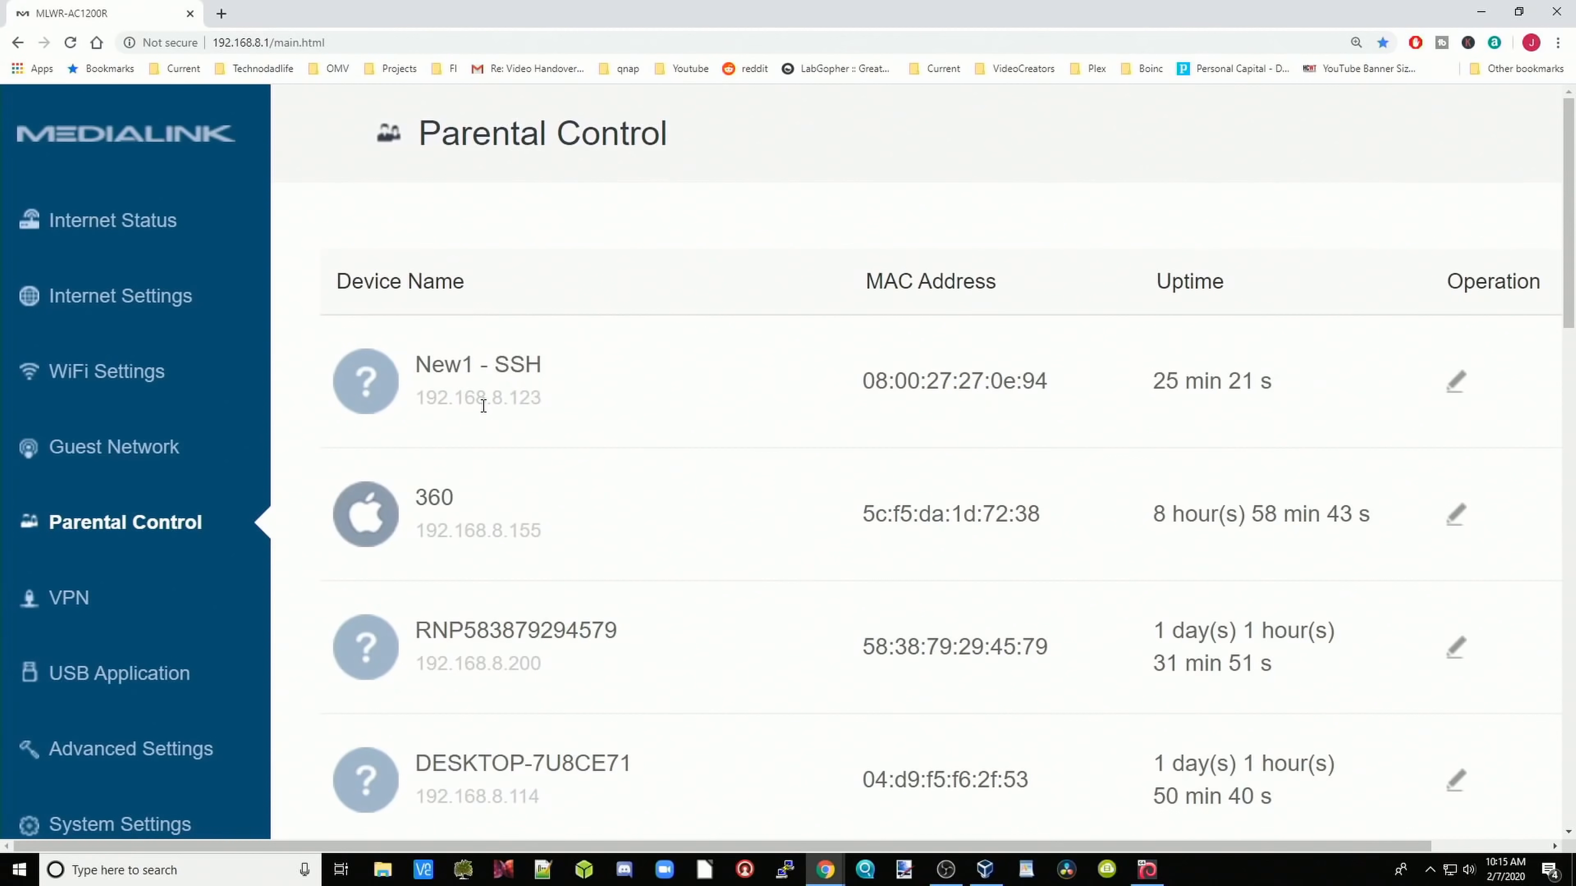
double_click(482, 405)
right_click(483, 405)
left_click(513, 439)
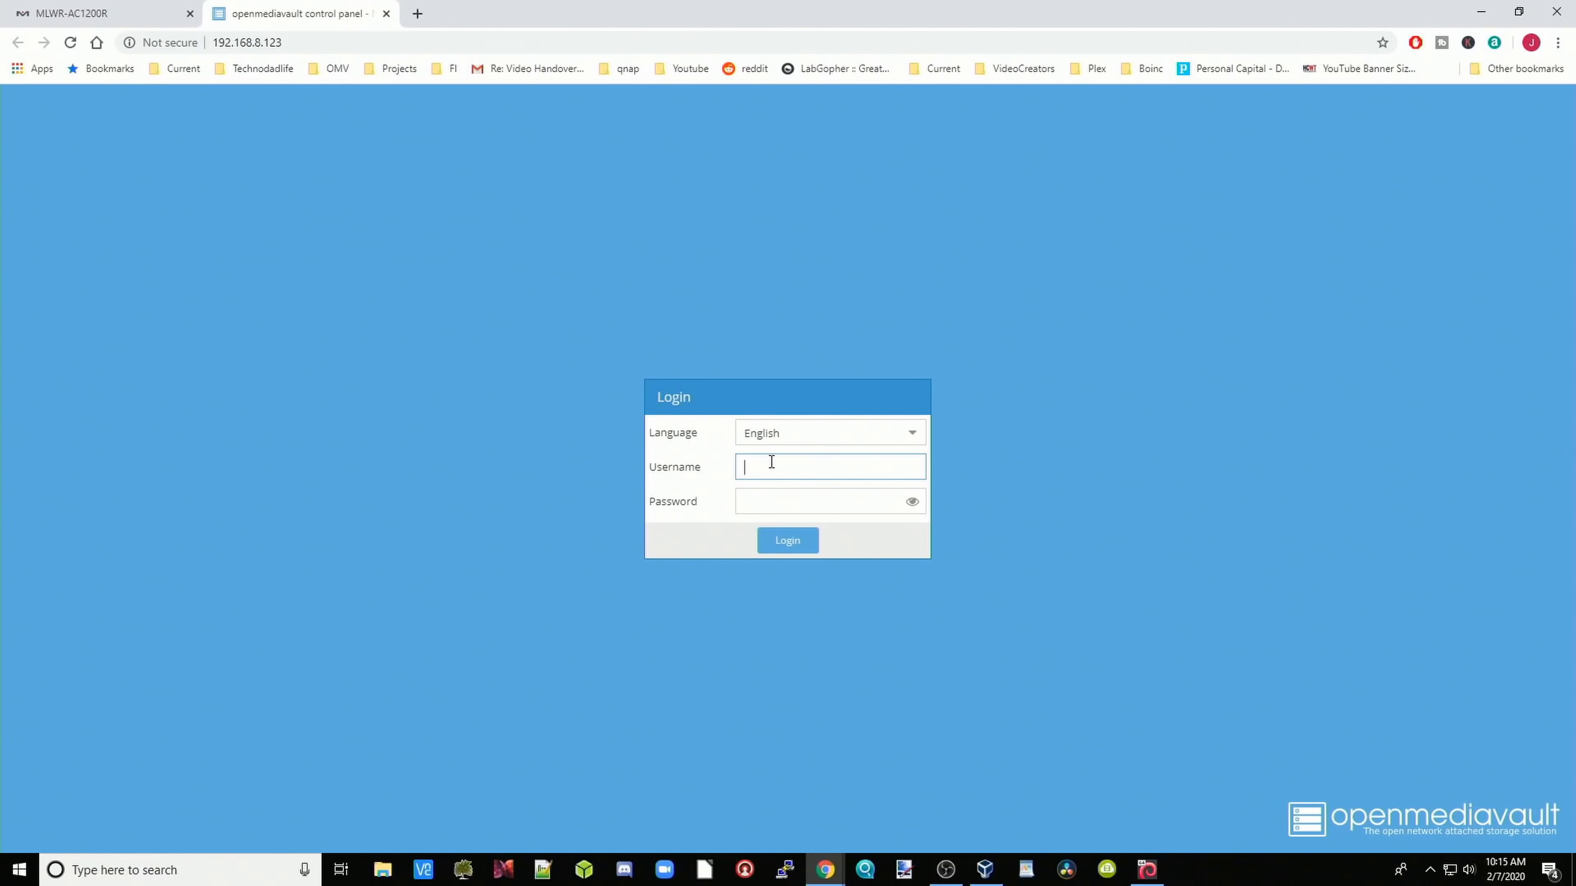
Step: Log in to openmediavault at 192.168.8.123 with the admin username and password
type("admin")
key("Tab")
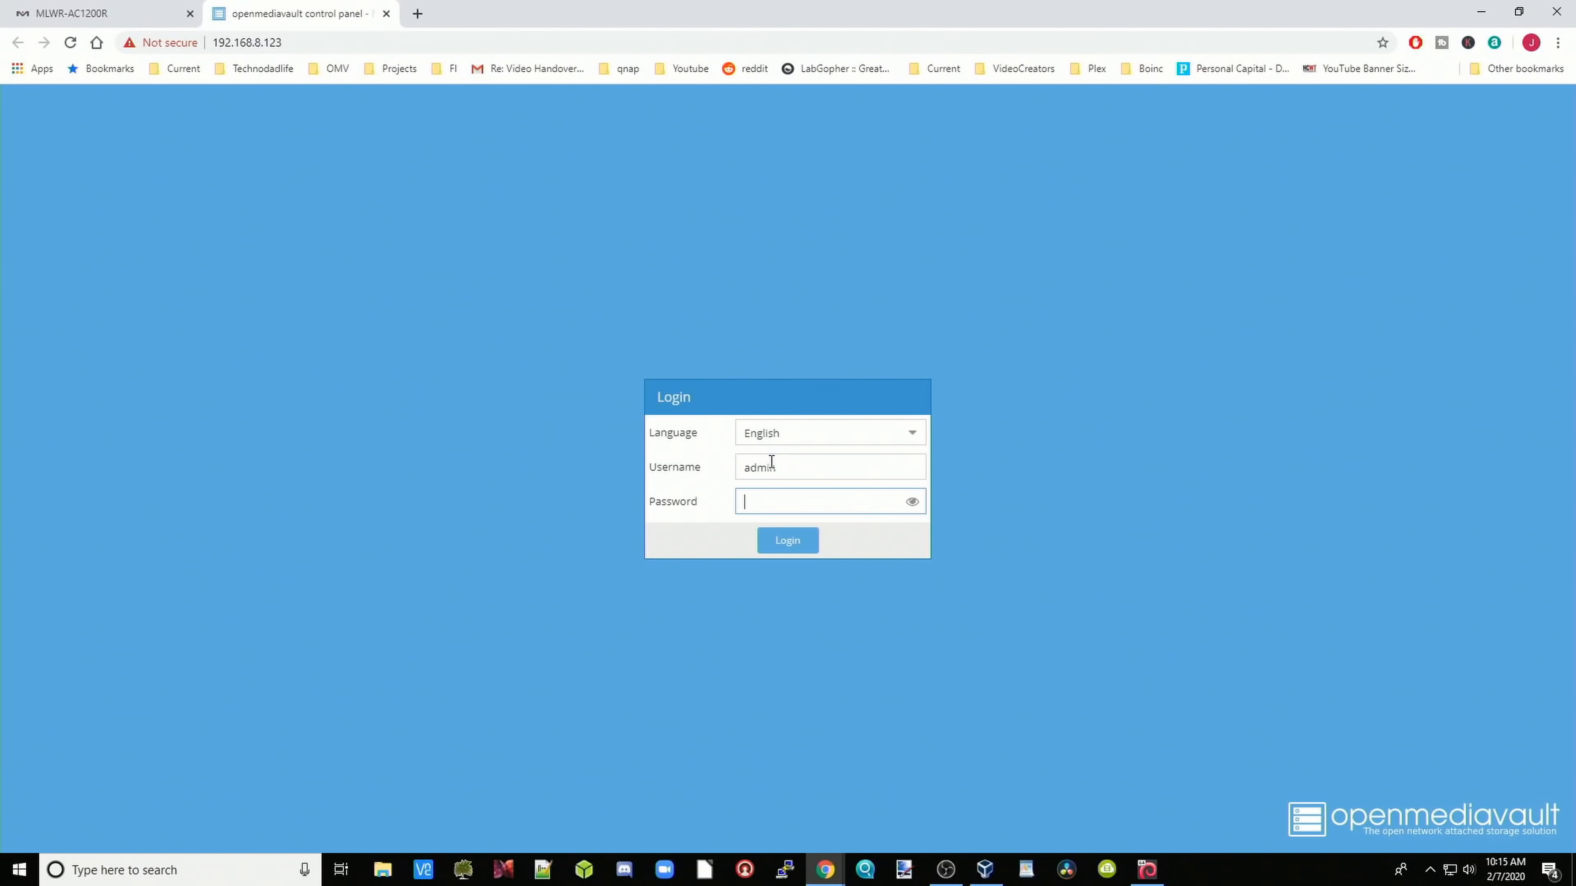
type("openmediavault")
left_click(783, 542)
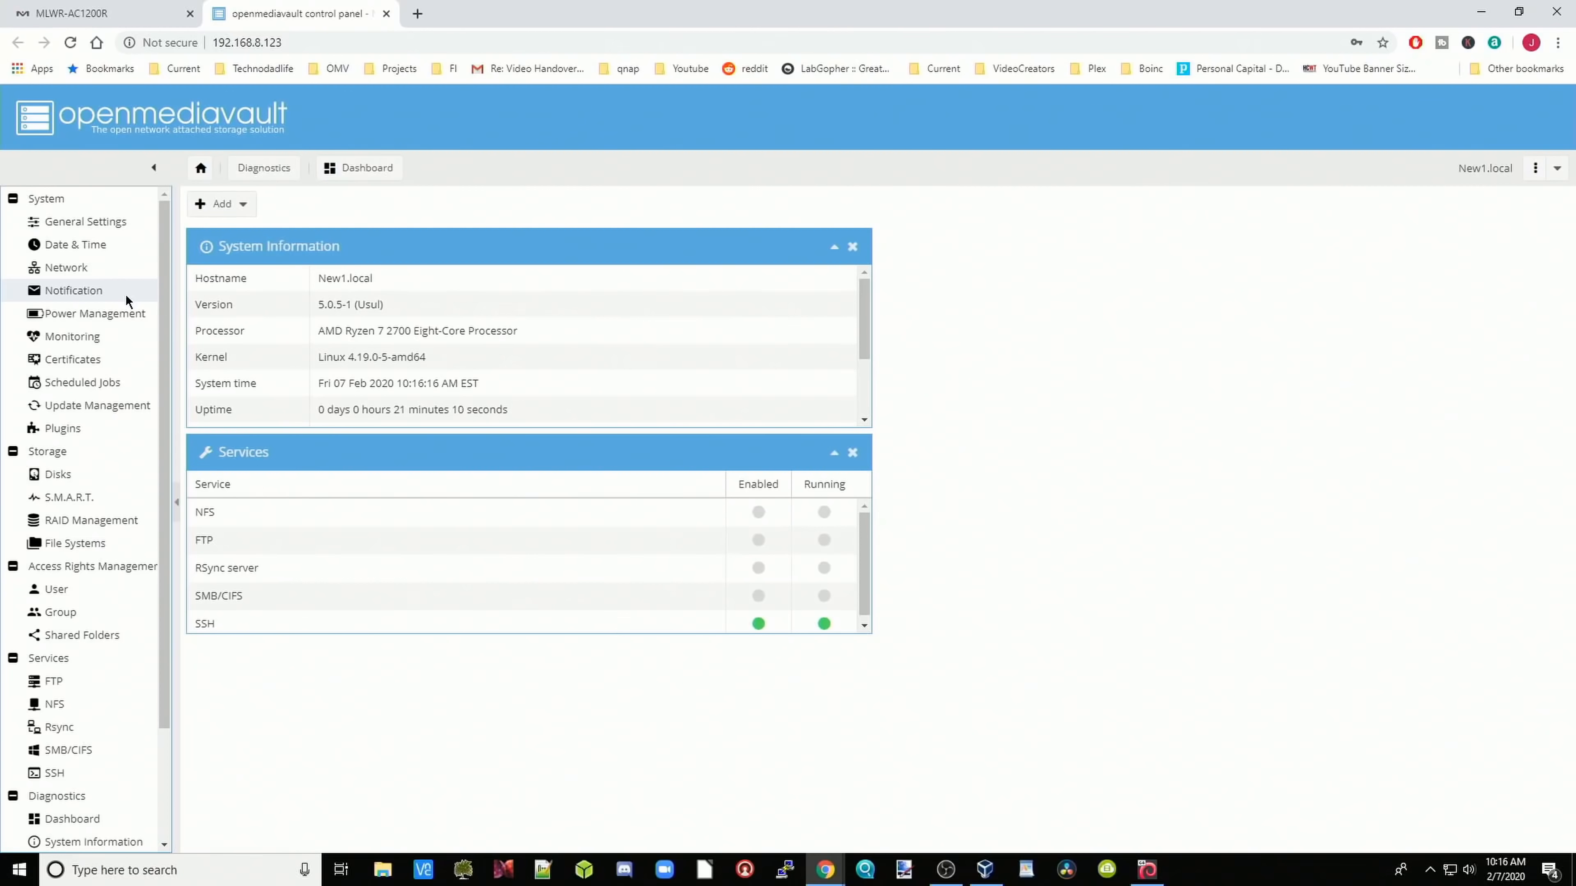
Step: Look over the Notification SMTP server setting unchanged, then bring up Power Management
left_click(125, 294)
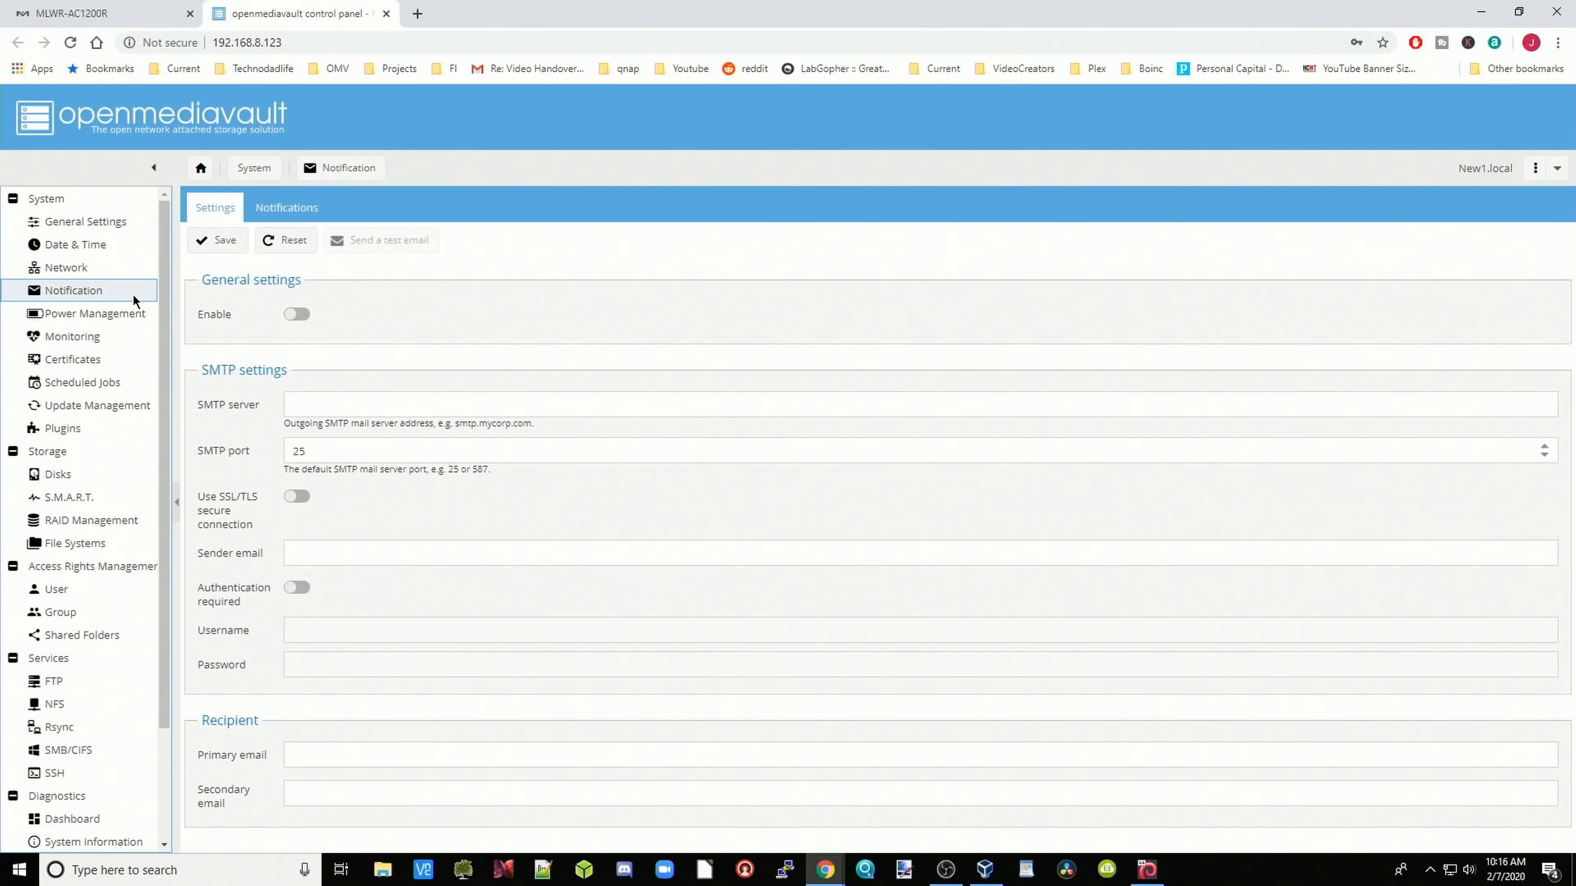
left_click(333, 407)
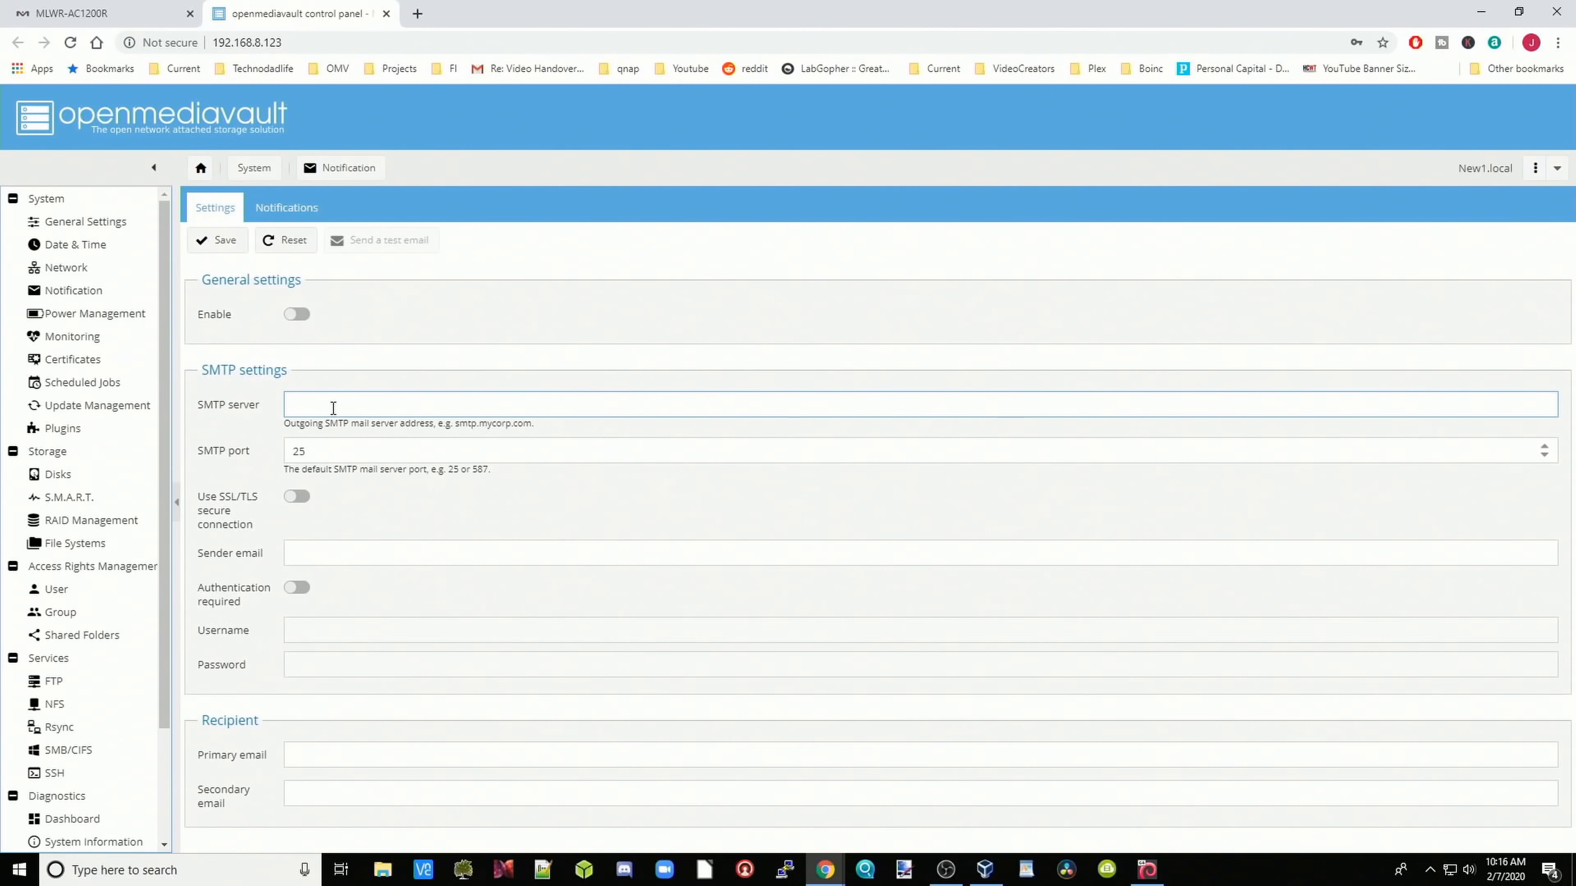
left_click(124, 291)
left_click(135, 315)
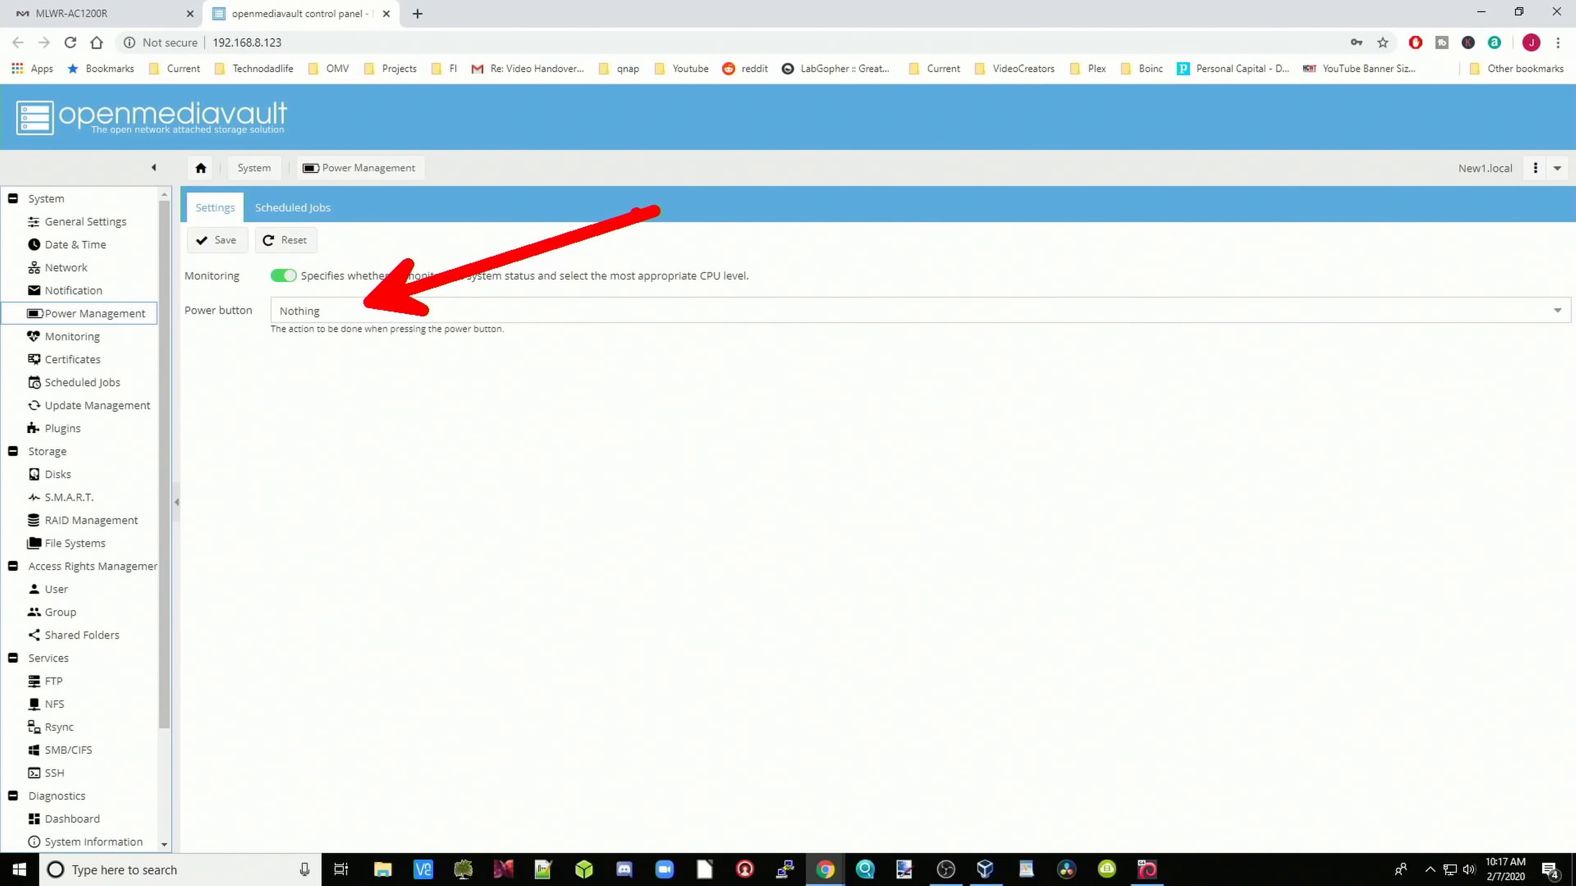
Step: Set the power button action to Shutdown, save and apply it, then view Scheduled Jobs
left_click_drag(184, 334, 313, 336)
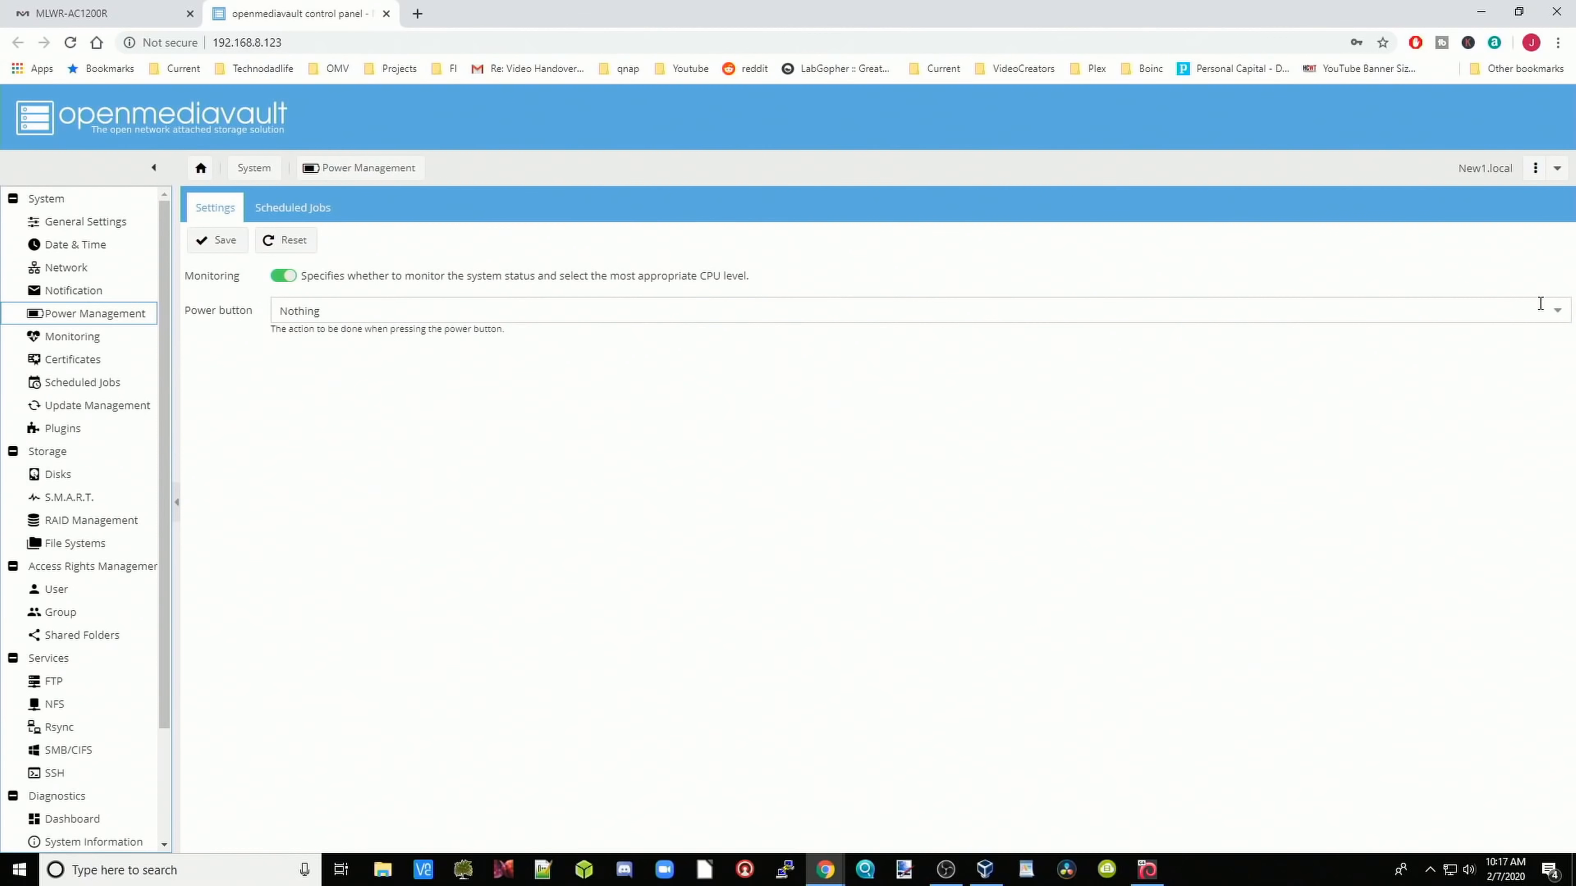
left_click(1556, 311)
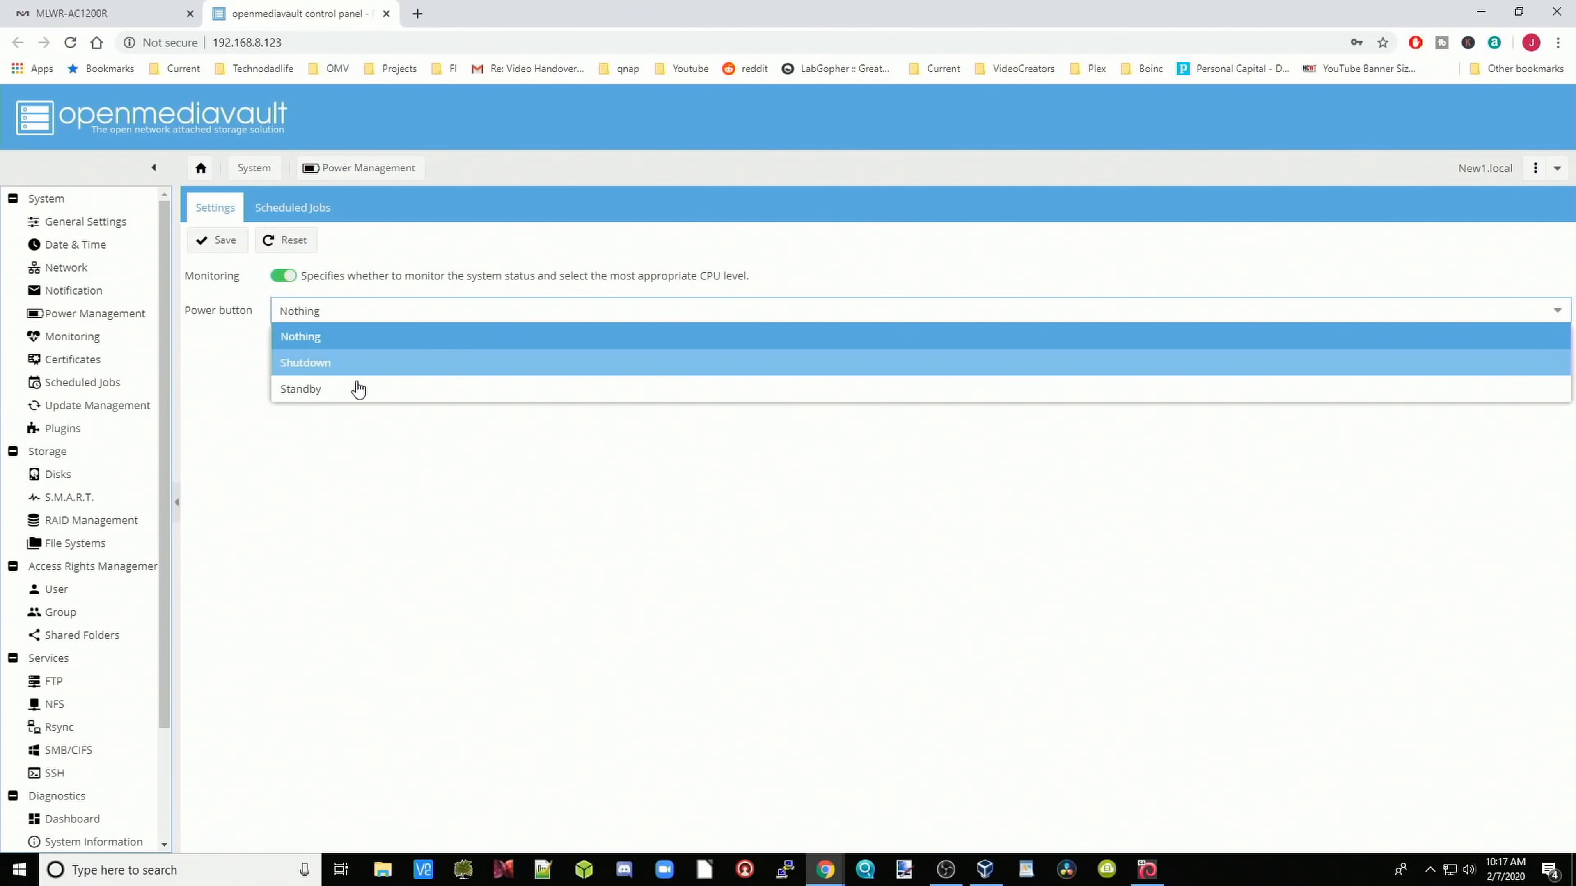
left_click(343, 366)
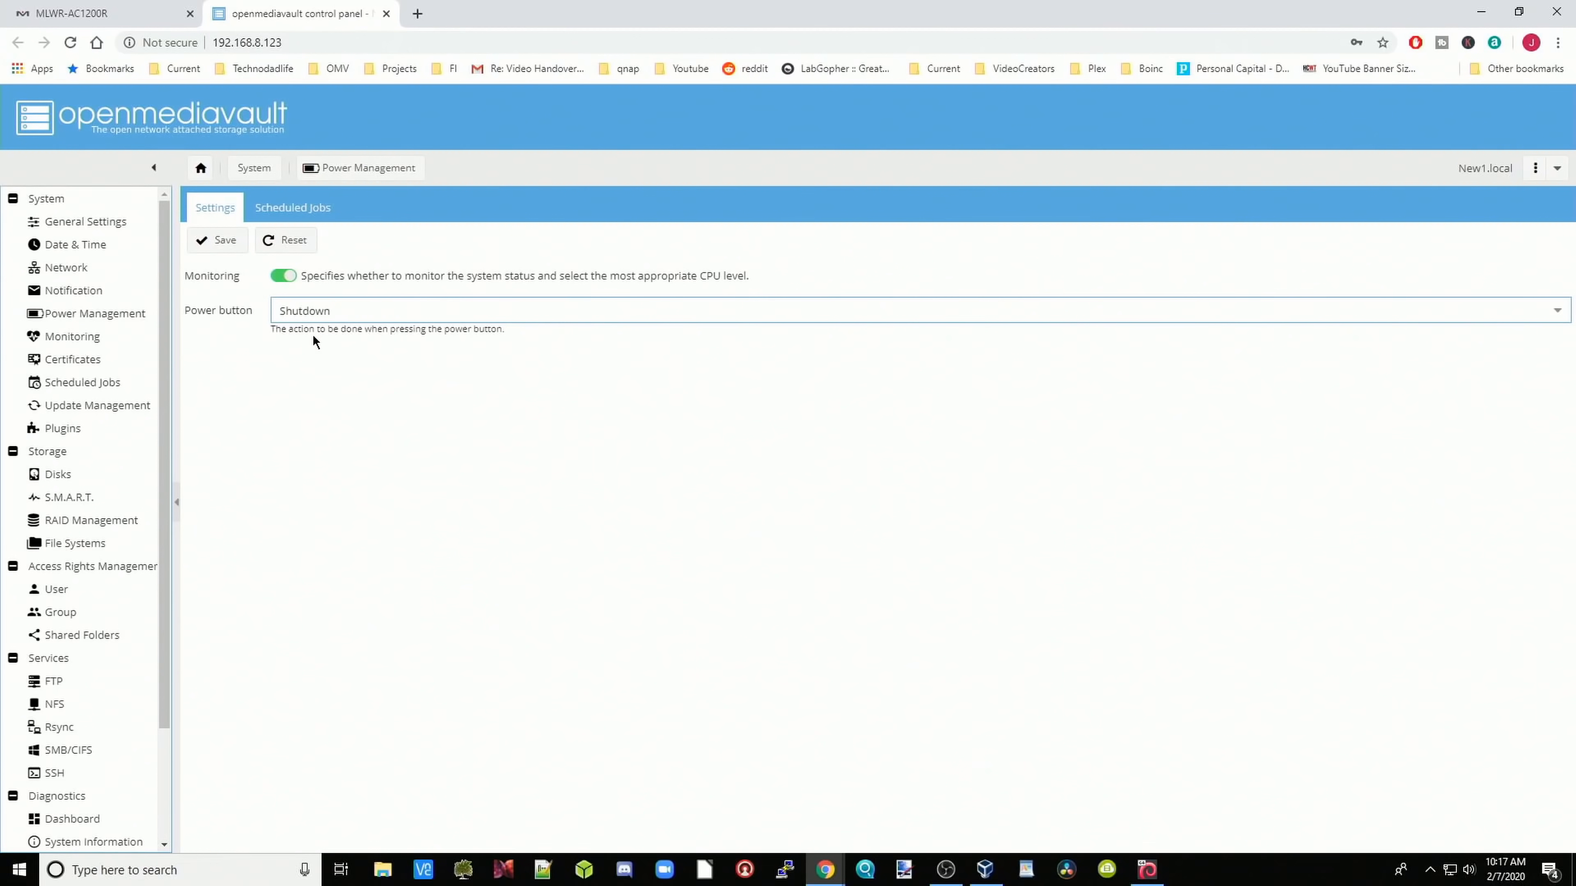
left_click(219, 247)
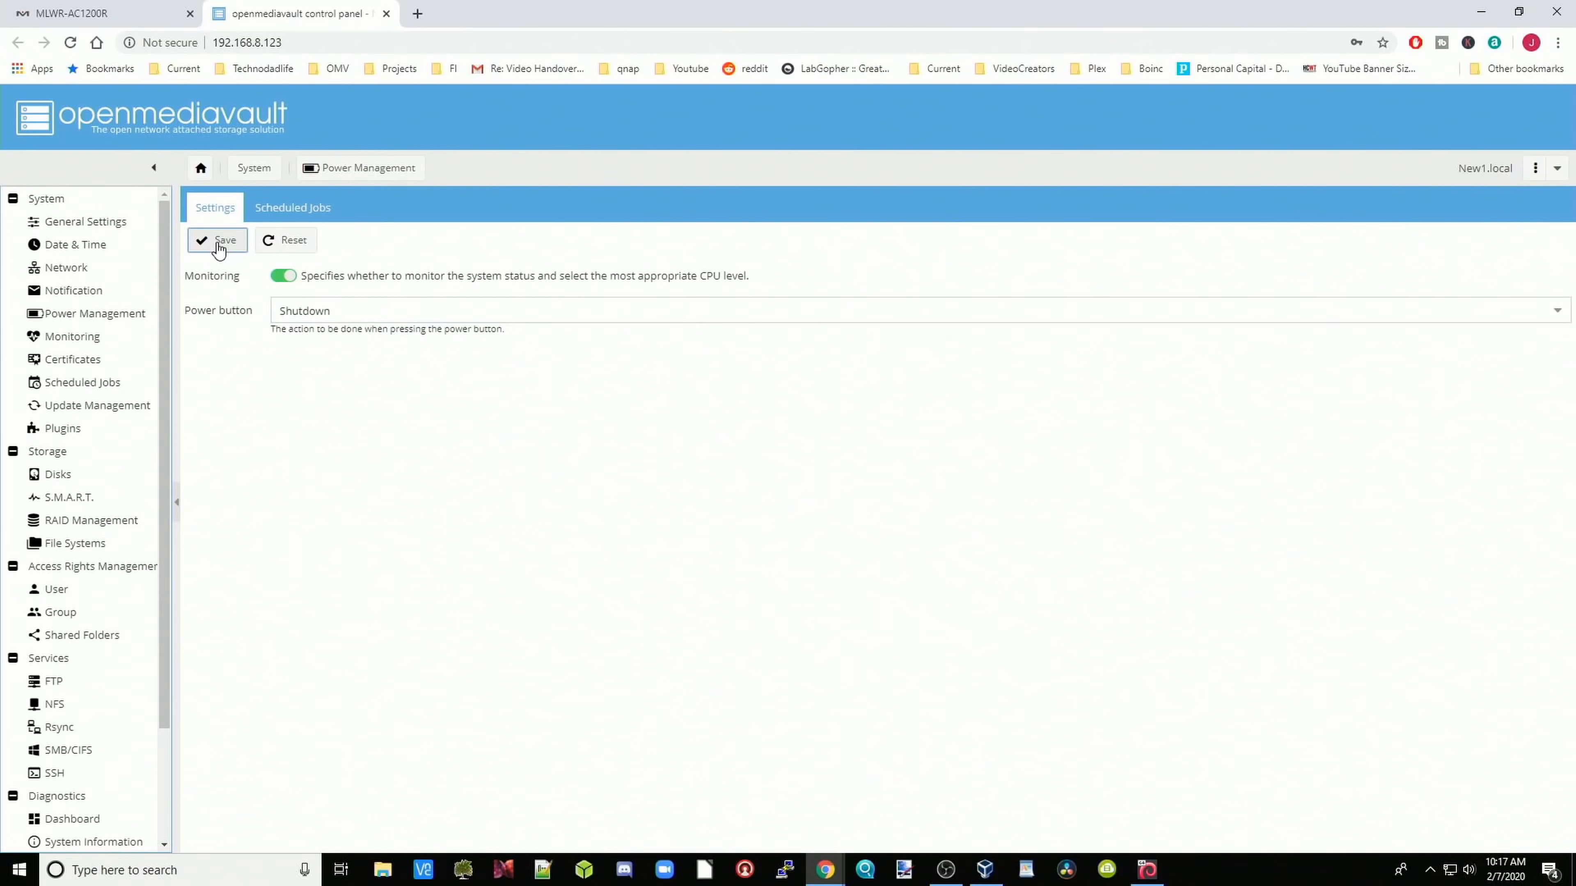
left_click(1461, 107)
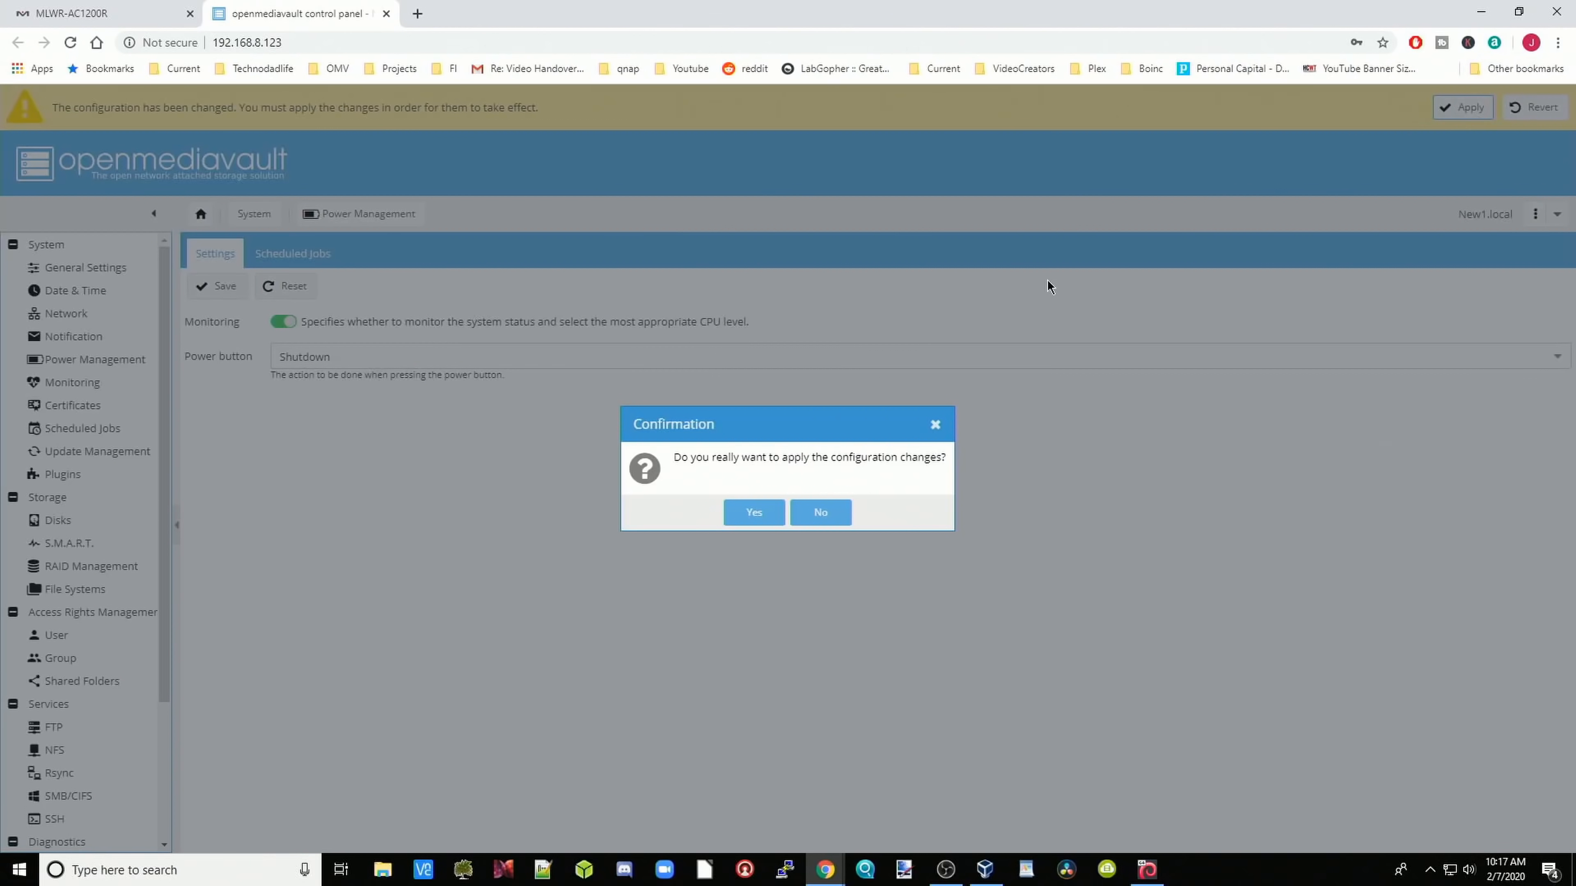
left_click(748, 513)
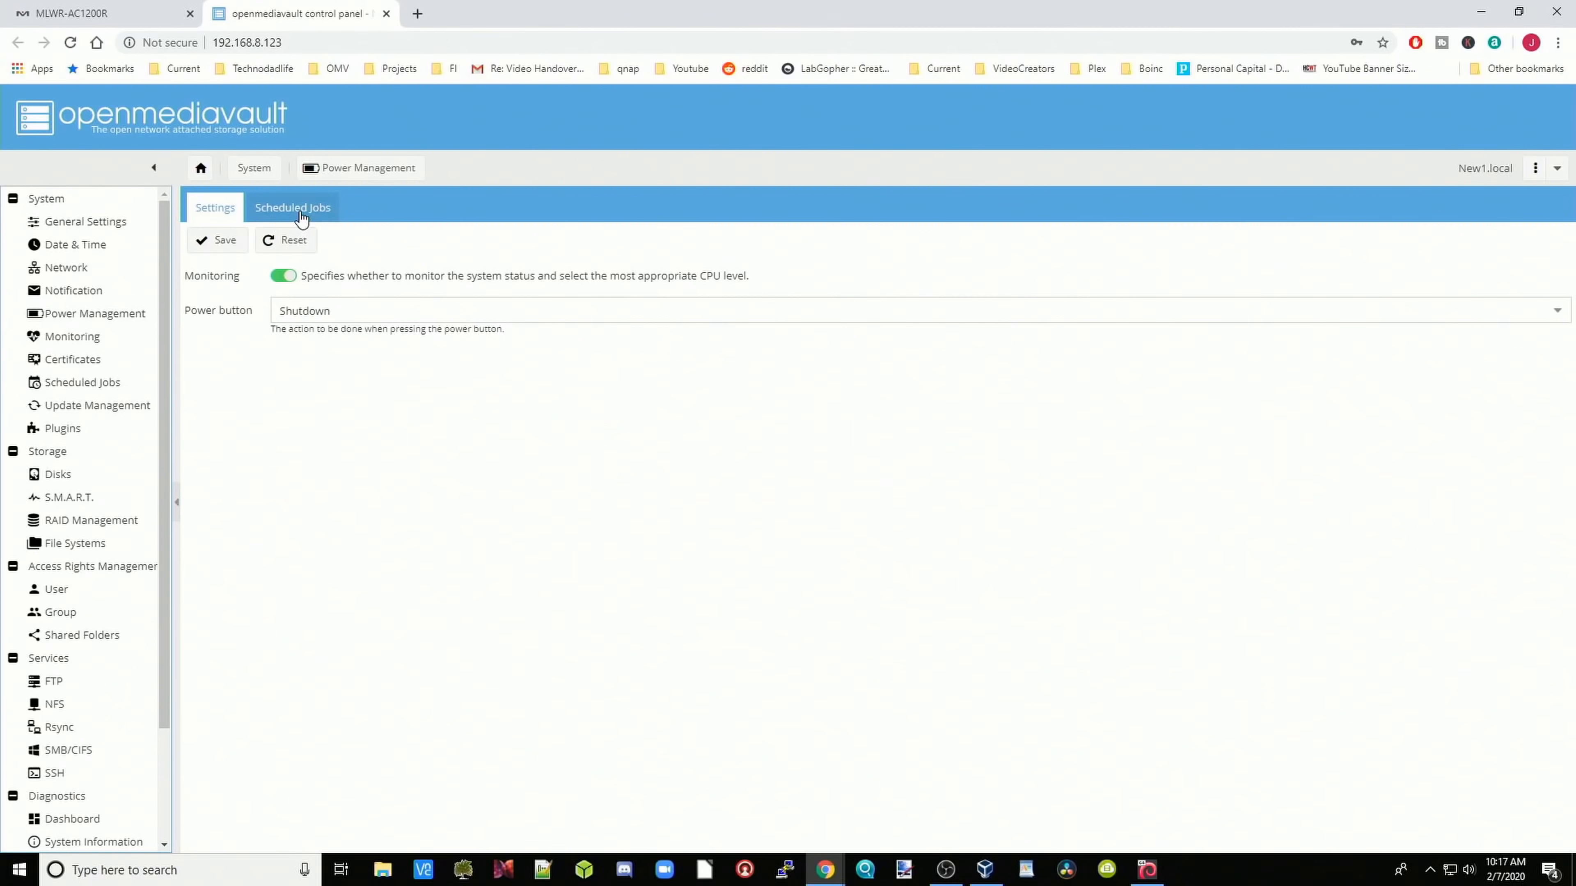
left_click(306, 219)
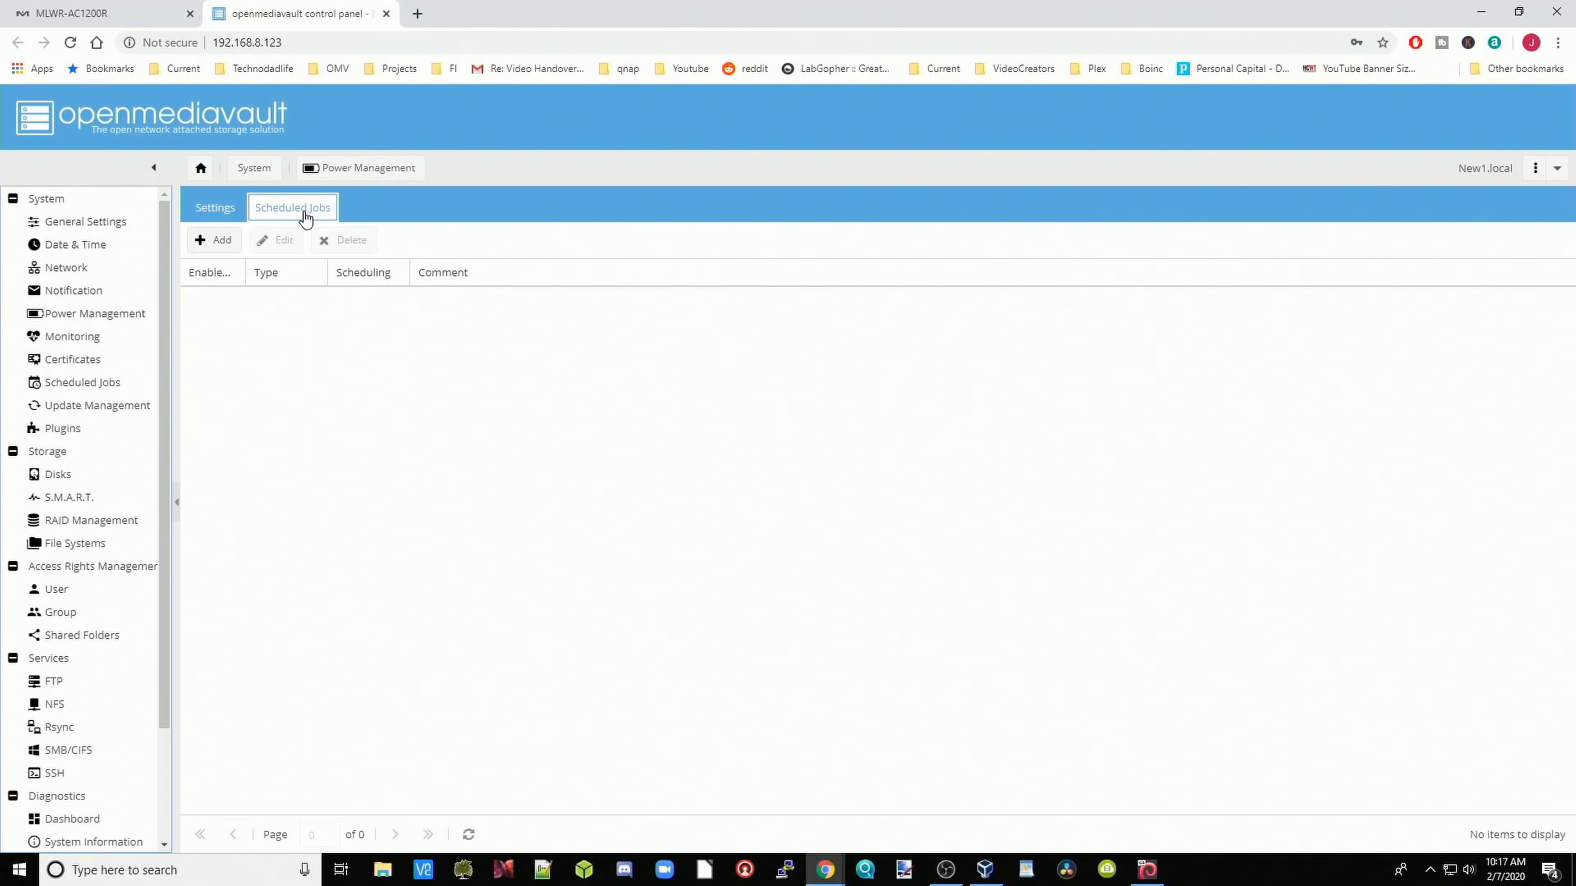
Step: Draft a Reboot scheduled job set to Exactly, then cancel it, leaving the list empty
left_click(216, 243)
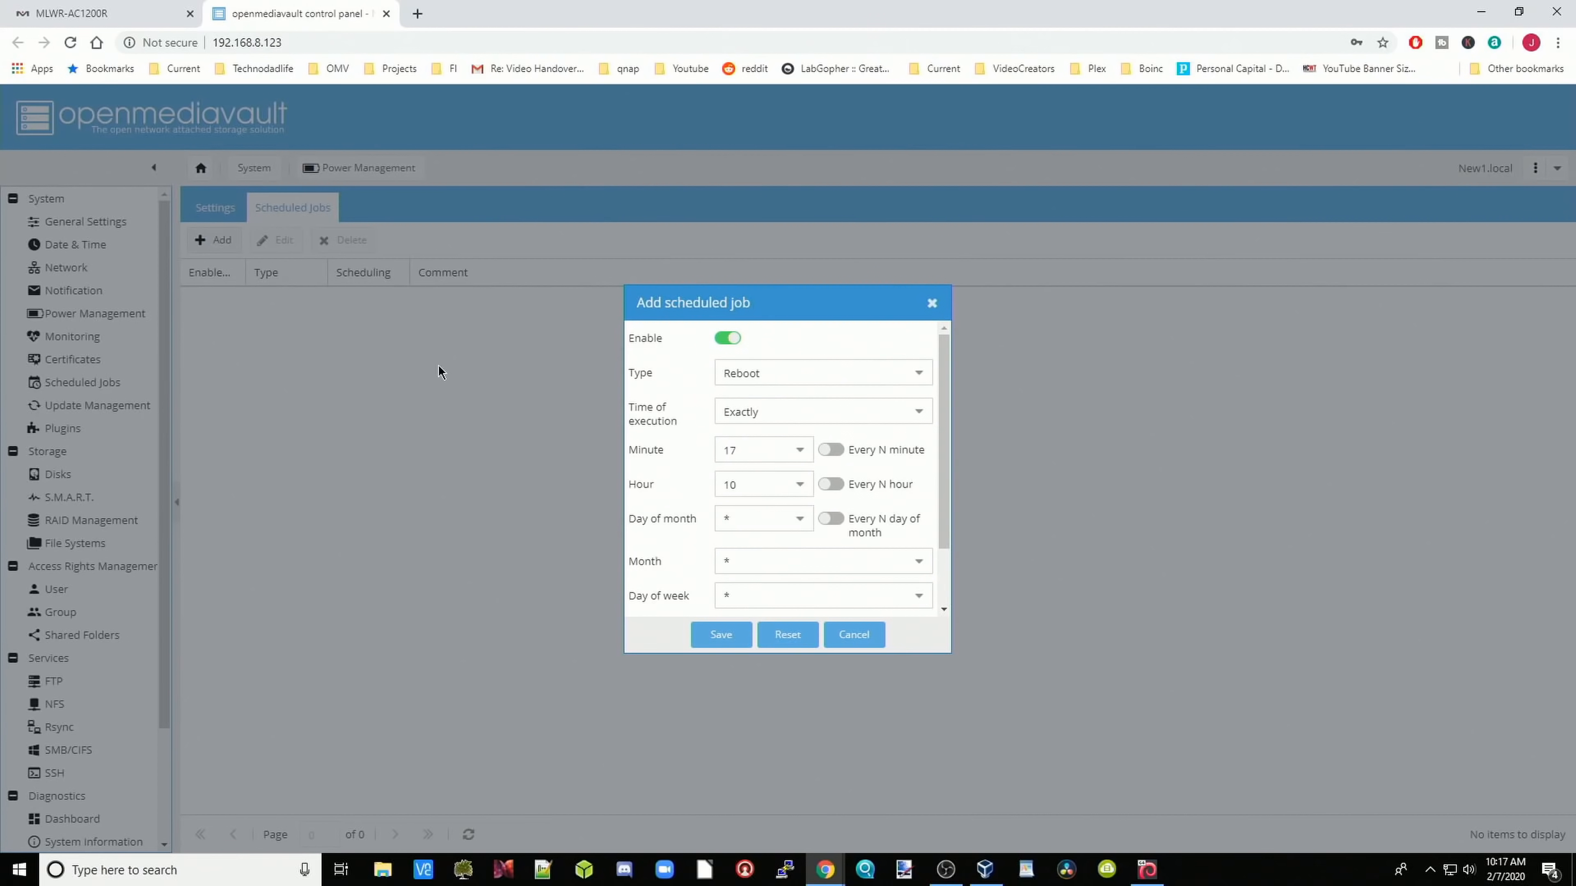
left_click(916, 377)
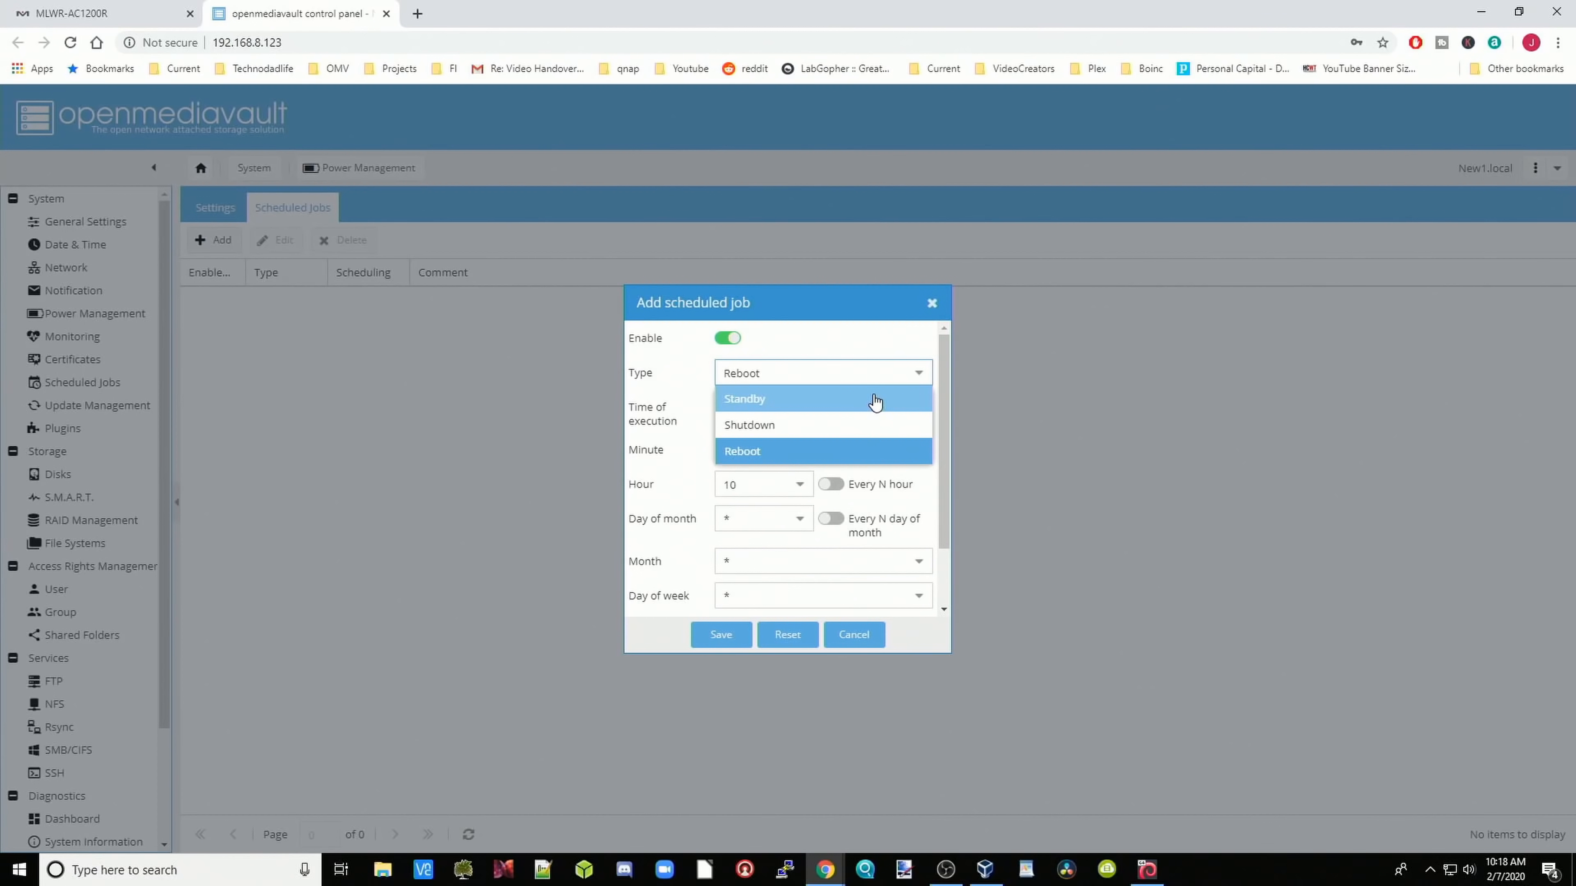
left_click(882, 344)
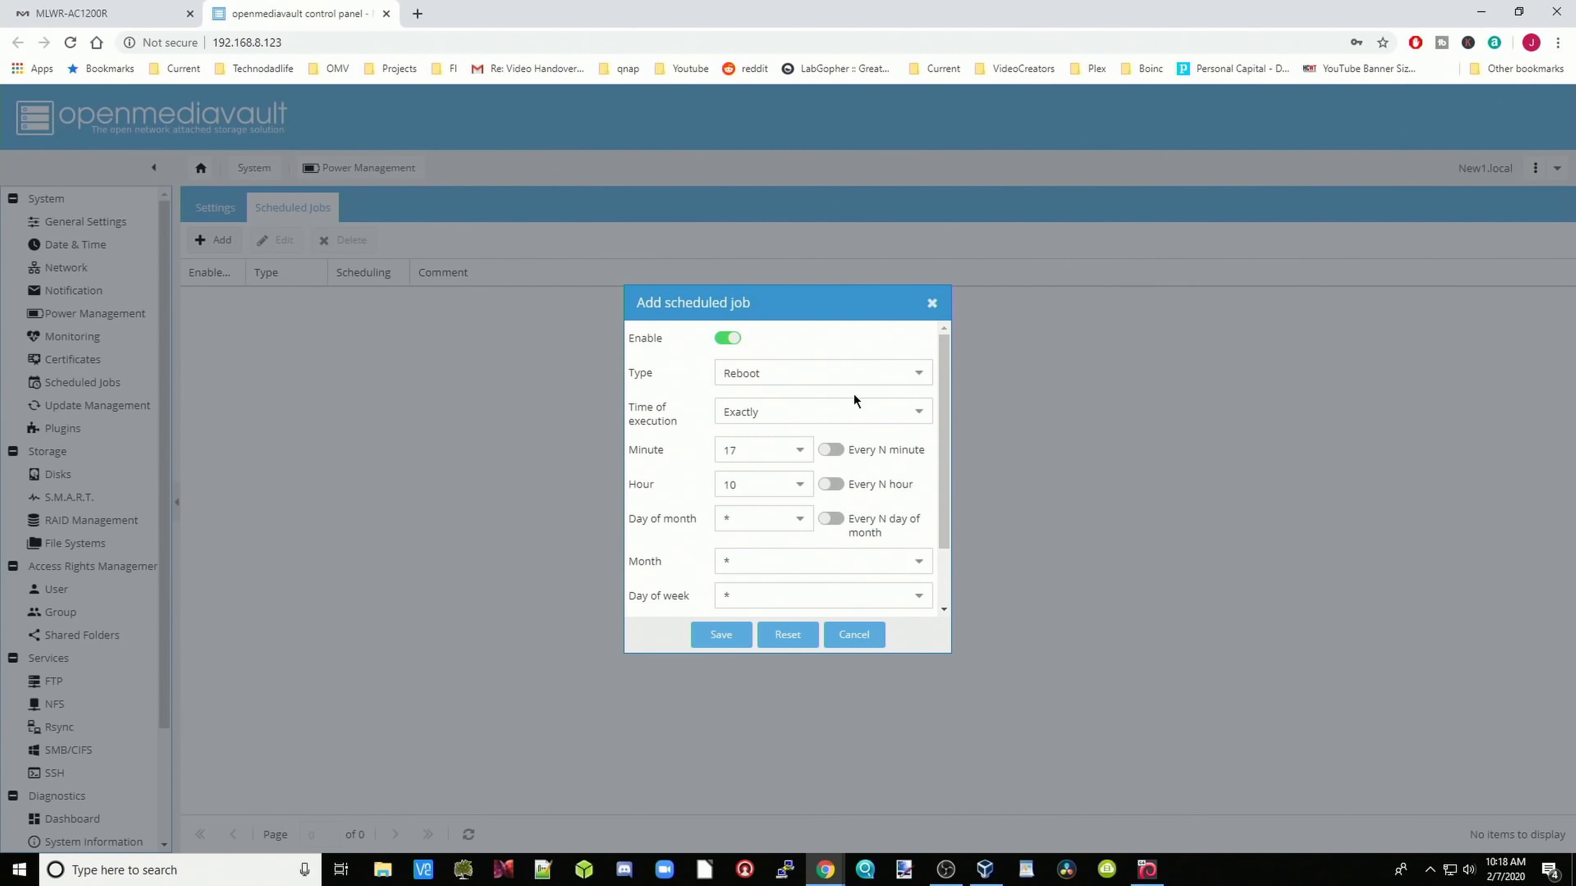
left_click(920, 420)
left_click(922, 421)
left_click(922, 425)
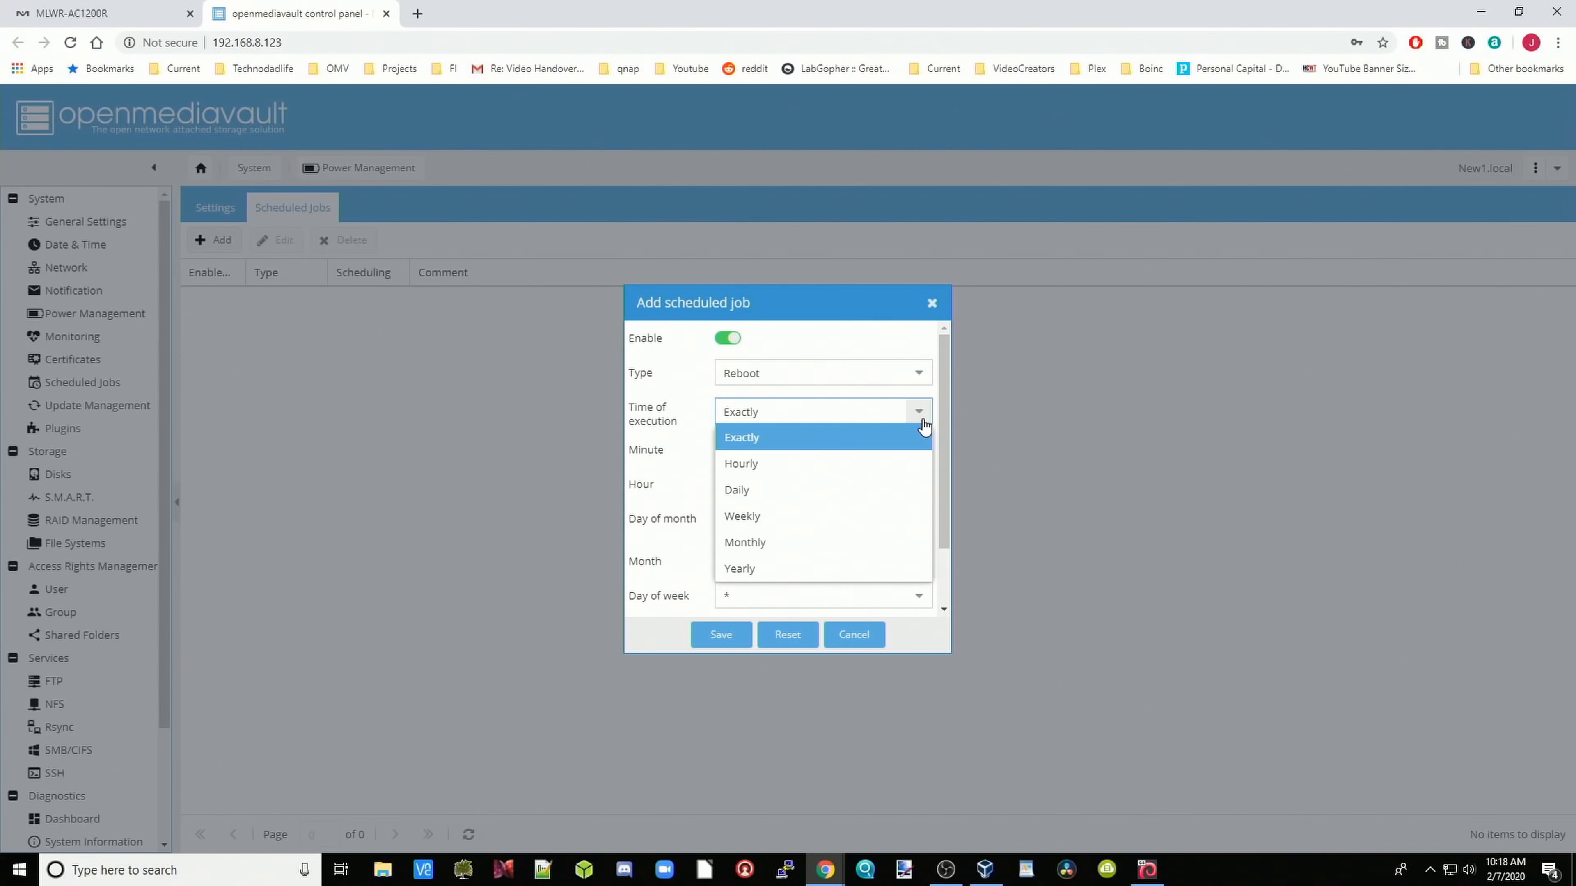
left_click(923, 424)
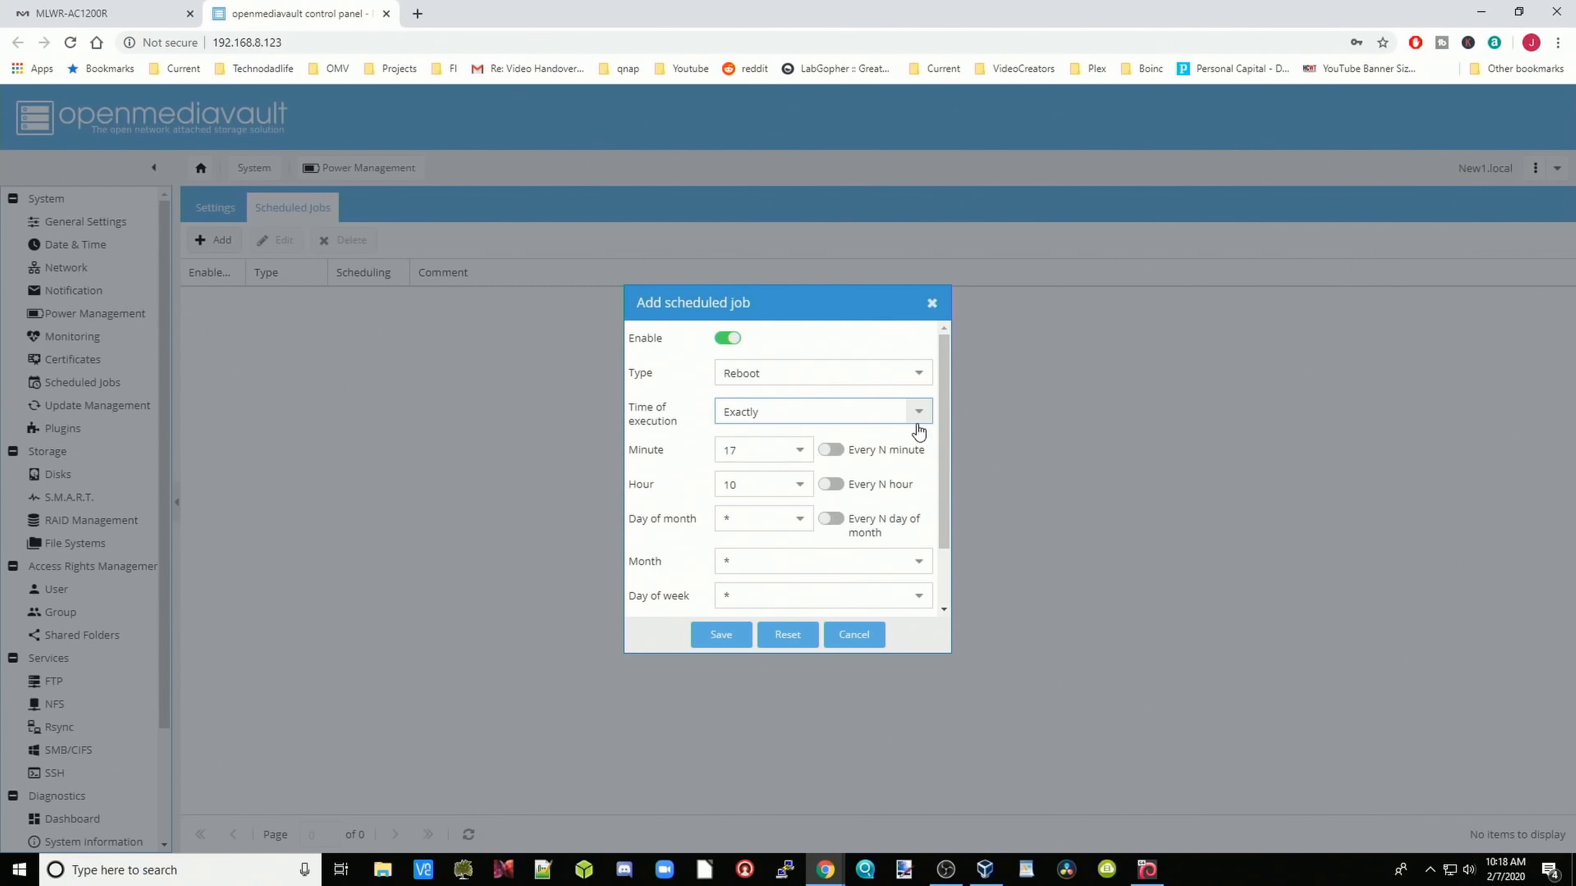
left_click(854, 635)
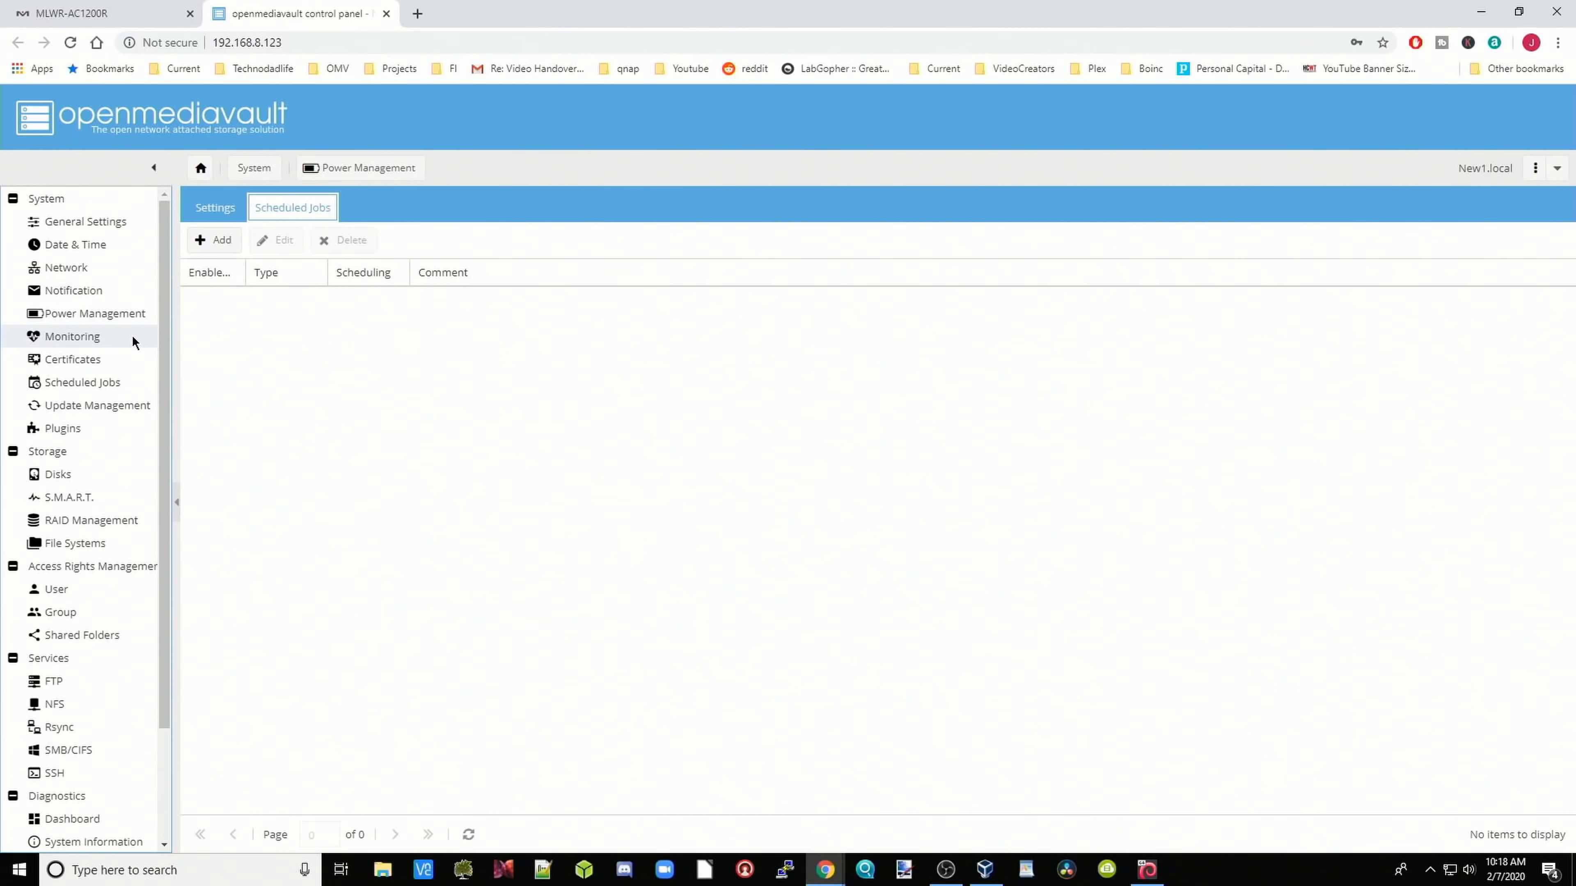
Step: Browse Monitoring and Certificates, then start adding a job under System Scheduled Jobs
left_click(132, 338)
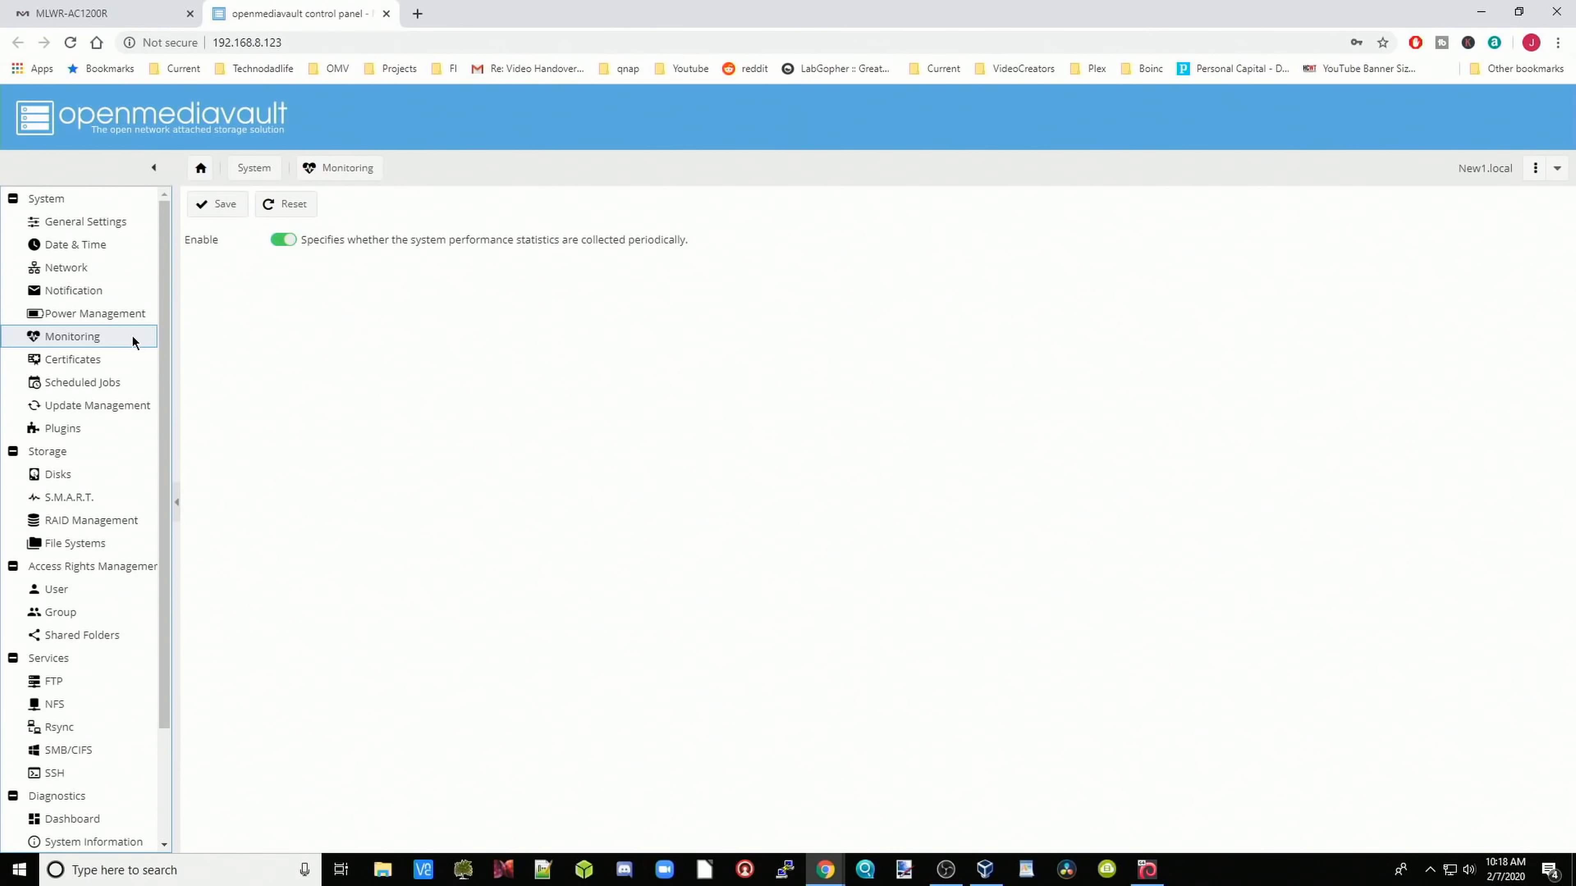
left_click(130, 360)
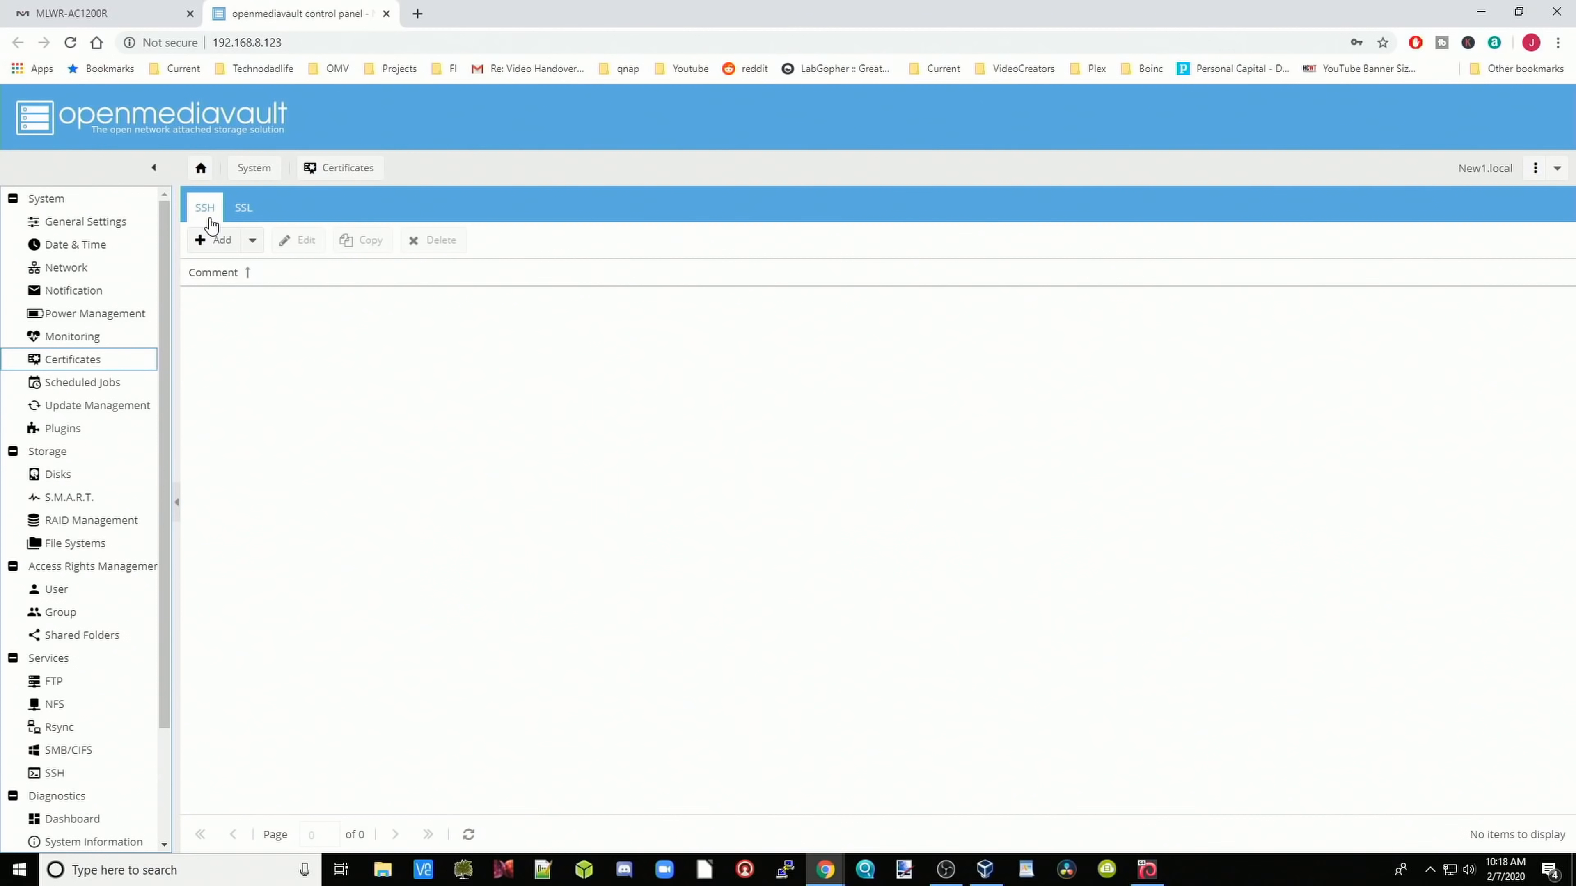
left_click(120, 388)
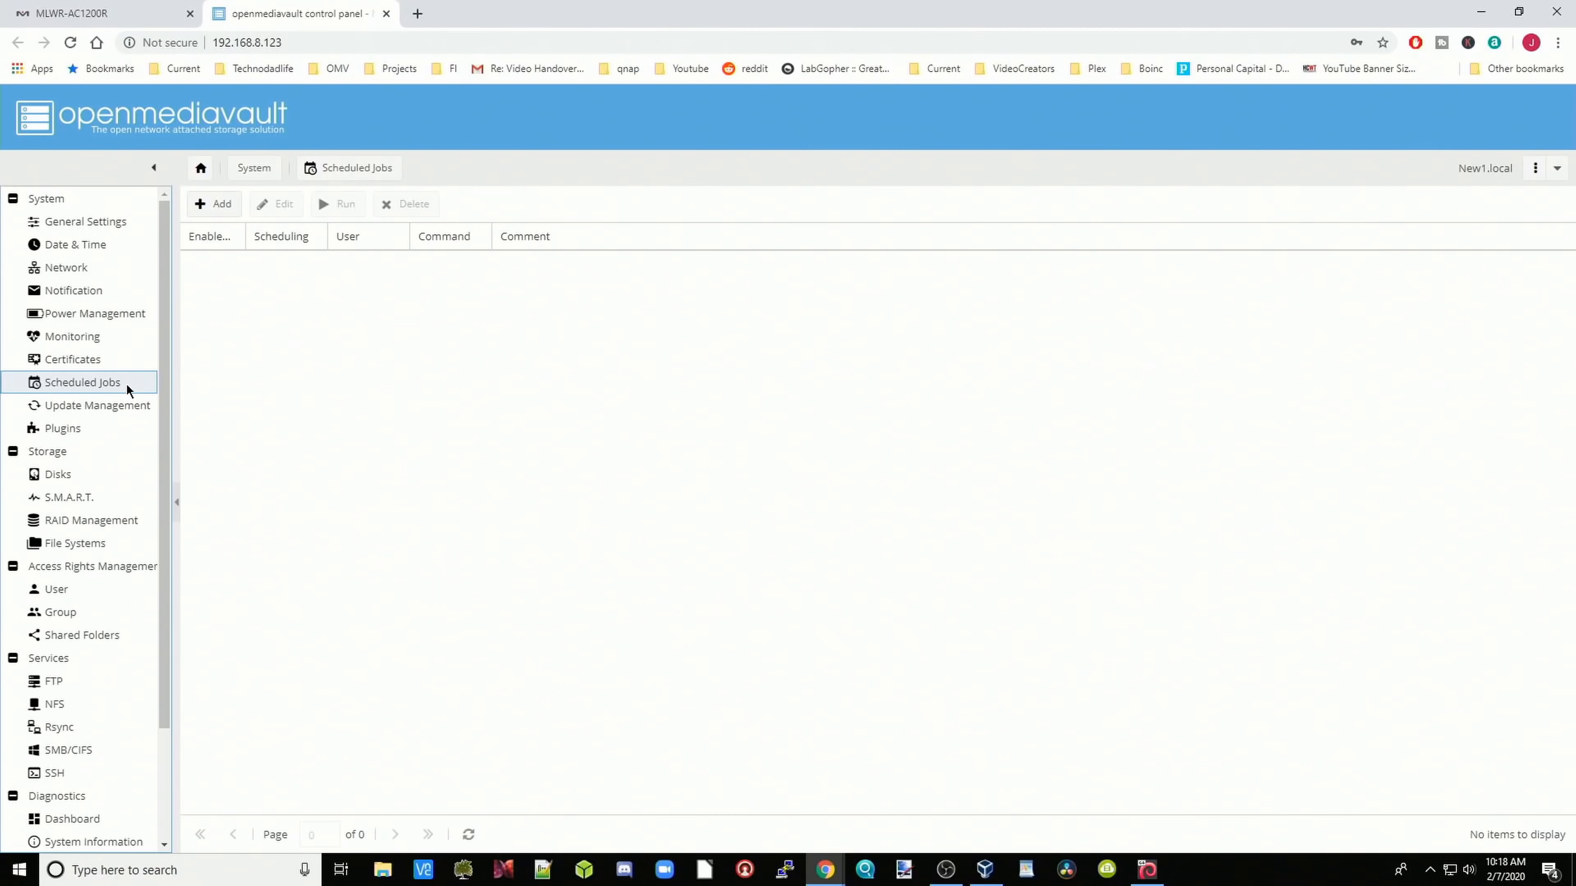
left_click(222, 208)
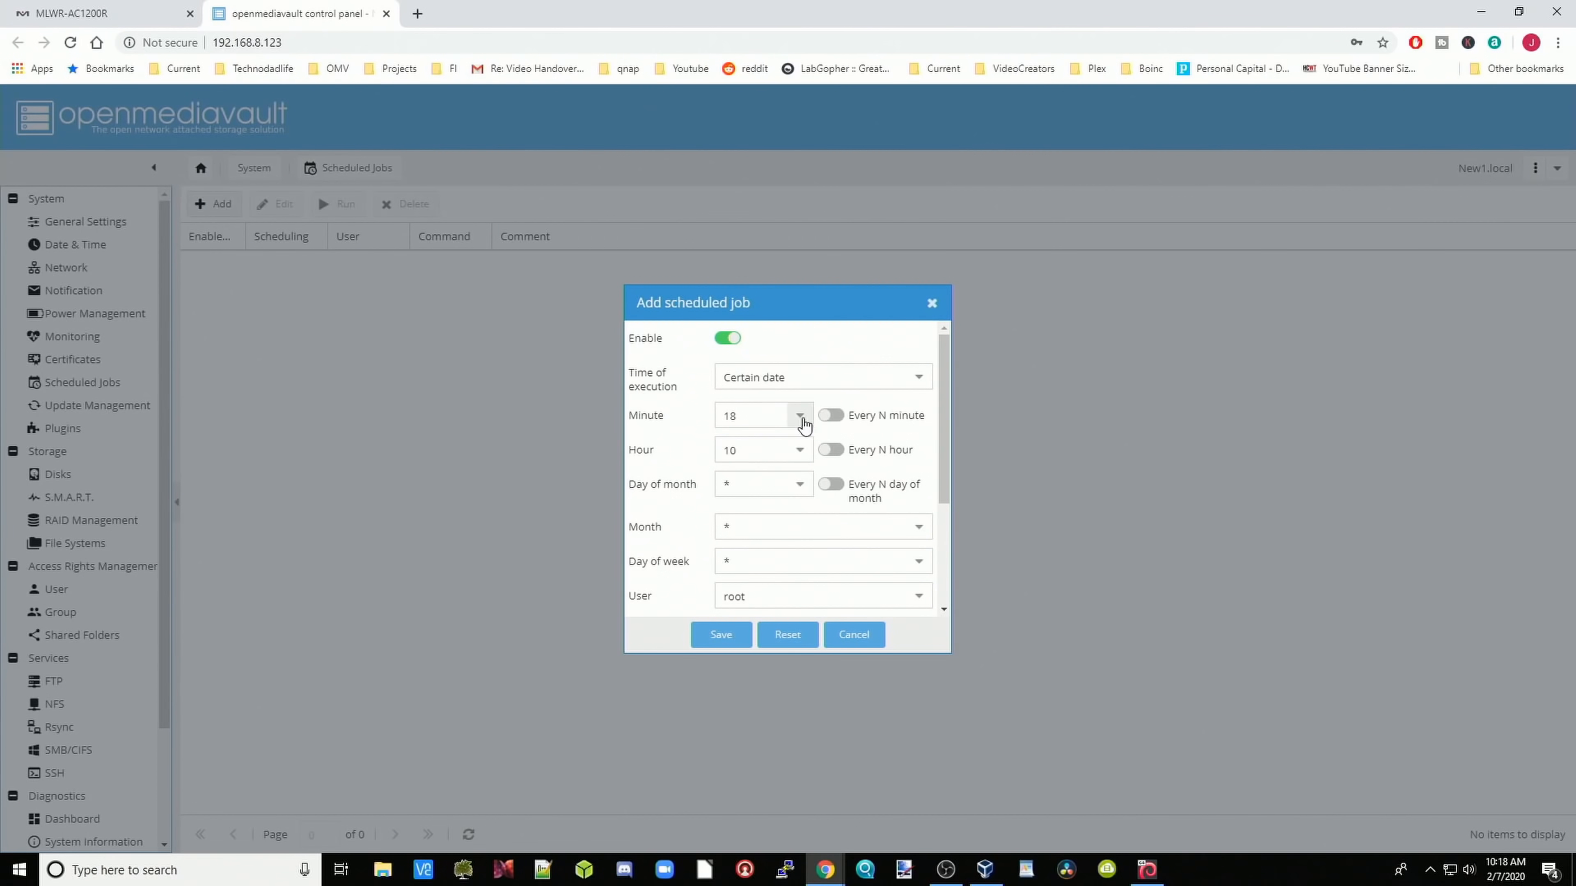
Step: Cancel the unsaved scheduled job and bring up Update Management's pending packages
scroll(892, 492, "down", 3)
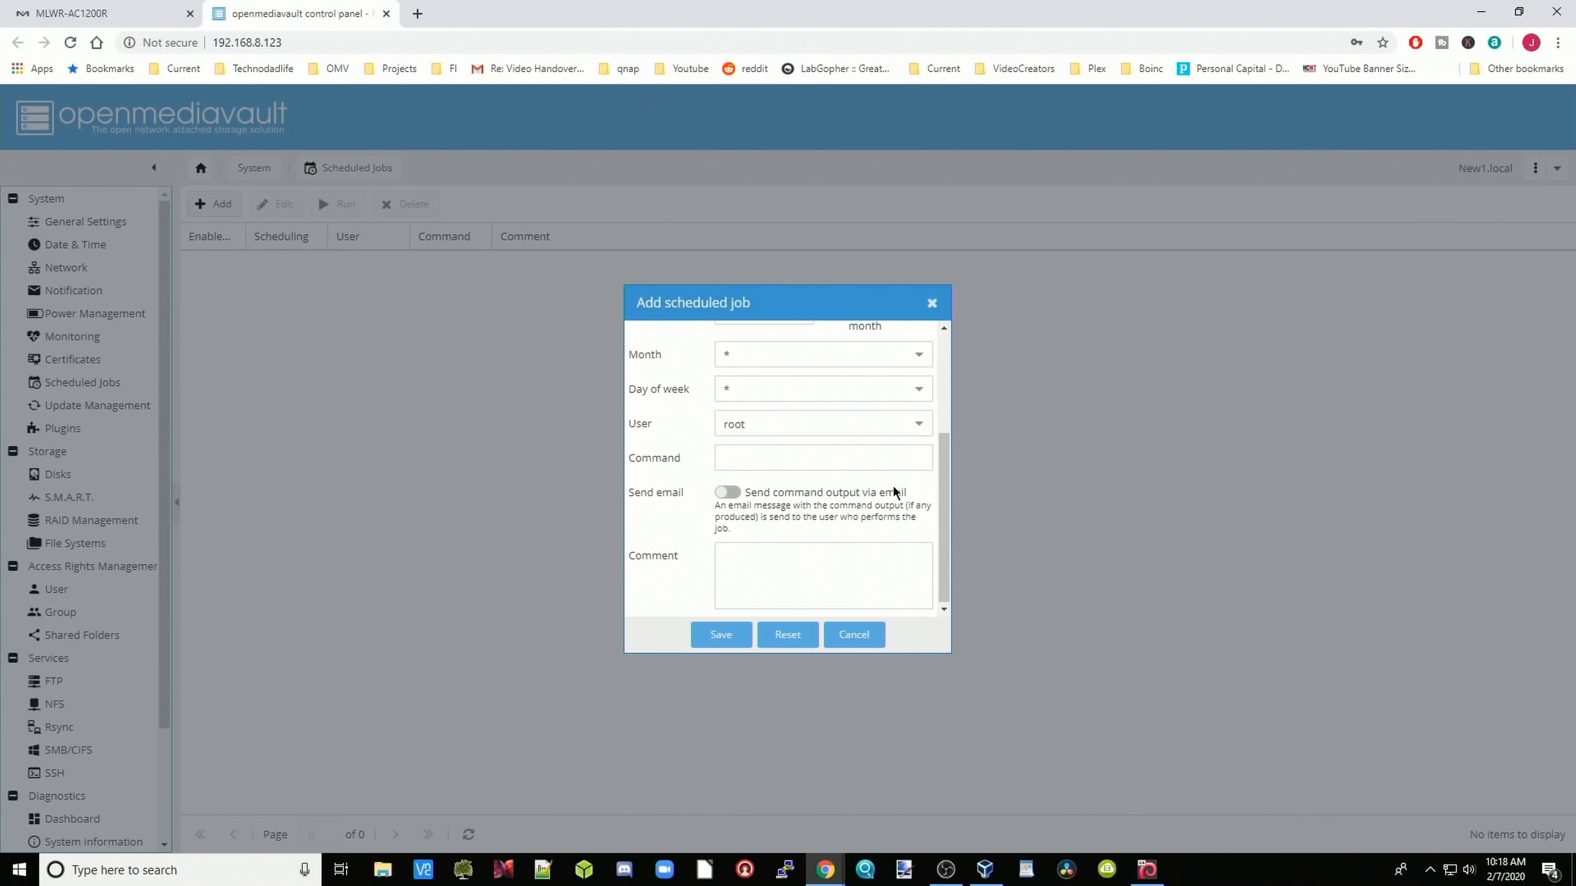
left_click(746, 456)
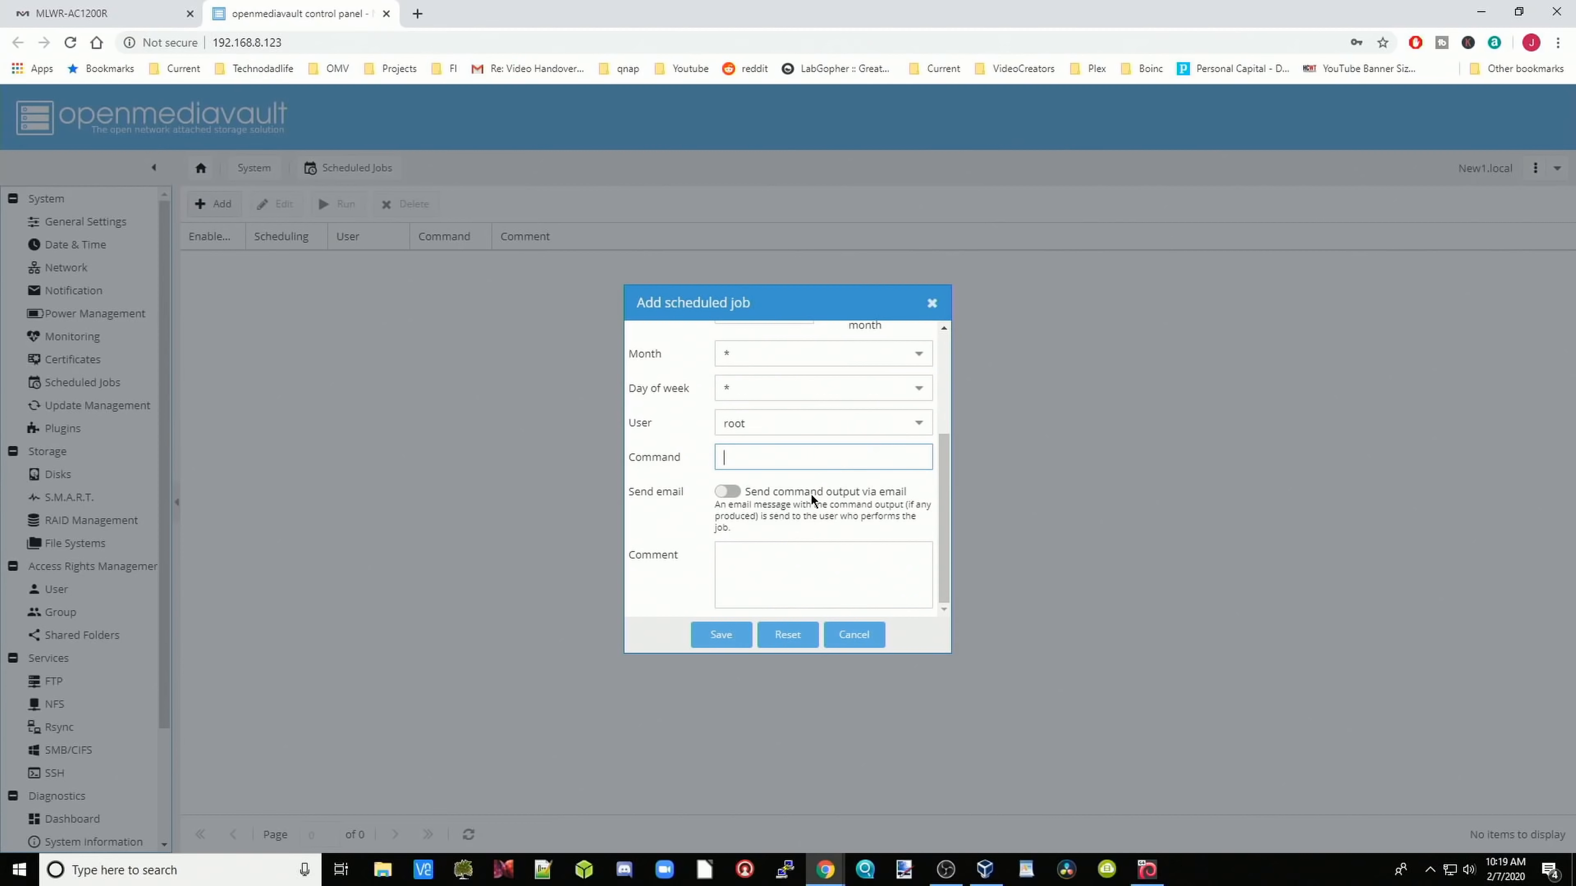
left_click(863, 643)
left_click(119, 411)
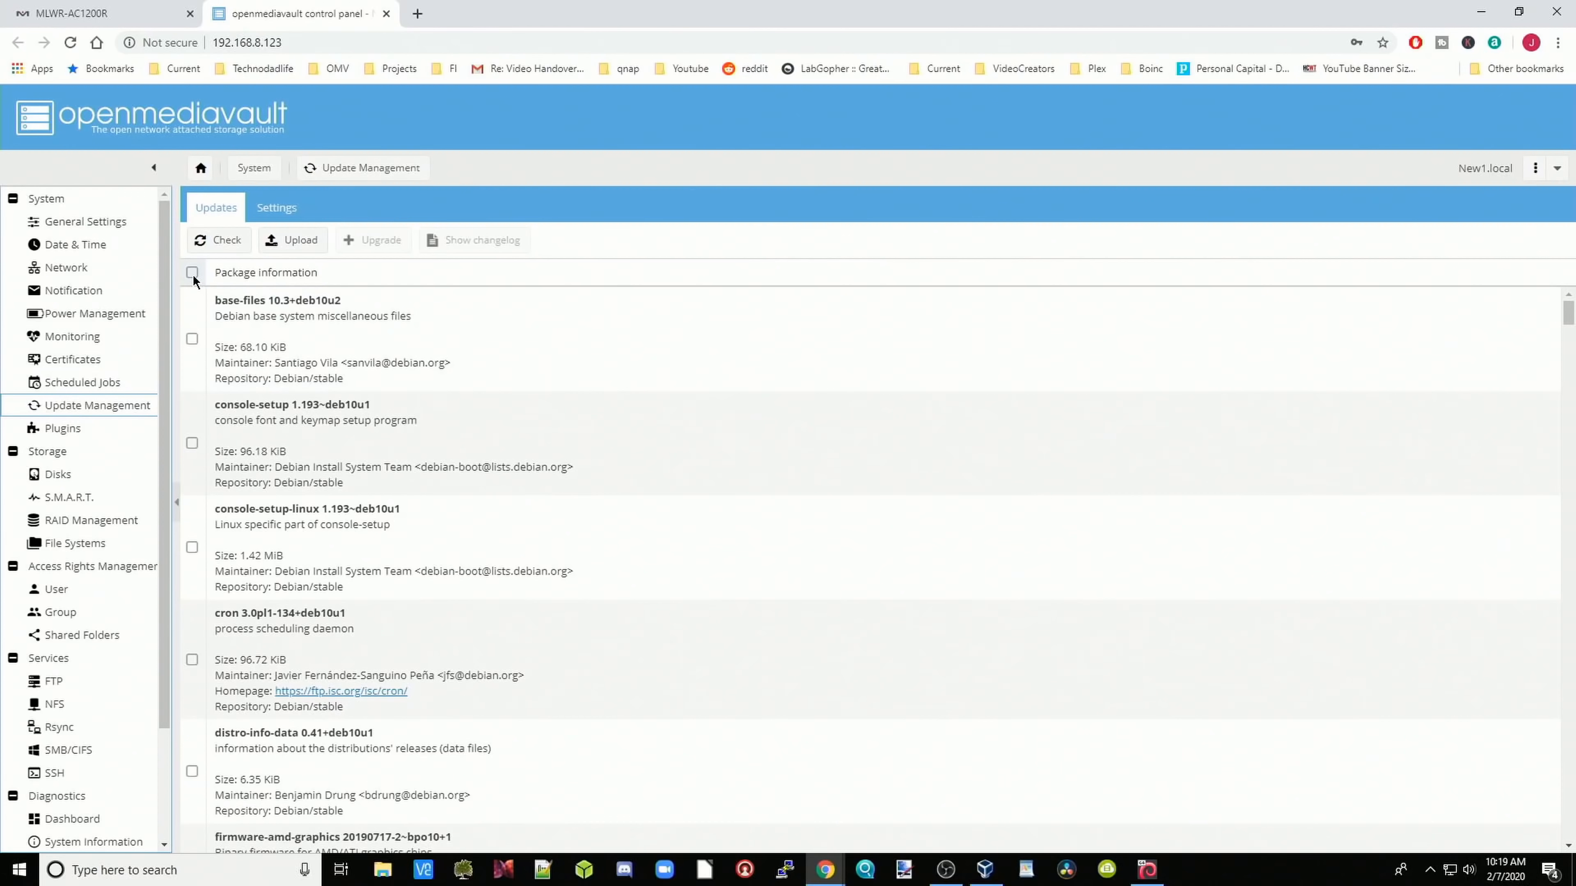
Step: Select all pending packages, upgrade them, and reload the page afterwards
left_click(193, 273)
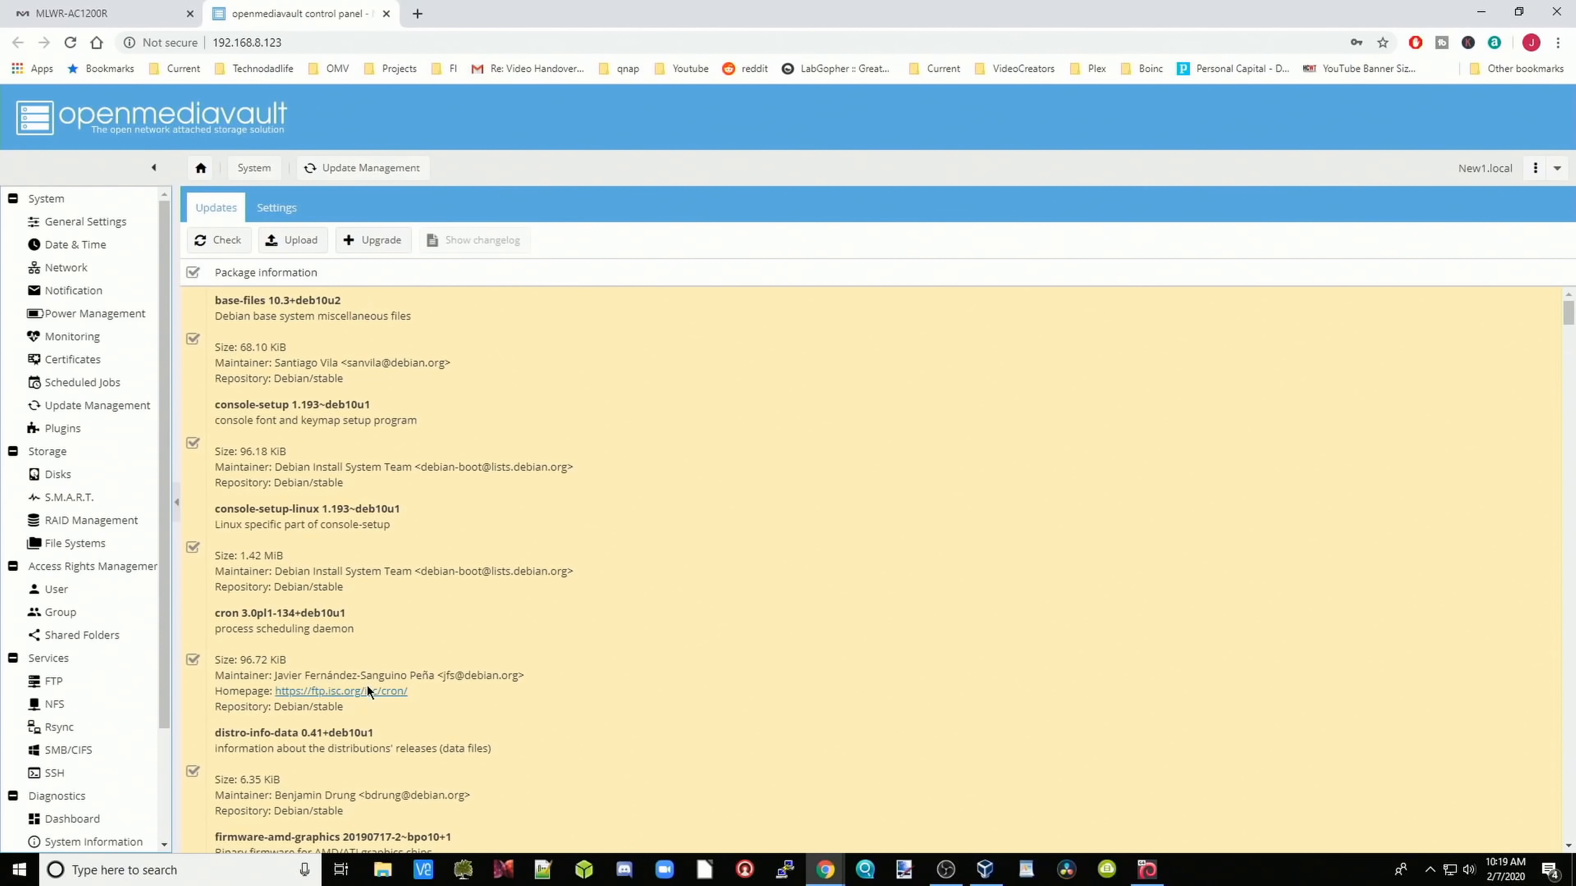
left_click(387, 247)
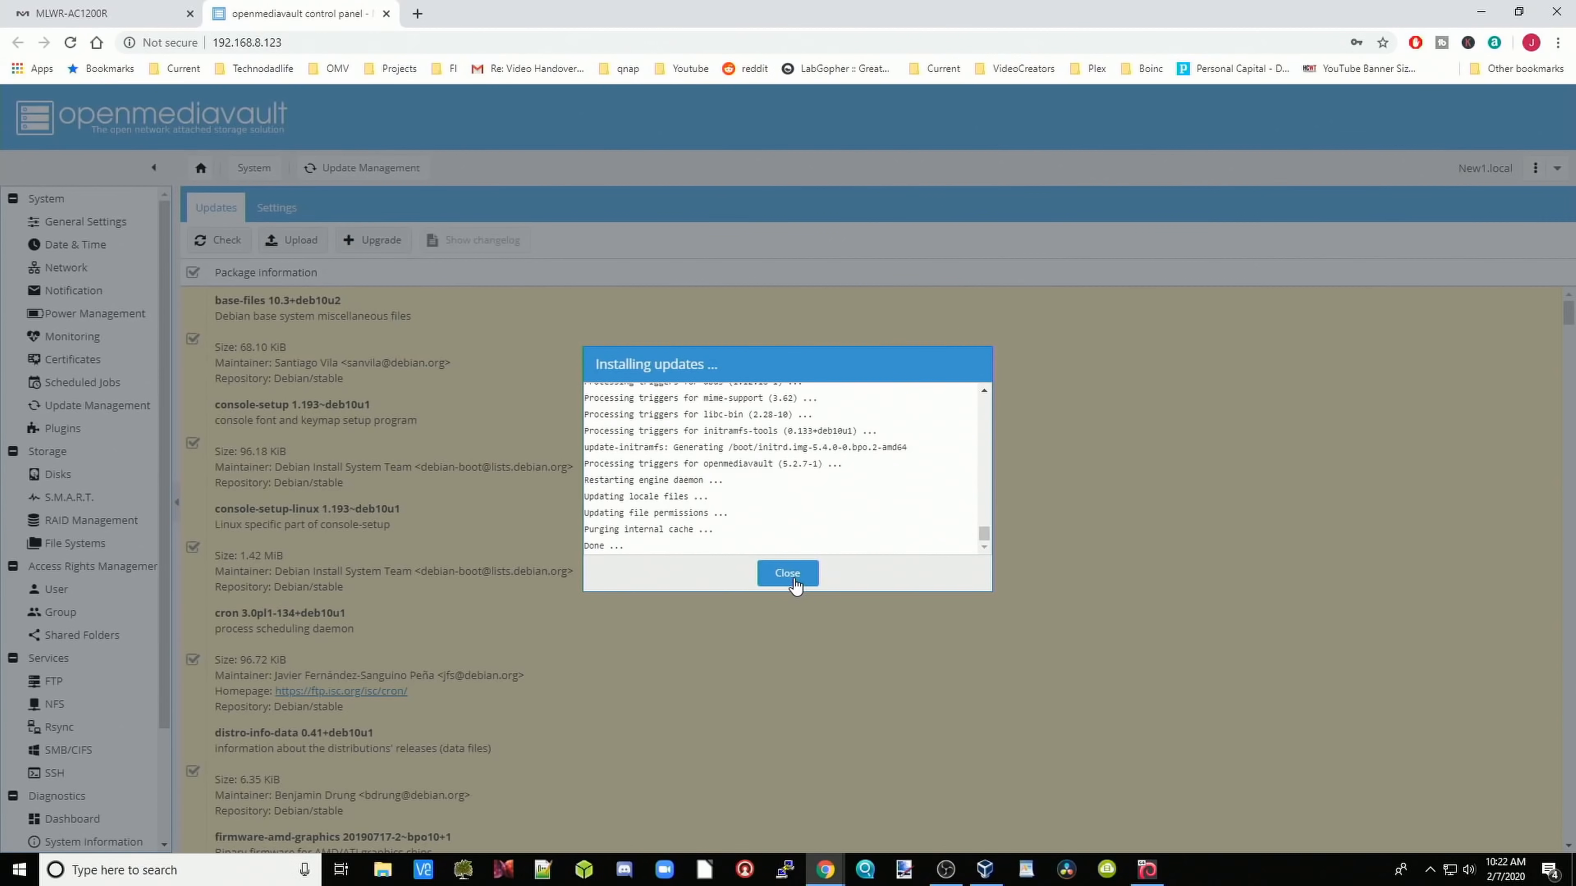
left_click(793, 579)
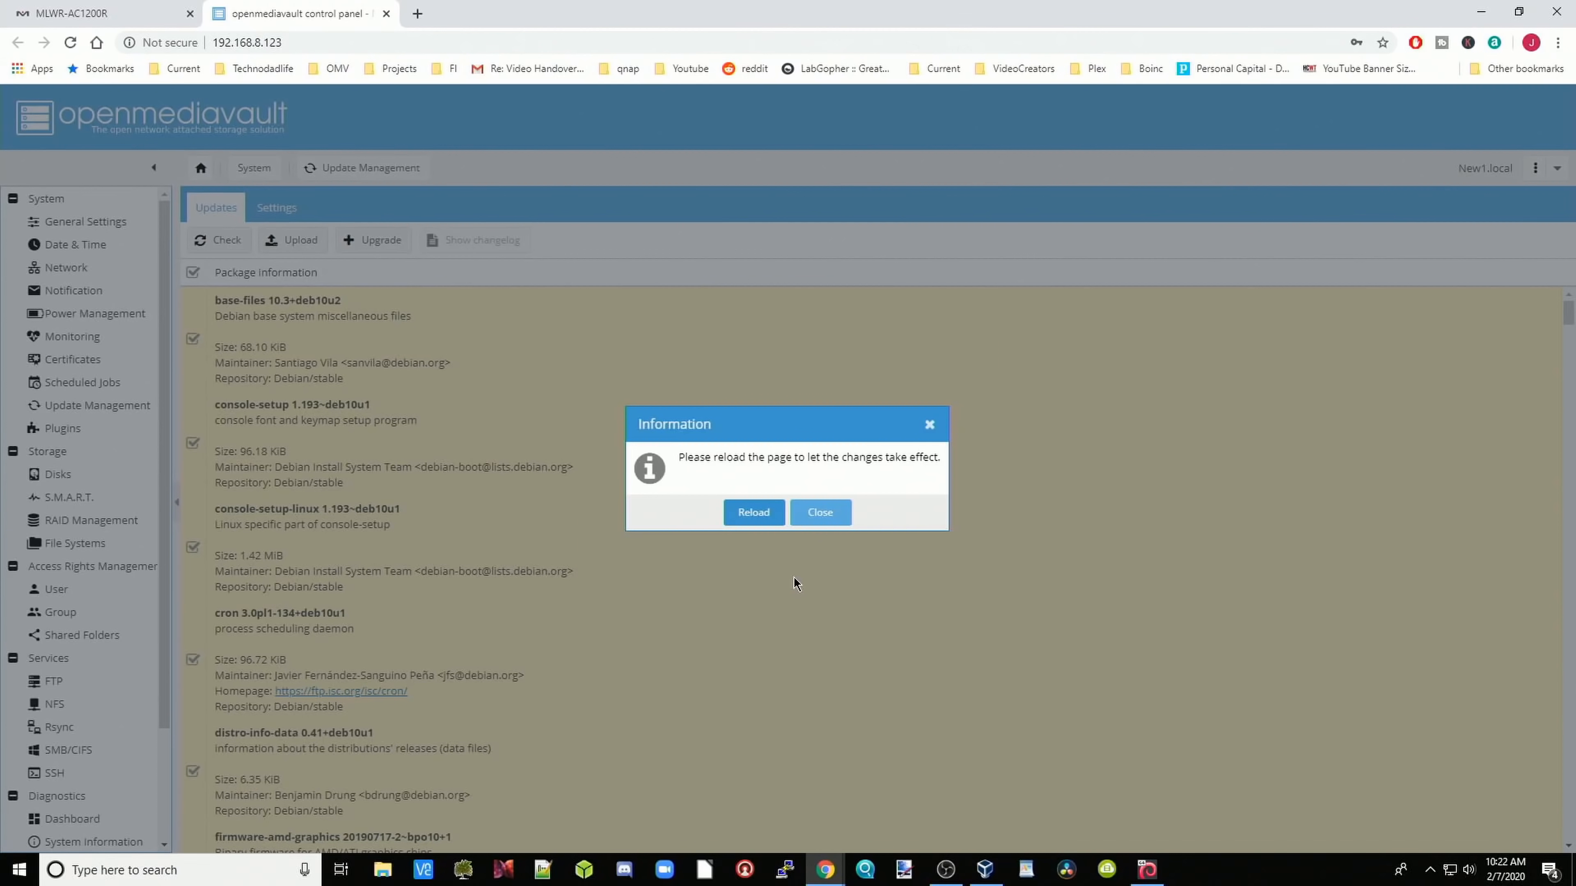
left_click(752, 512)
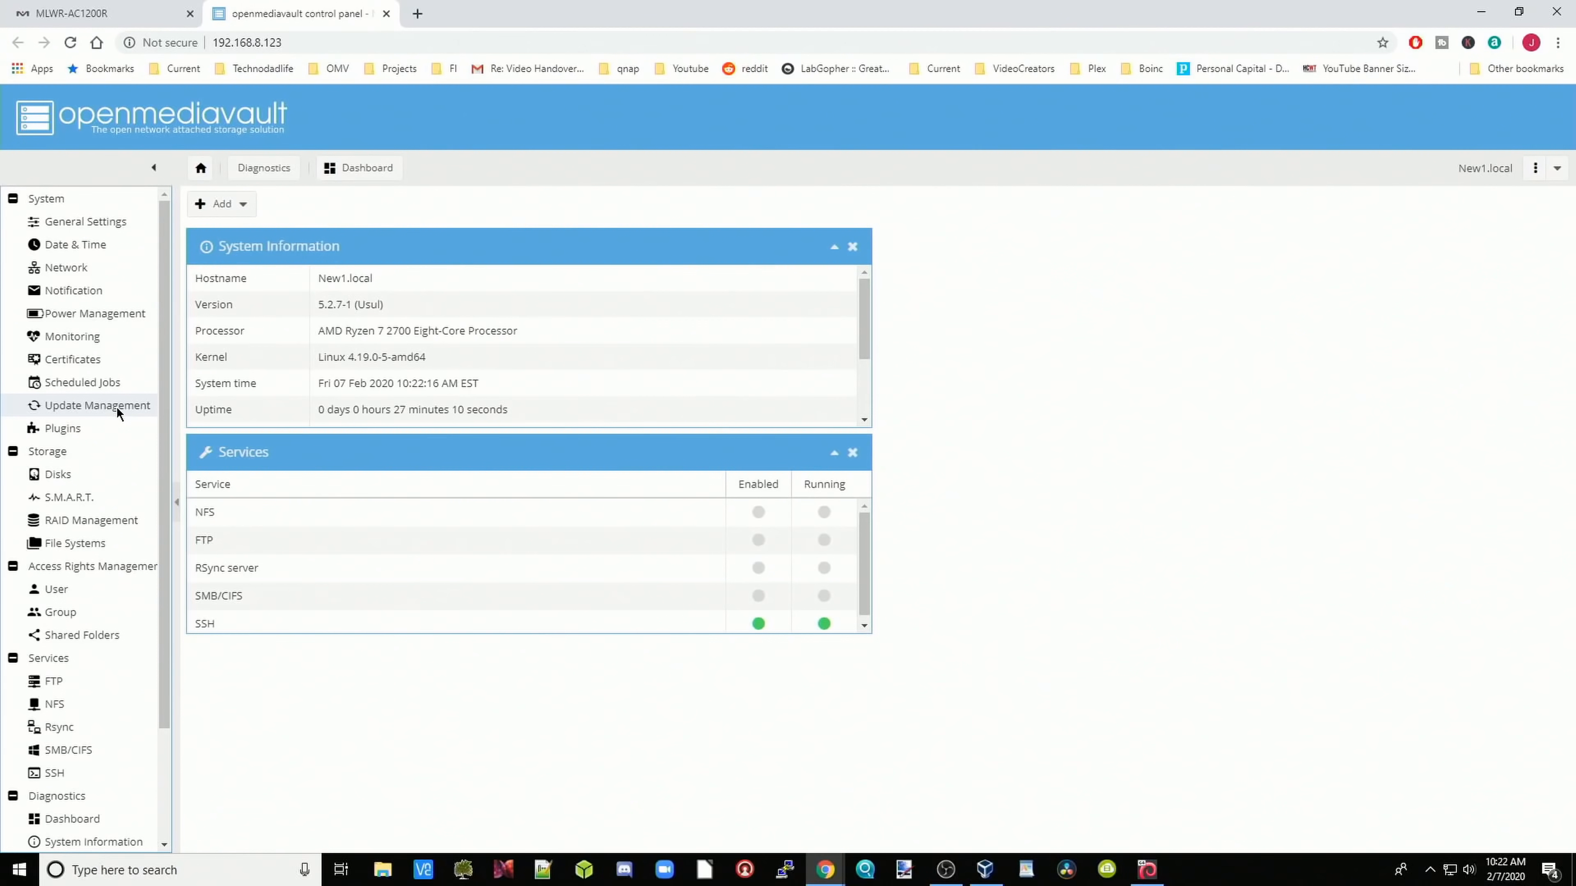
Step: Check the update Settings tab, then return to the now-empty Updates list
left_click(116, 407)
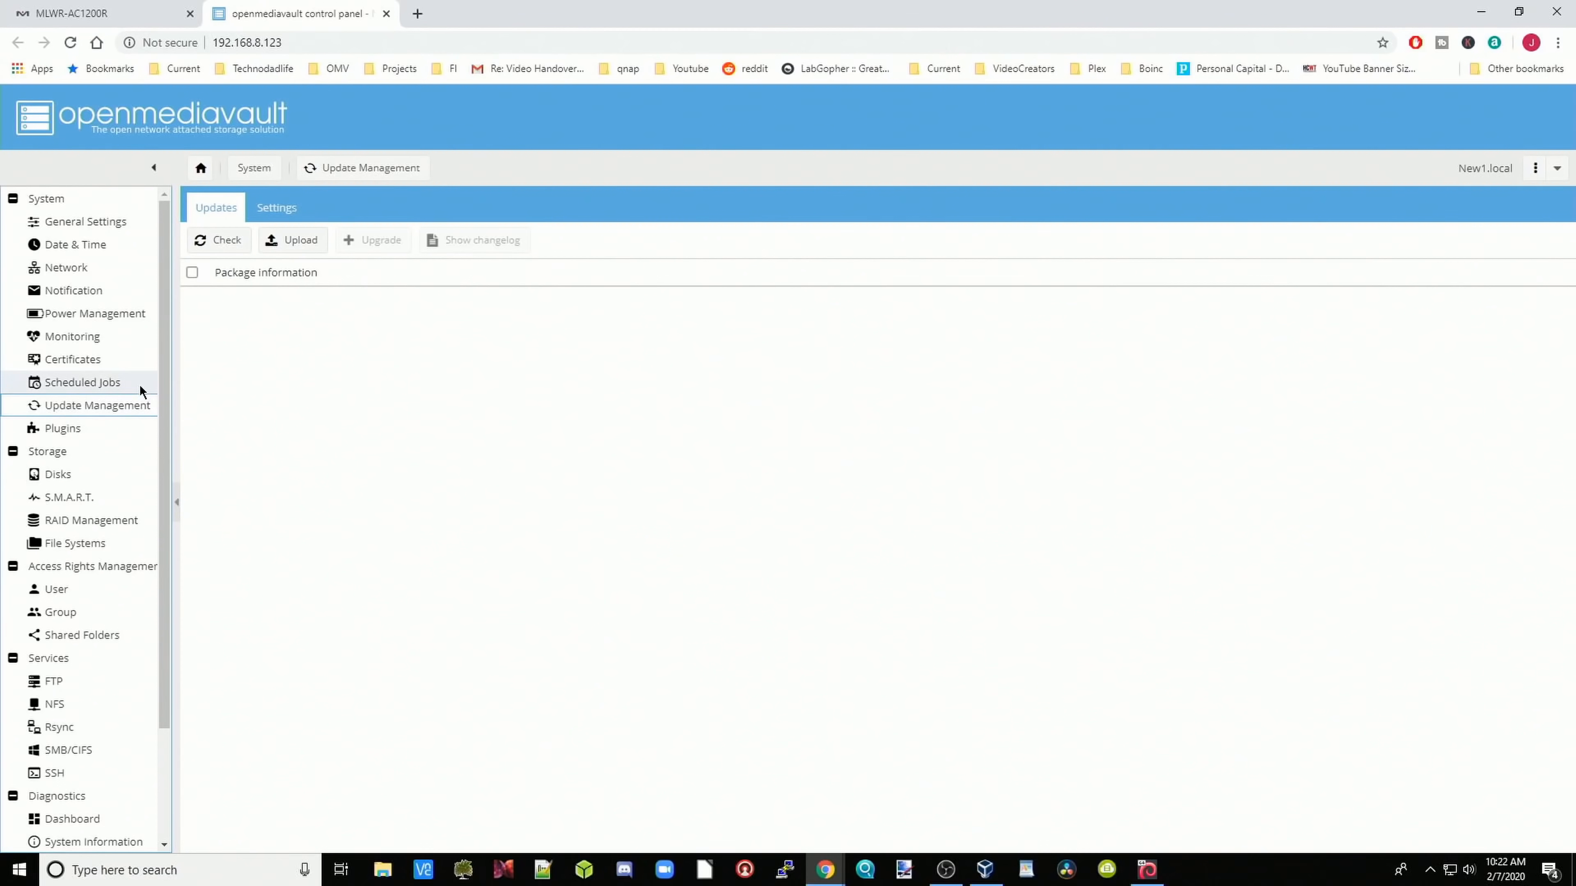
left_click(284, 210)
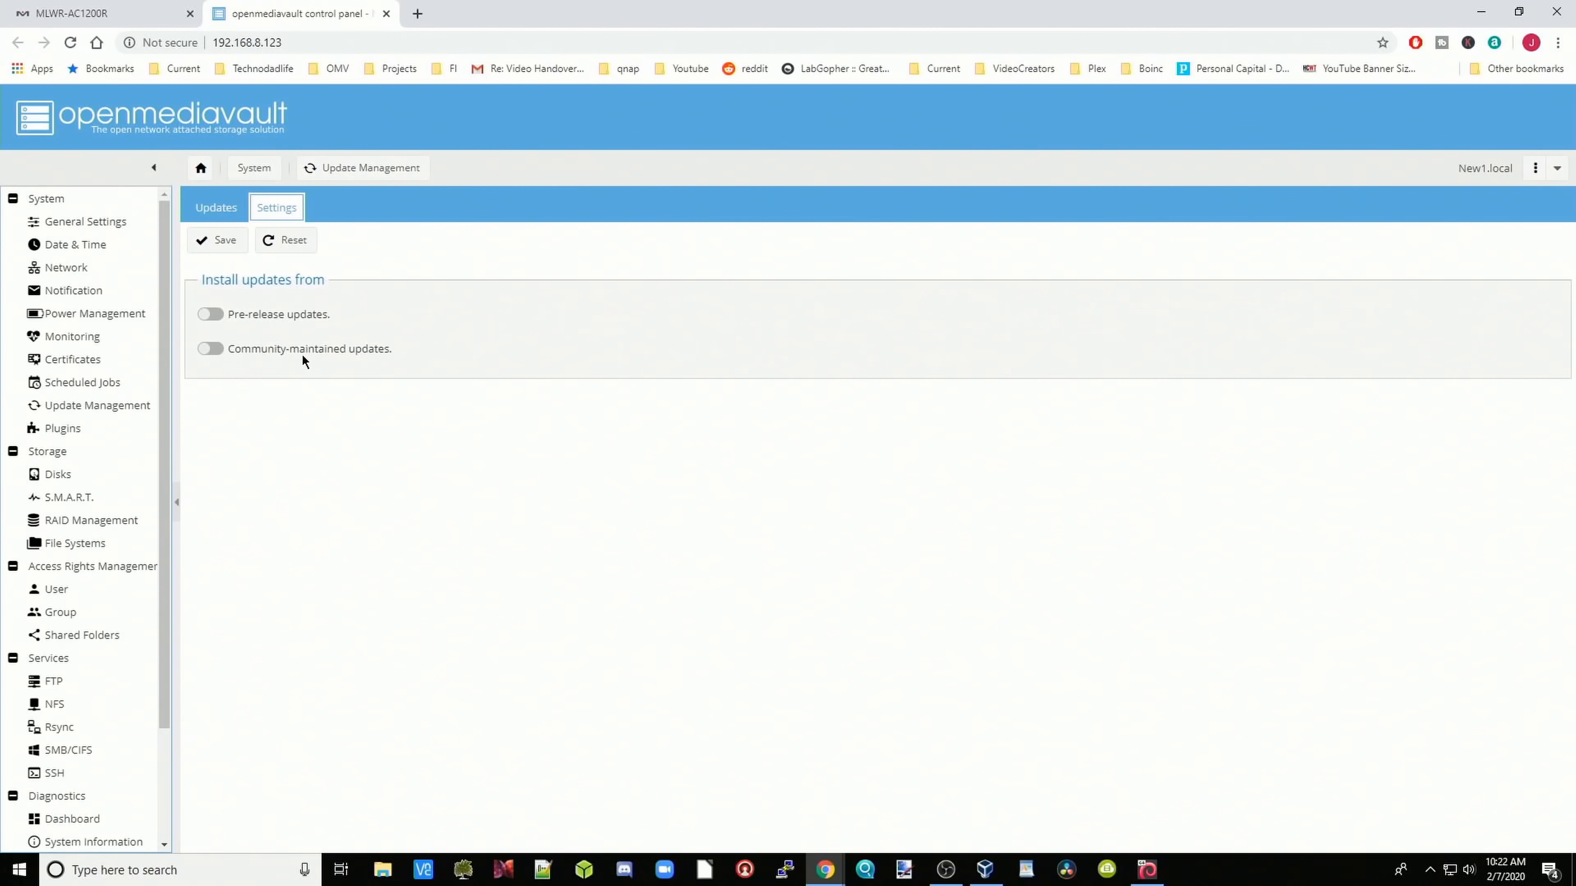
left_click(216, 209)
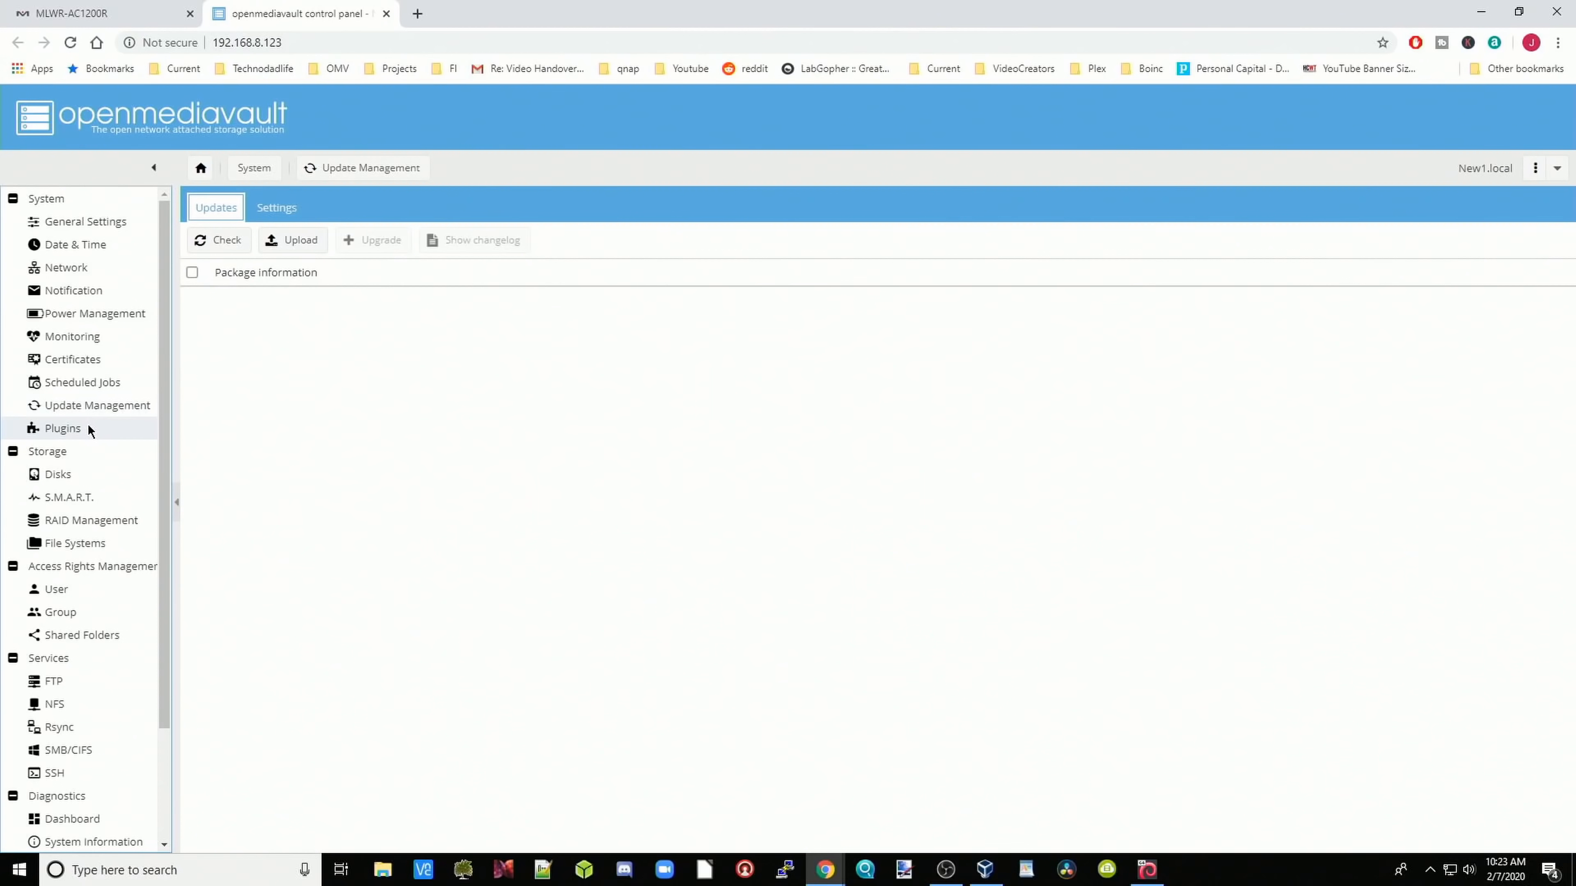
Step: Scroll through available plugins such as sharerootfs, usbbackup, lvm2 and diskstats
left_click(92, 428)
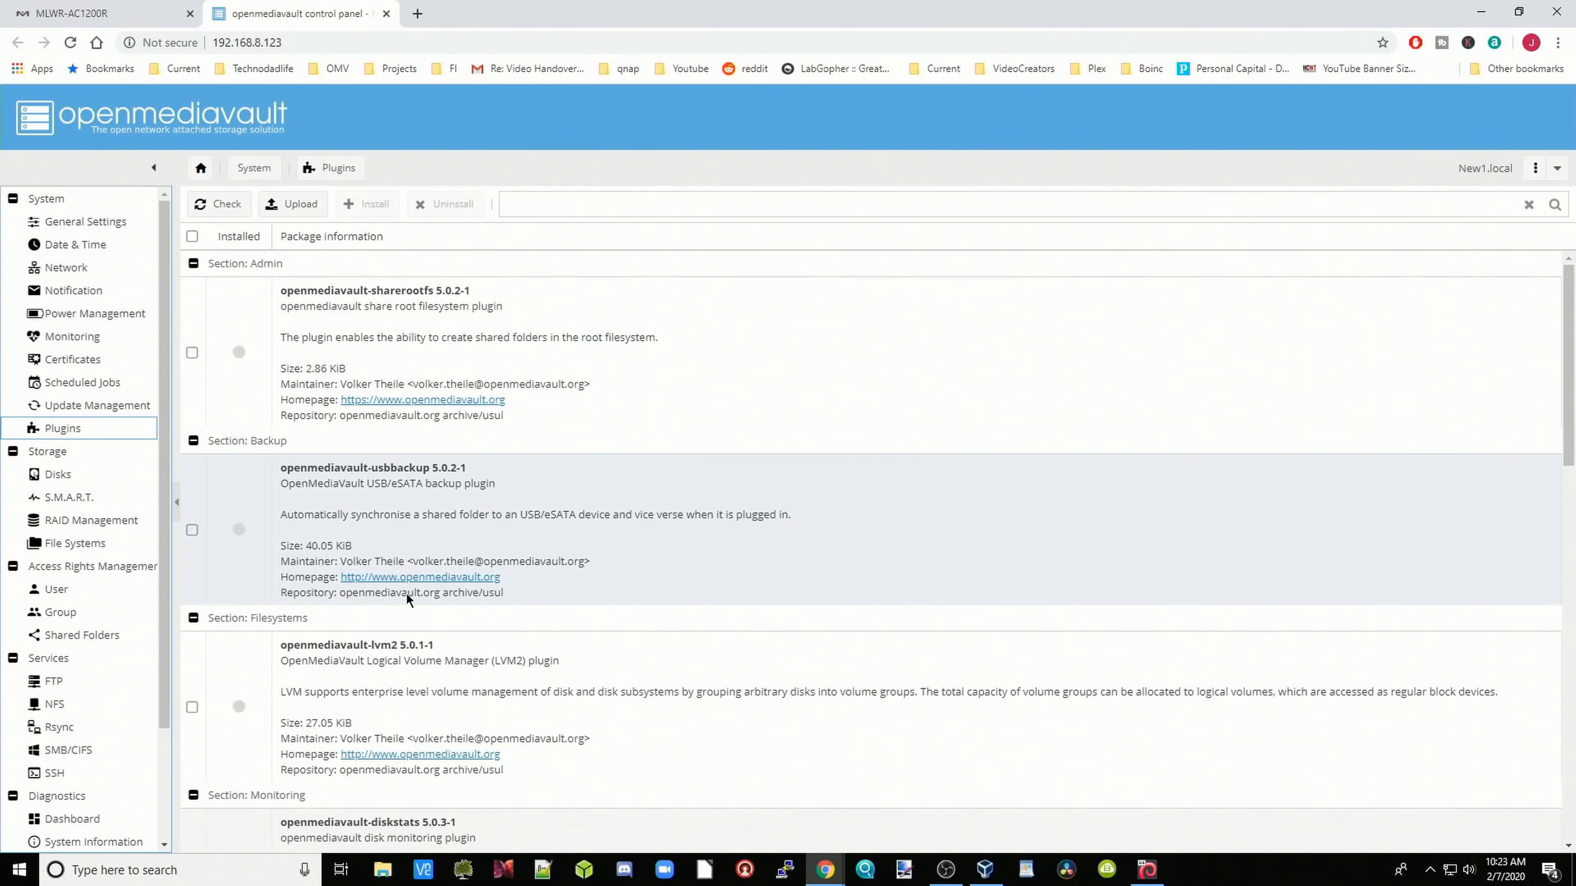
scroll(400, 595, "down", 8)
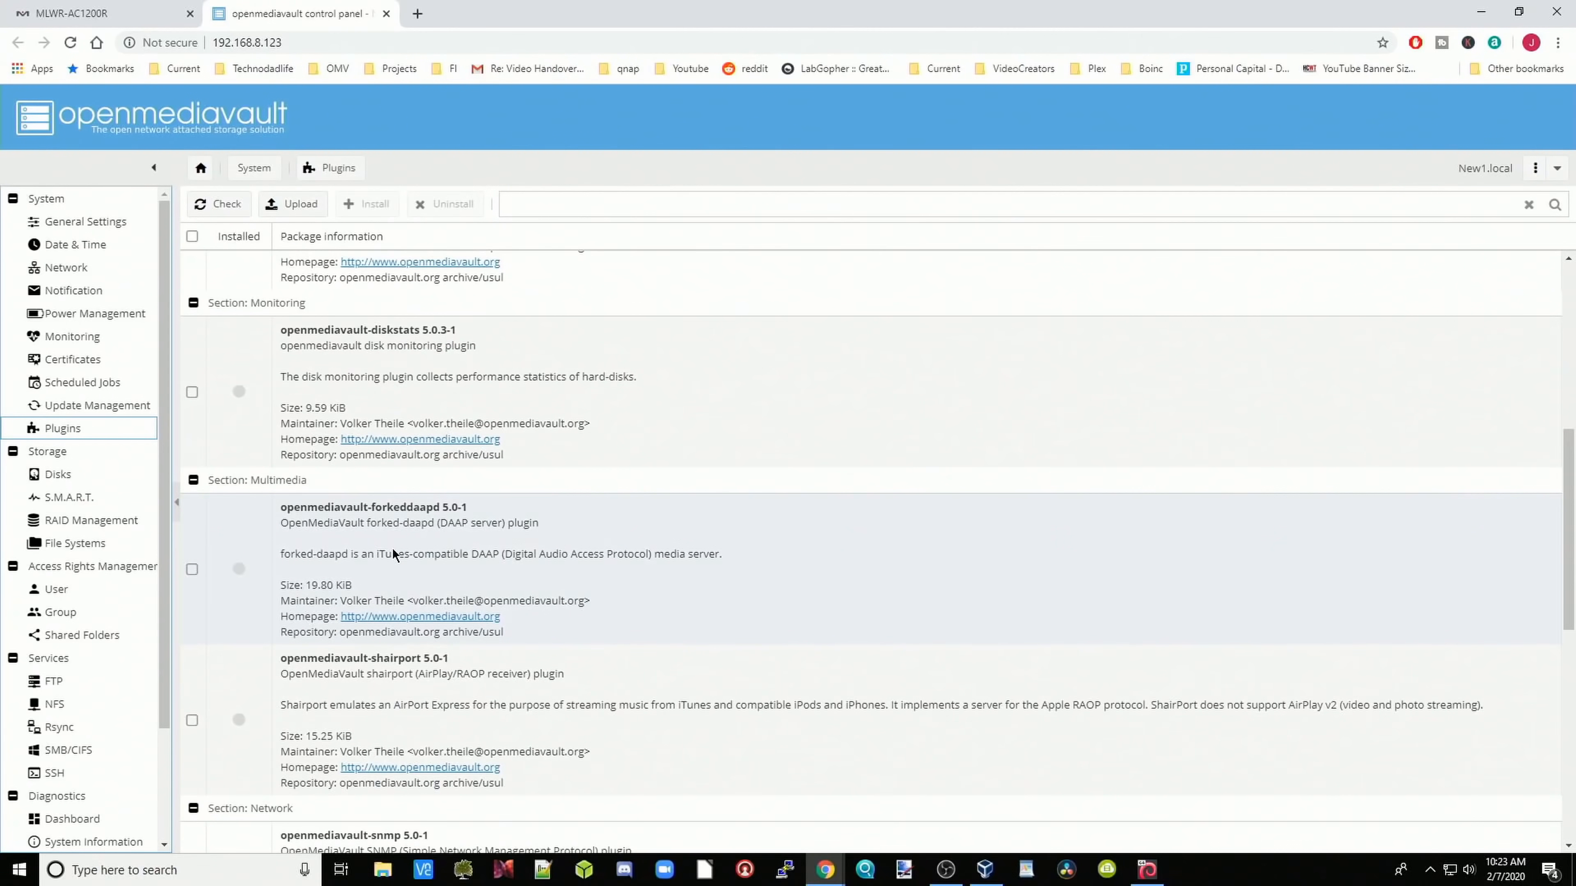
scroll(393, 546, "down", 10)
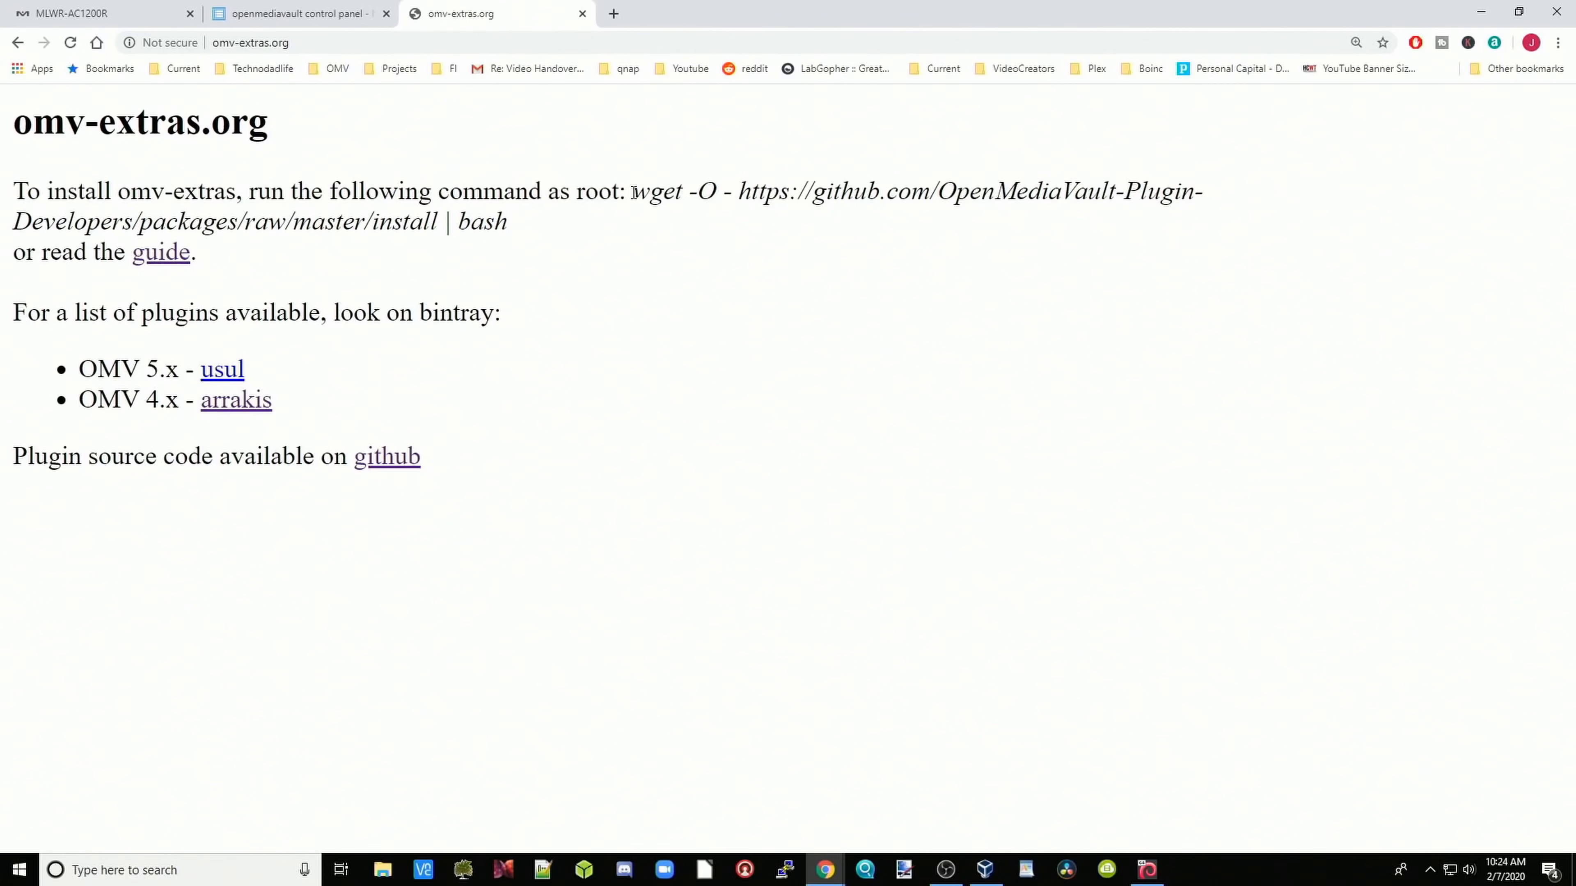
Step: Highlight the omv-extras wget install command on omv-extras.org, then go back to the openmediavault tab
left_click_drag(633, 193, 643, 217)
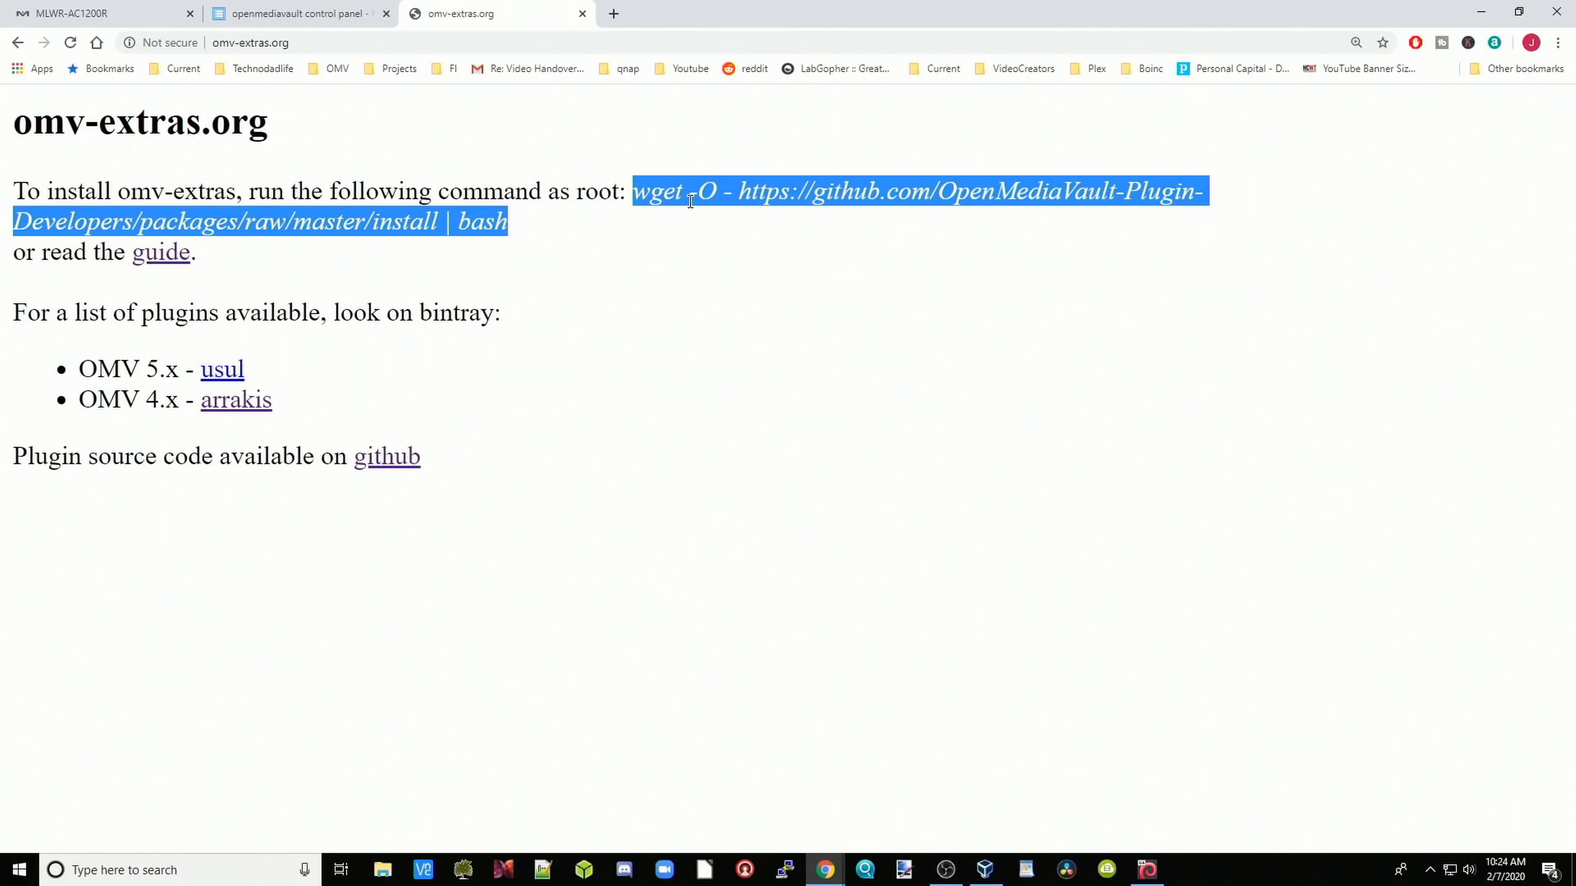
left_click(294, 19)
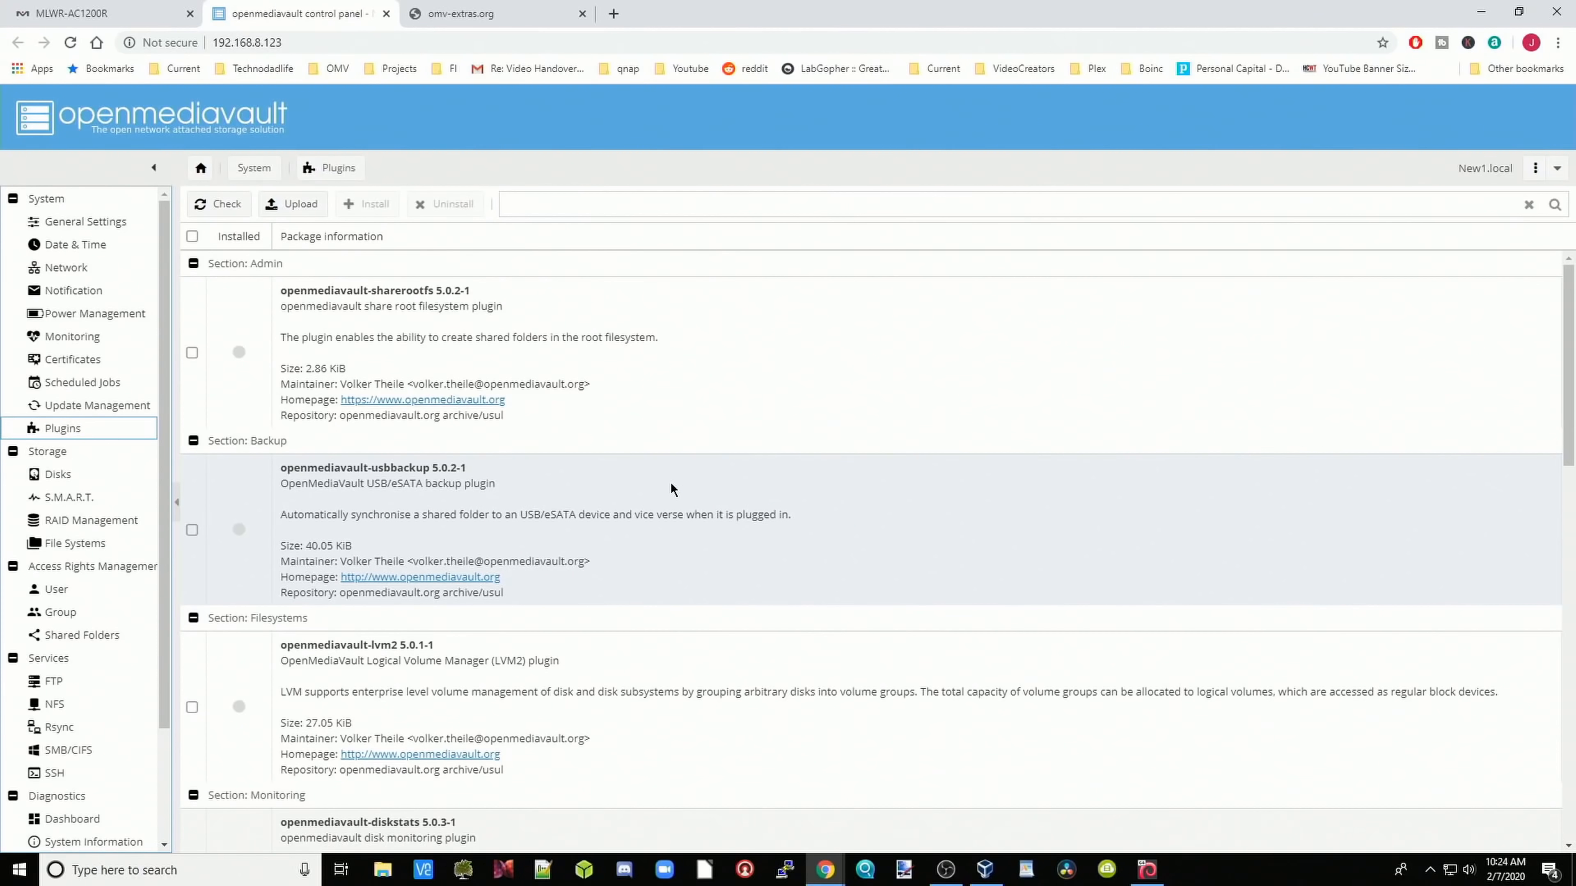
left_click(786, 870)
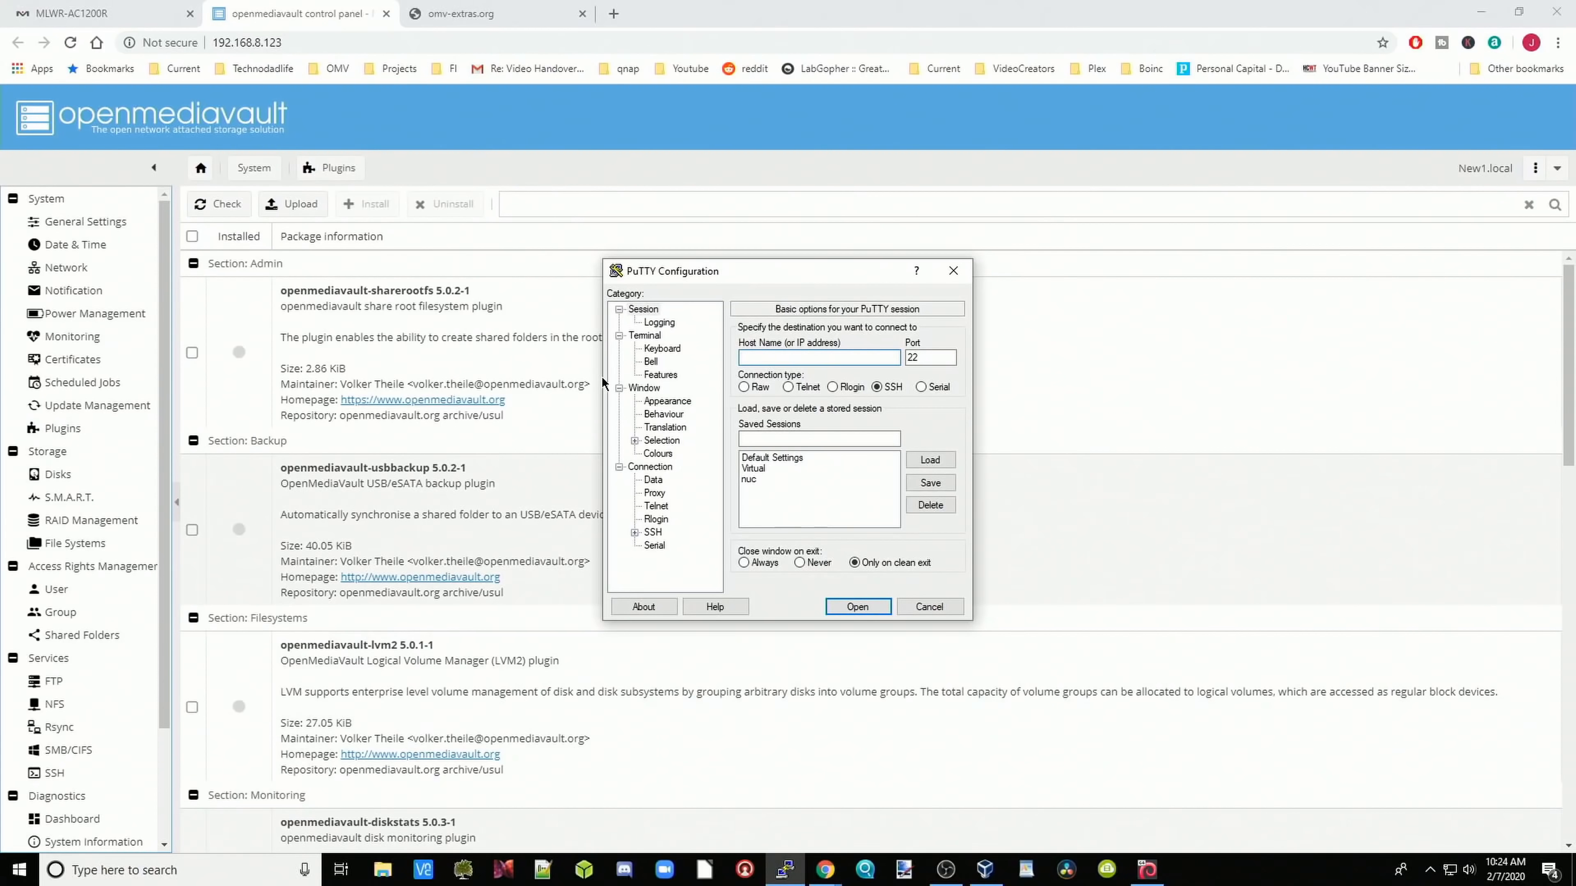
left_click(285, 43)
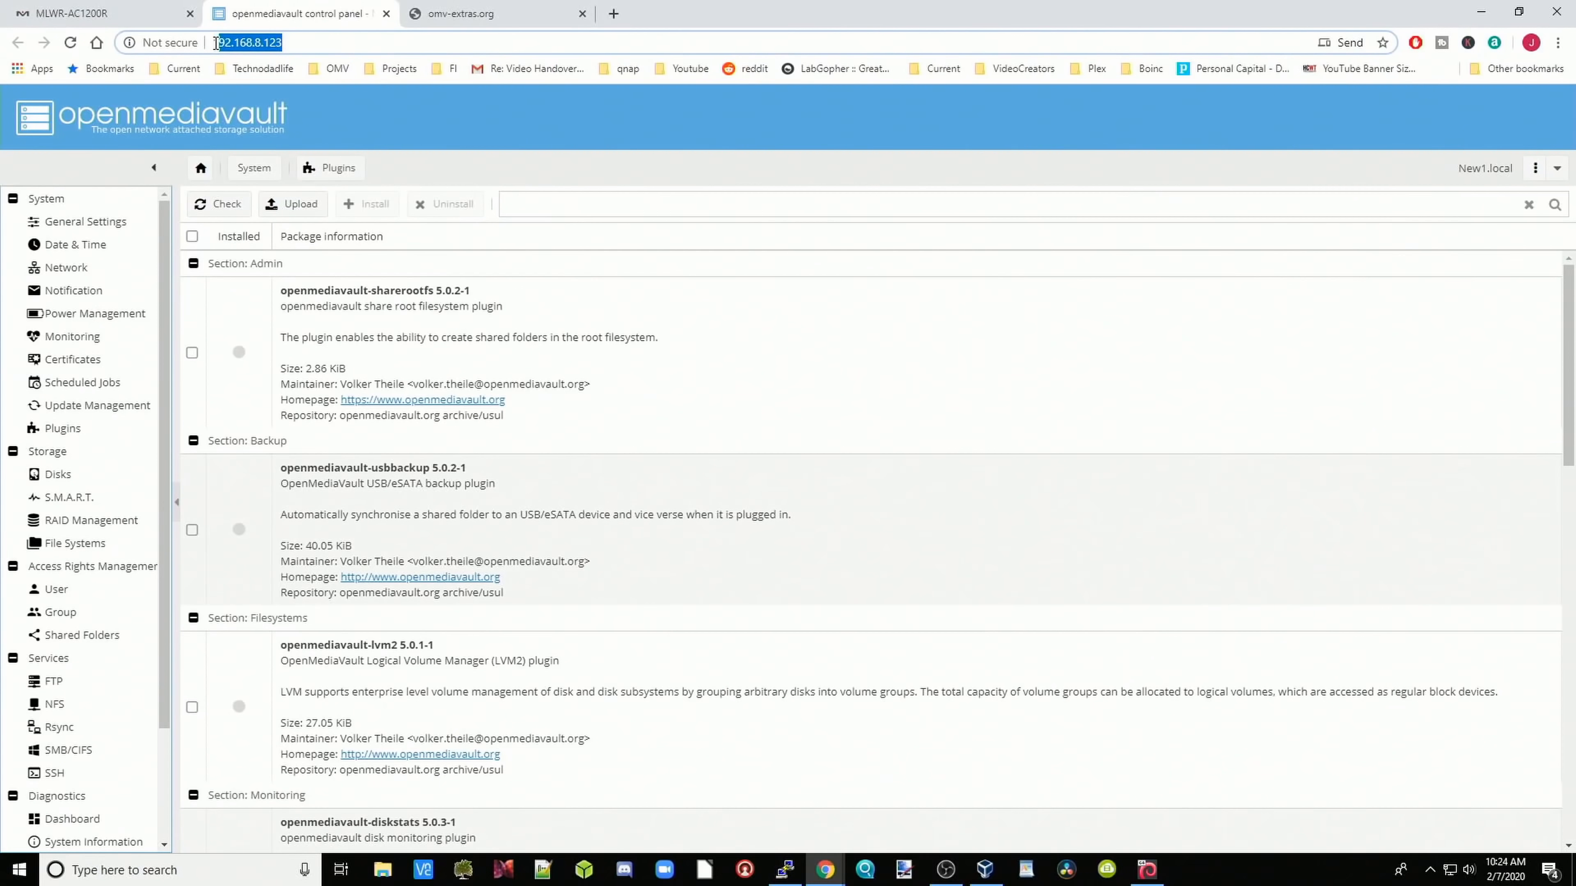
right_click(249, 43)
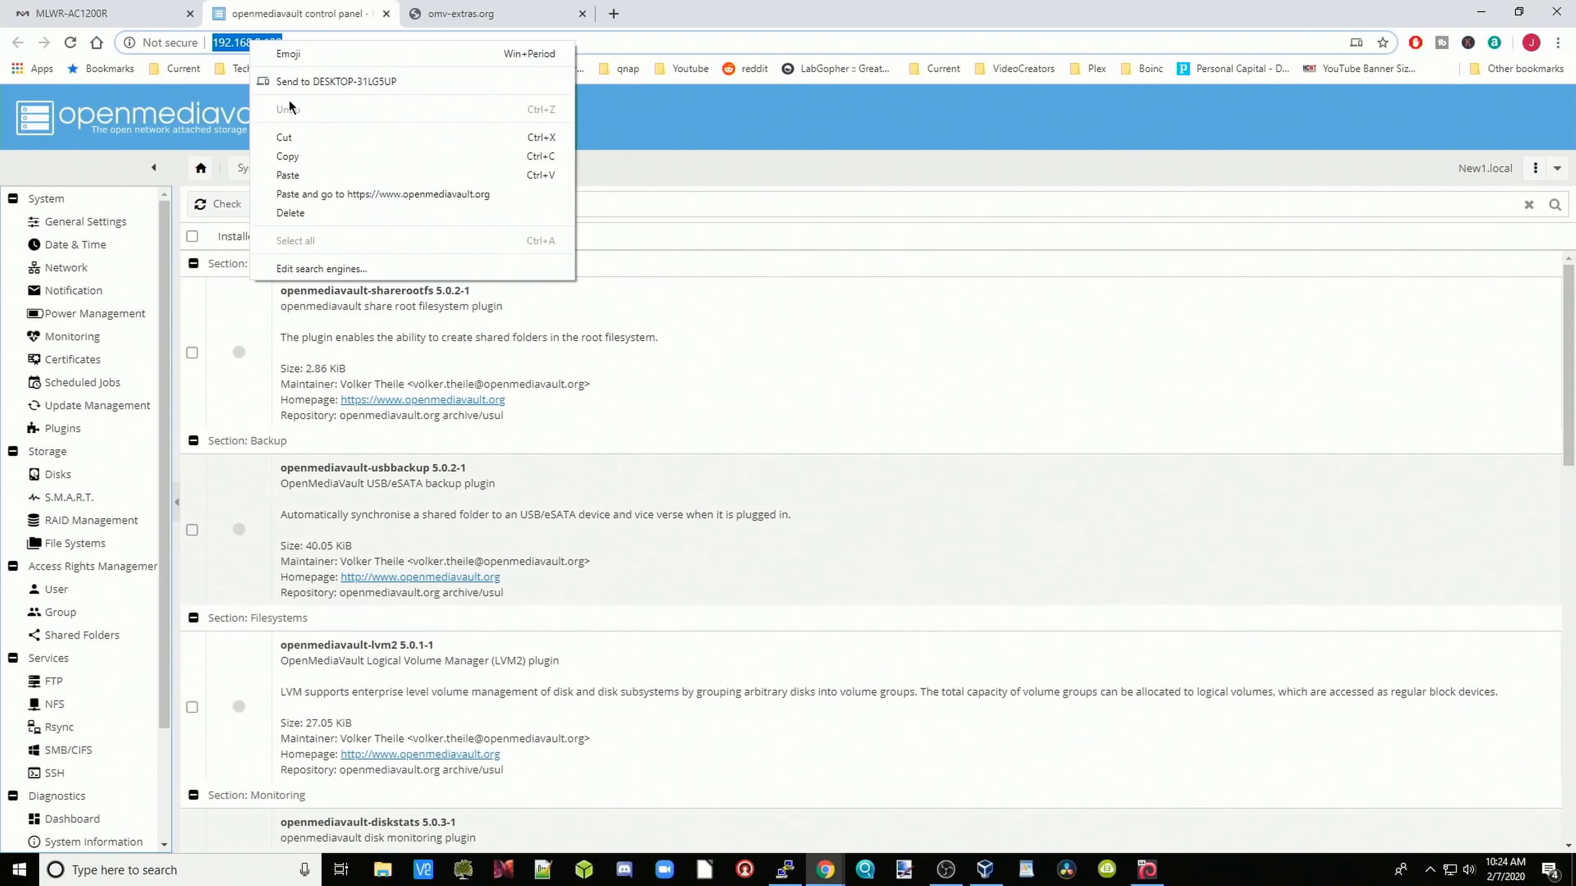
left_click(289, 155)
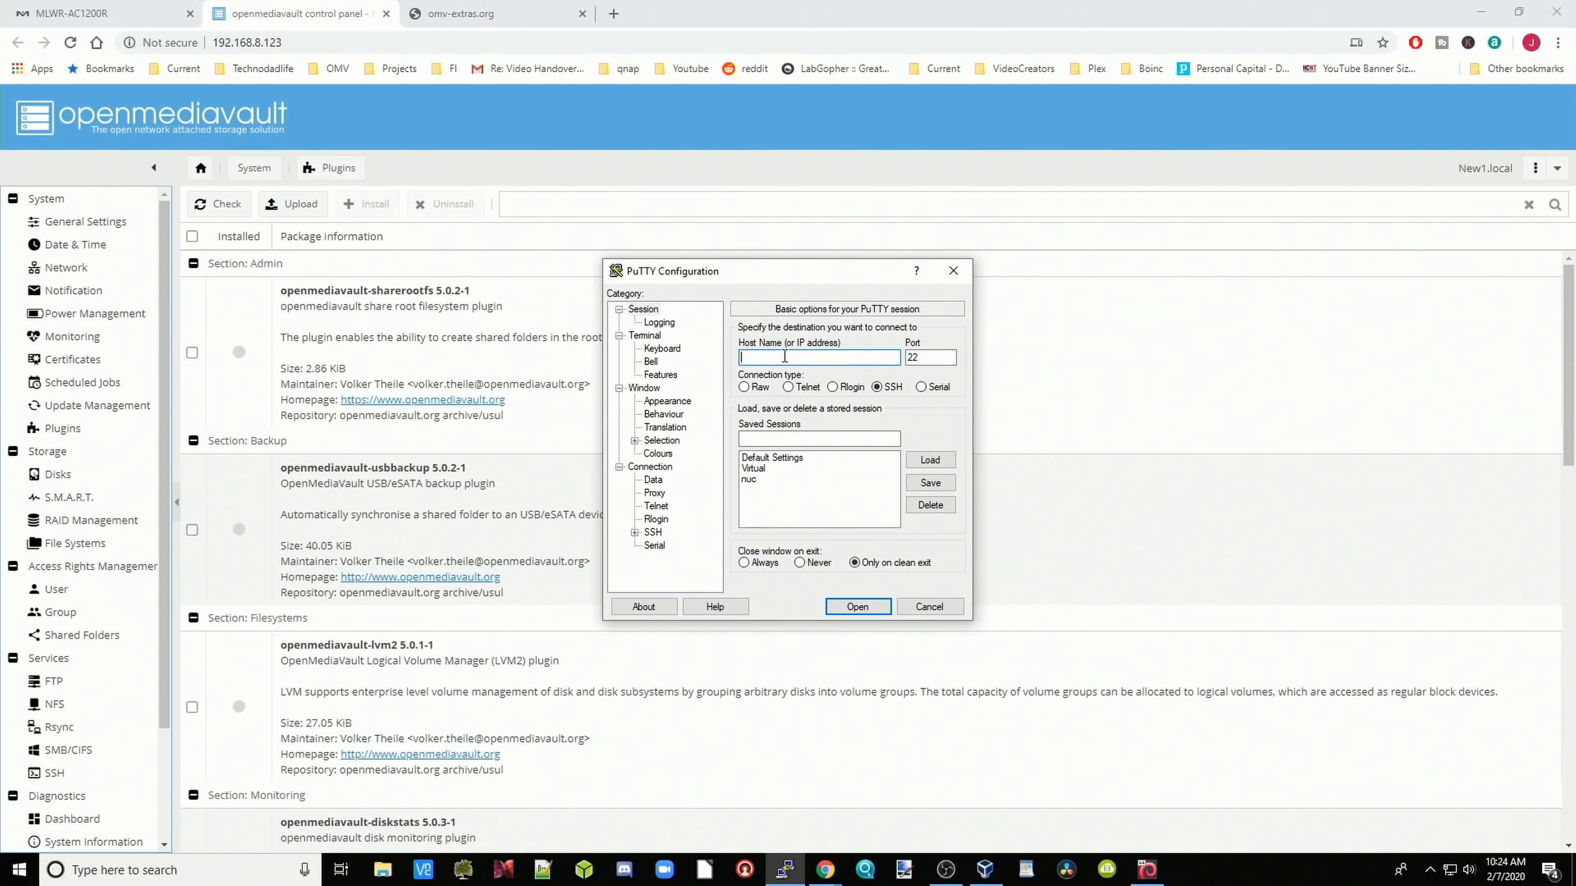
right_click(784, 357)
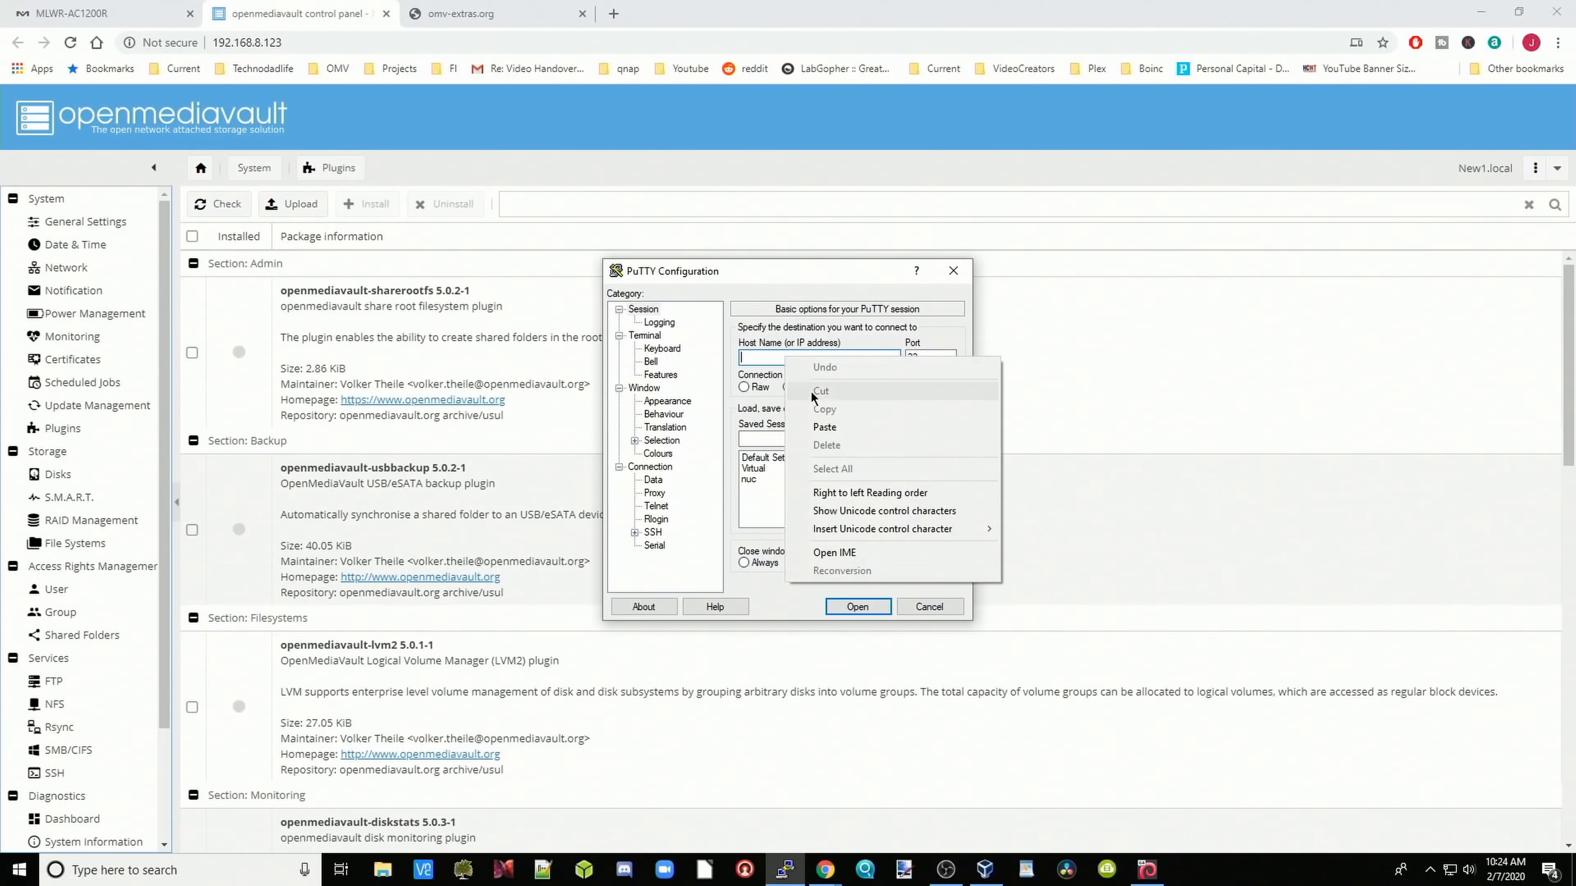
left_click(806, 428)
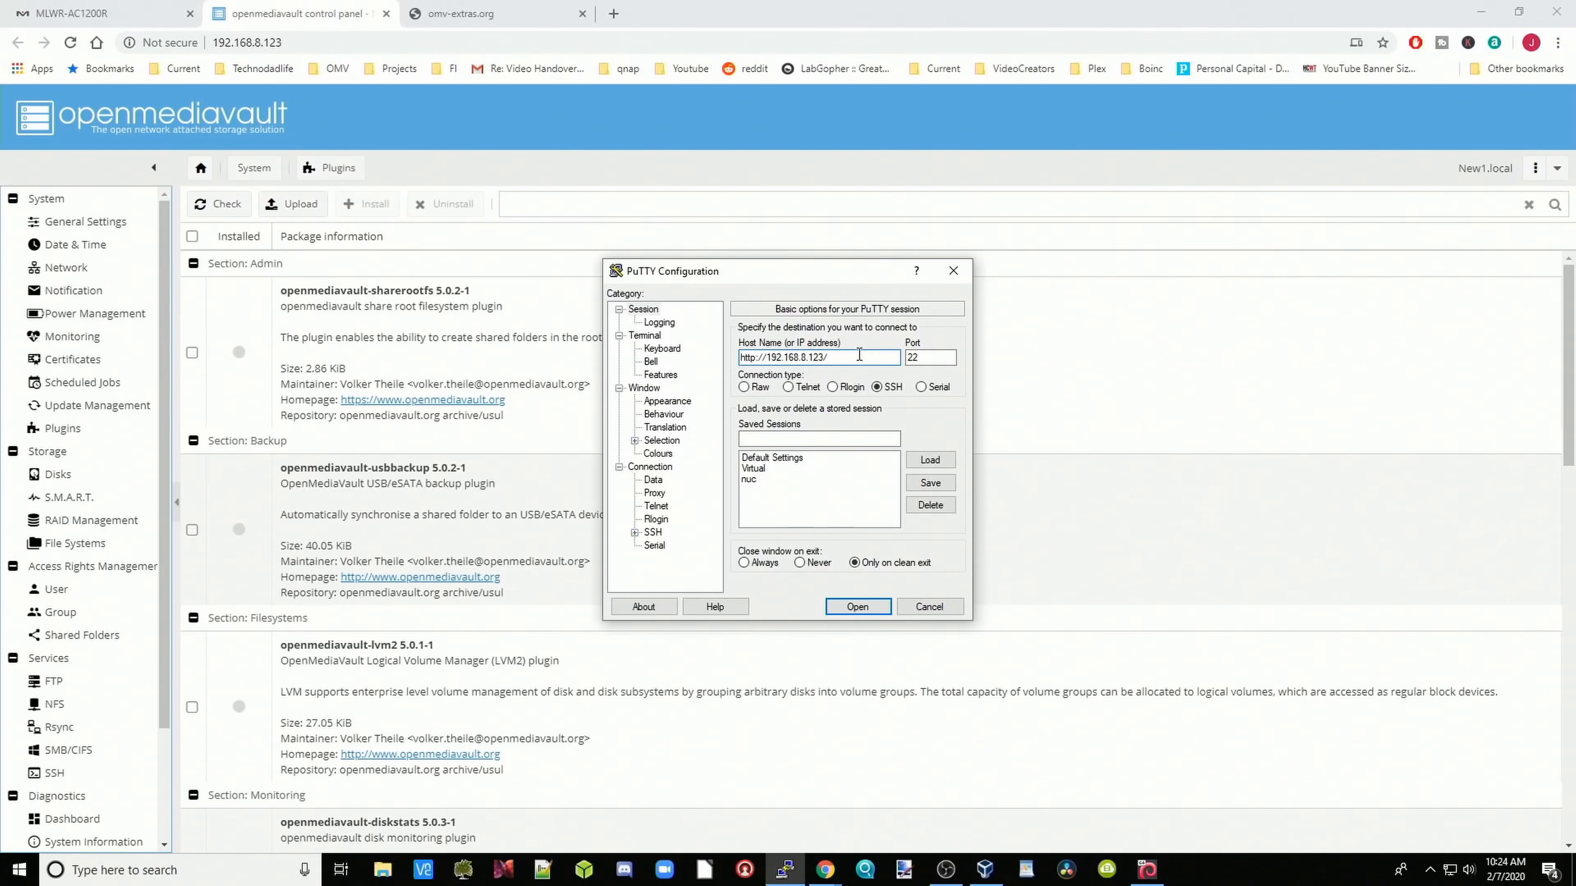
key("BackSpace")
left_click(765, 359)
key("BackSpace")
key("BackSpace")
key("BackSpace")
key("BackSpace")
key("BackSpace")
key("BackSpace")
key("BackSpace")
Step: Save the PuTTY session as new1 and start the SSH connection
left_click(780, 437)
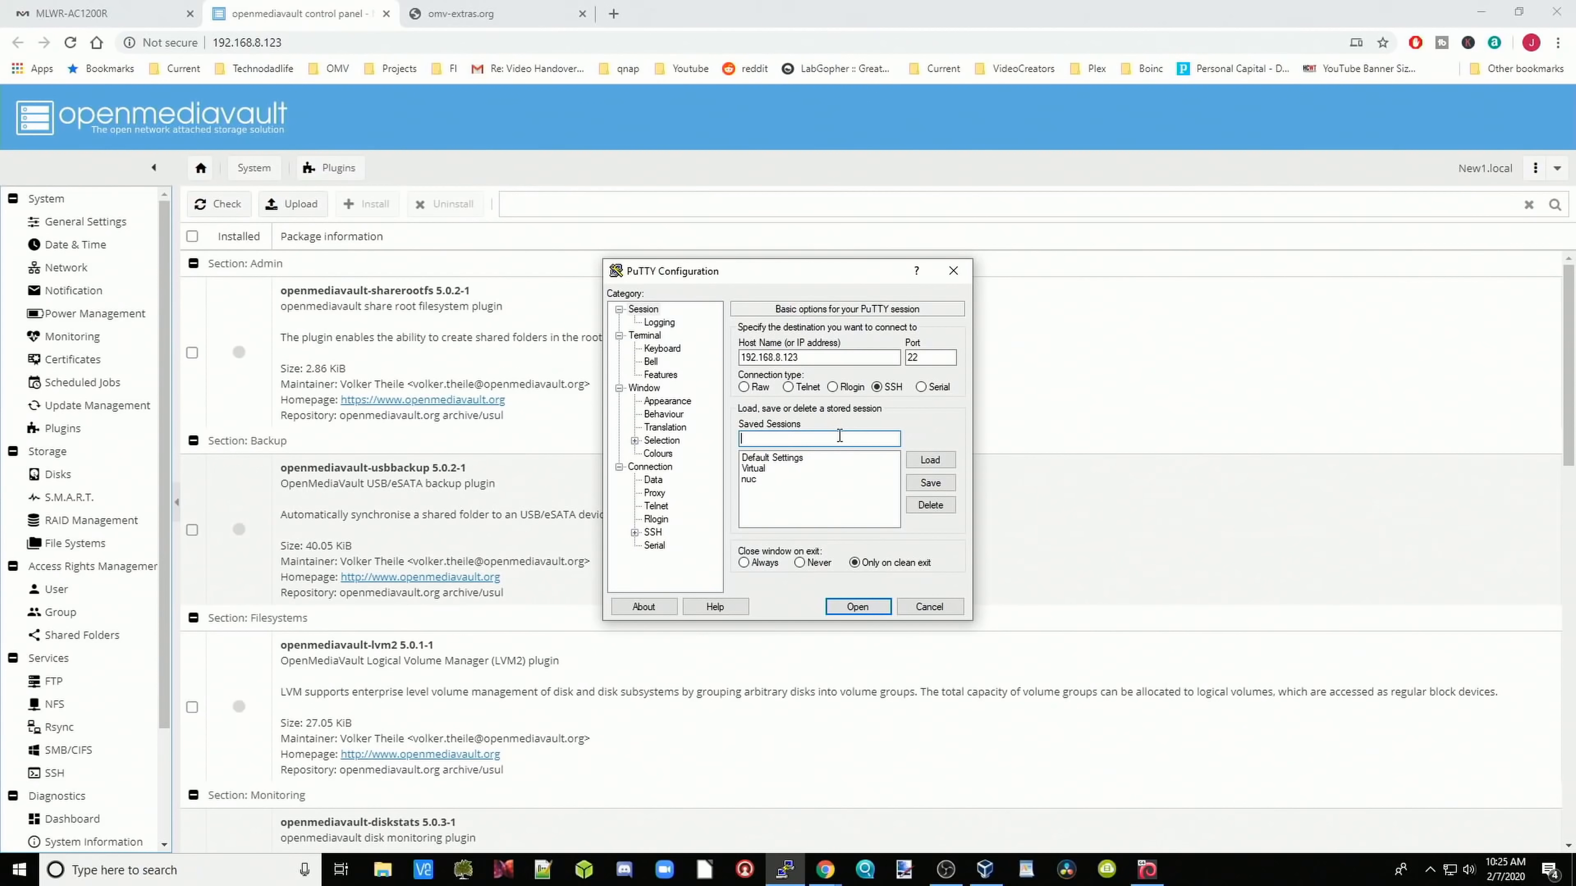
type("new1")
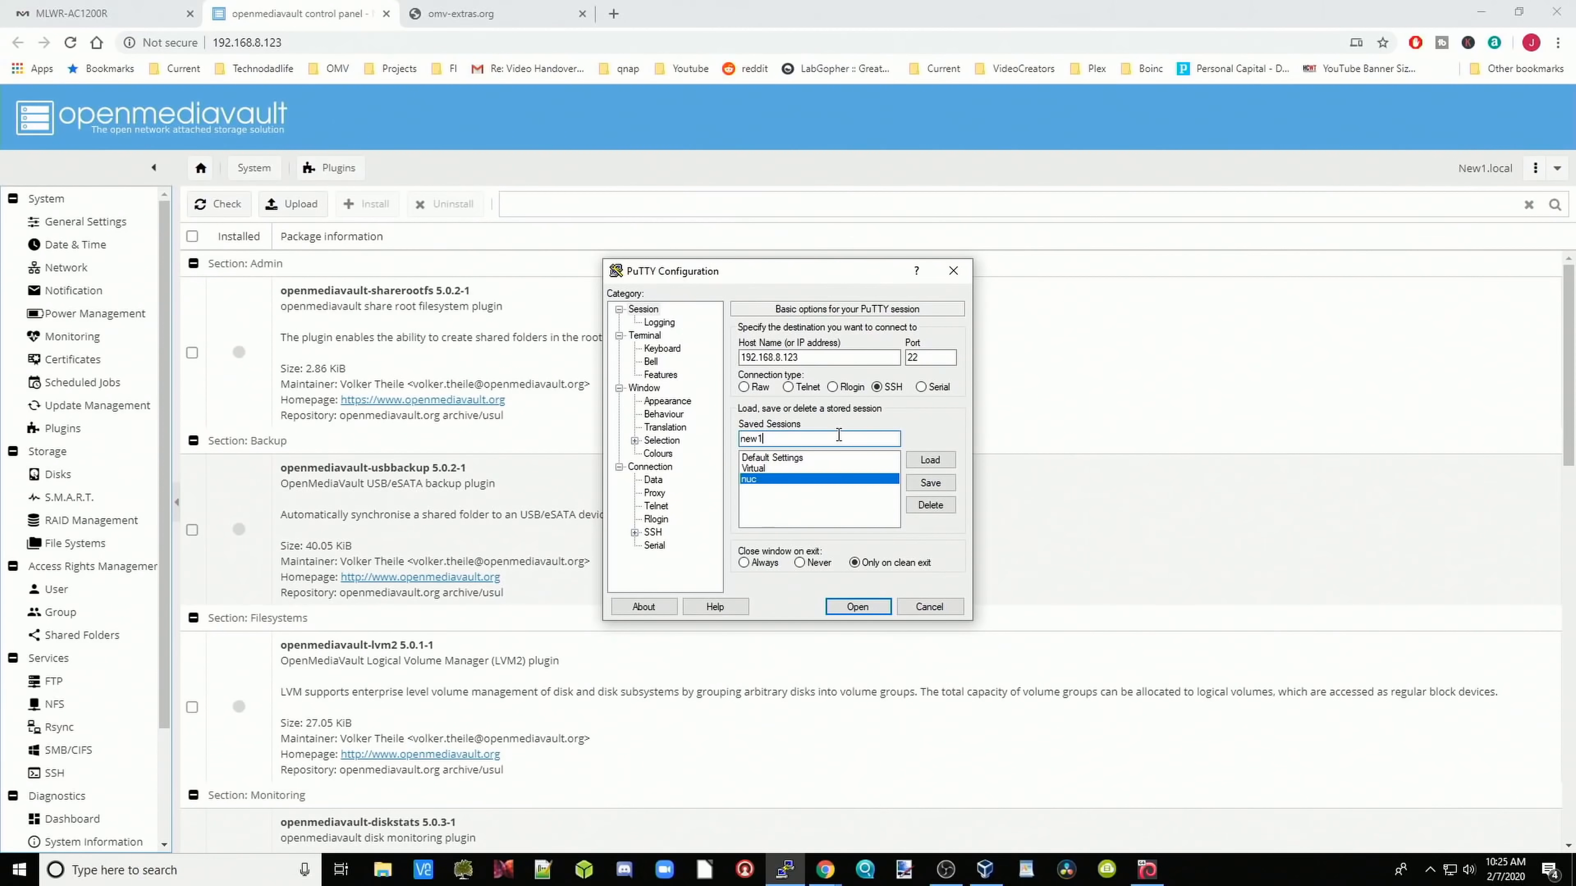
left_click(934, 487)
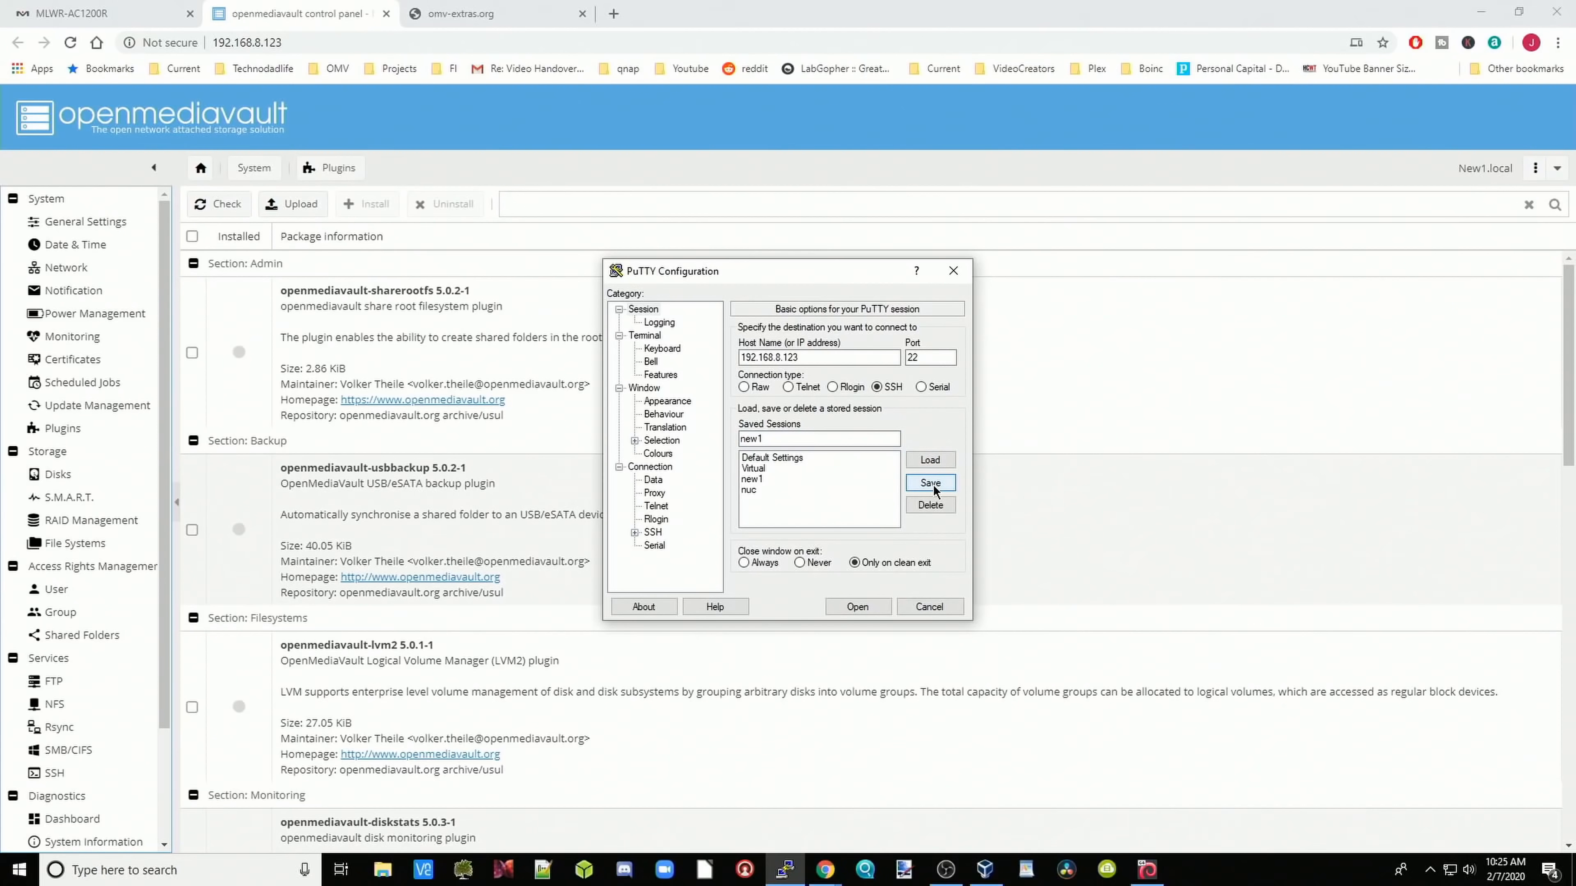
left_click(858, 606)
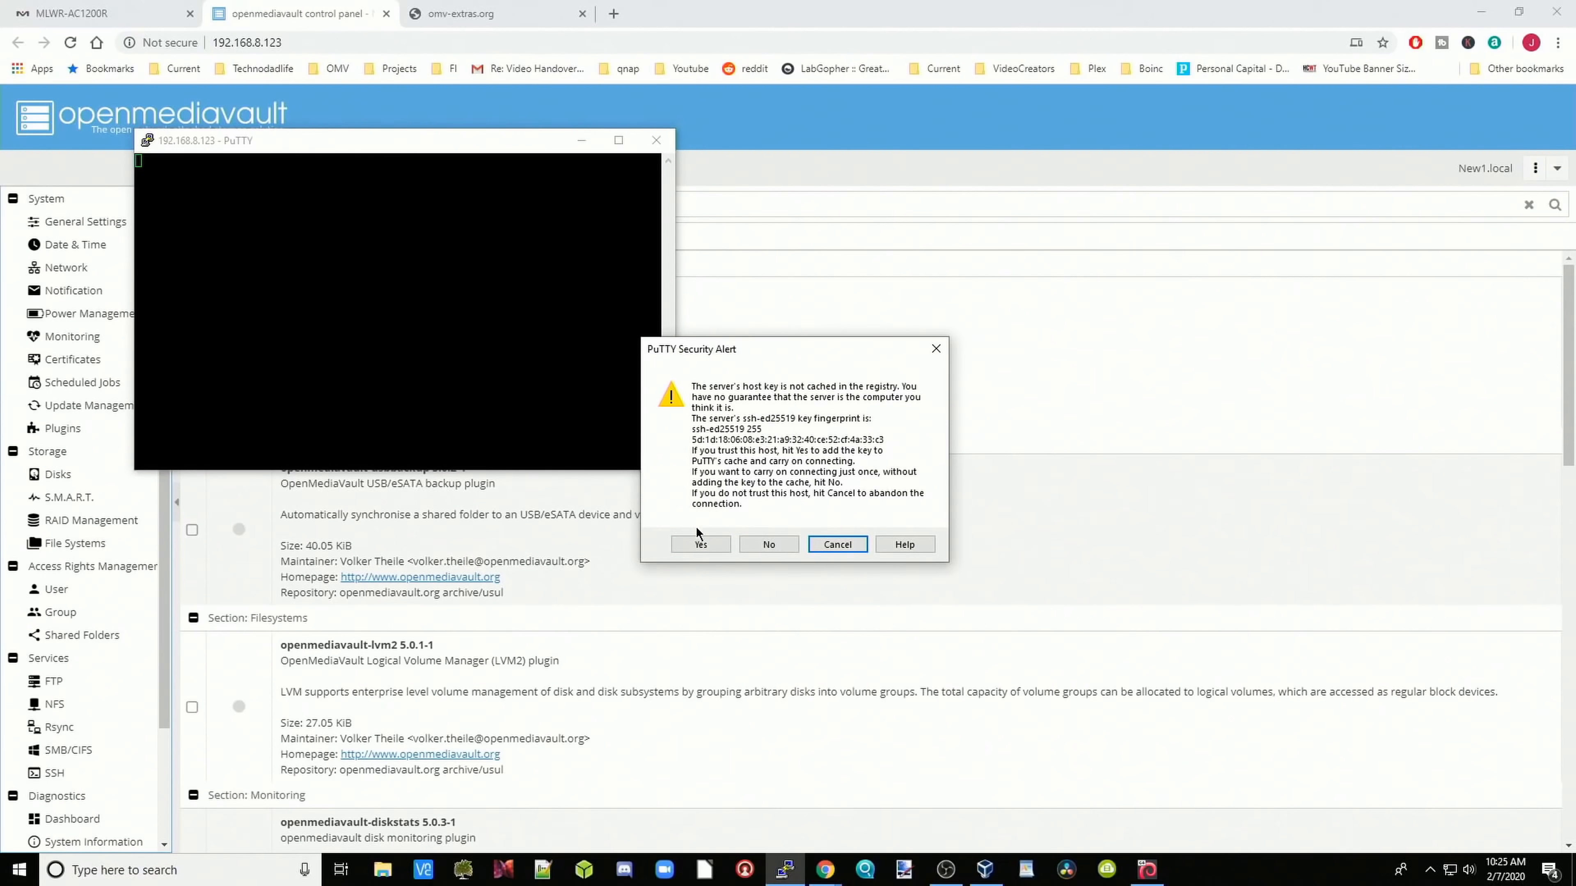
Step: Accept the server's host key and log in as root with the account password
left_click(701, 545)
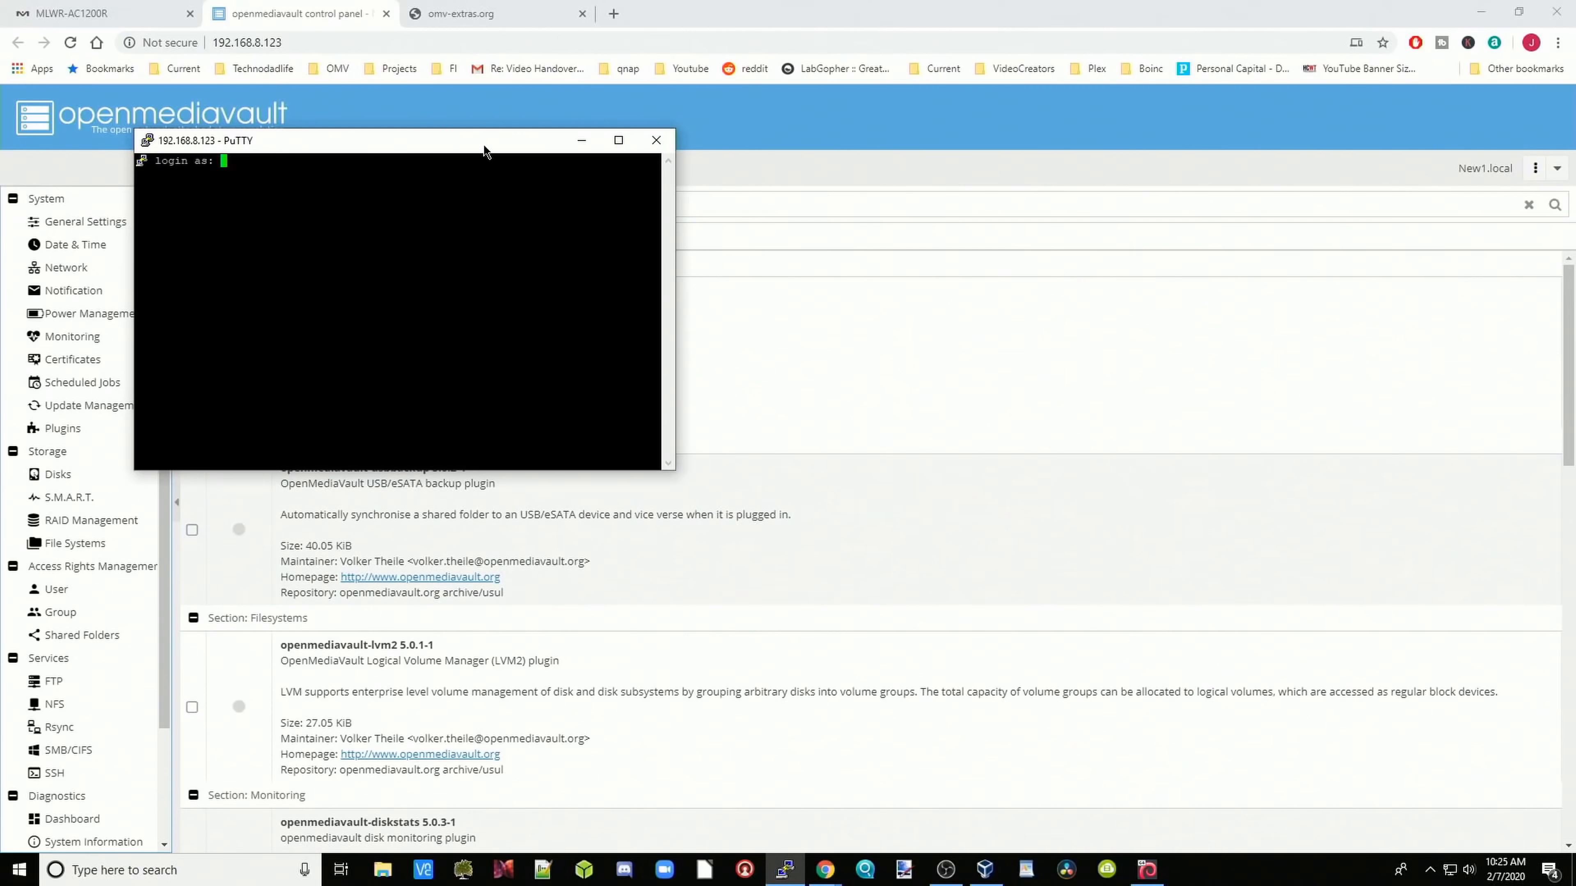
left_click_drag(475, 144, 822, 148)
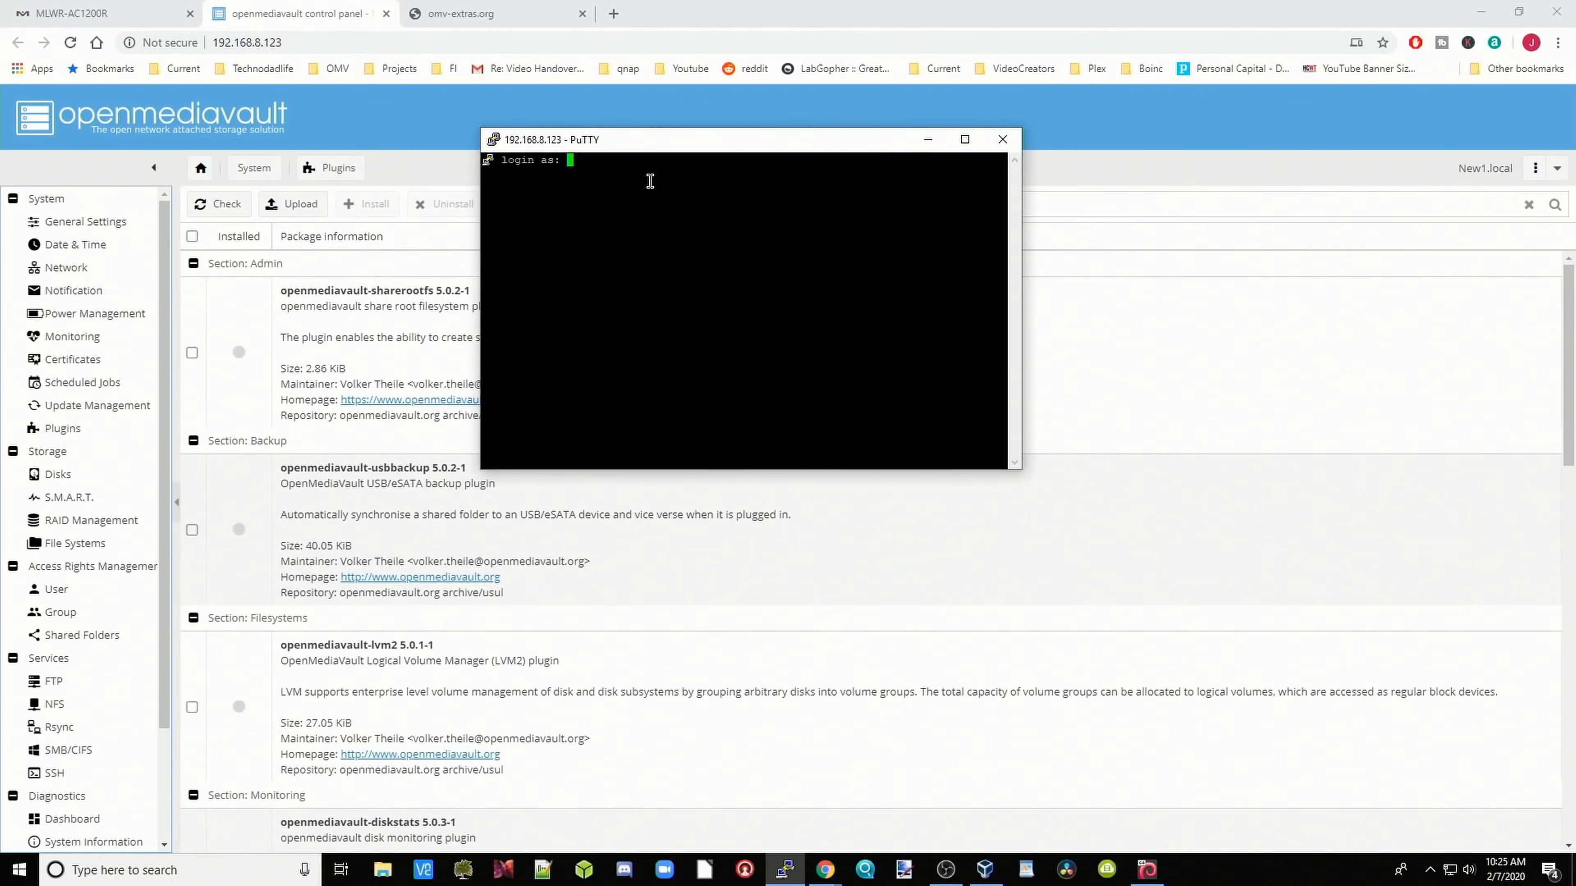
type("root")
key("Return")
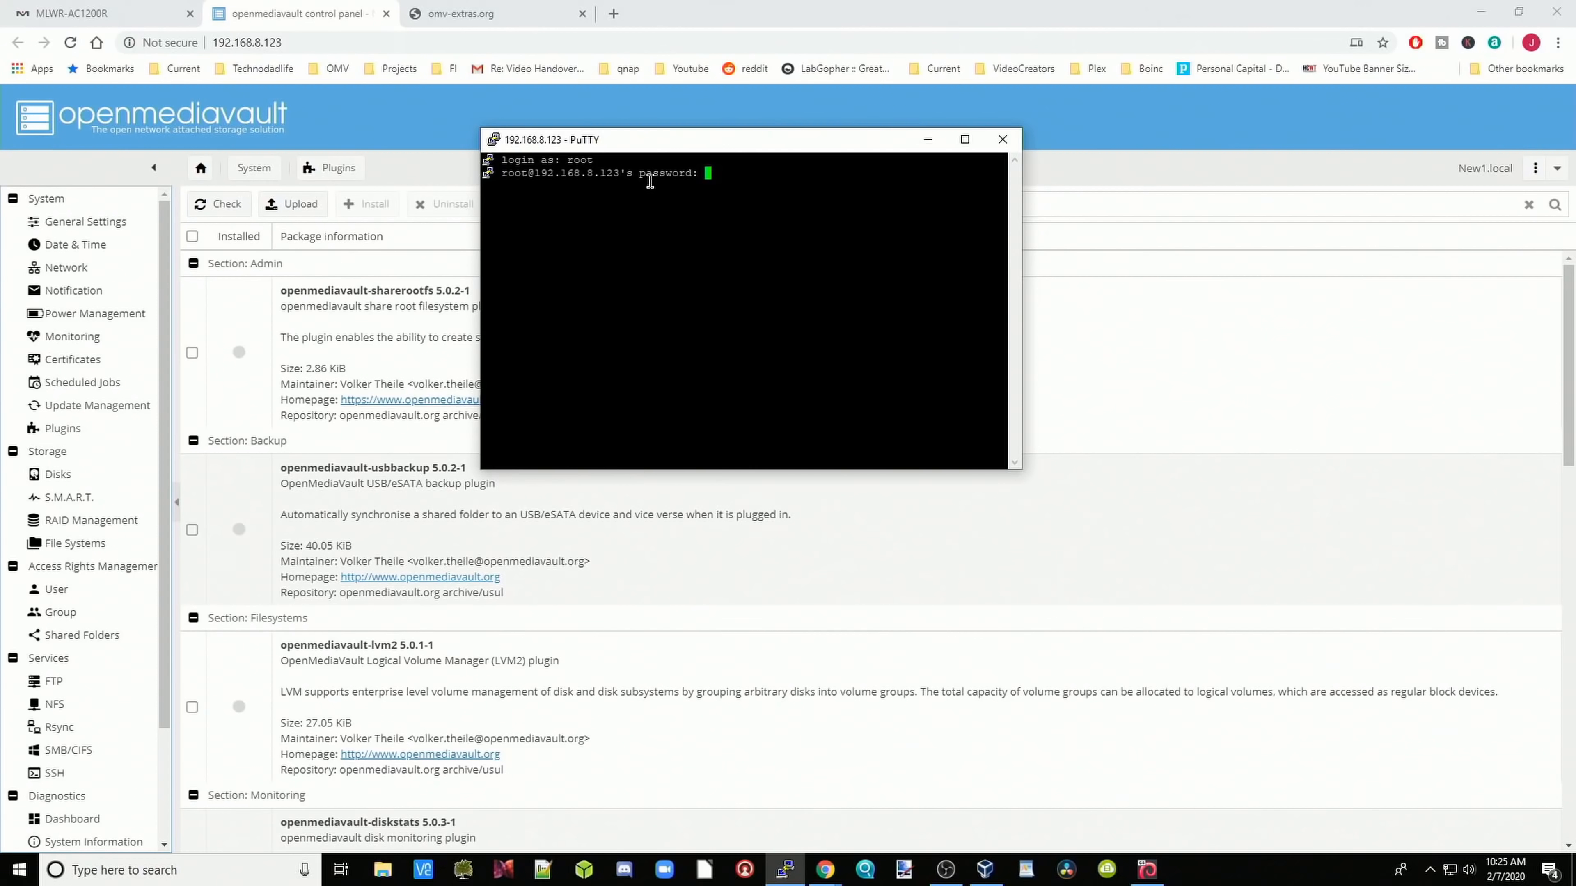
key("Return")
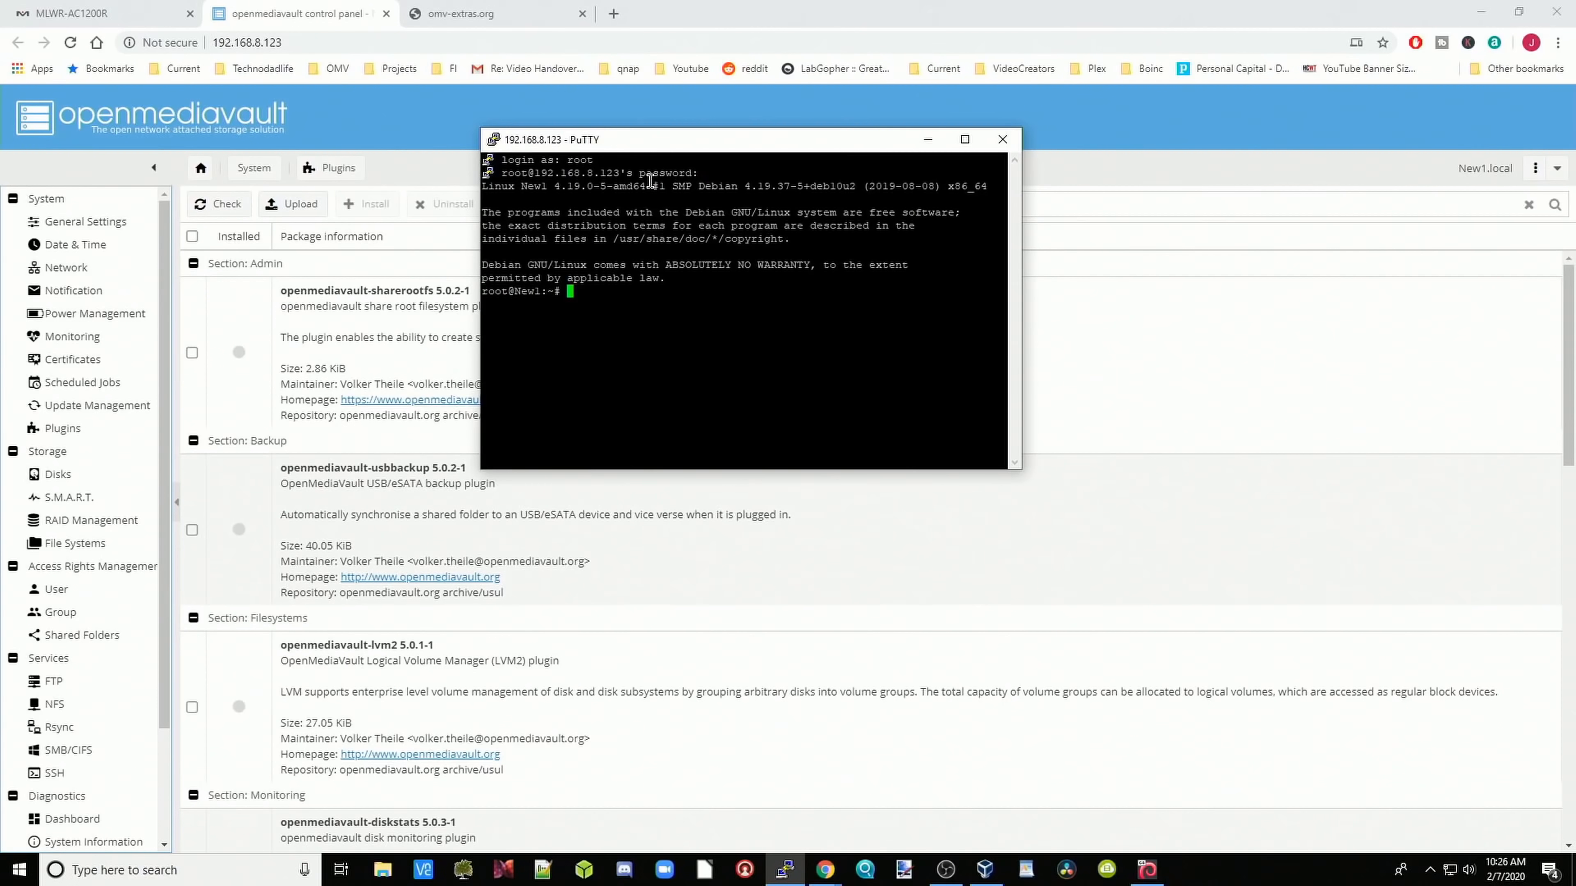
Step: Copy the omv-extras wget install command from omv-extras.org and run it at PuTTY's root prompt
left_click(500, 19)
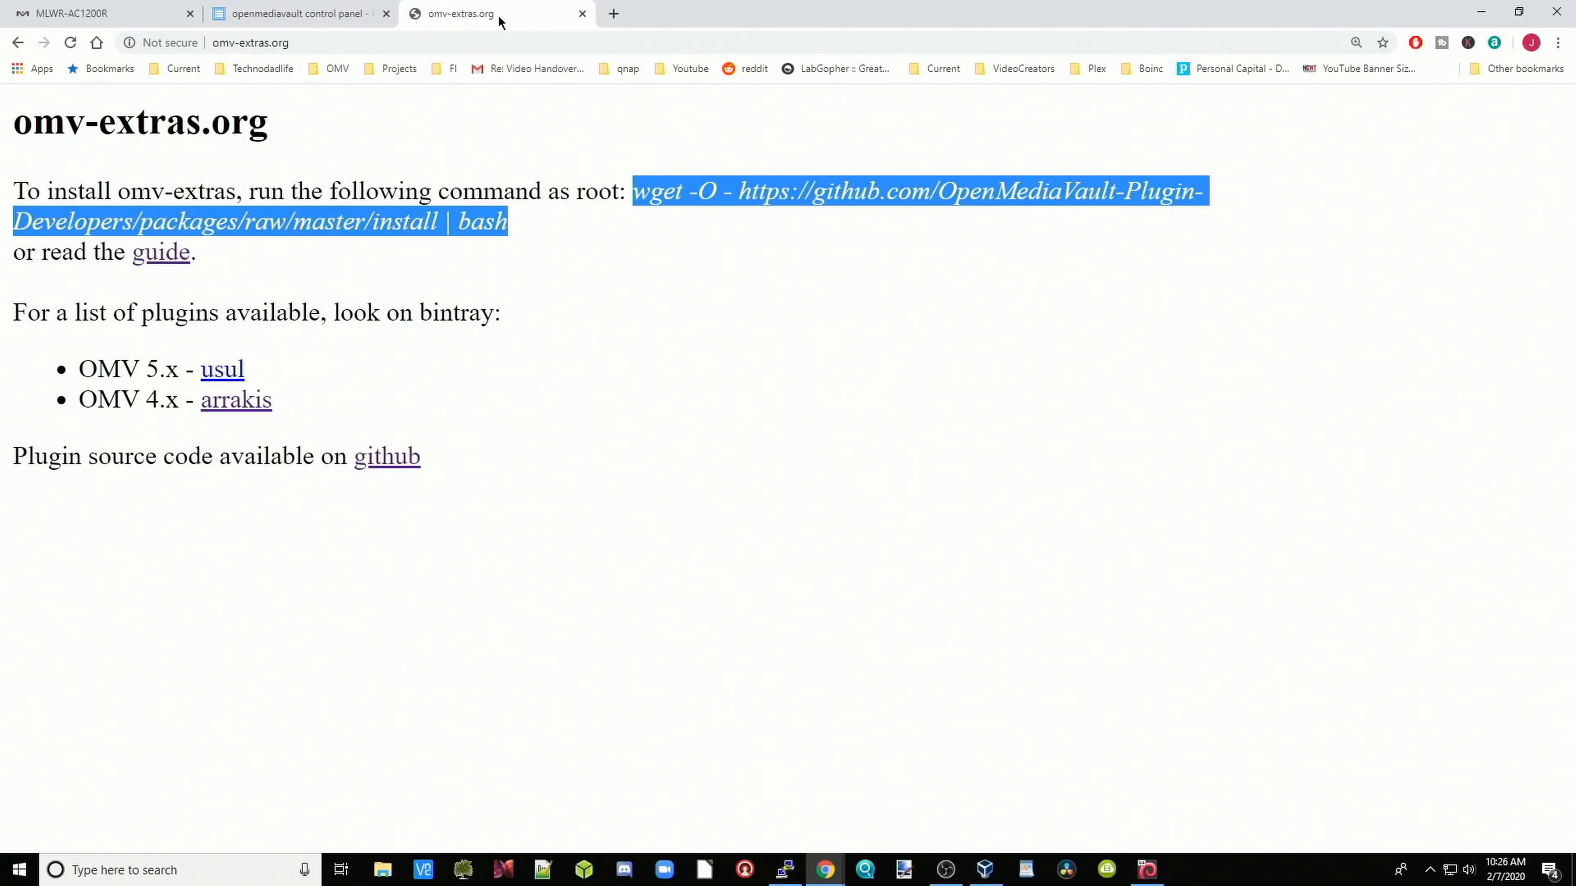
right_click(749, 198)
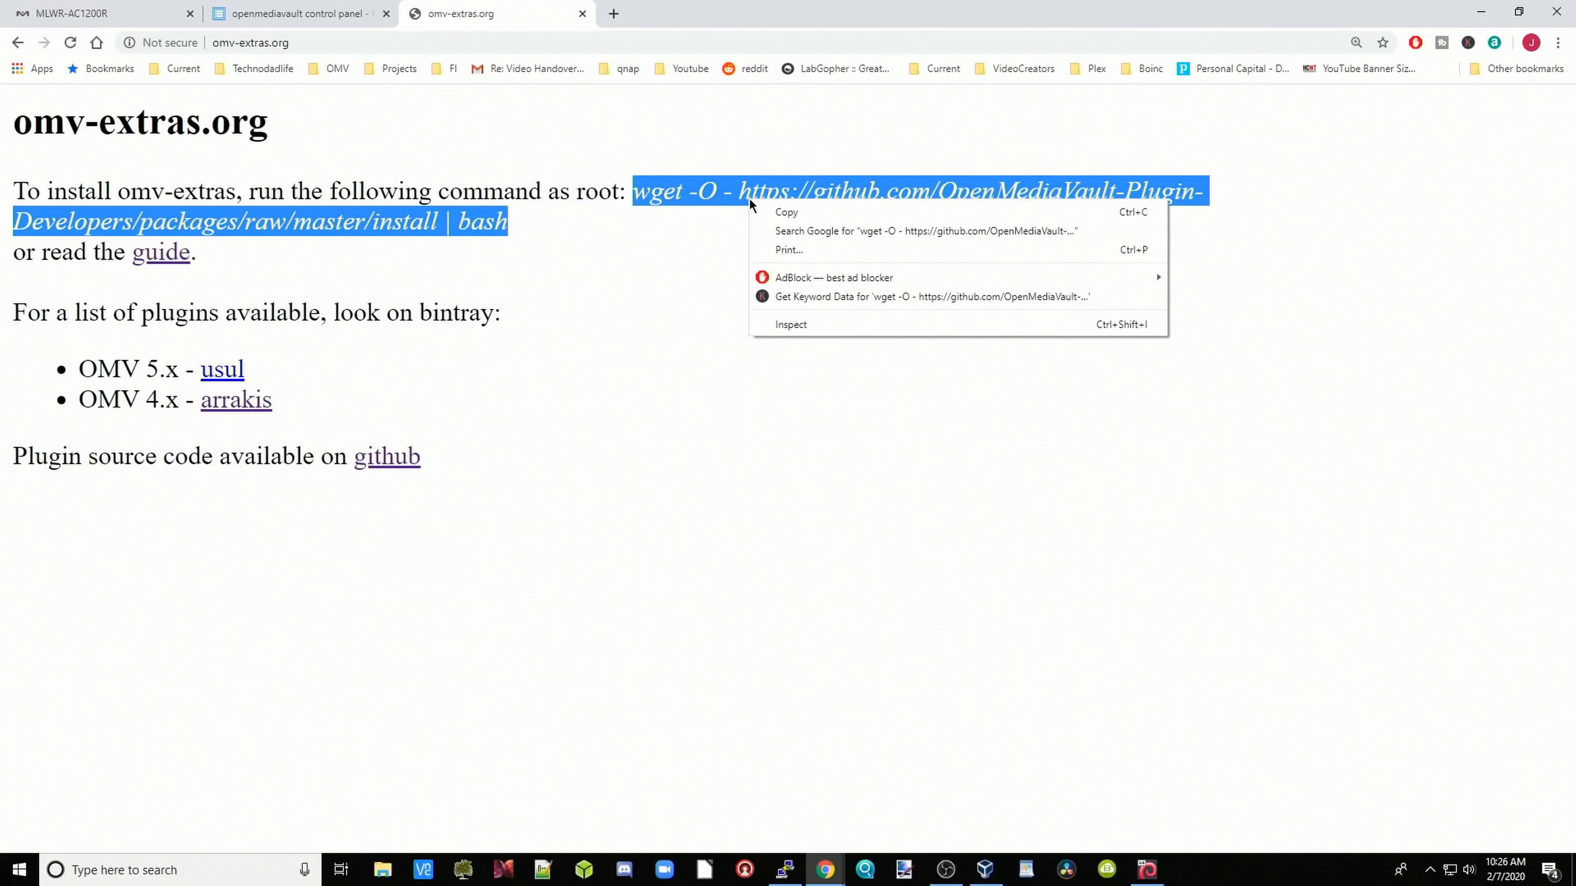
left_click(777, 215)
left_click(310, 16)
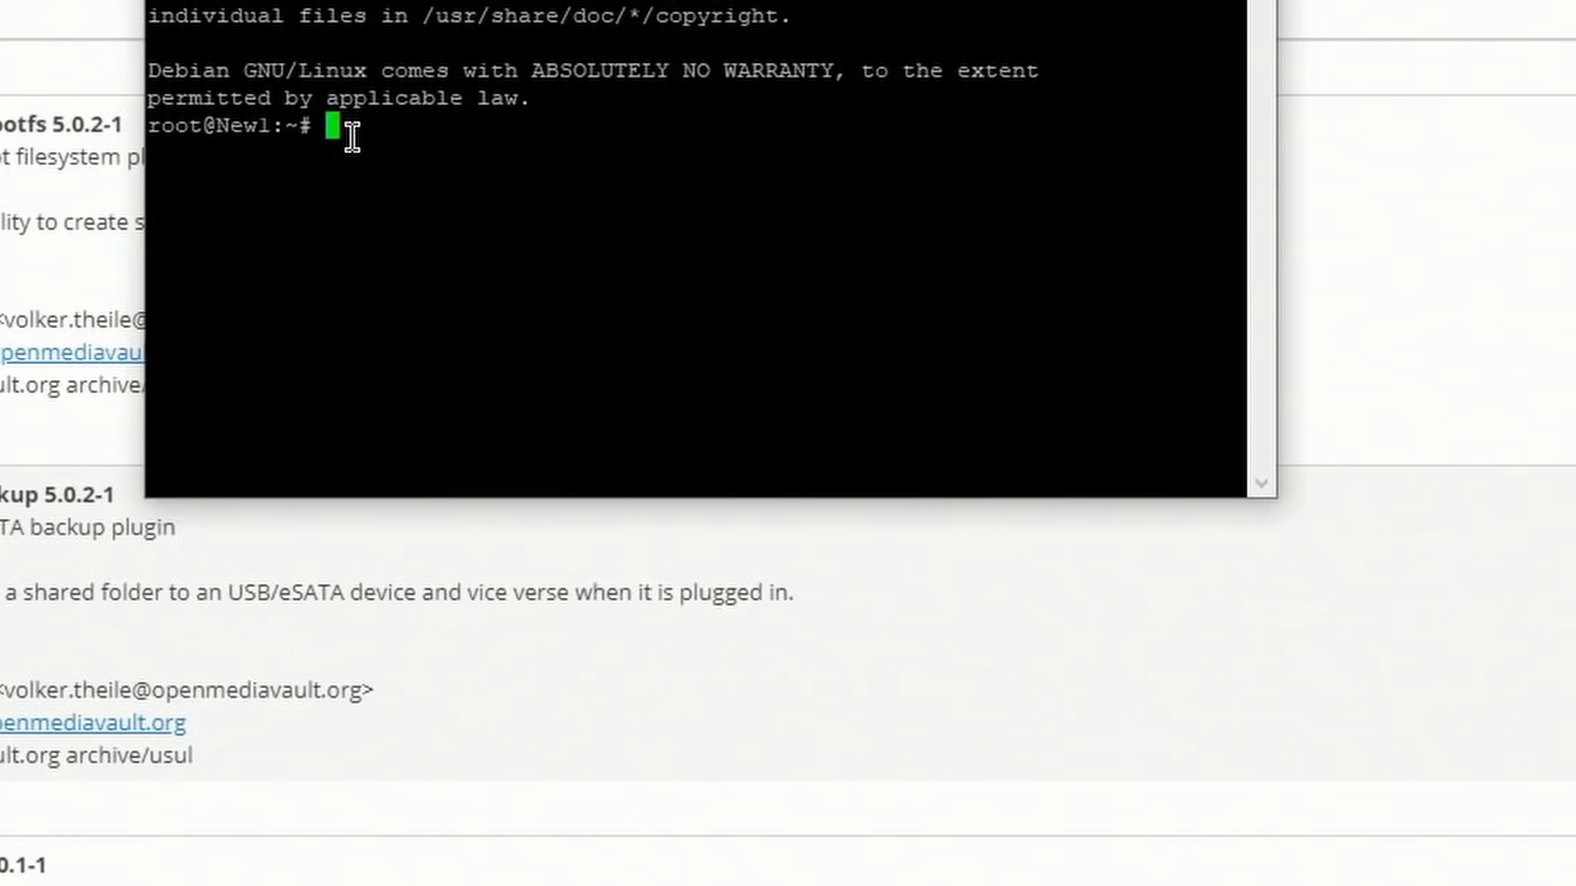
right_click(354, 135)
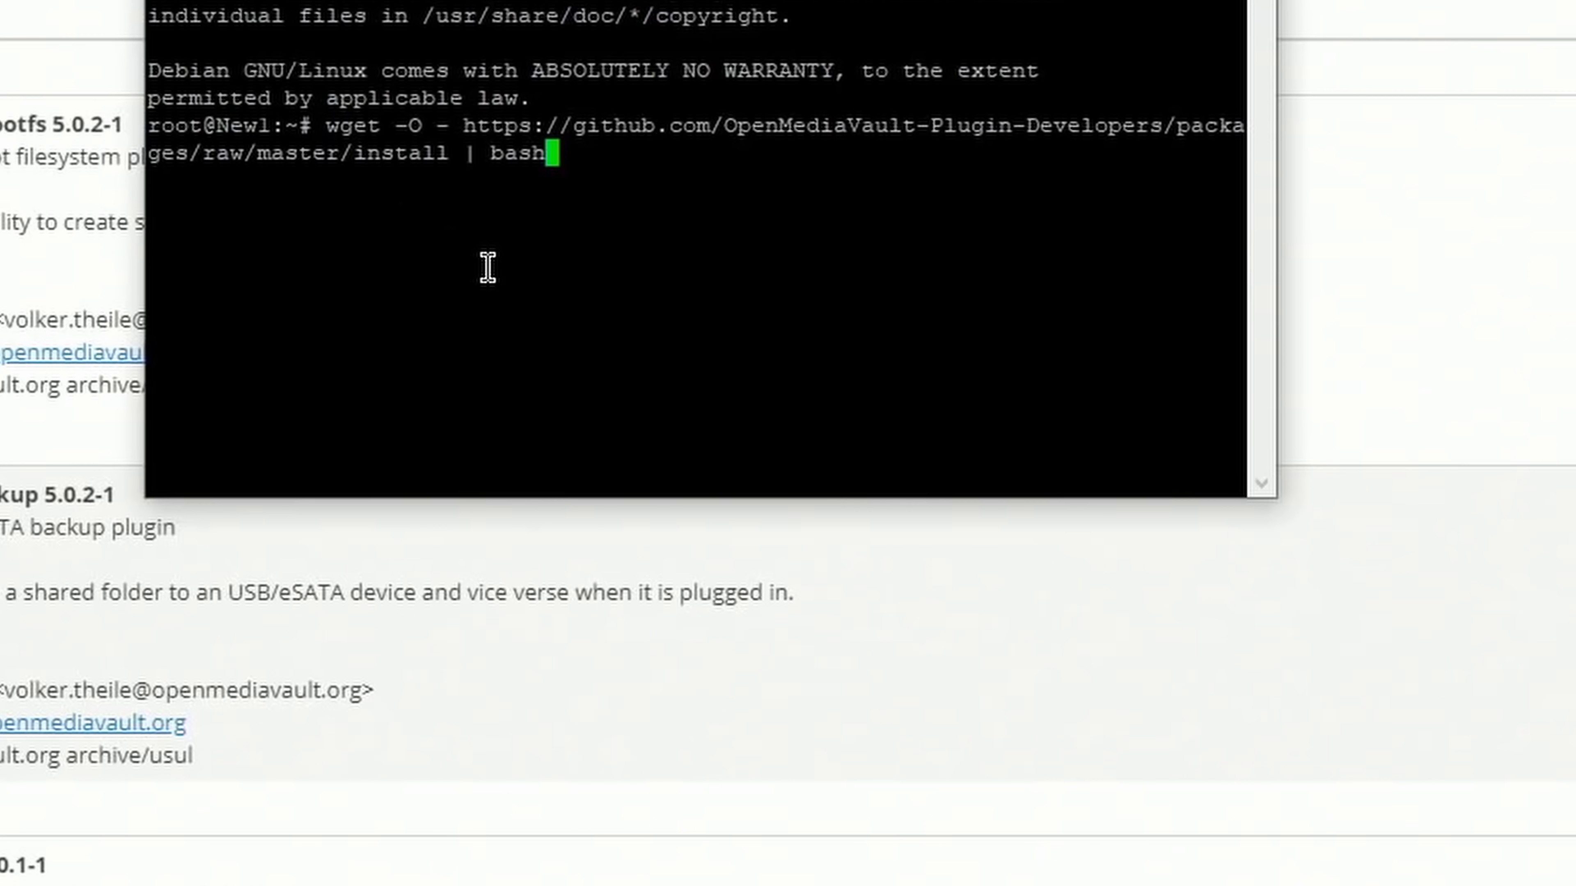
key("Return")
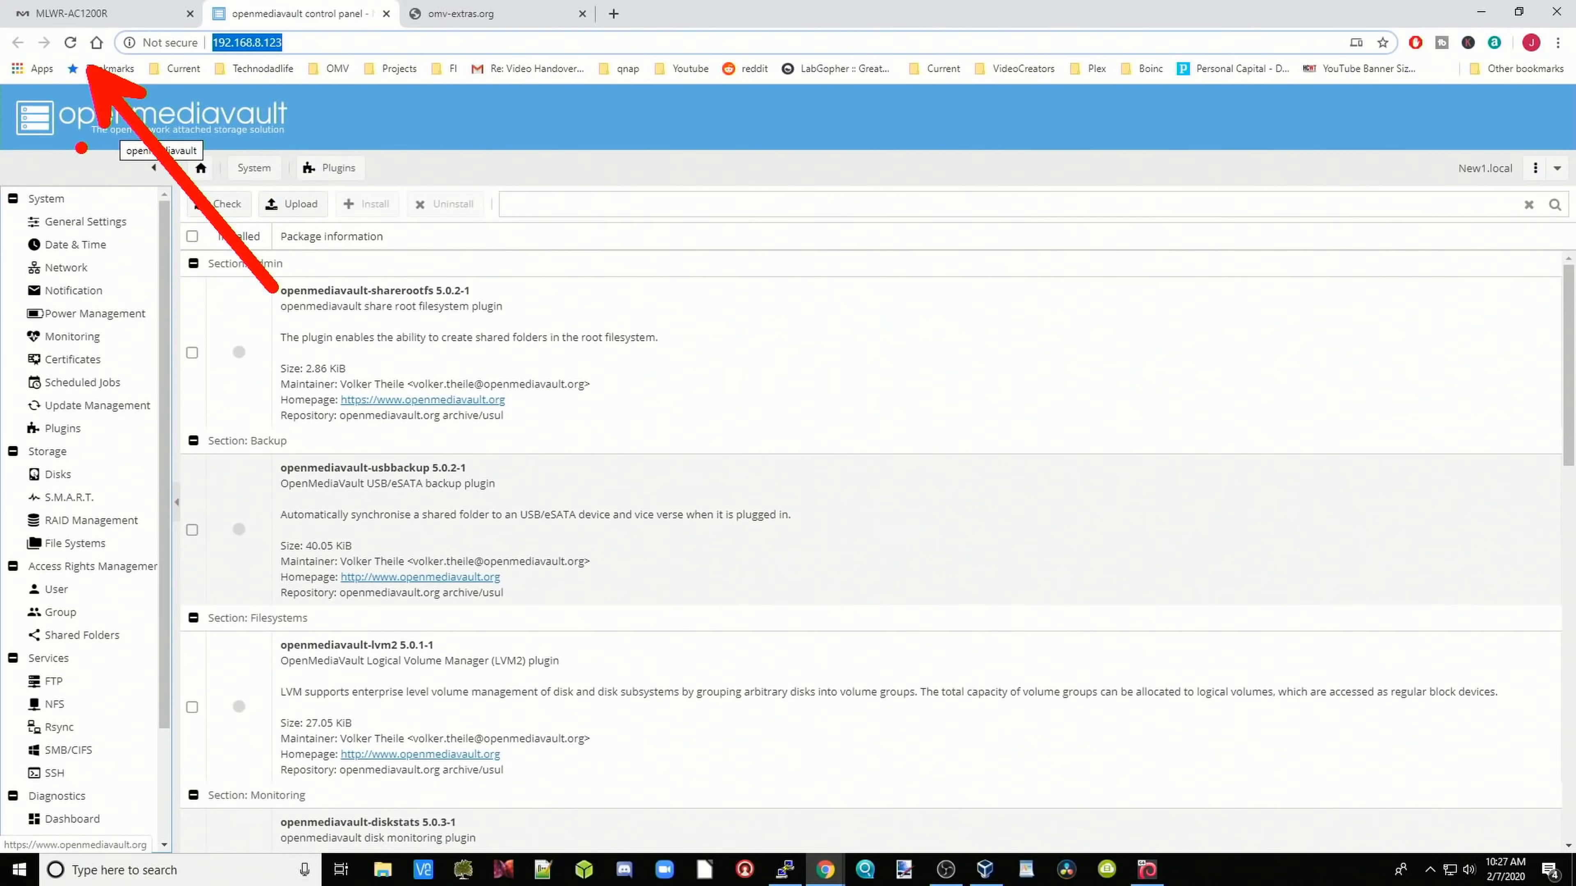
Step: Reload the openmediavault control panel, confirming the reload, and go to System > Plugins
left_click(70, 42)
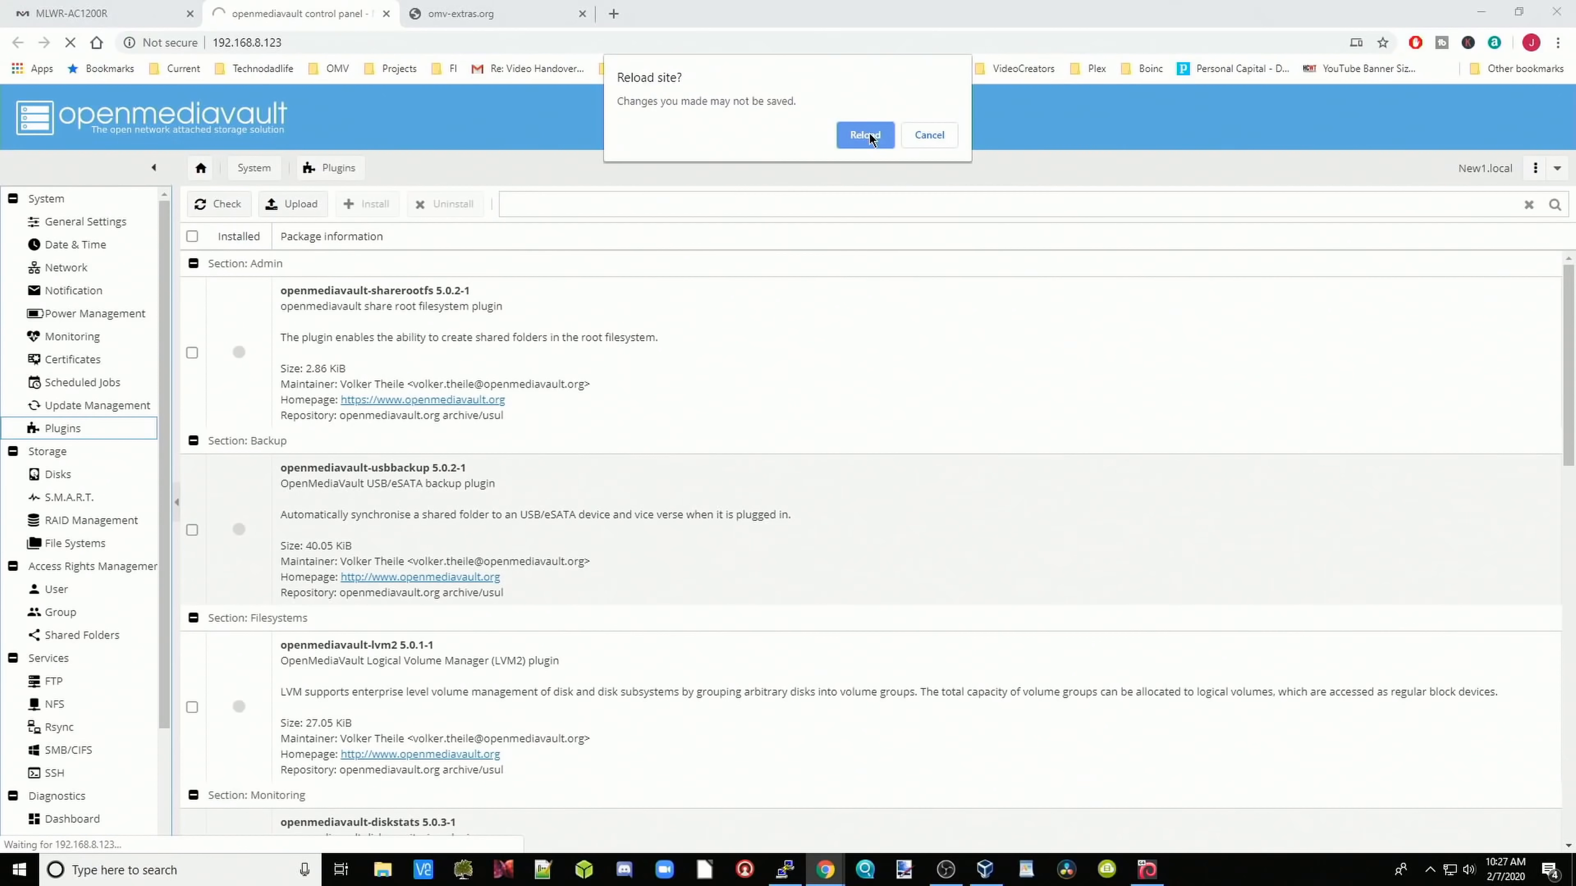
left_click(865, 136)
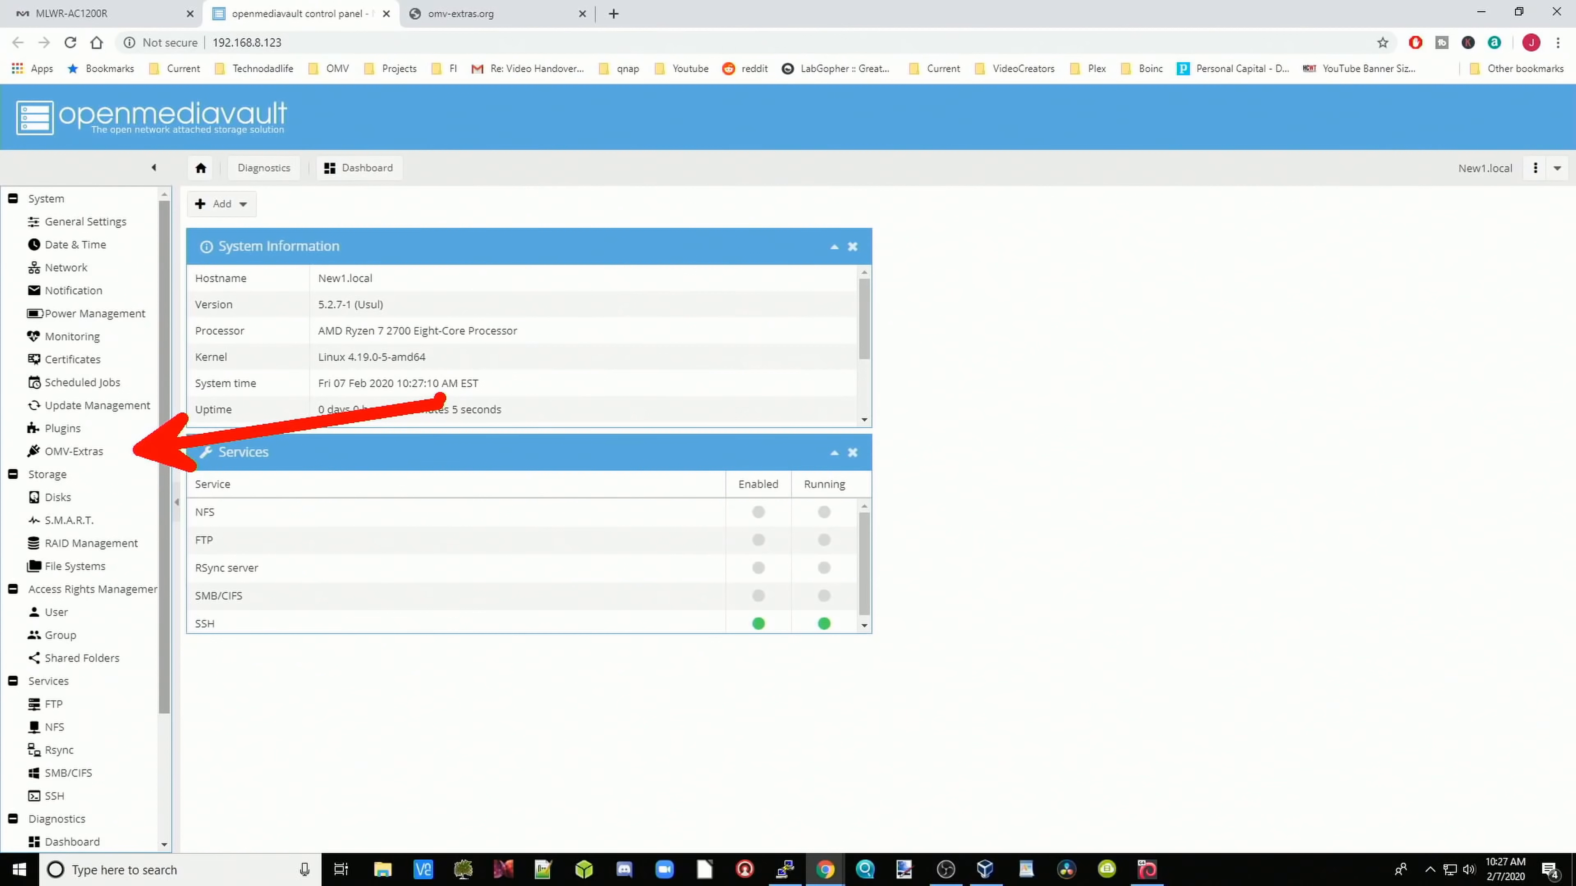
left_click(76, 427)
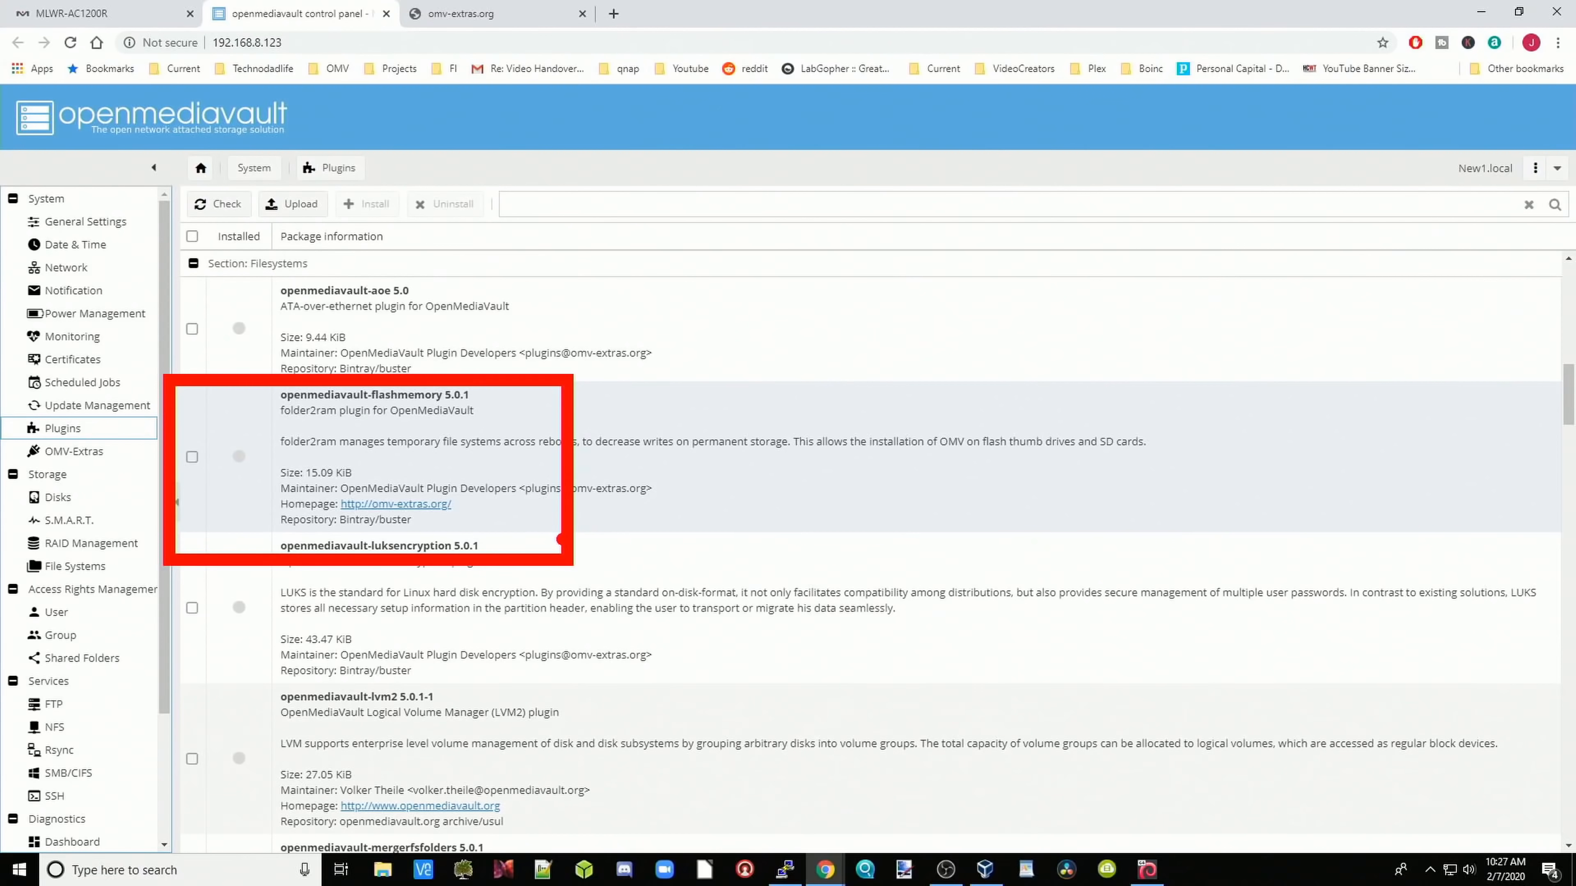
Step: Install the openmediavault-flashmemory and openmediavault-resetperms plugins, check the Plugins list, then go to OMV-Extras
left_click(194, 457)
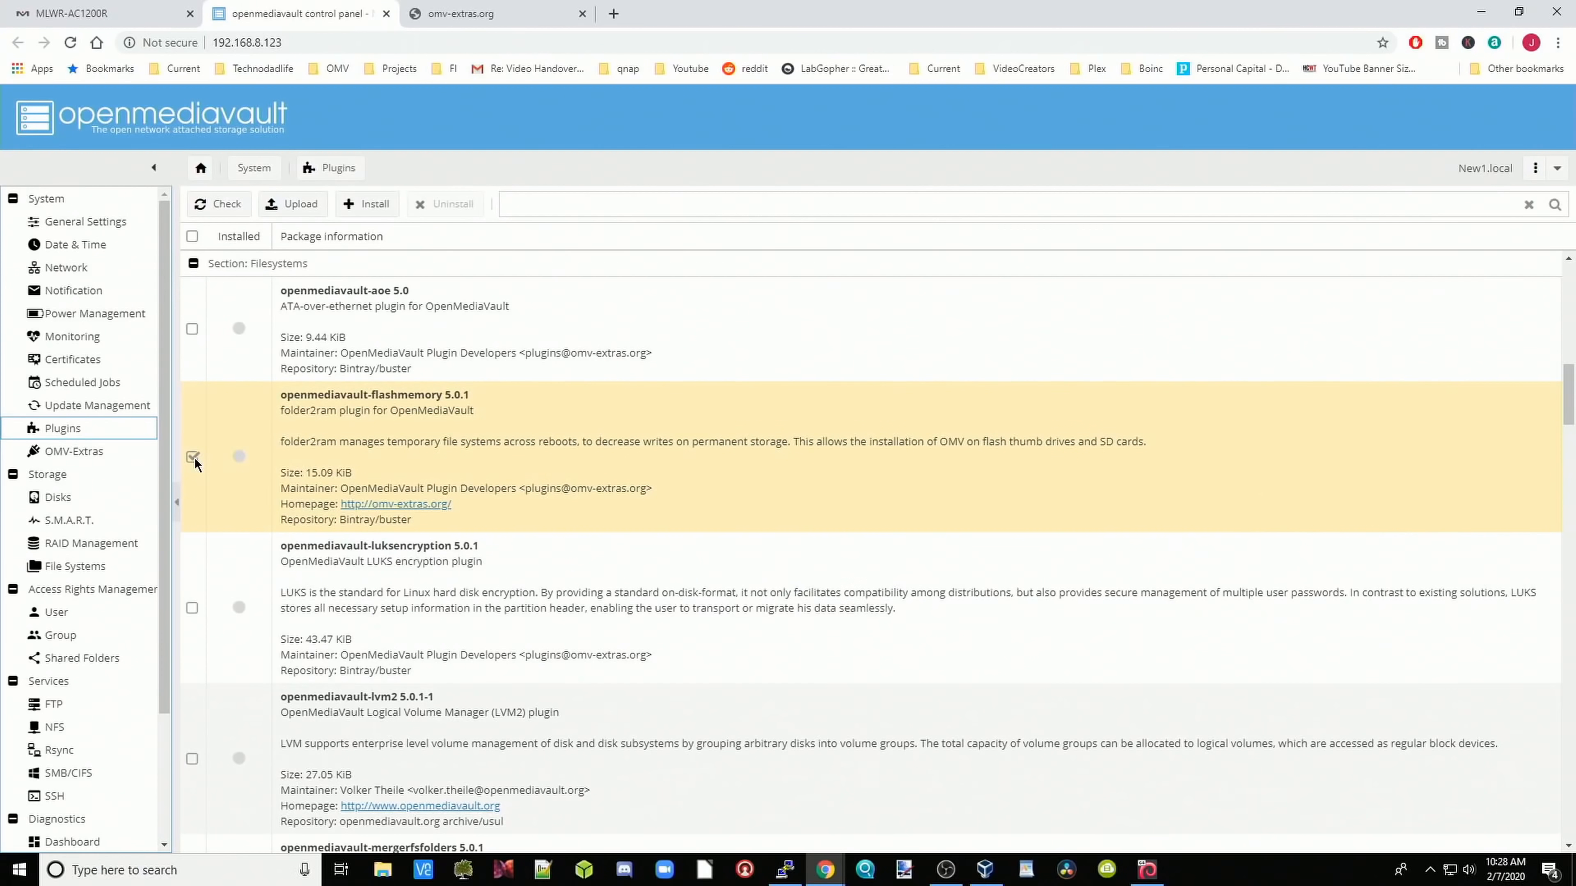
scroll(276, 476, "down", 20)
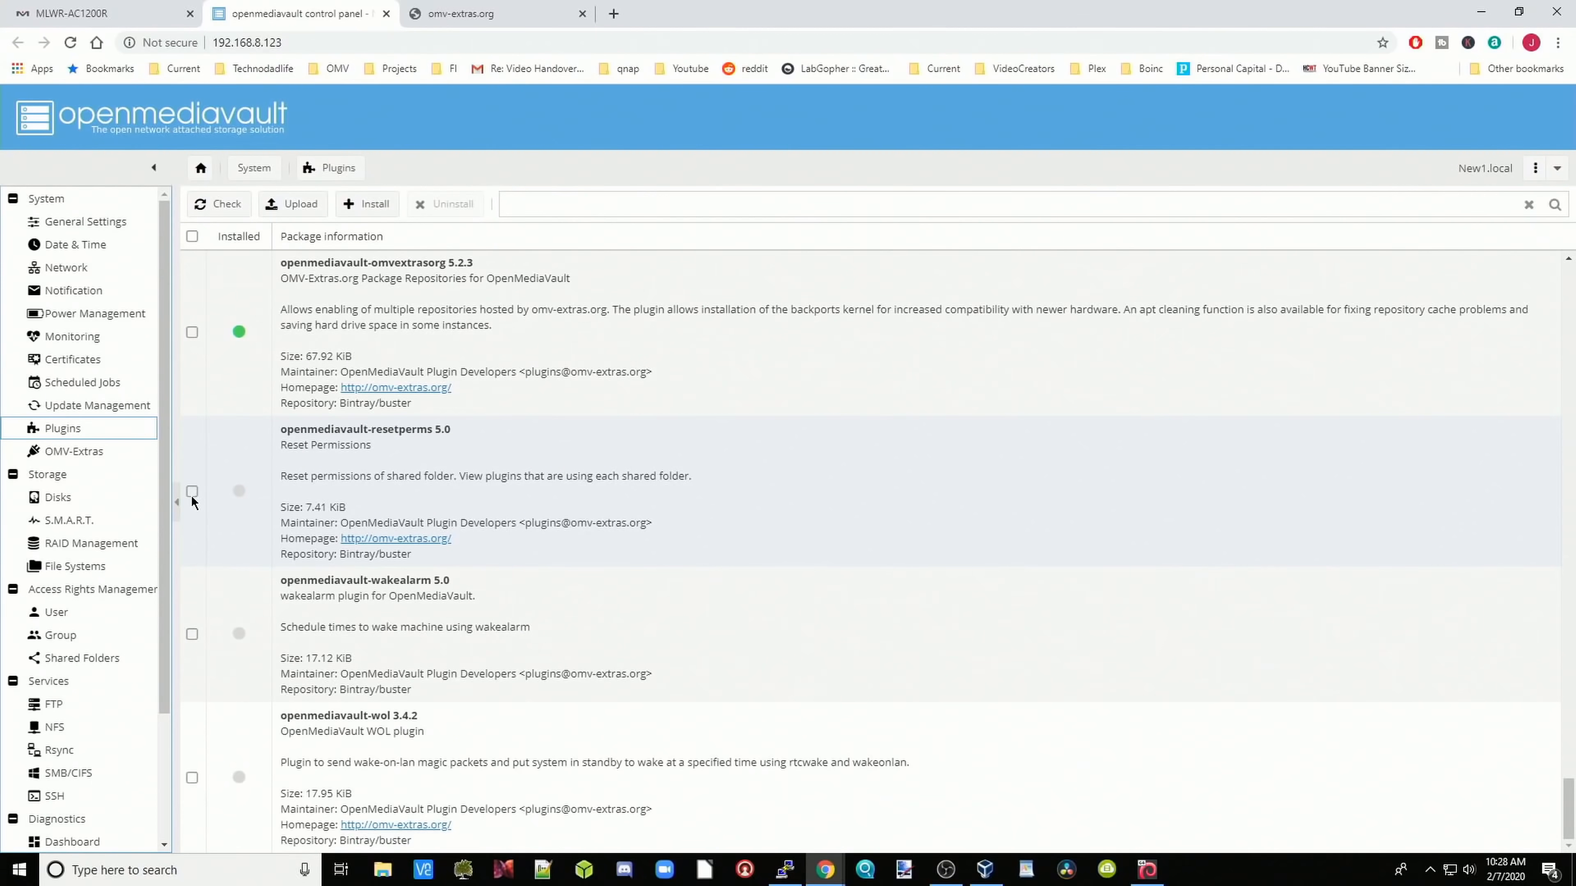
left_click(192, 494)
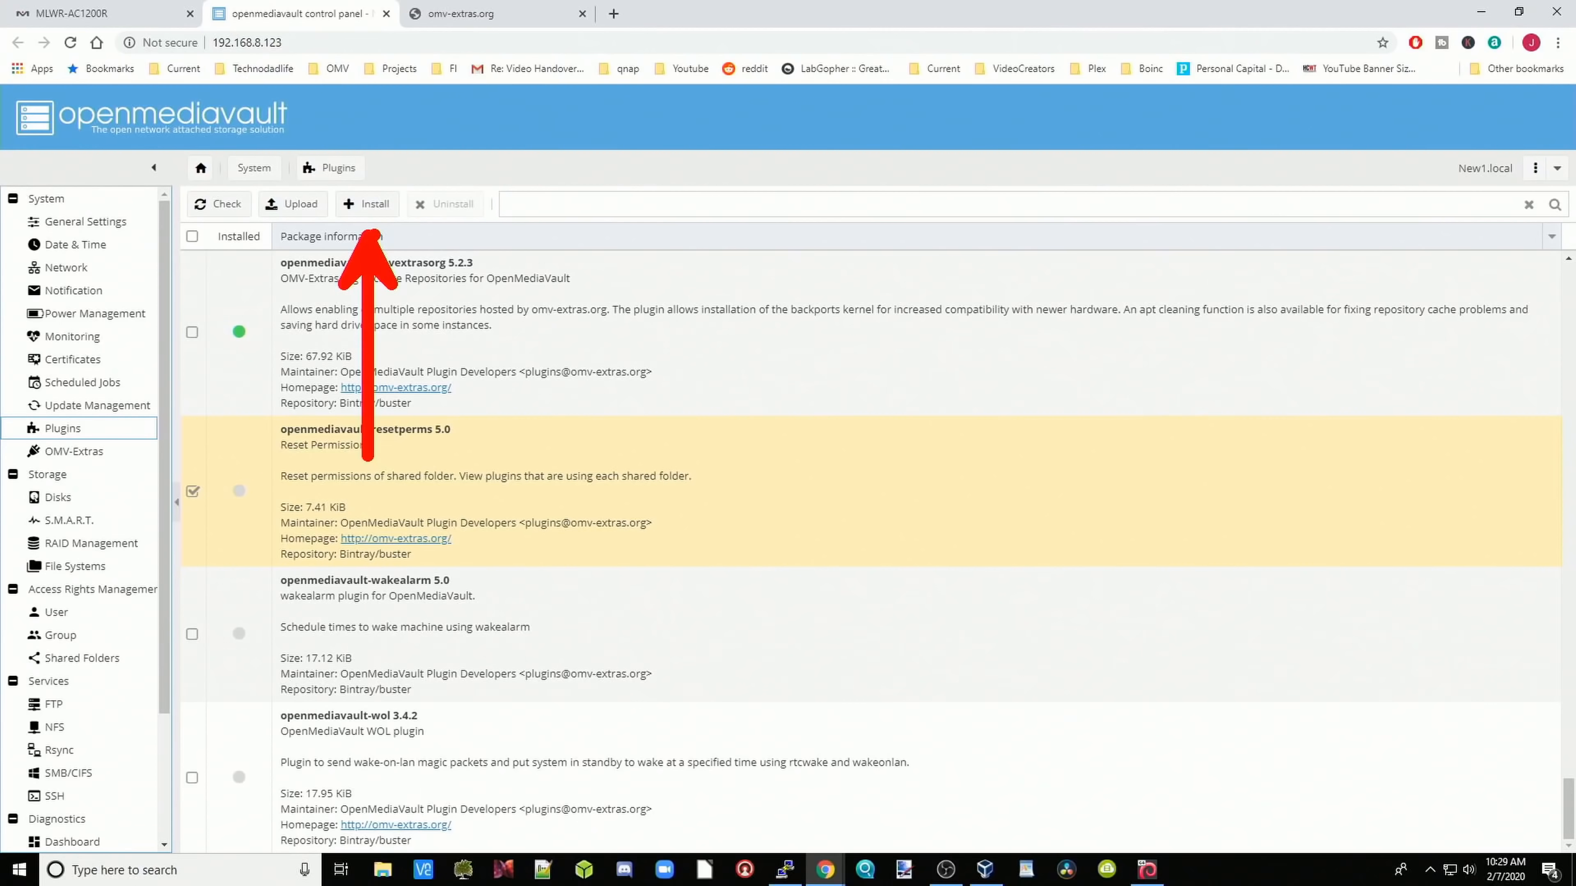
left_click(375, 205)
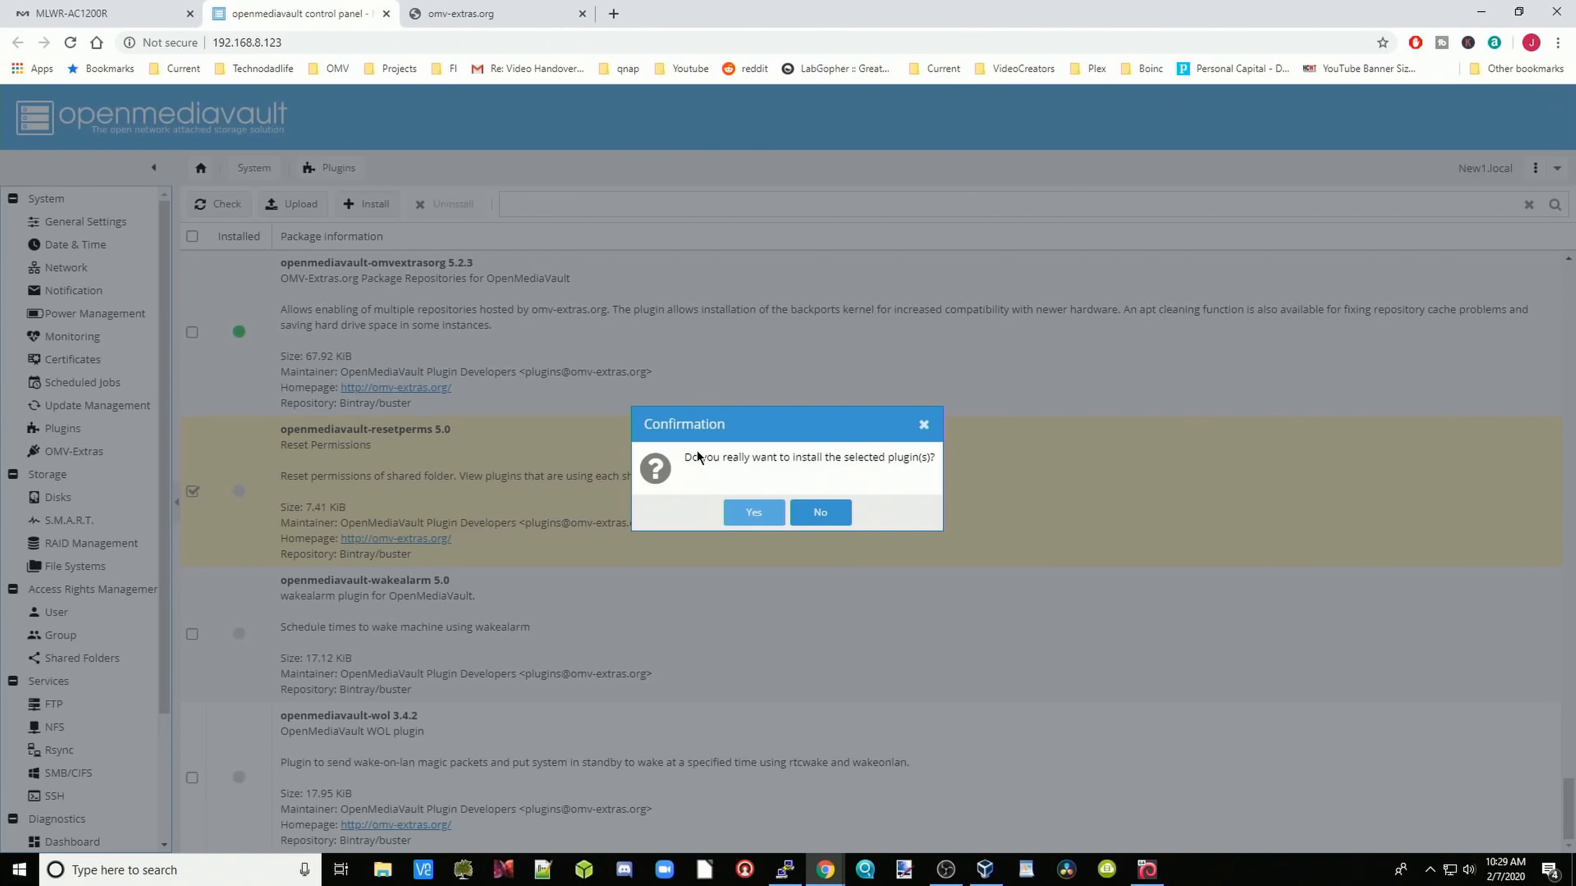
left_click(750, 519)
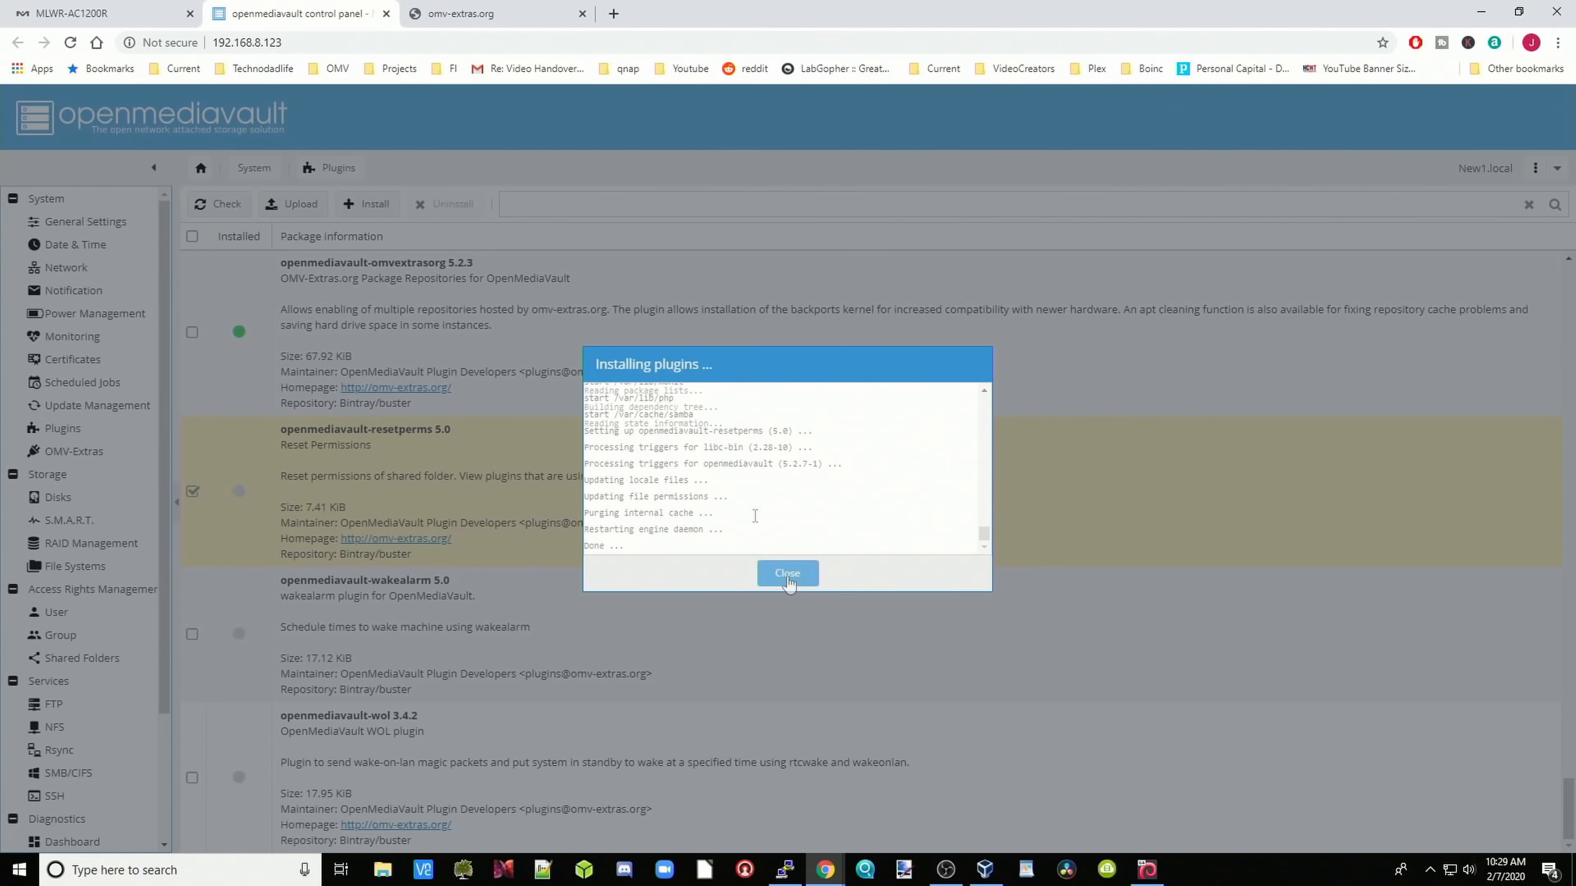
left_click(788, 573)
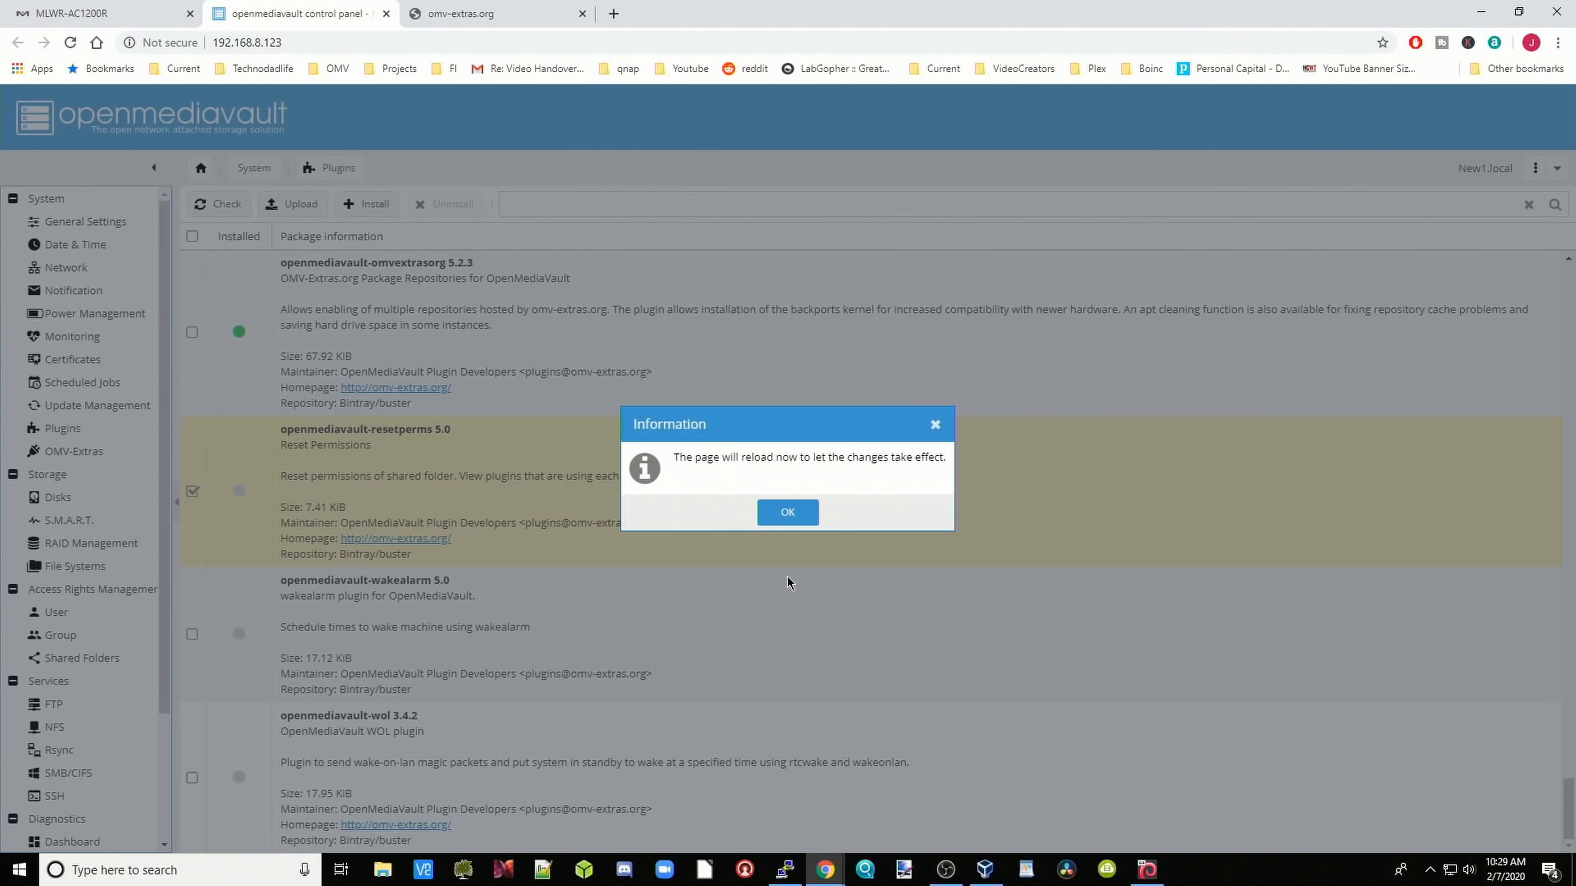
left_click(783, 515)
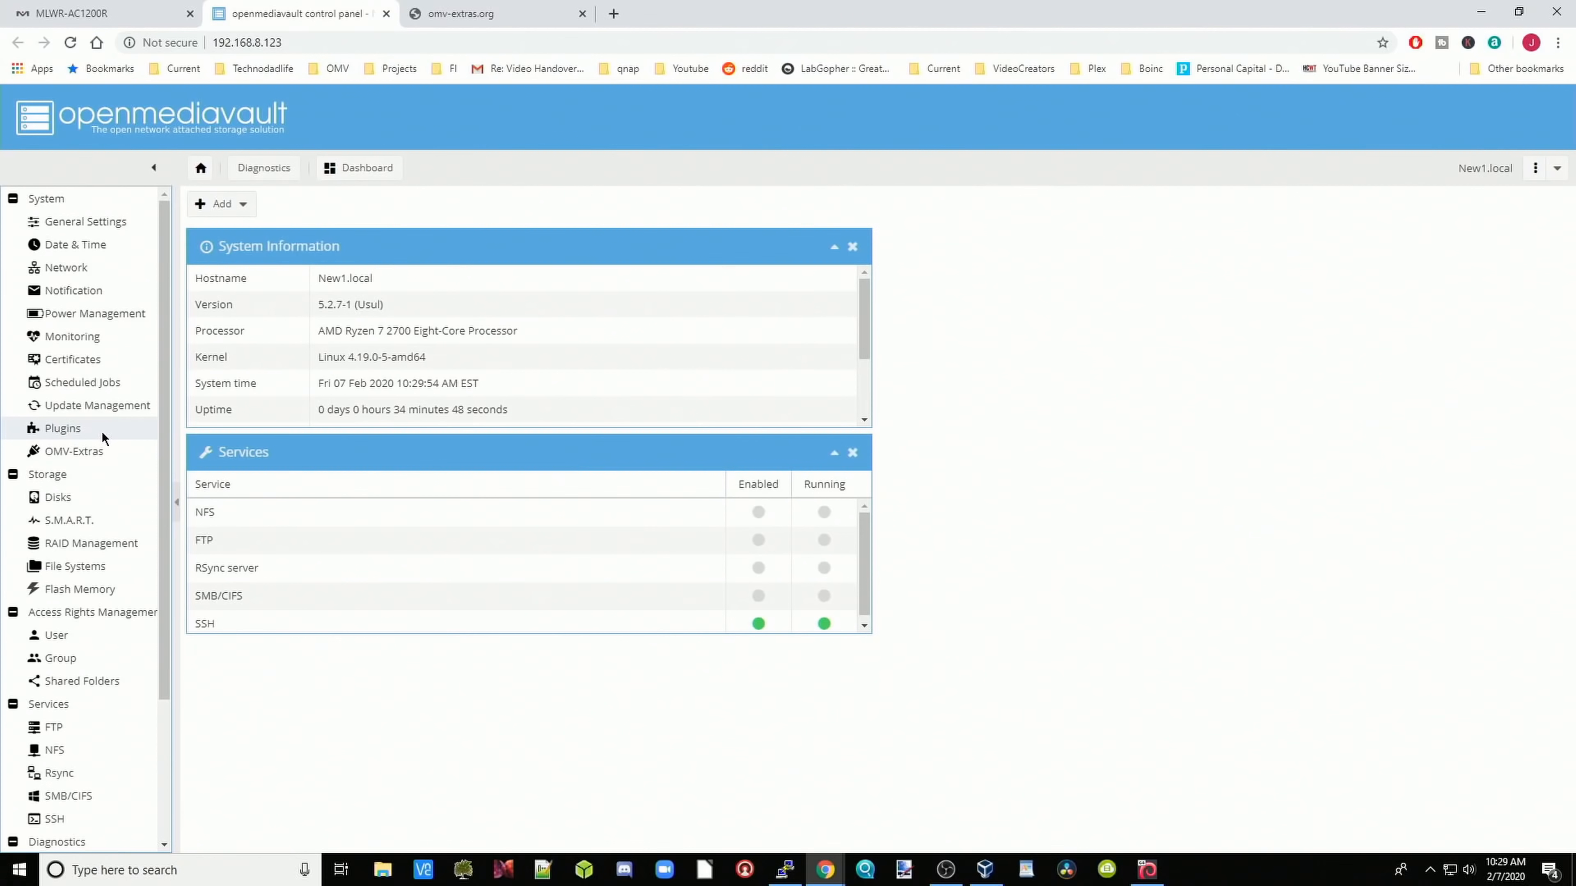
left_click(101, 431)
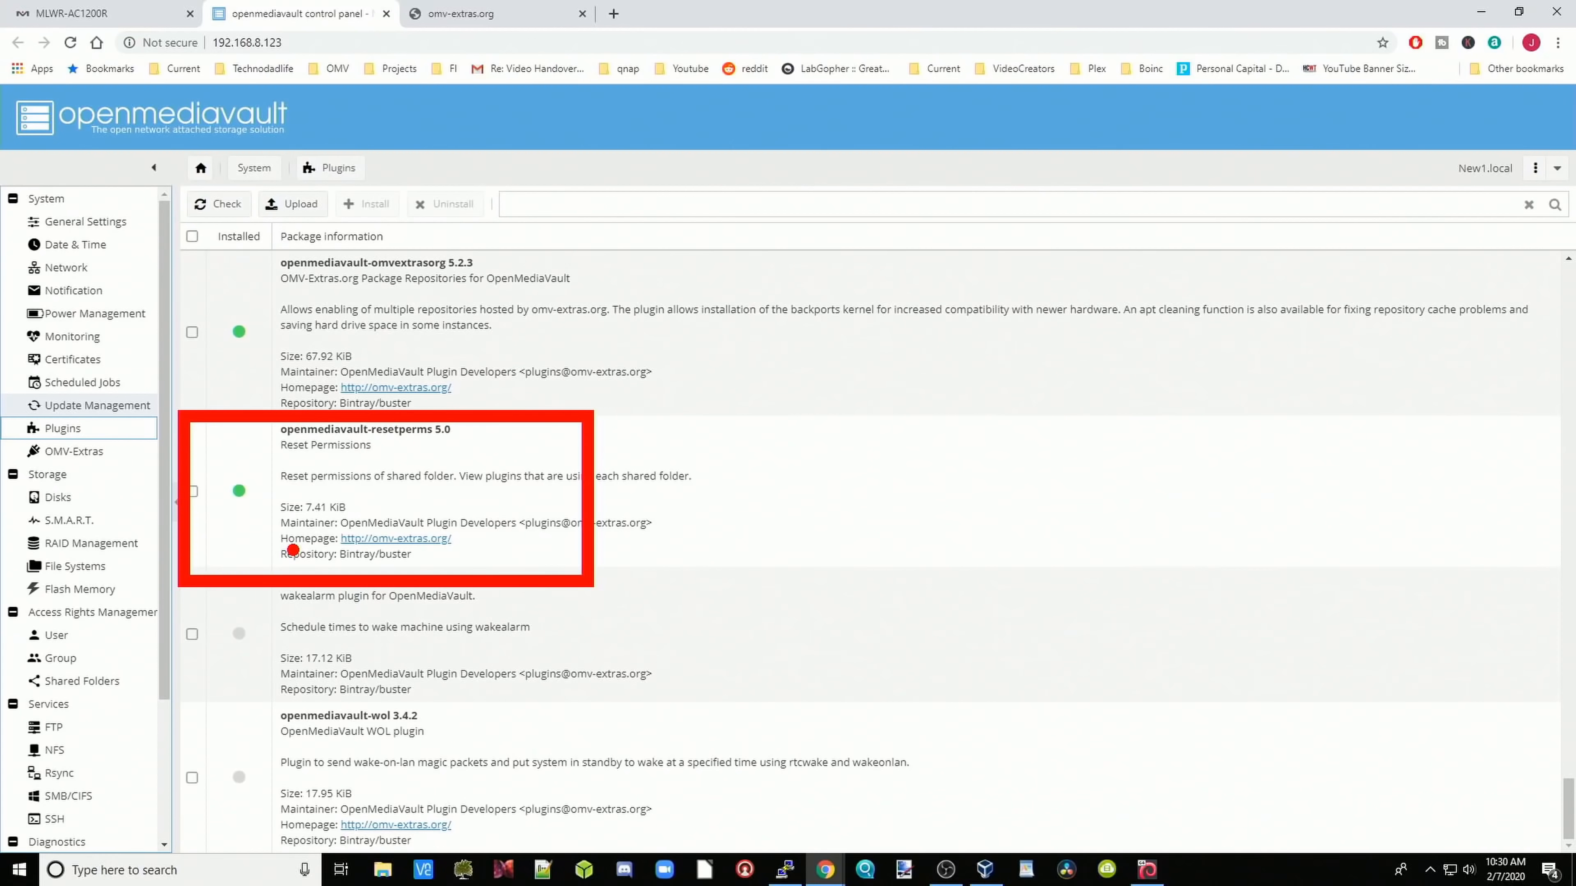
left_click(99, 450)
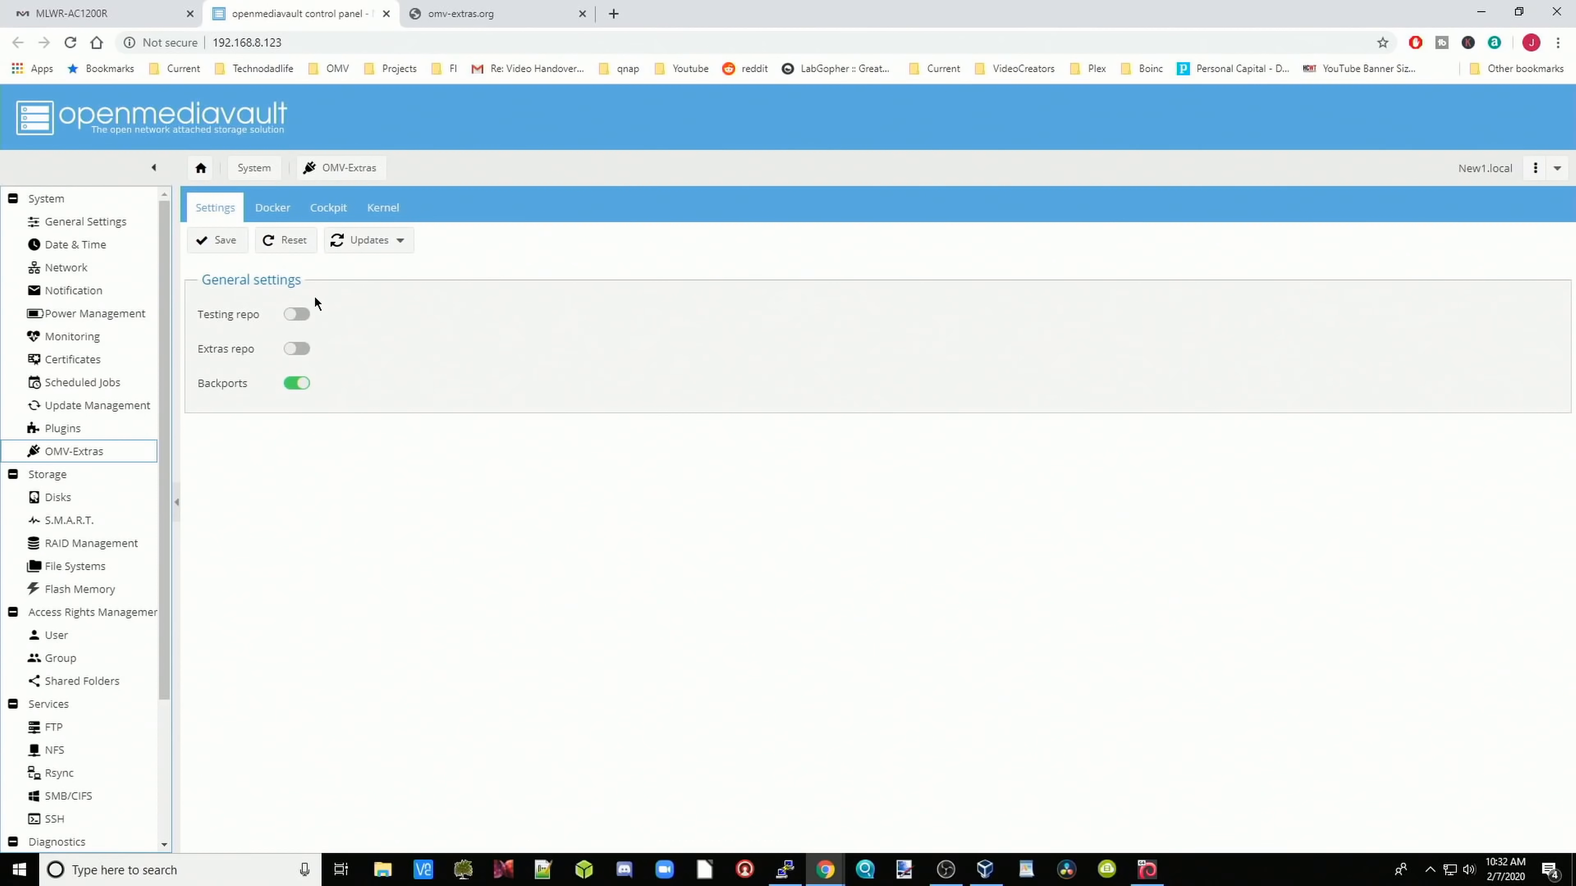
Step: Install Docker from the OMV-Extras Docker tab
left_click(274, 219)
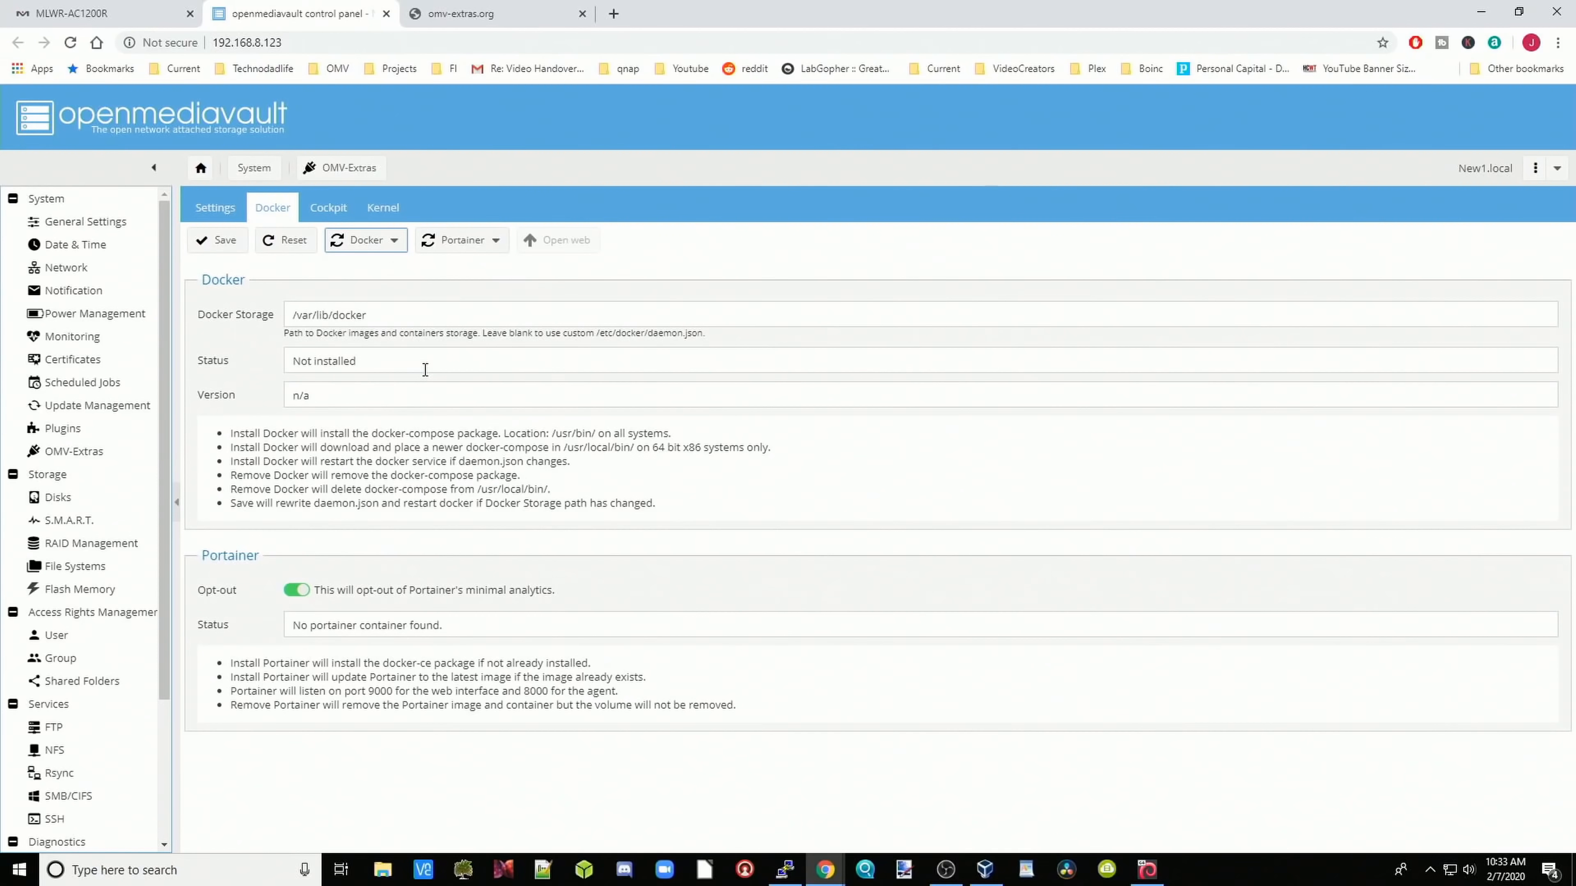
left_click(379, 244)
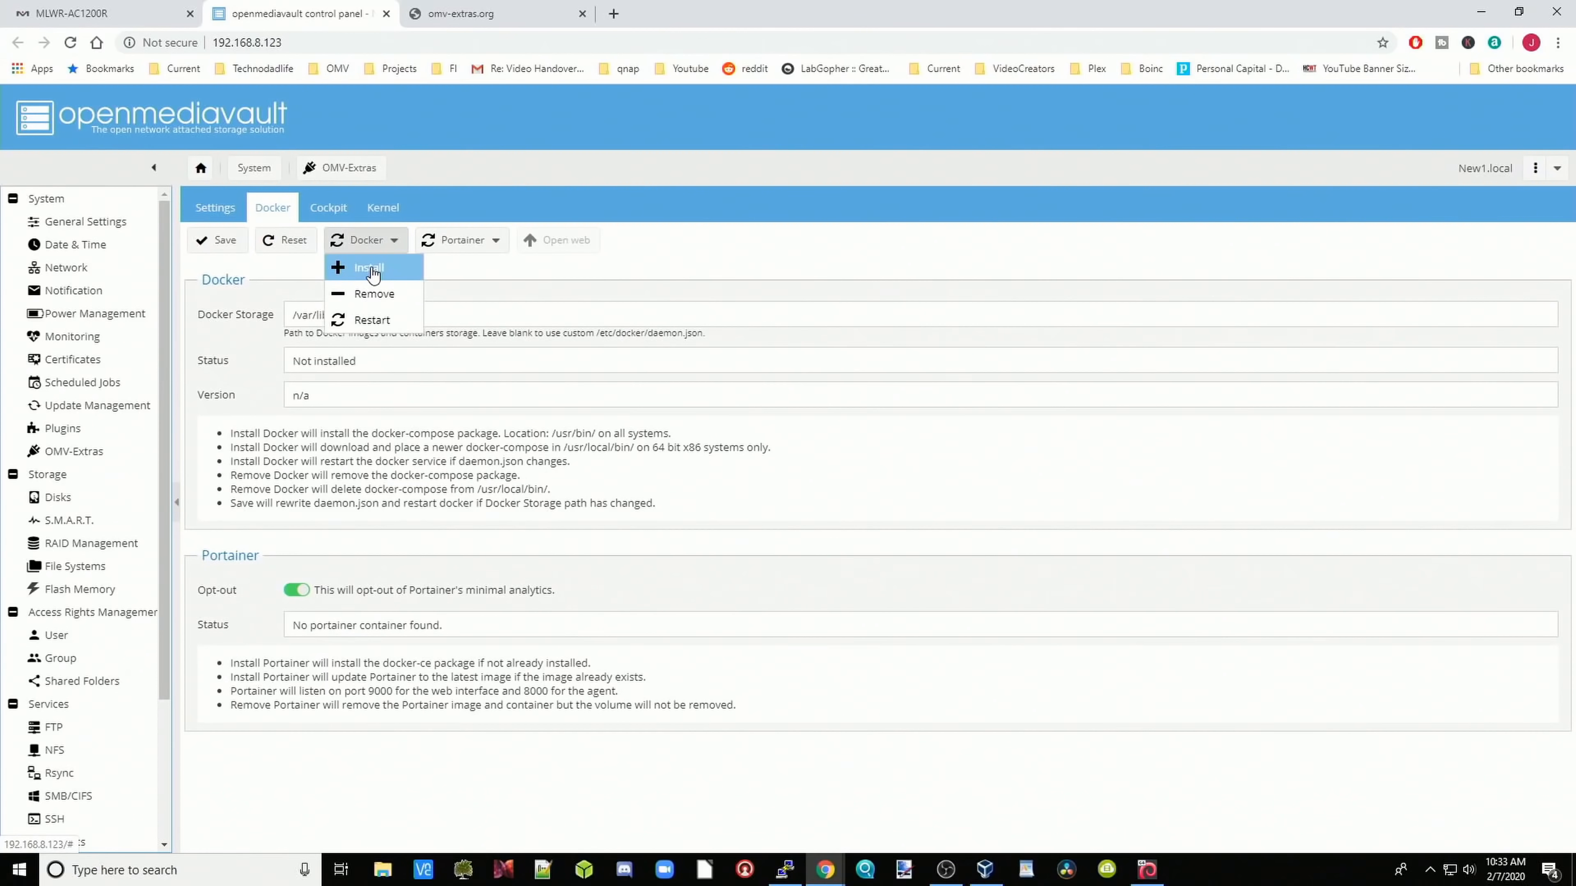
left_click(371, 268)
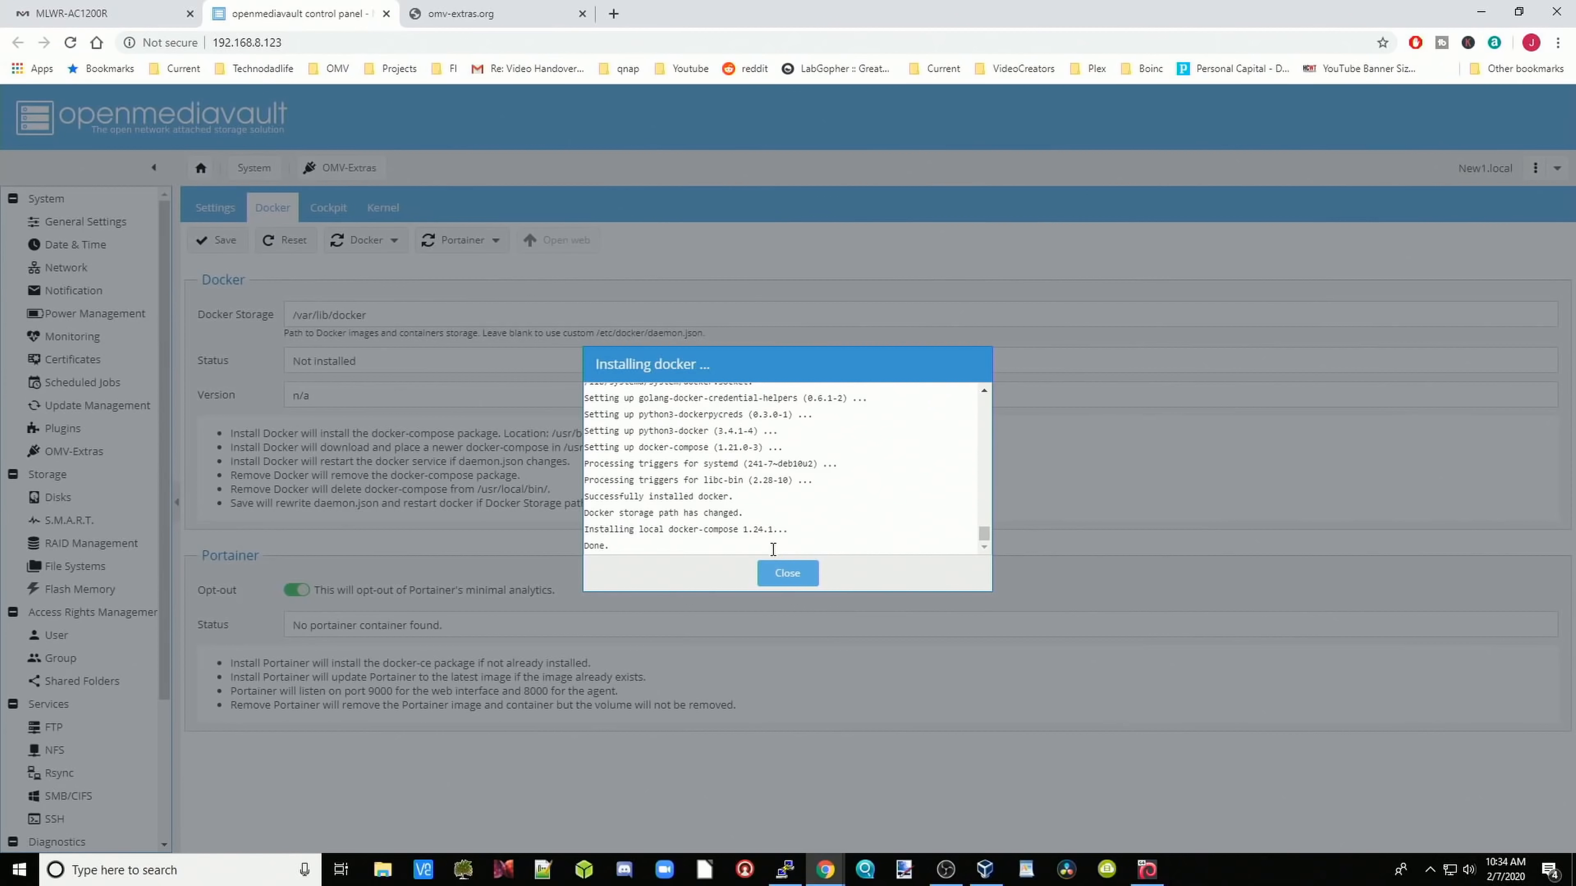
left_click(784, 576)
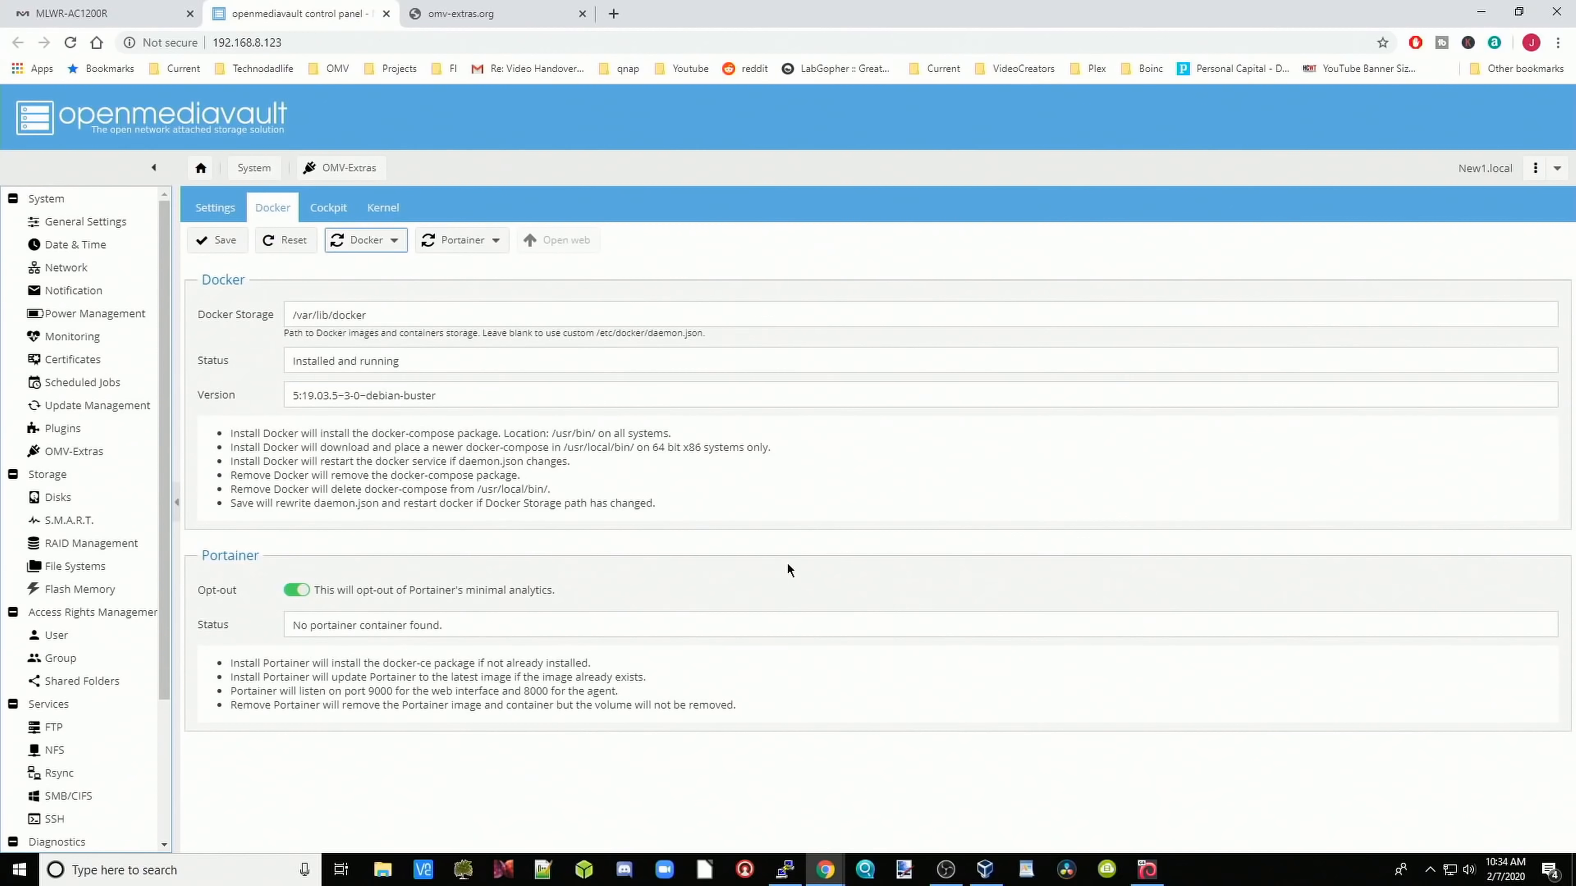
Step: Install Portainer from the same Docker tab
left_click(473, 247)
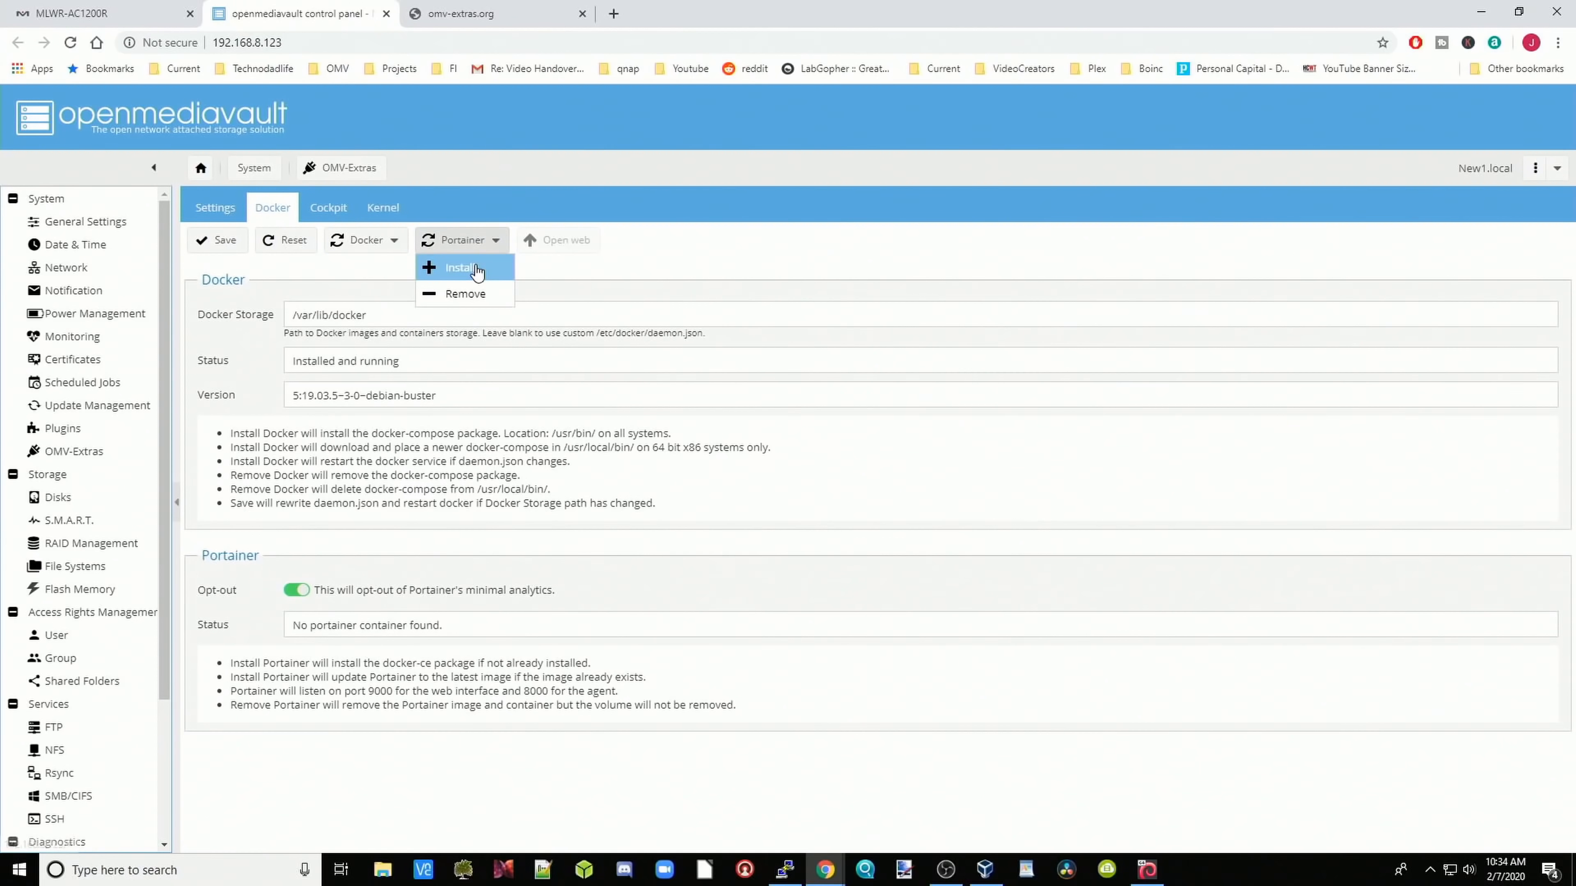
left_click(475, 267)
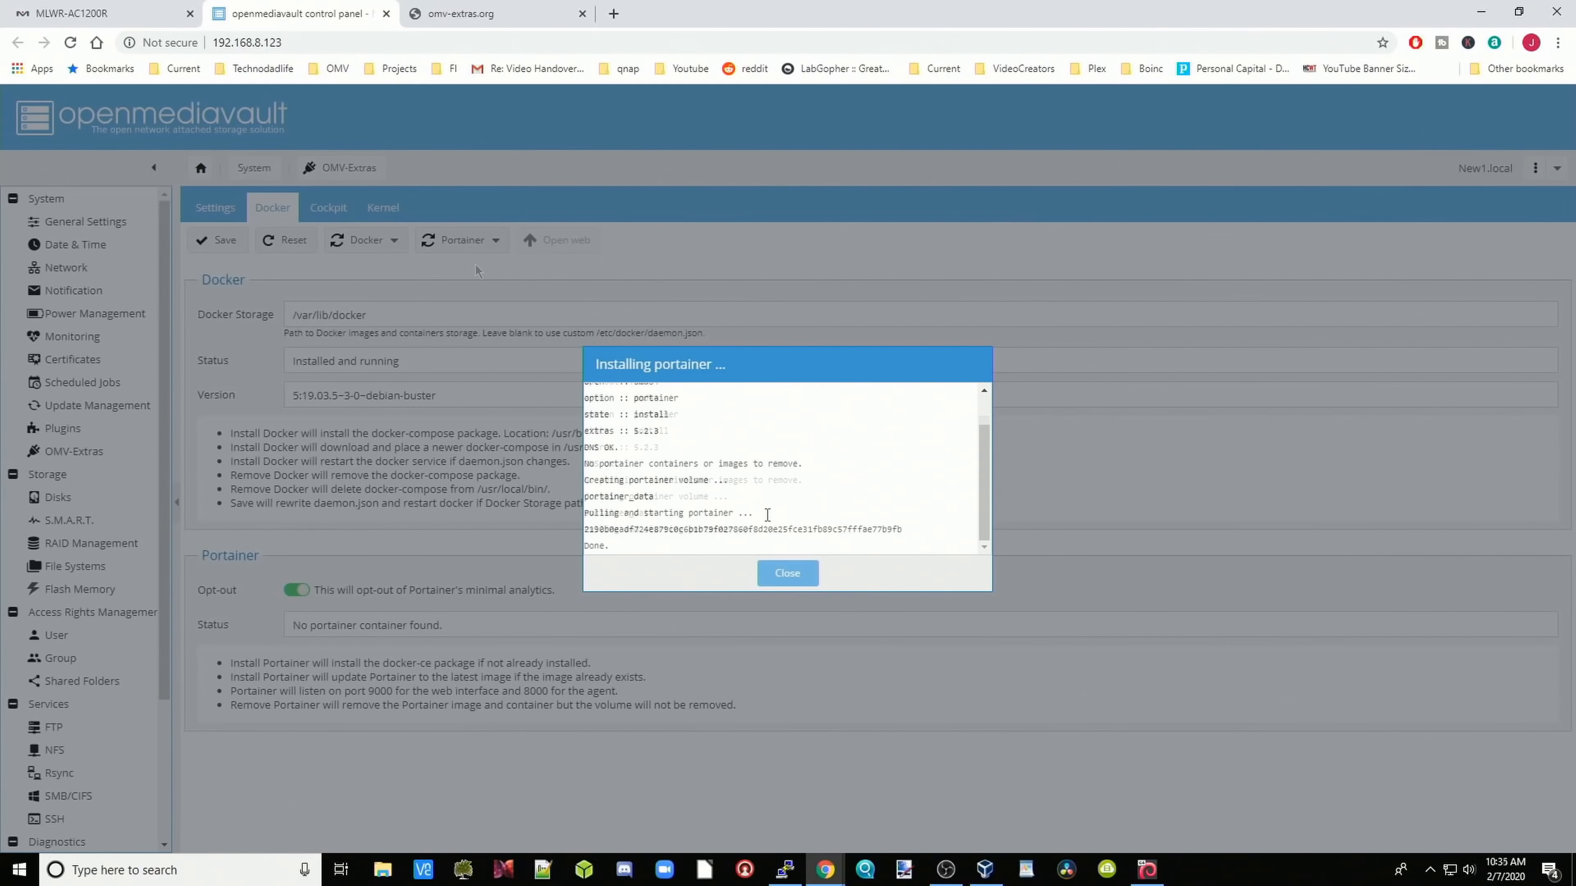
left_click(795, 583)
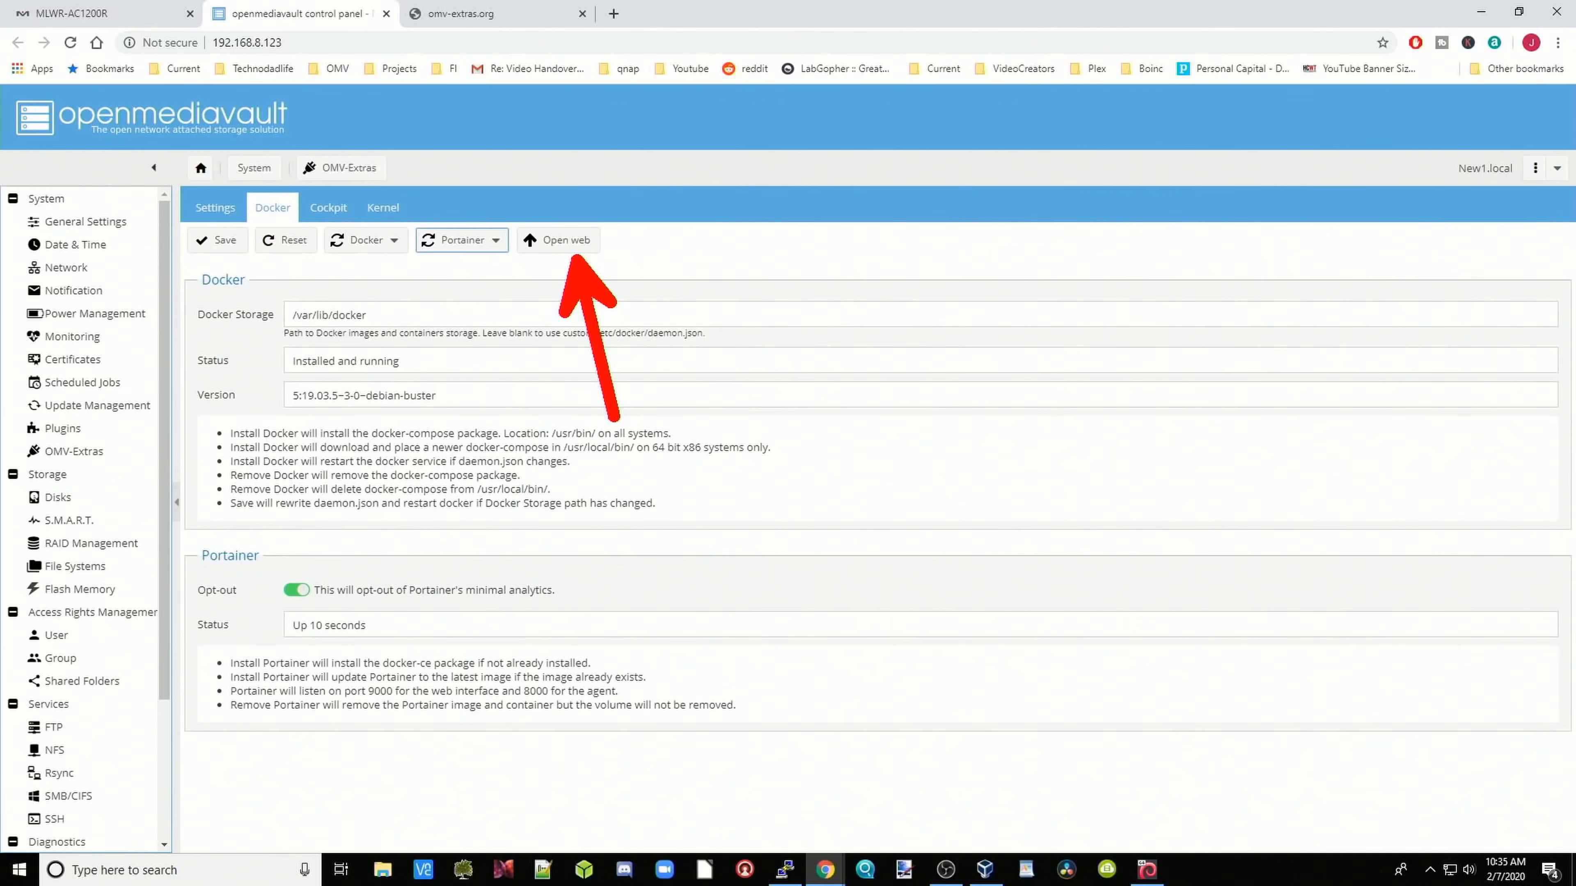
Step: Open Portainer's web interface and create the admin user with a confirmed password
left_click(560, 243)
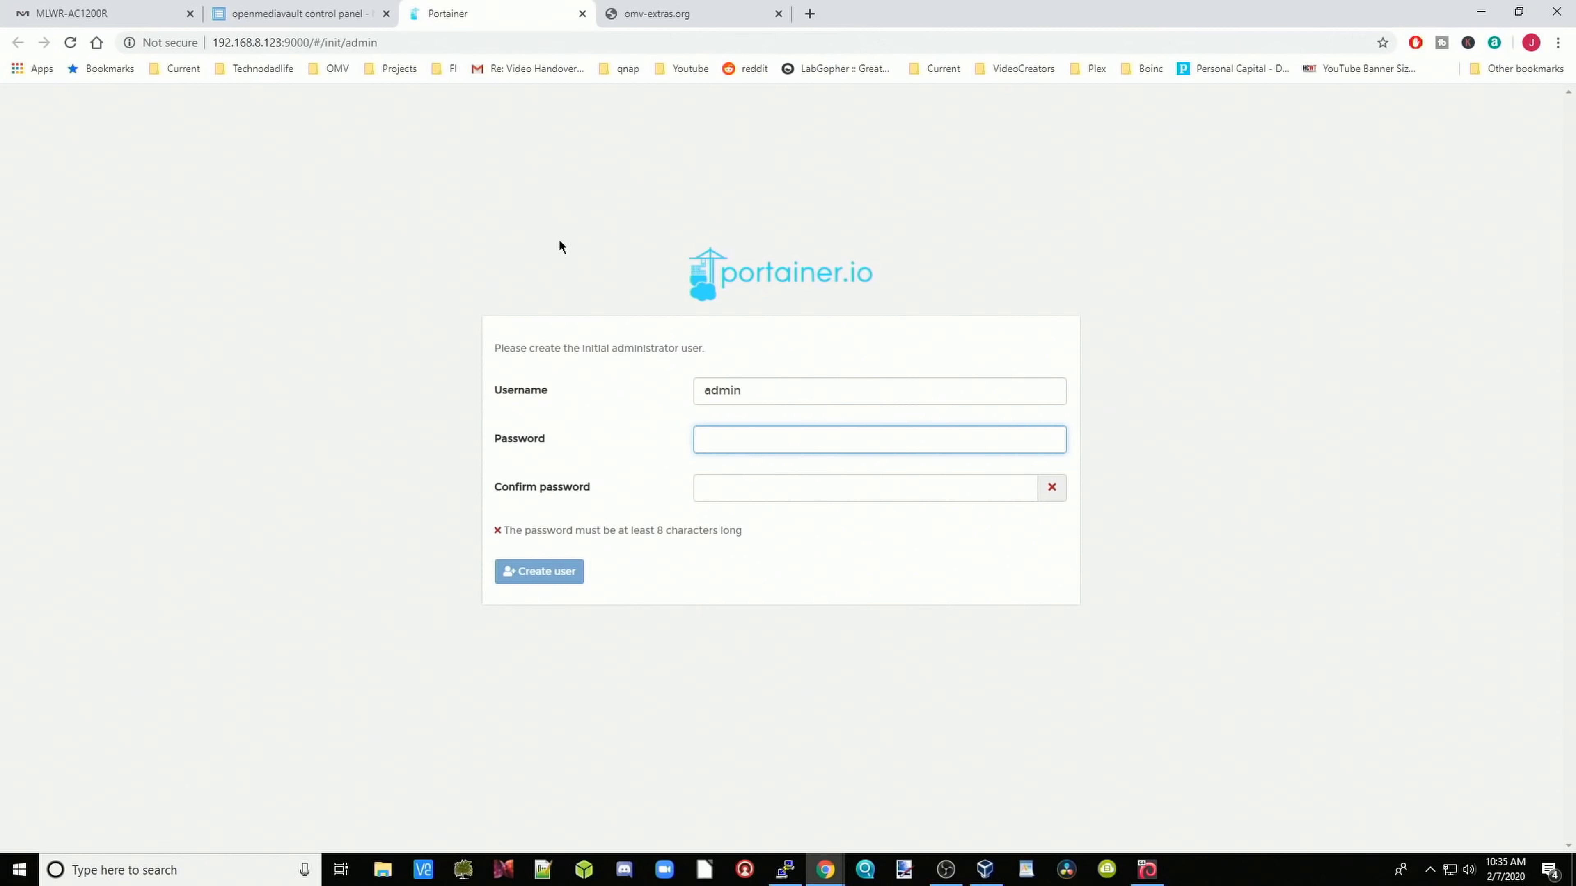
type("••••••••")
left_click(812, 497)
type("••••••••")
left_click(548, 572)
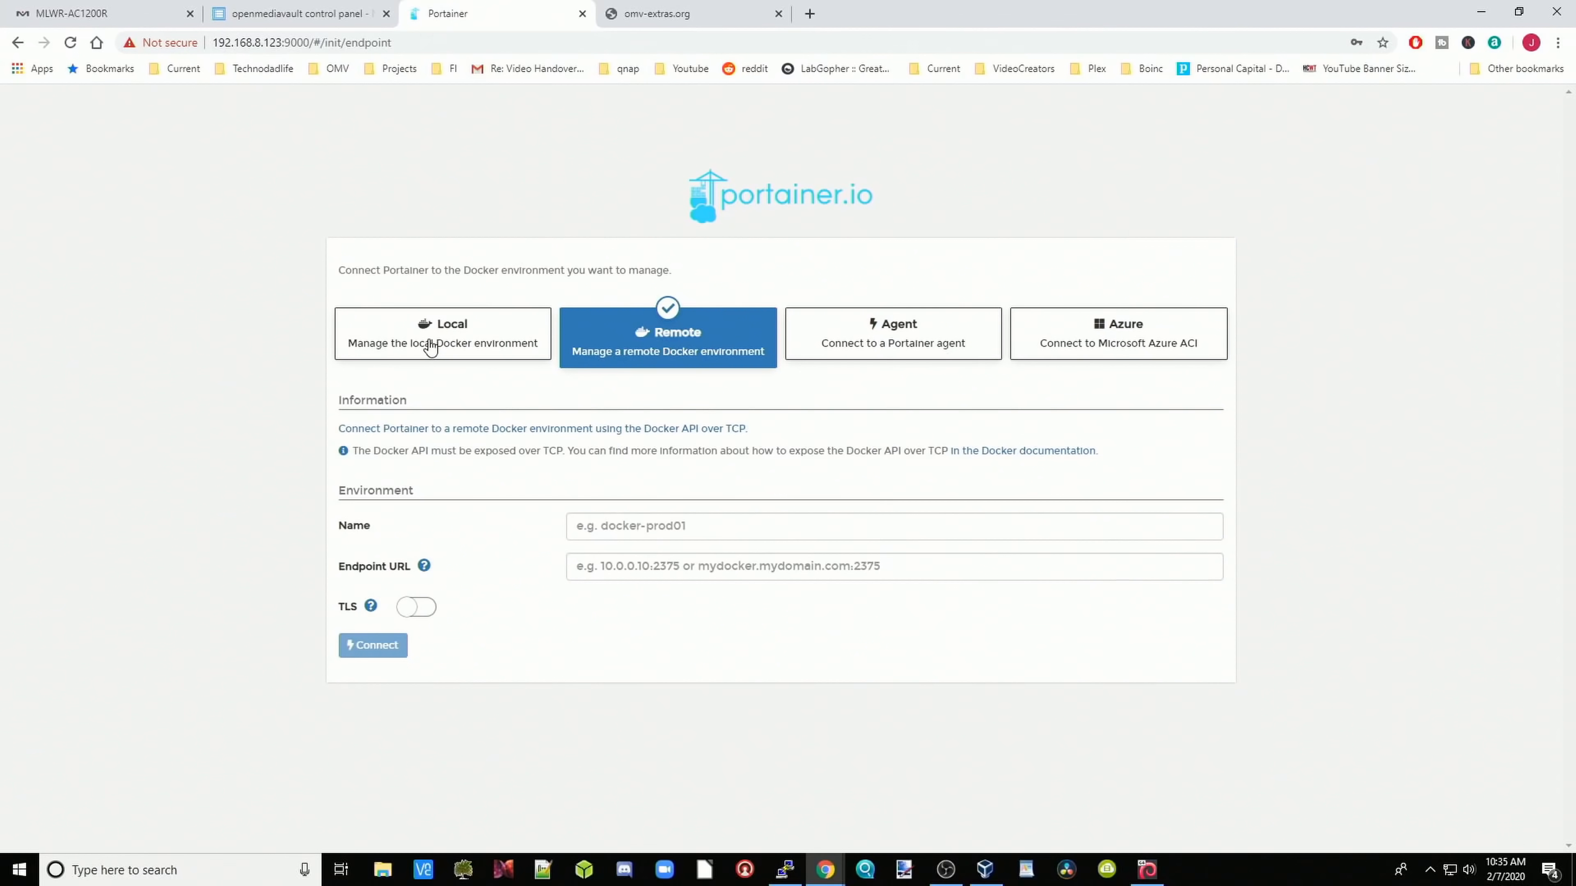
Step: Connect Portainer to the Local Docker environment, view the local endpoint, then return to openmediavault
left_click(430, 348)
left_click(373, 607)
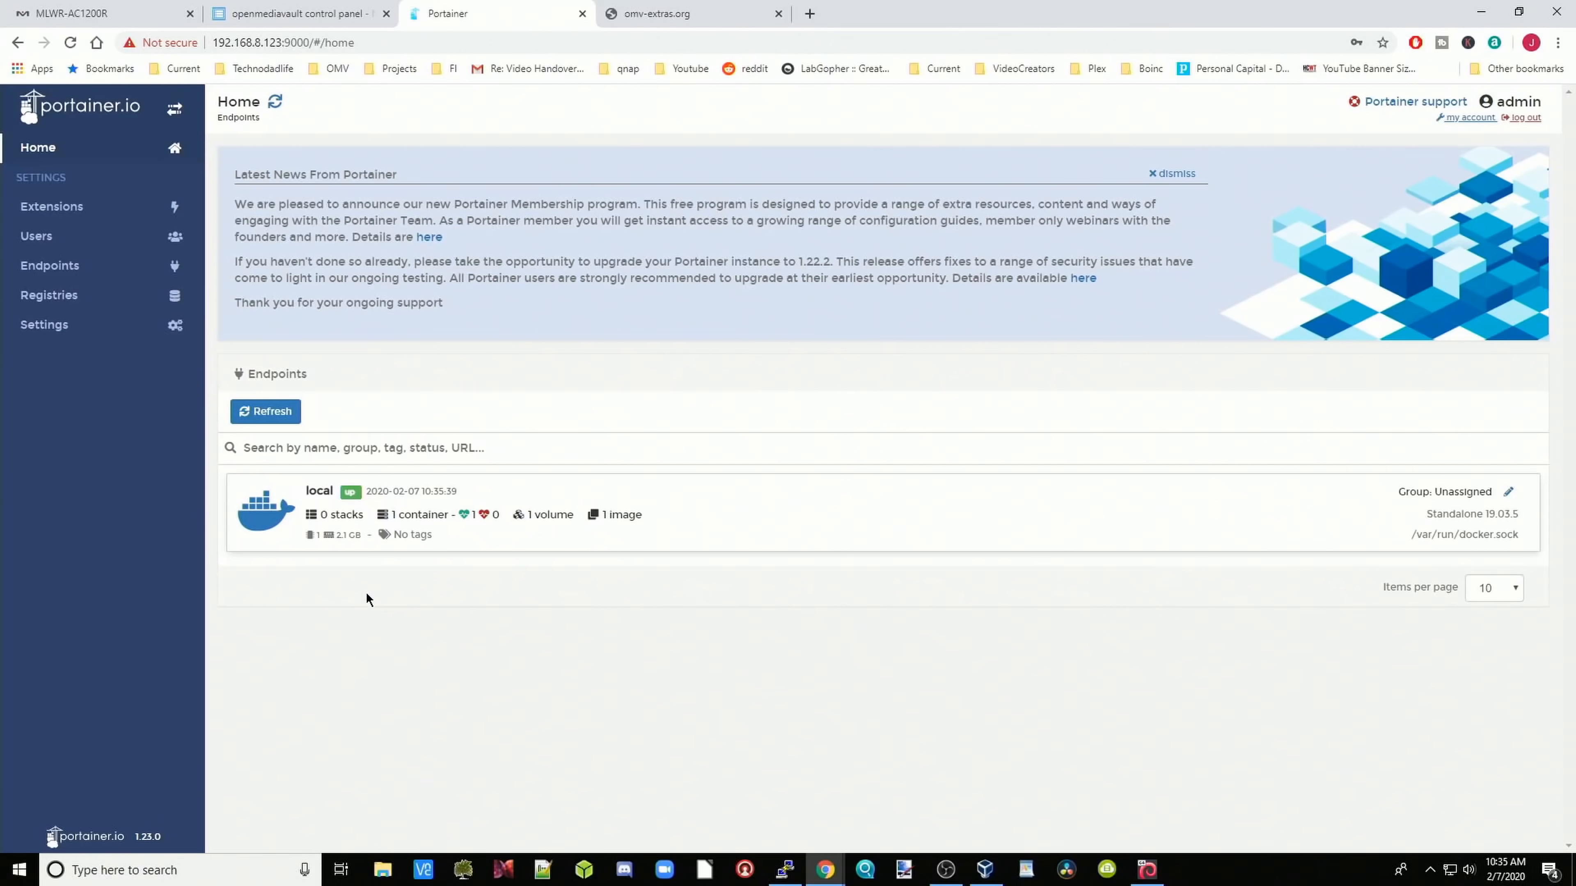
left_click(270, 524)
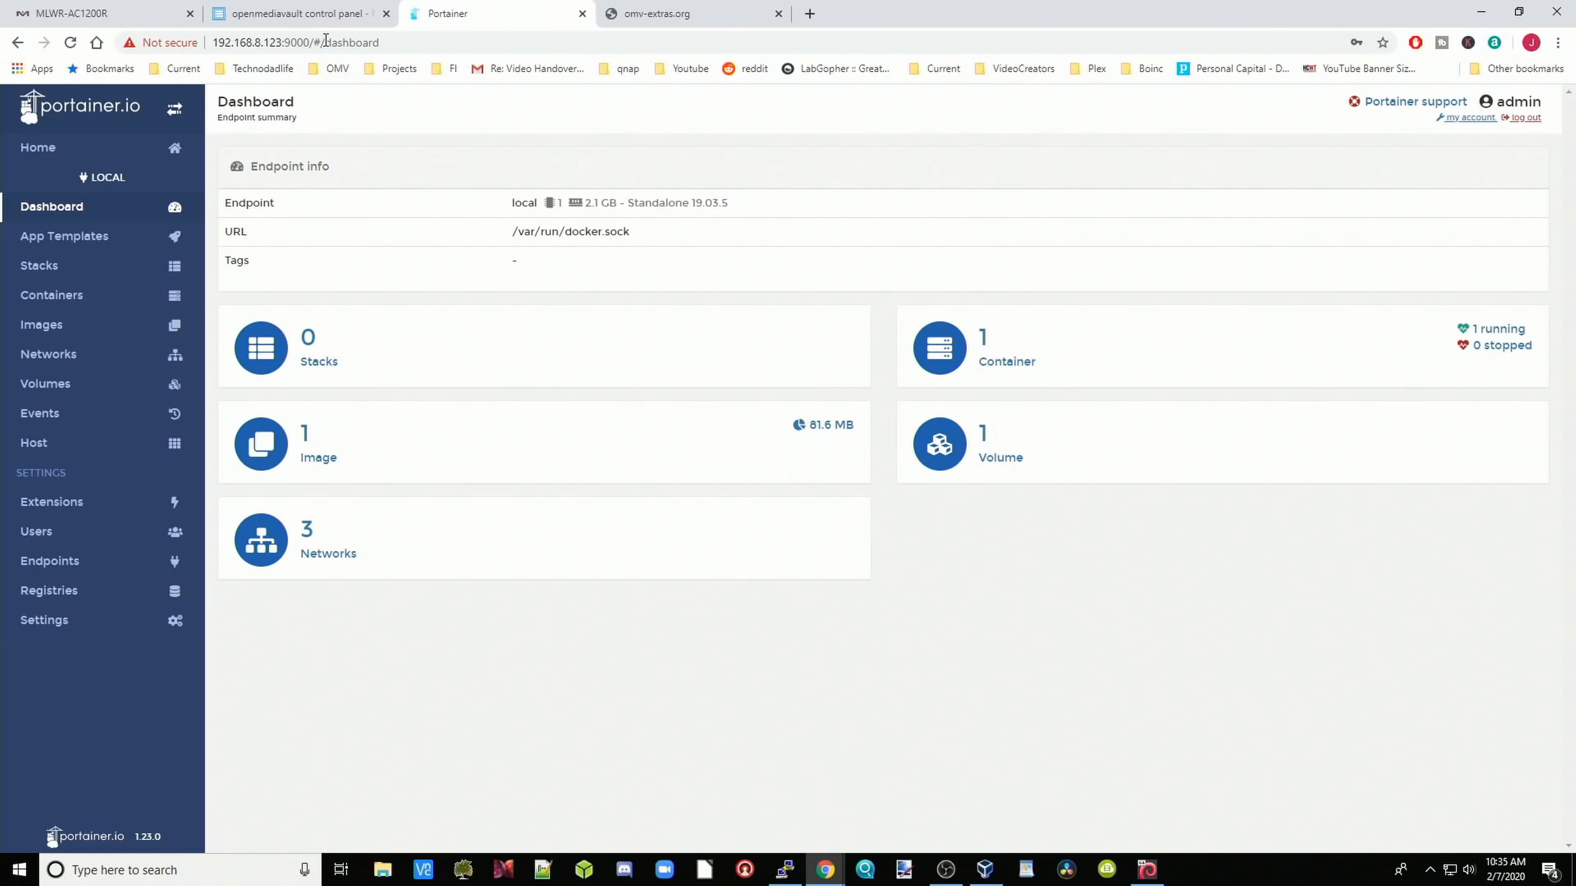
left_click(329, 15)
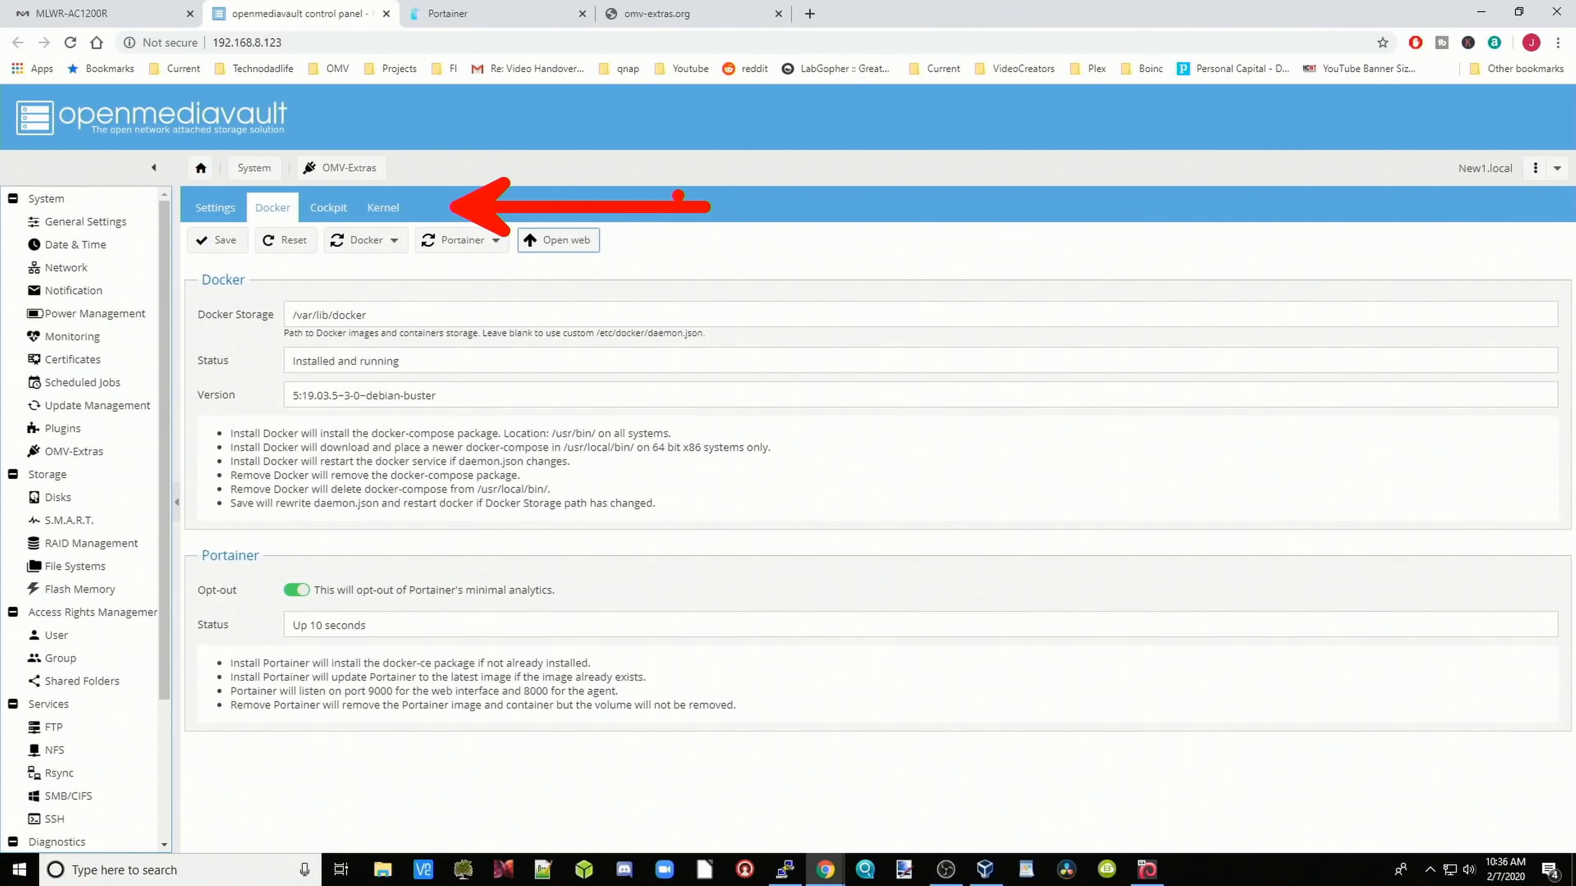
Step: Move from the Cockpit tab to the Kernel tab and scroll through the Proxmox, Clonezilla, GParted Live and SystemRescueCD options
left_click_drag(317, 222, 382, 215)
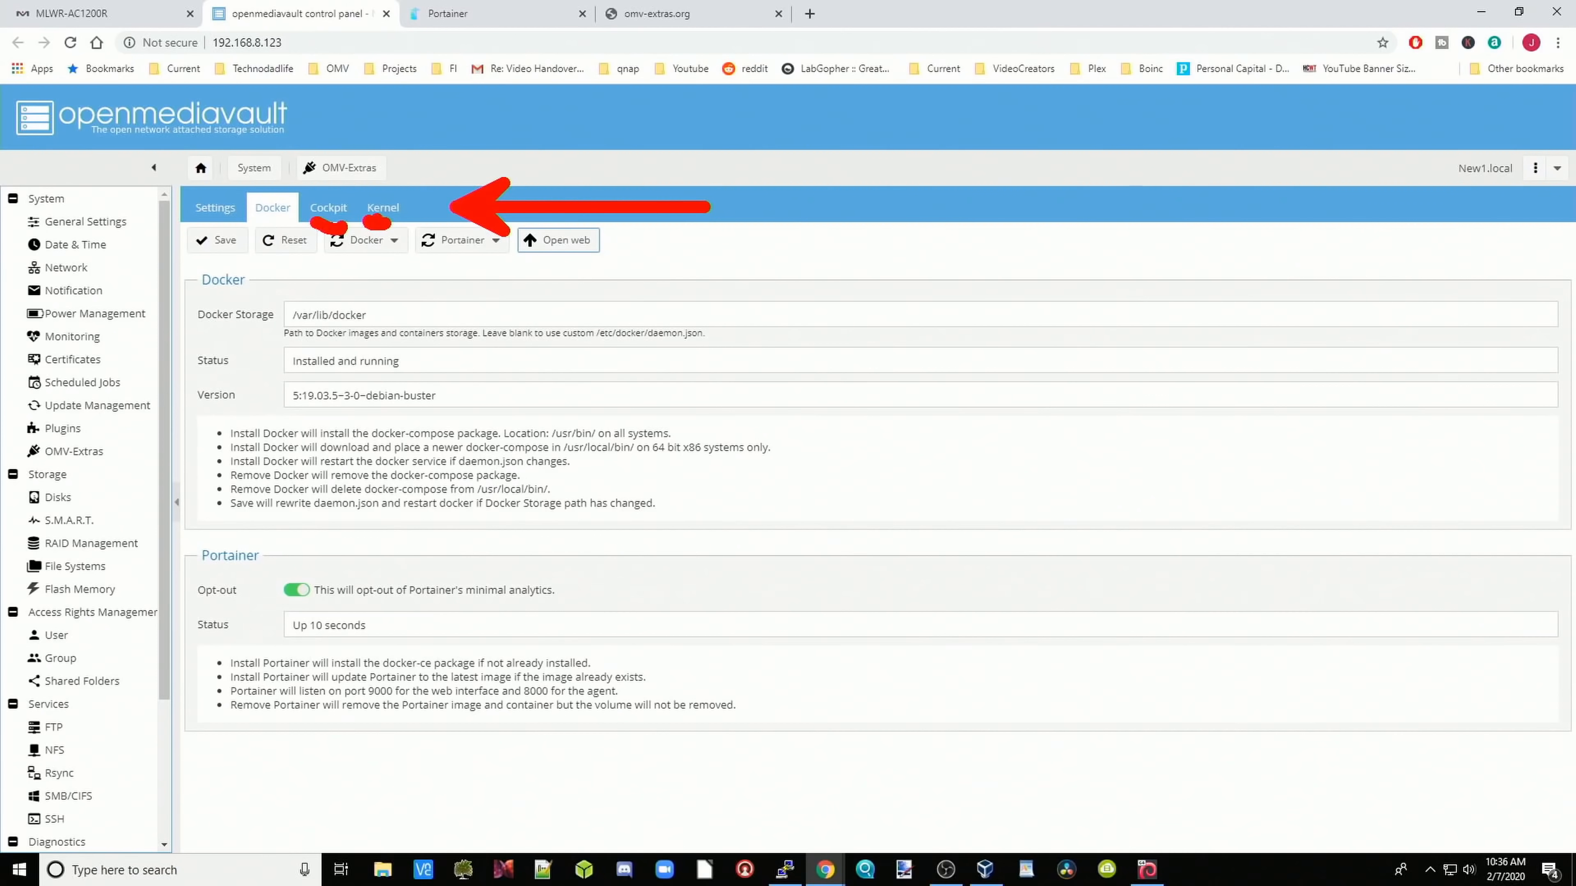
left_click(334, 211)
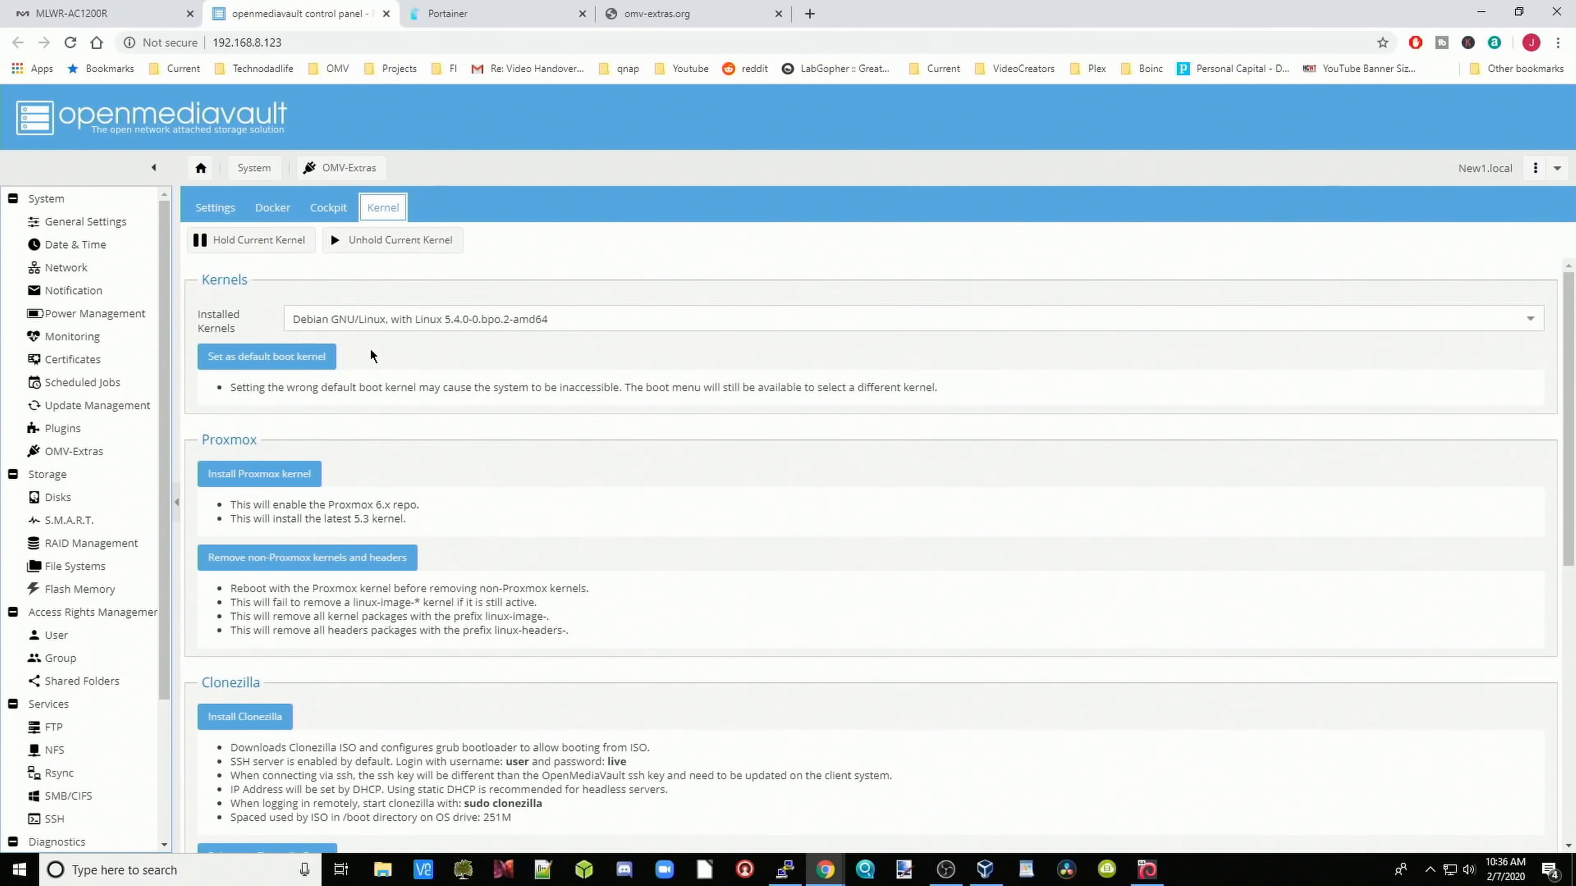
scroll(371, 355, "down", 1)
scroll(371, 355, "up", 1)
scroll(395, 317, "down", 2)
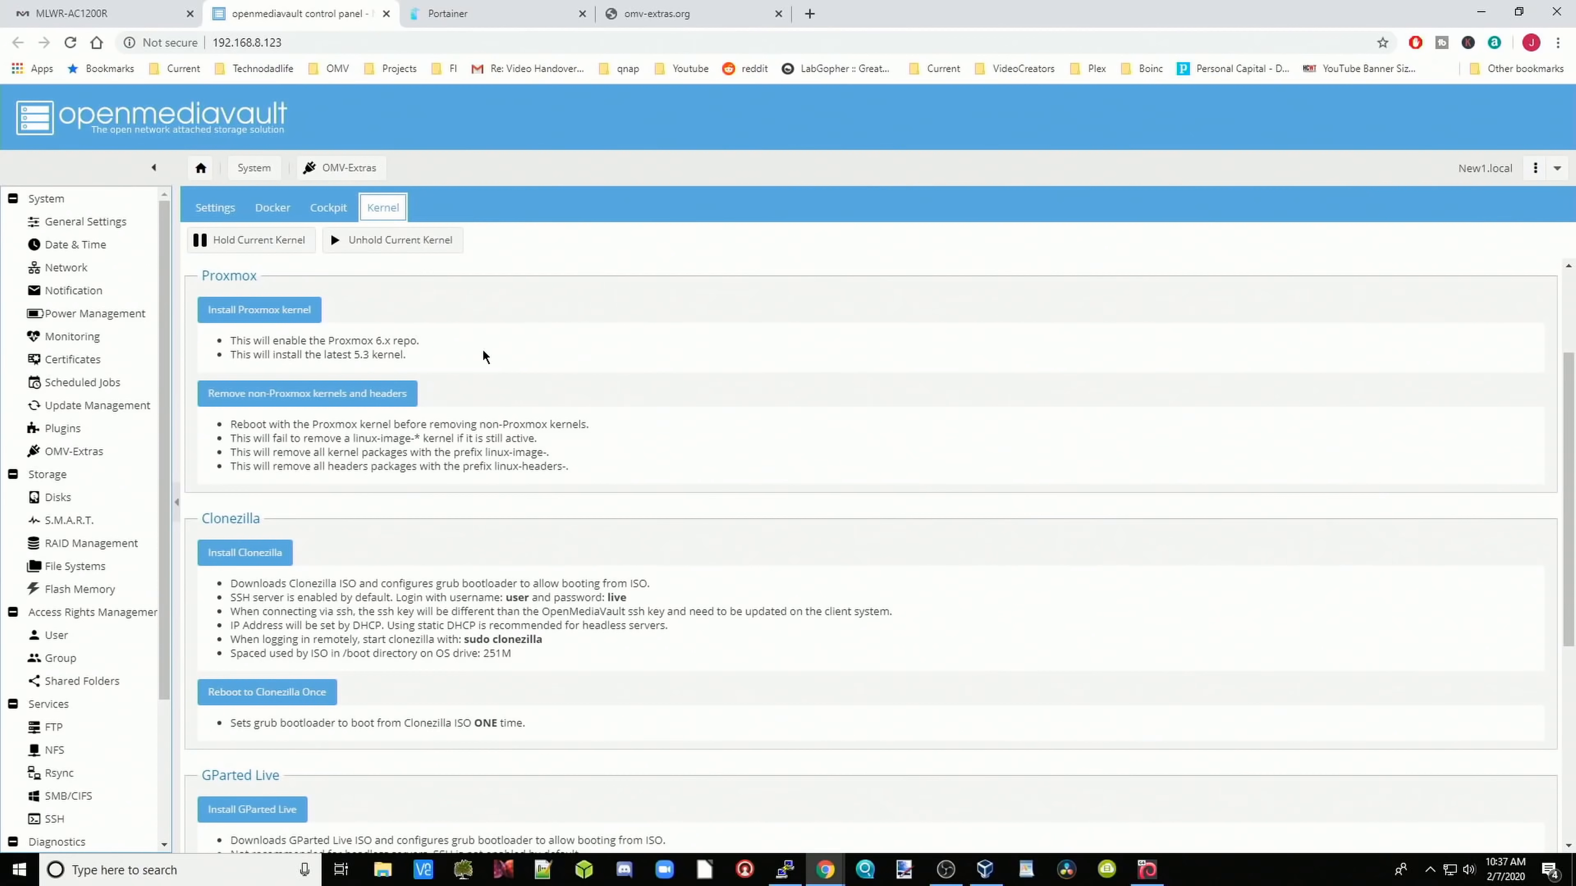
scroll(415, 442, "down", 3)
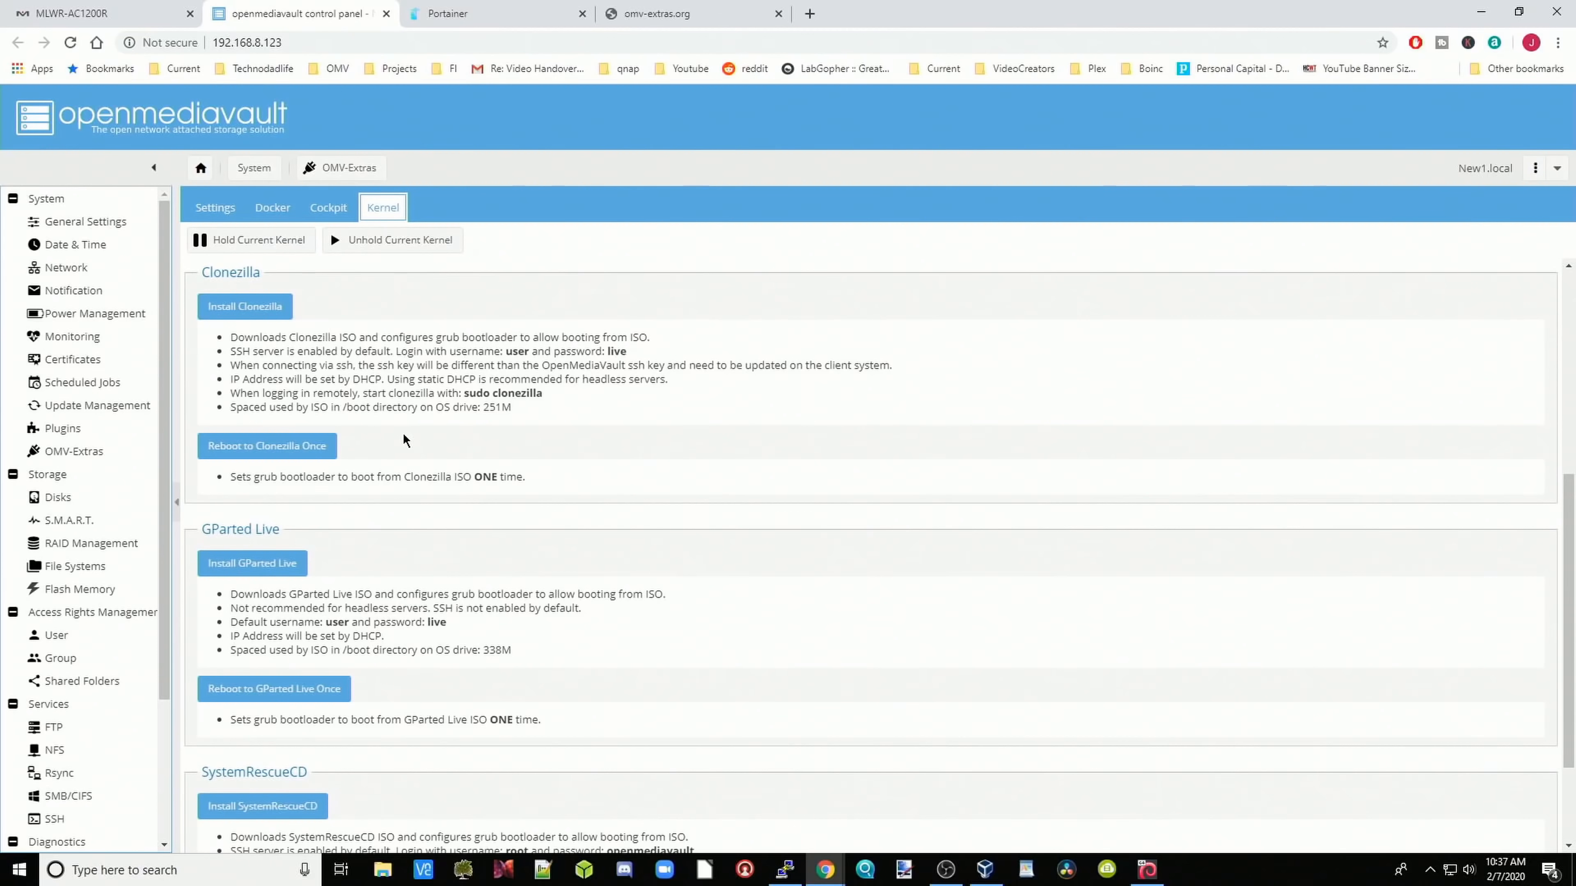
scroll(403, 440, "down", 2)
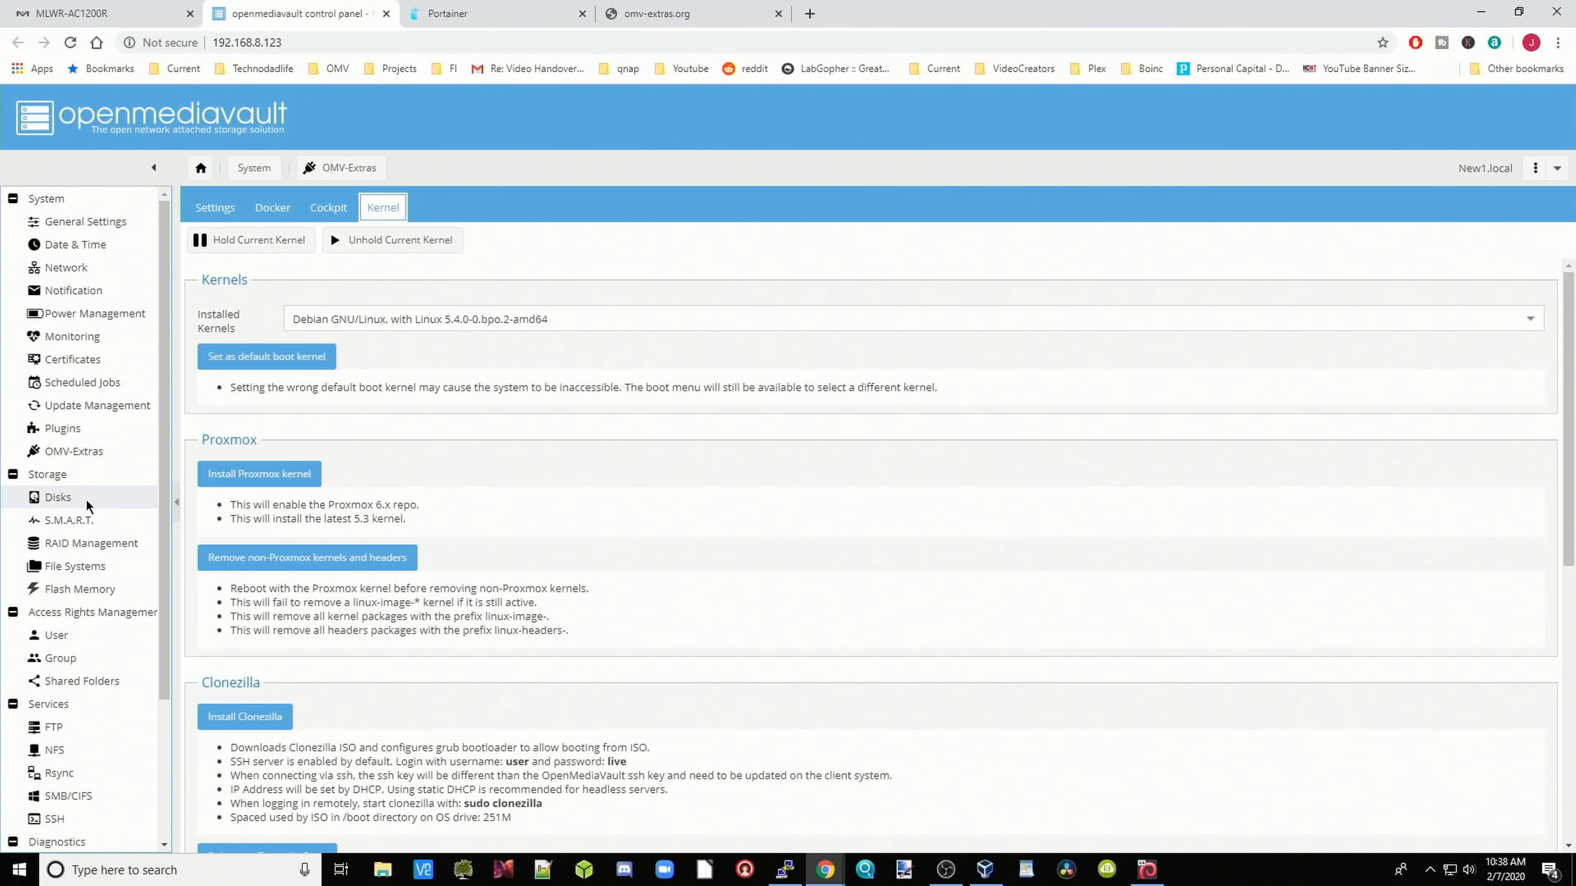
Step: Show Storage > Disks, listing /dev/sda at 8.00 GiB and /dev/sdb at 16.00 GiB
left_click(86, 500)
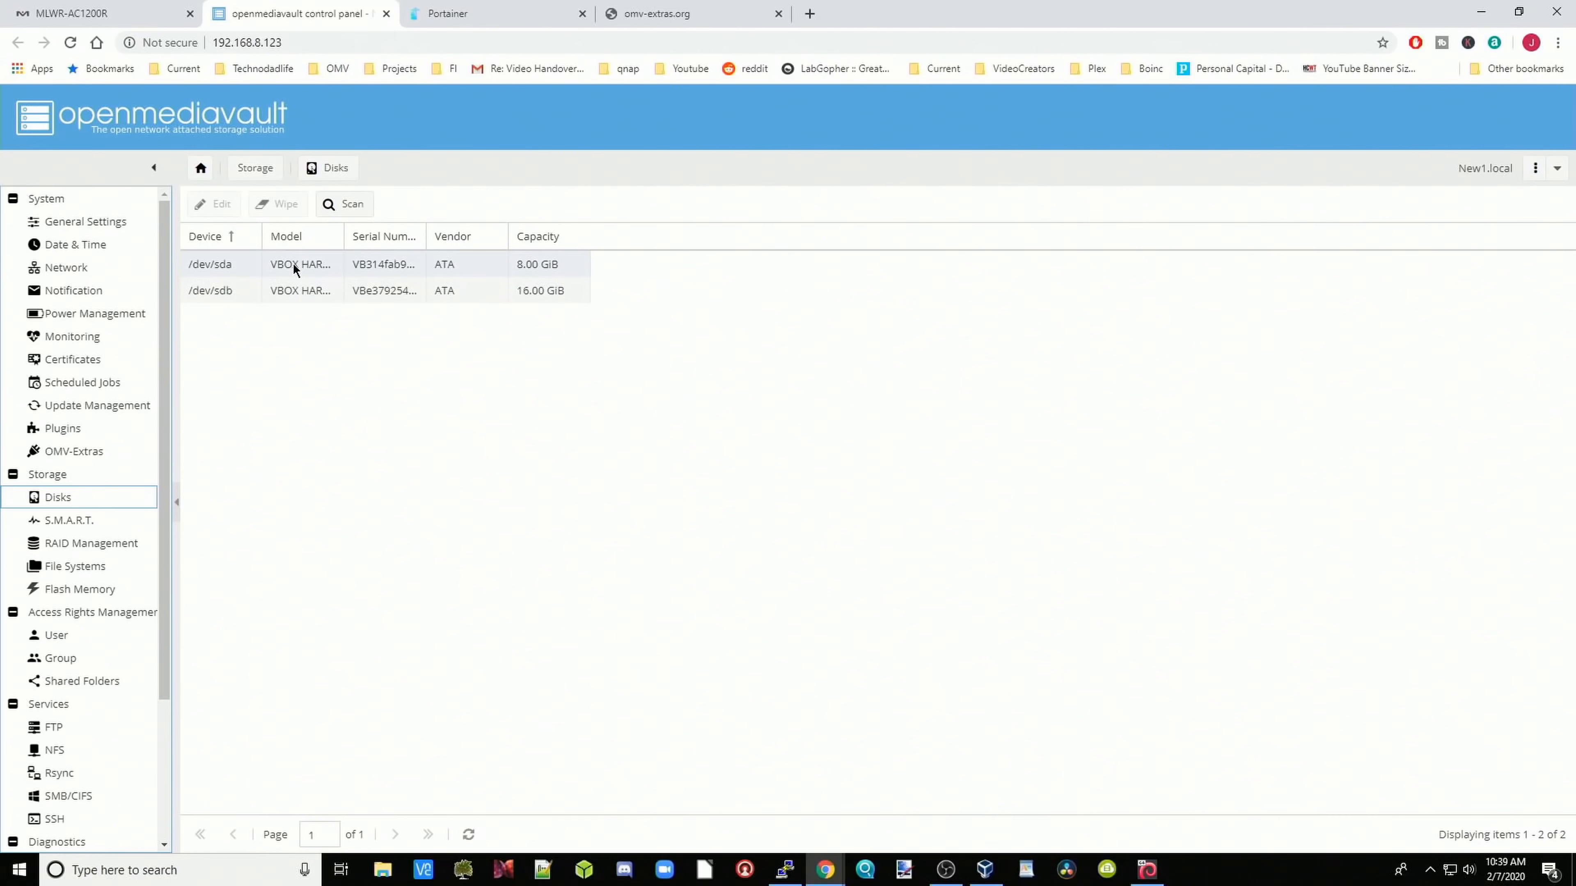
Step: Run a Quick wipe on the 16 GiB /dev/sdb disk, then bring up the S.M.A.R.T. settings page
left_click(491, 275)
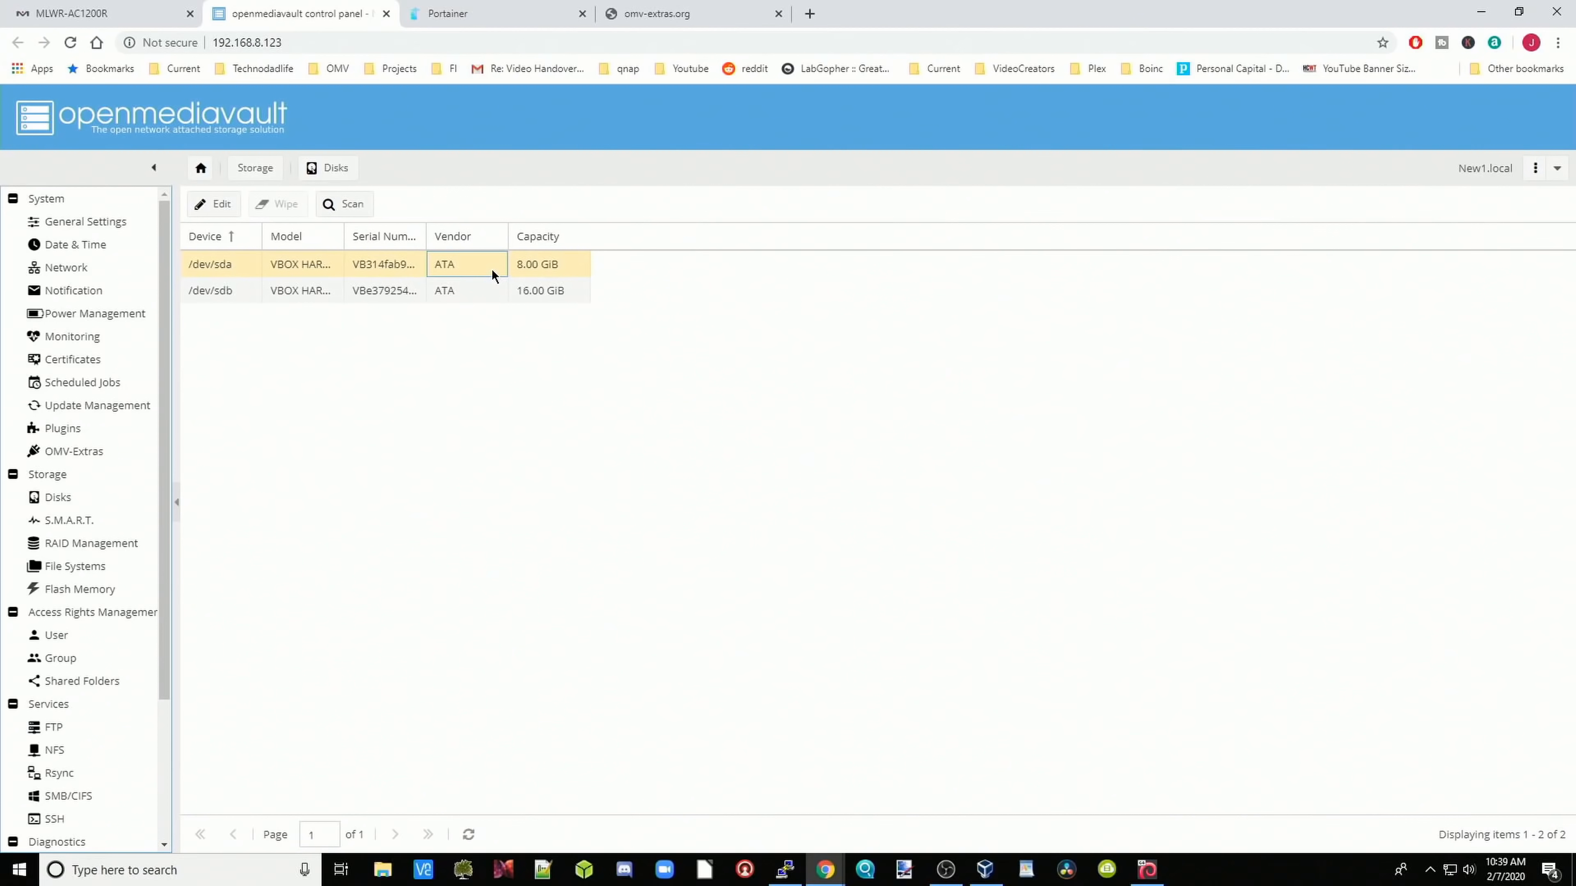
left_click(350, 295)
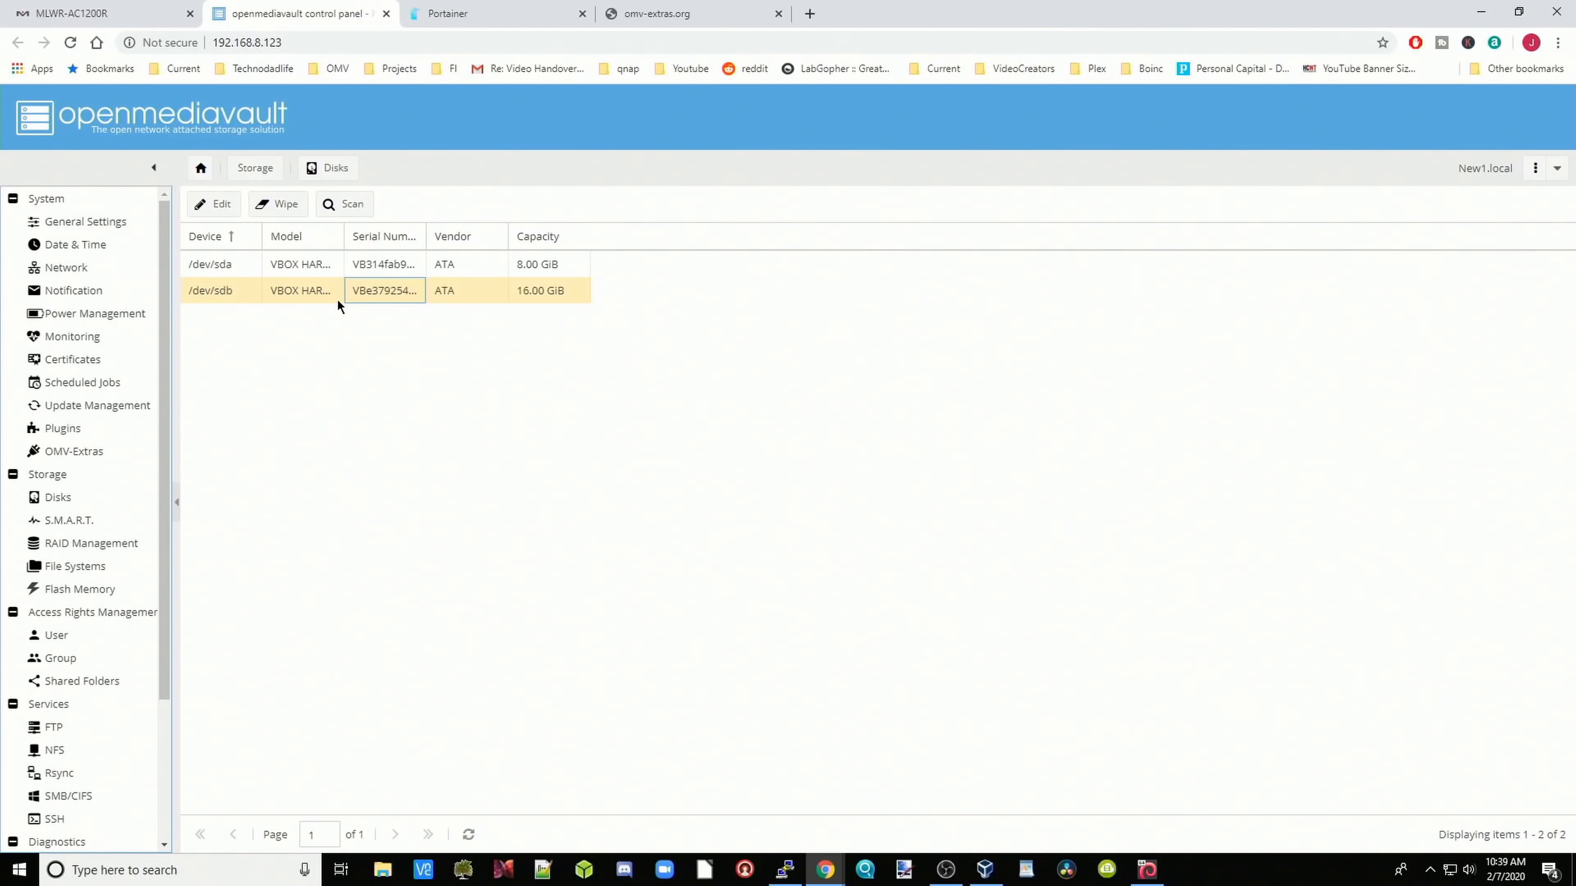
left_click(279, 204)
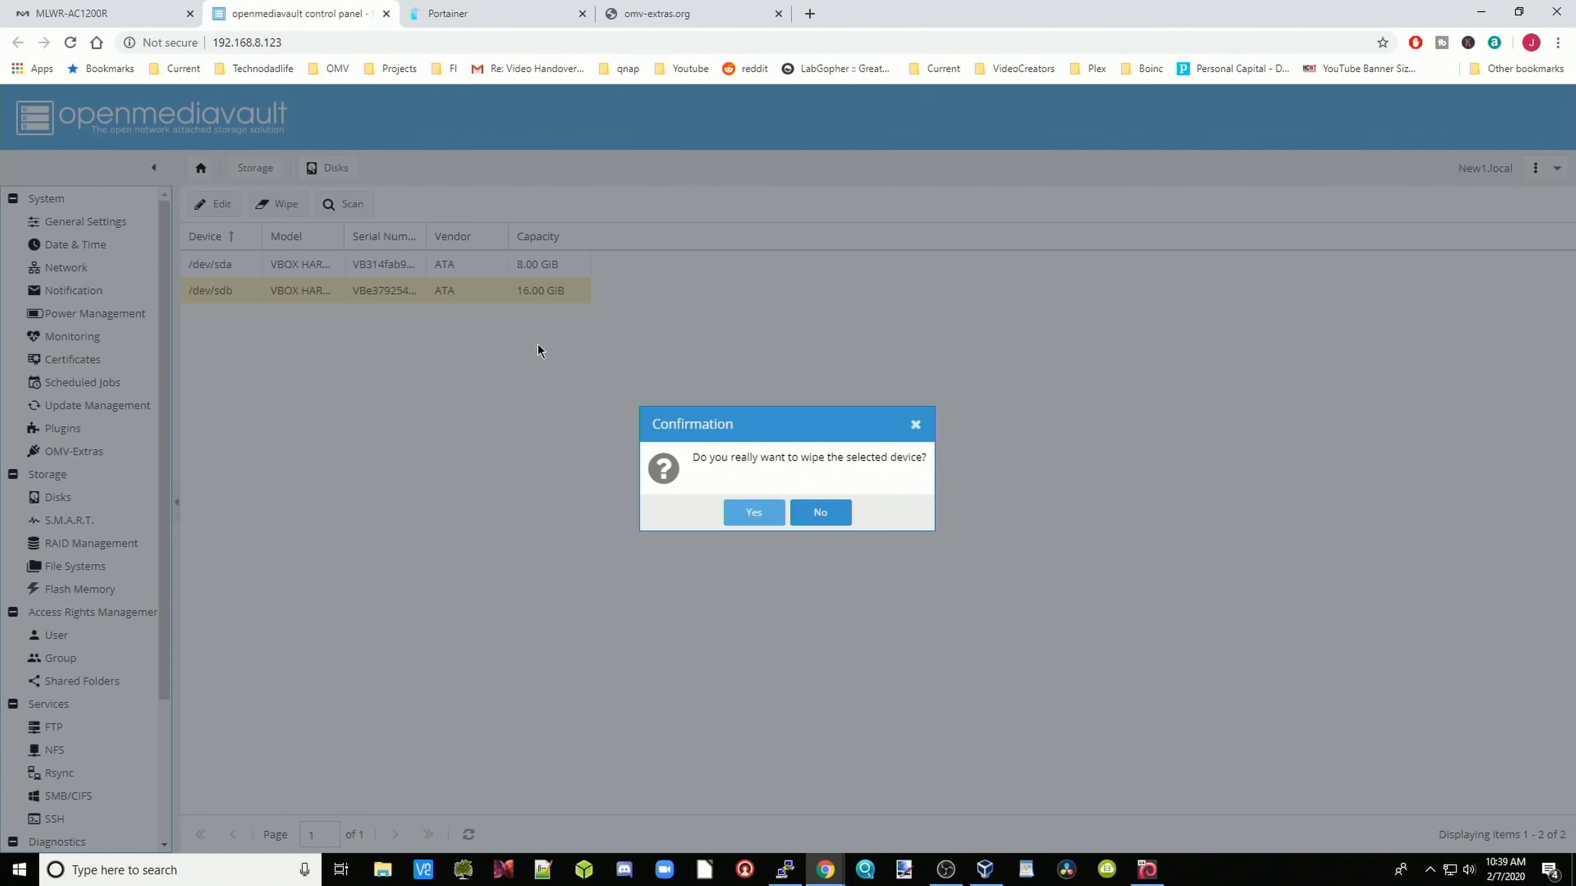
left_click(751, 511)
left_click(796, 513)
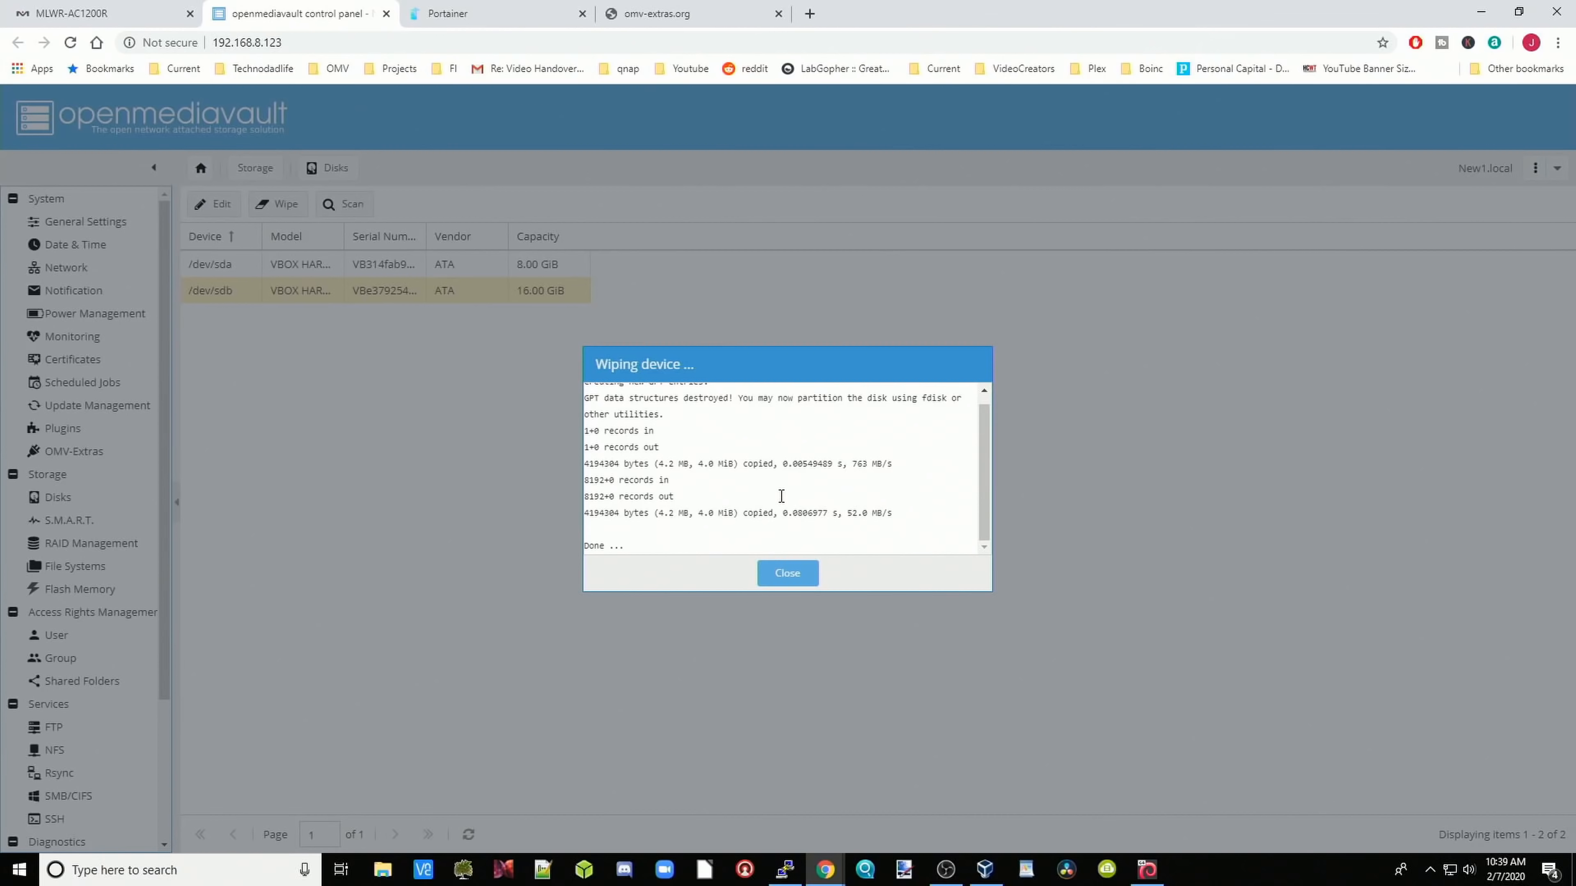
left_click(786, 576)
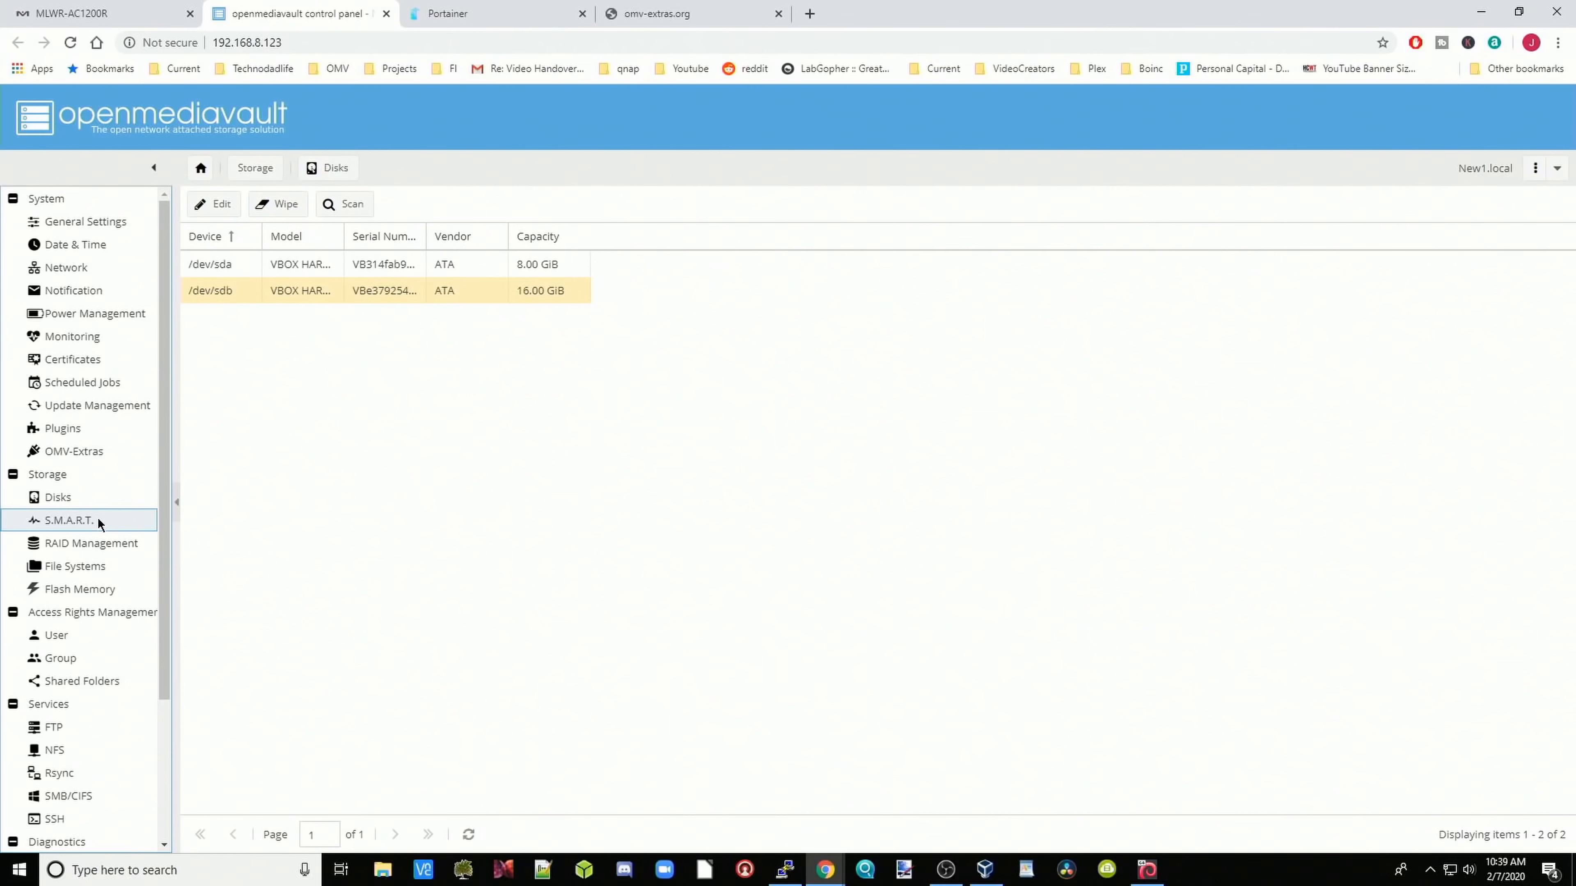
left_click(98, 521)
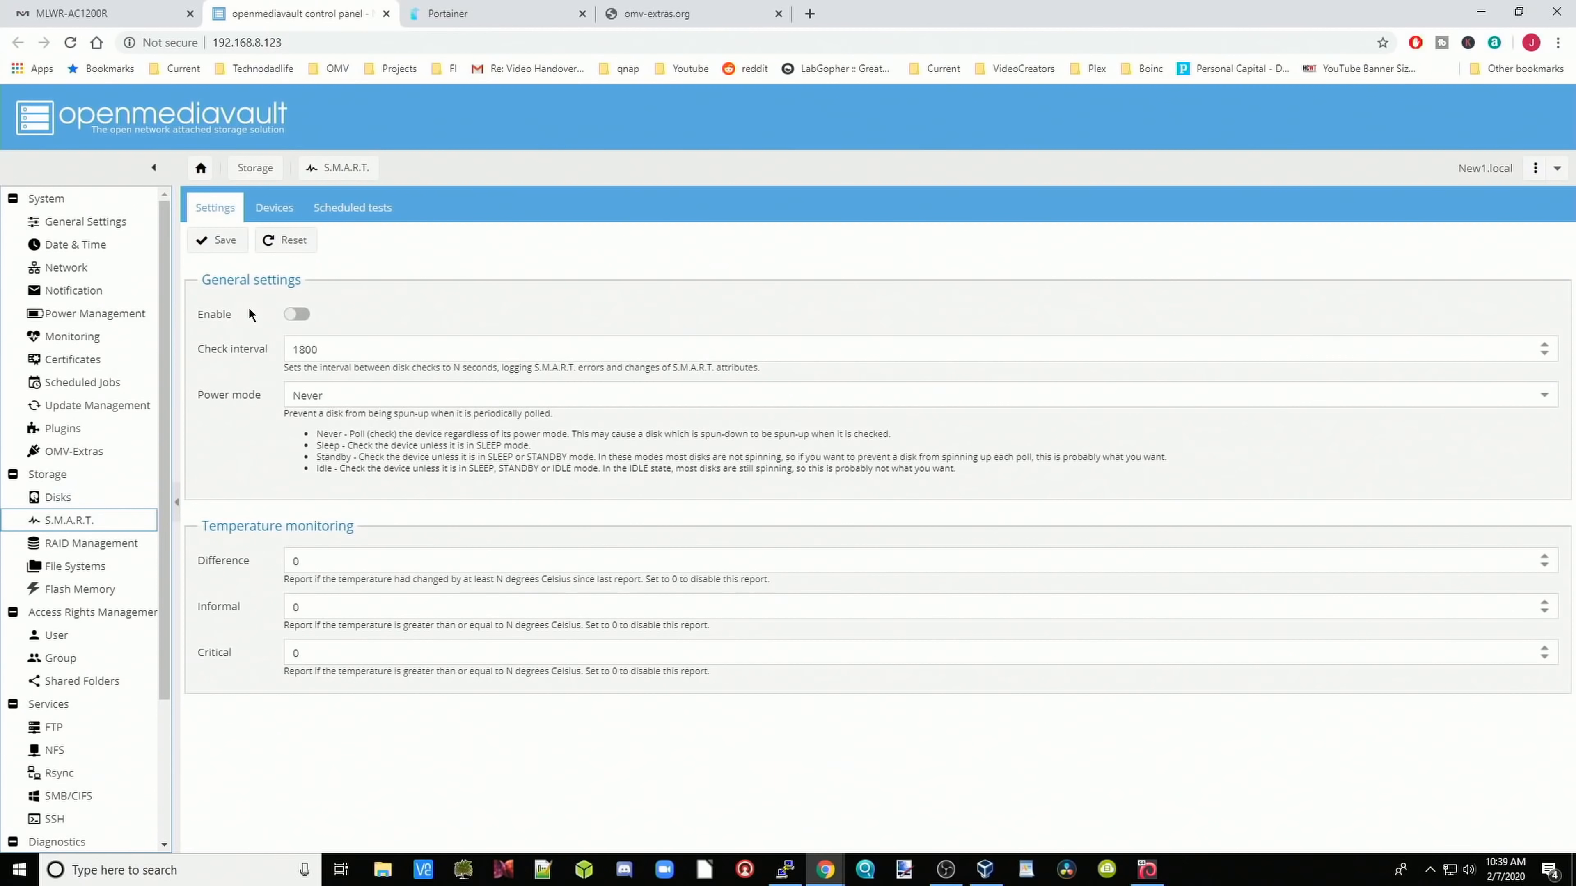
Step: Review the S.M.A.R.T. devices and the Create RAID form (RAID 5), creating nothing, then go to File Systems
left_click(277, 211)
left_click(111, 543)
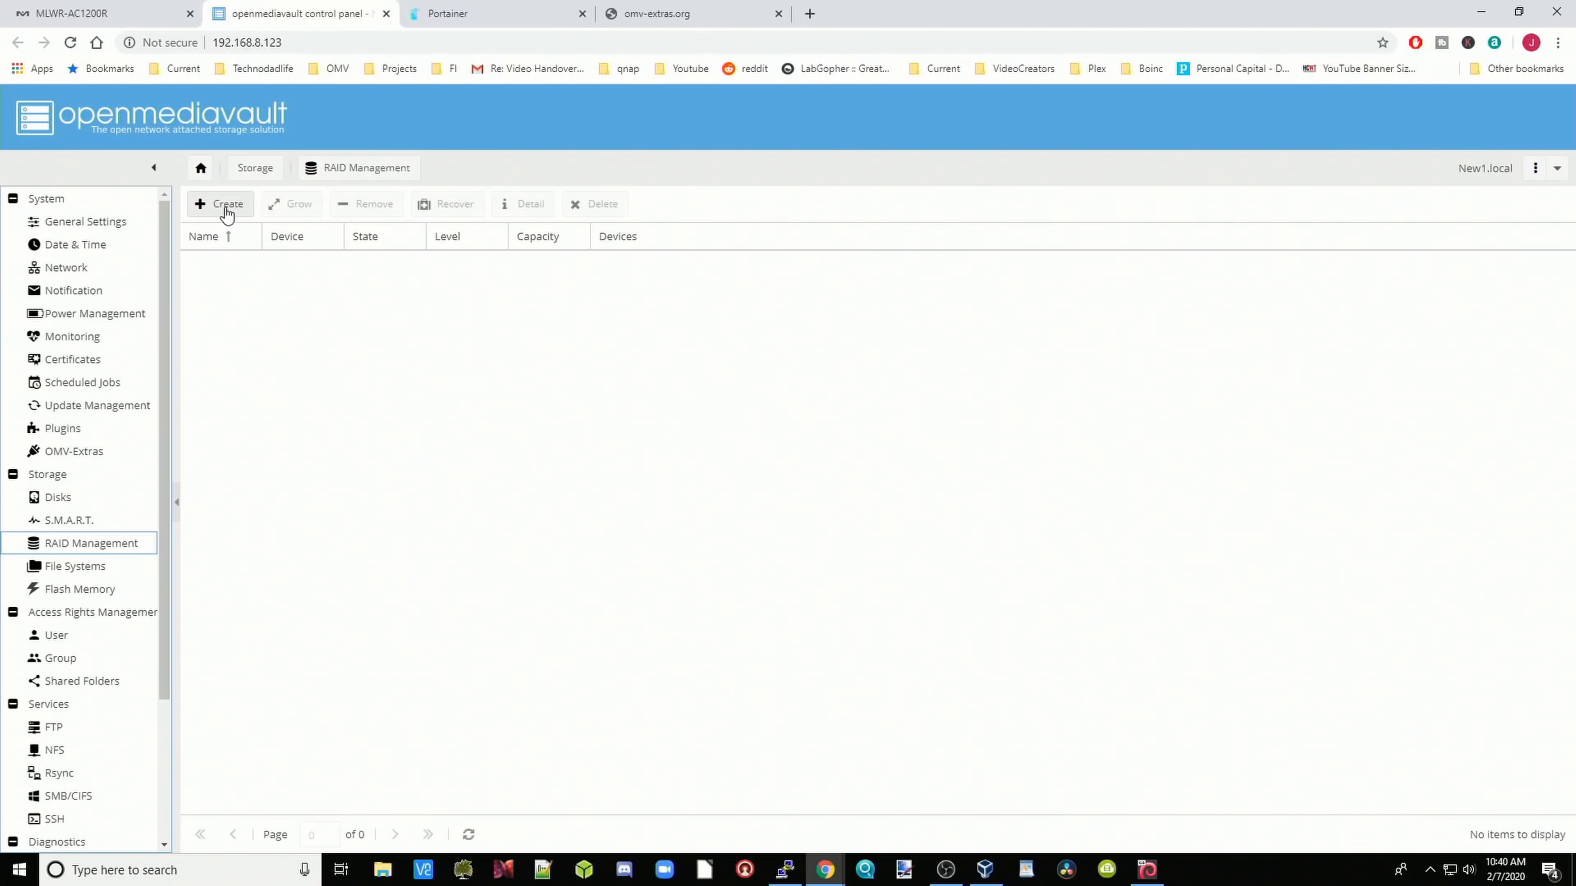
left_click(222, 205)
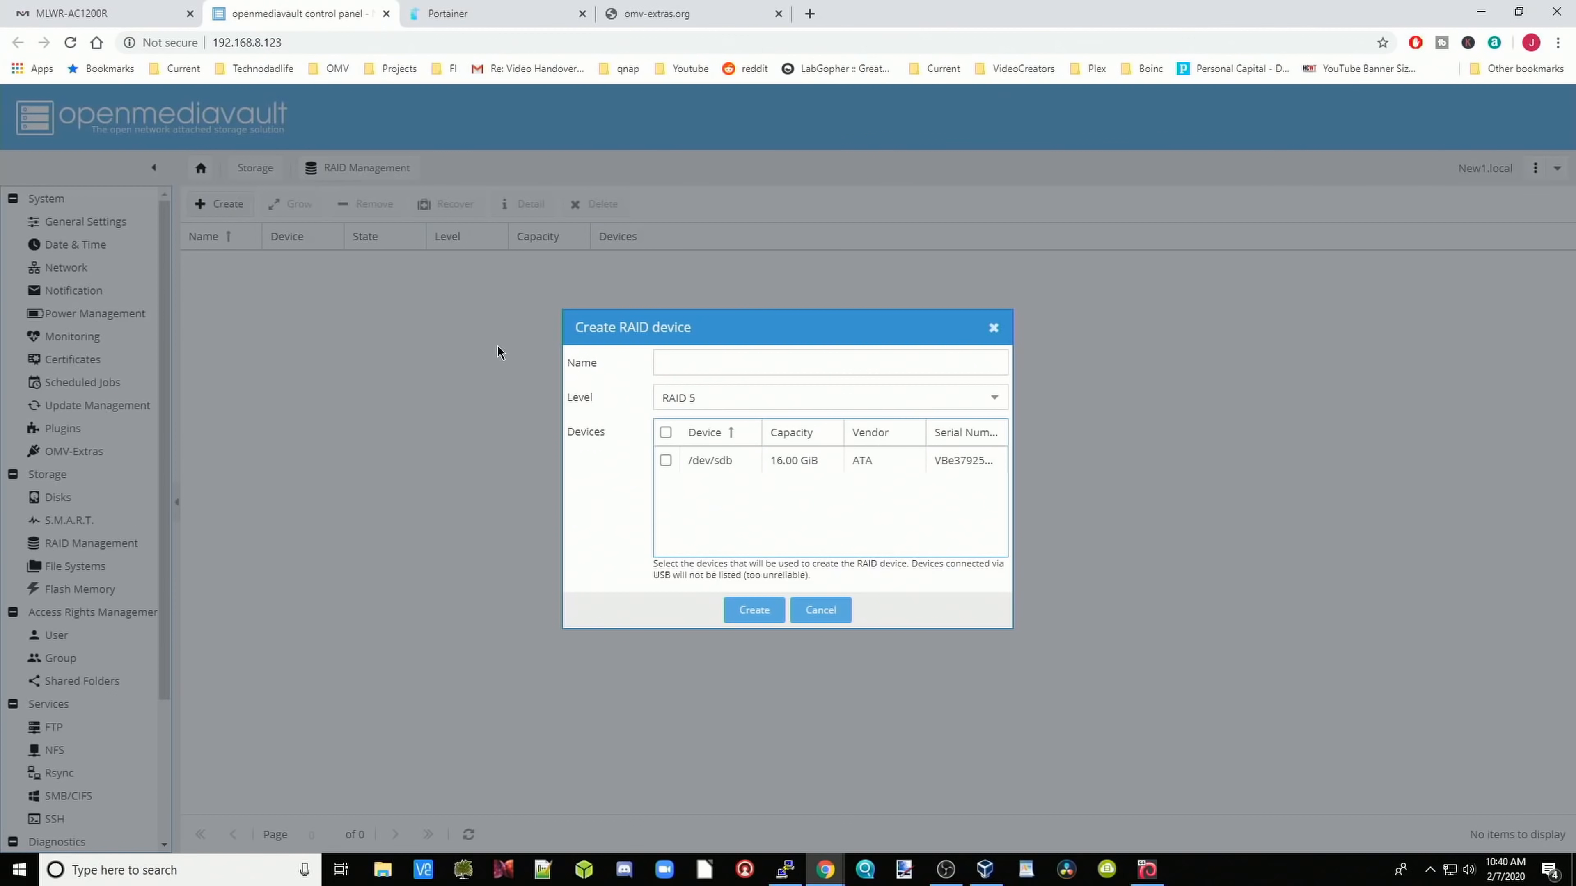
left_click(993, 404)
left_click(994, 403)
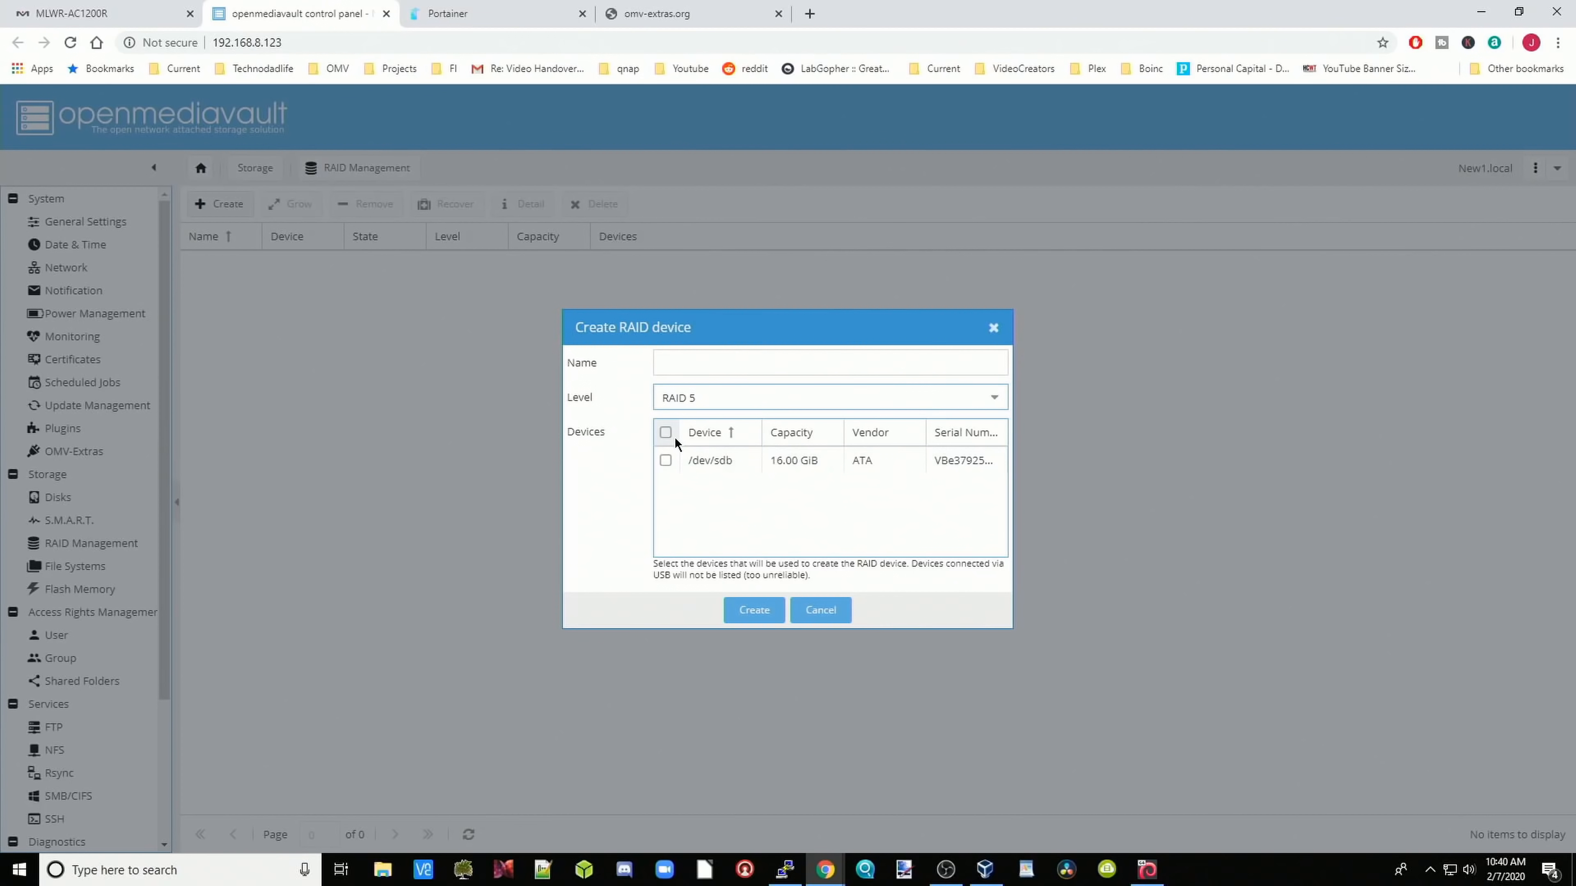
left_click(700, 366)
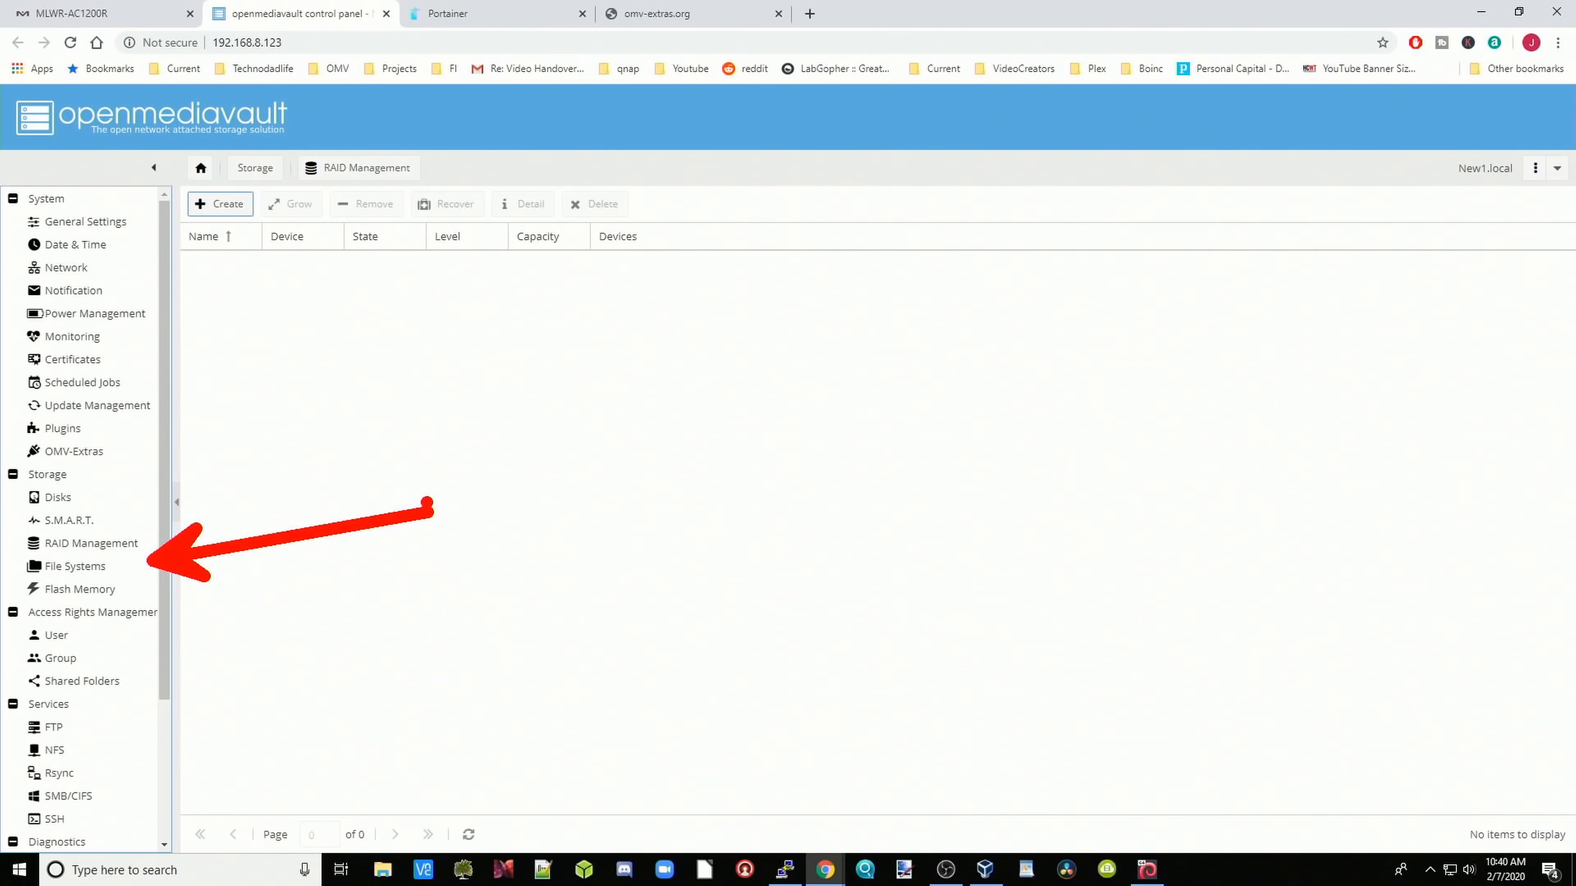
left_click(75, 566)
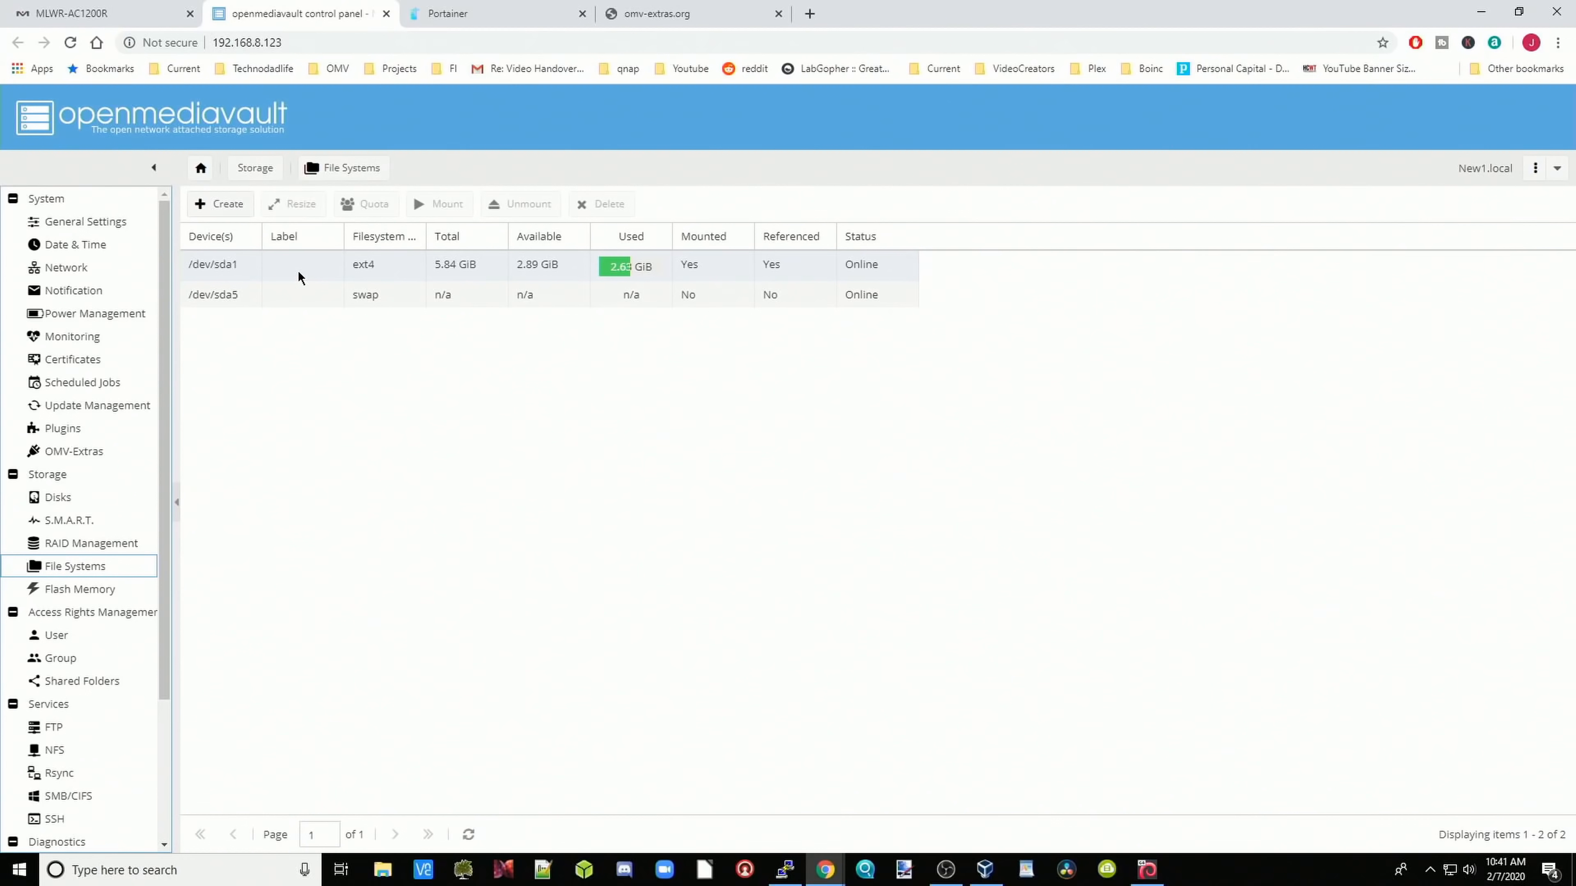
Step: Create an EXT4 file system labelled 'media' on the 16 GiB /dev/sdb disk
left_click(295, 302)
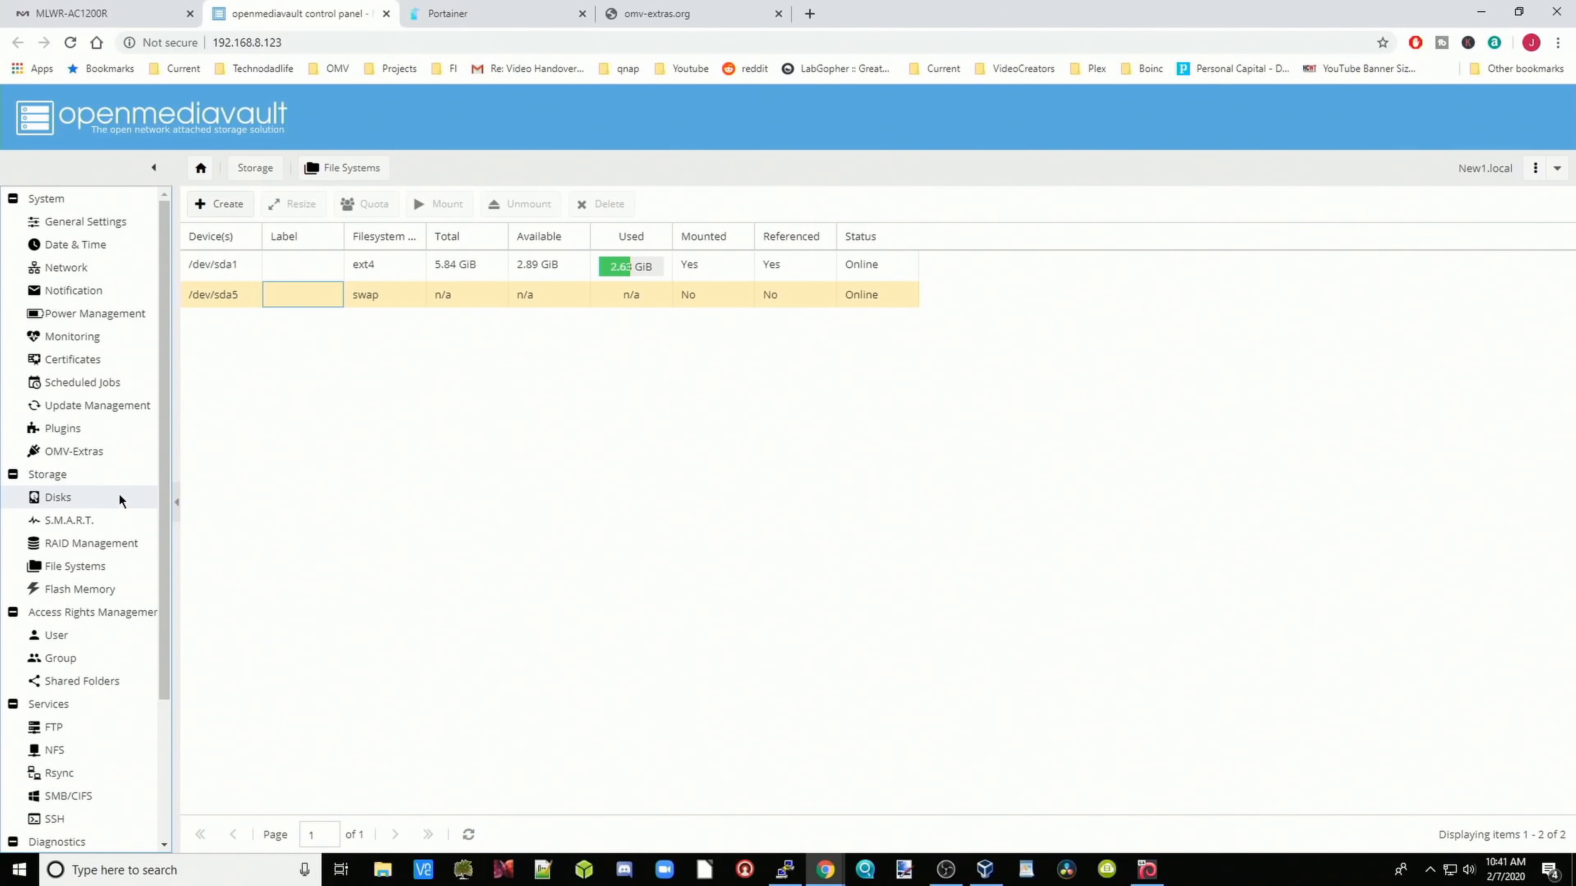
left_click(227, 204)
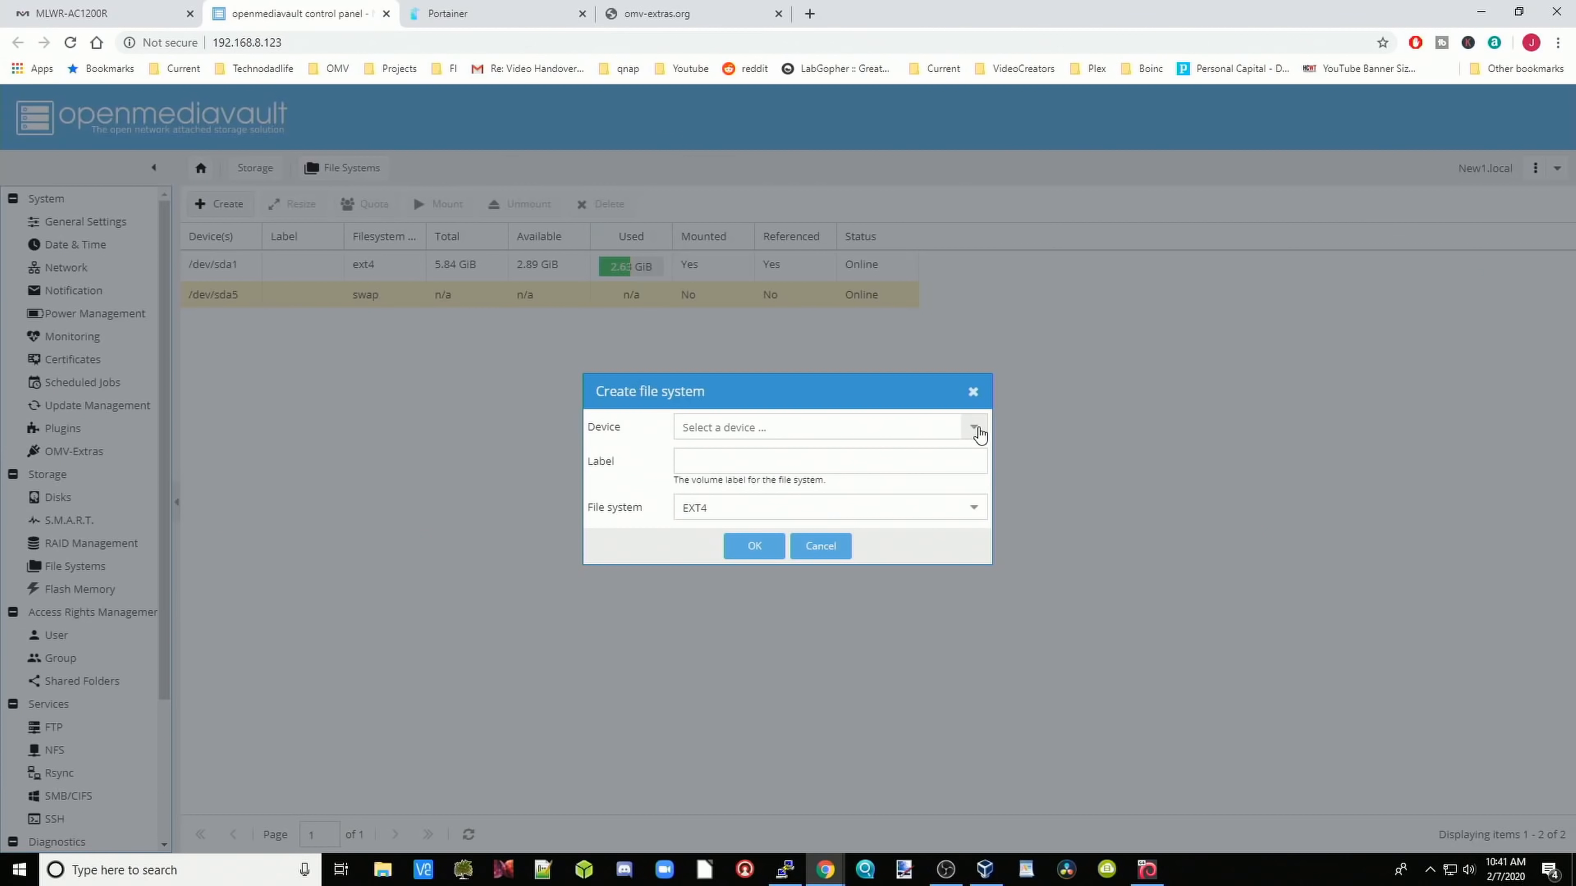
left_click(973, 428)
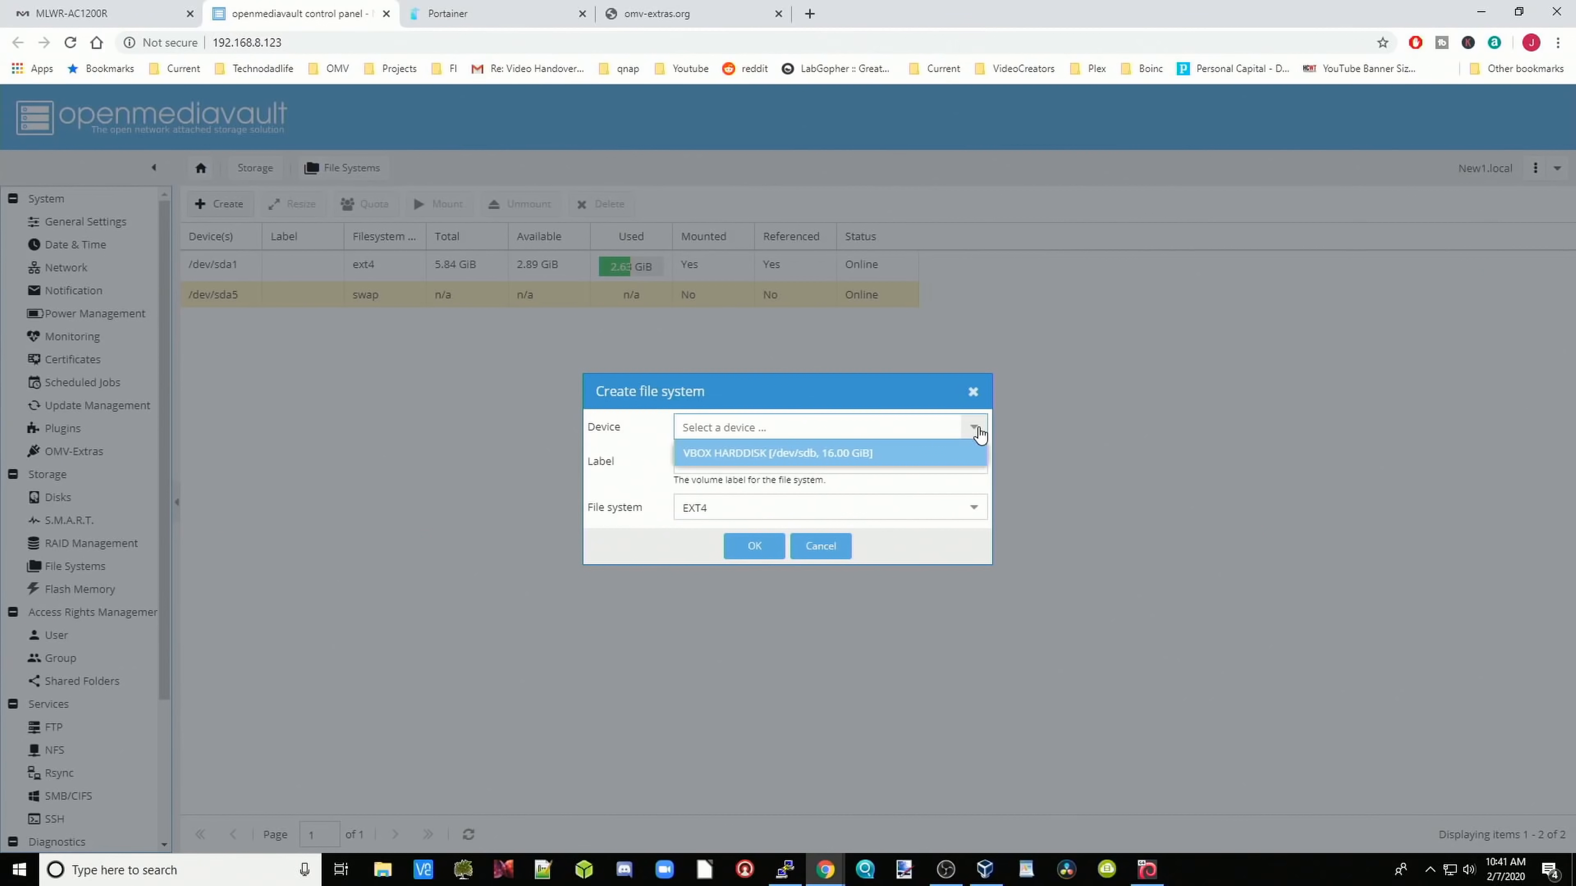
left_click(881, 454)
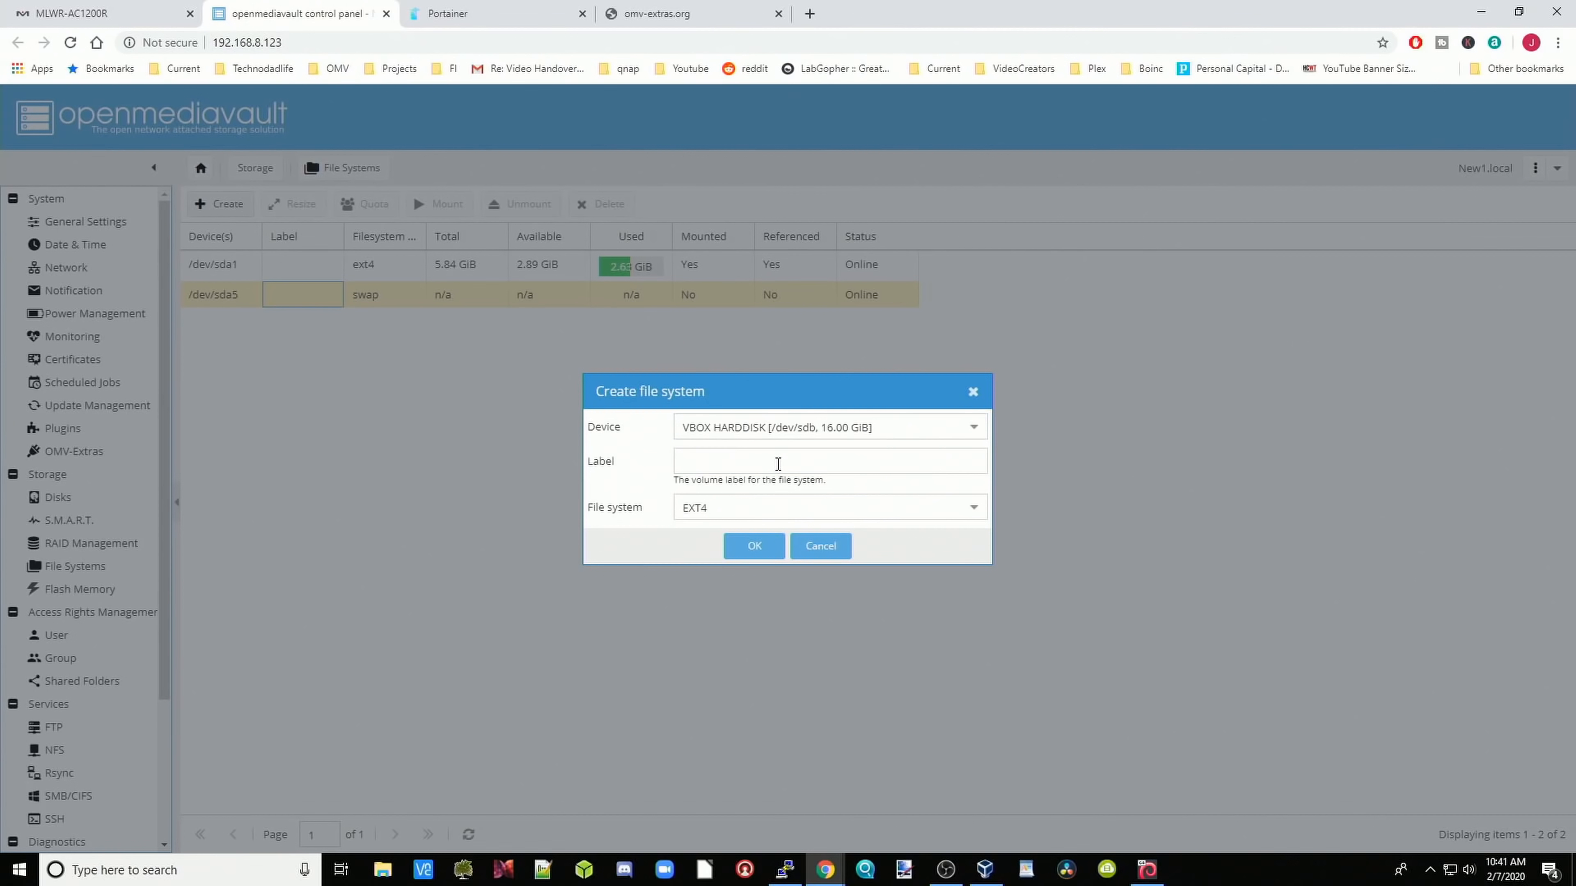
left_click(777, 464)
type("media")
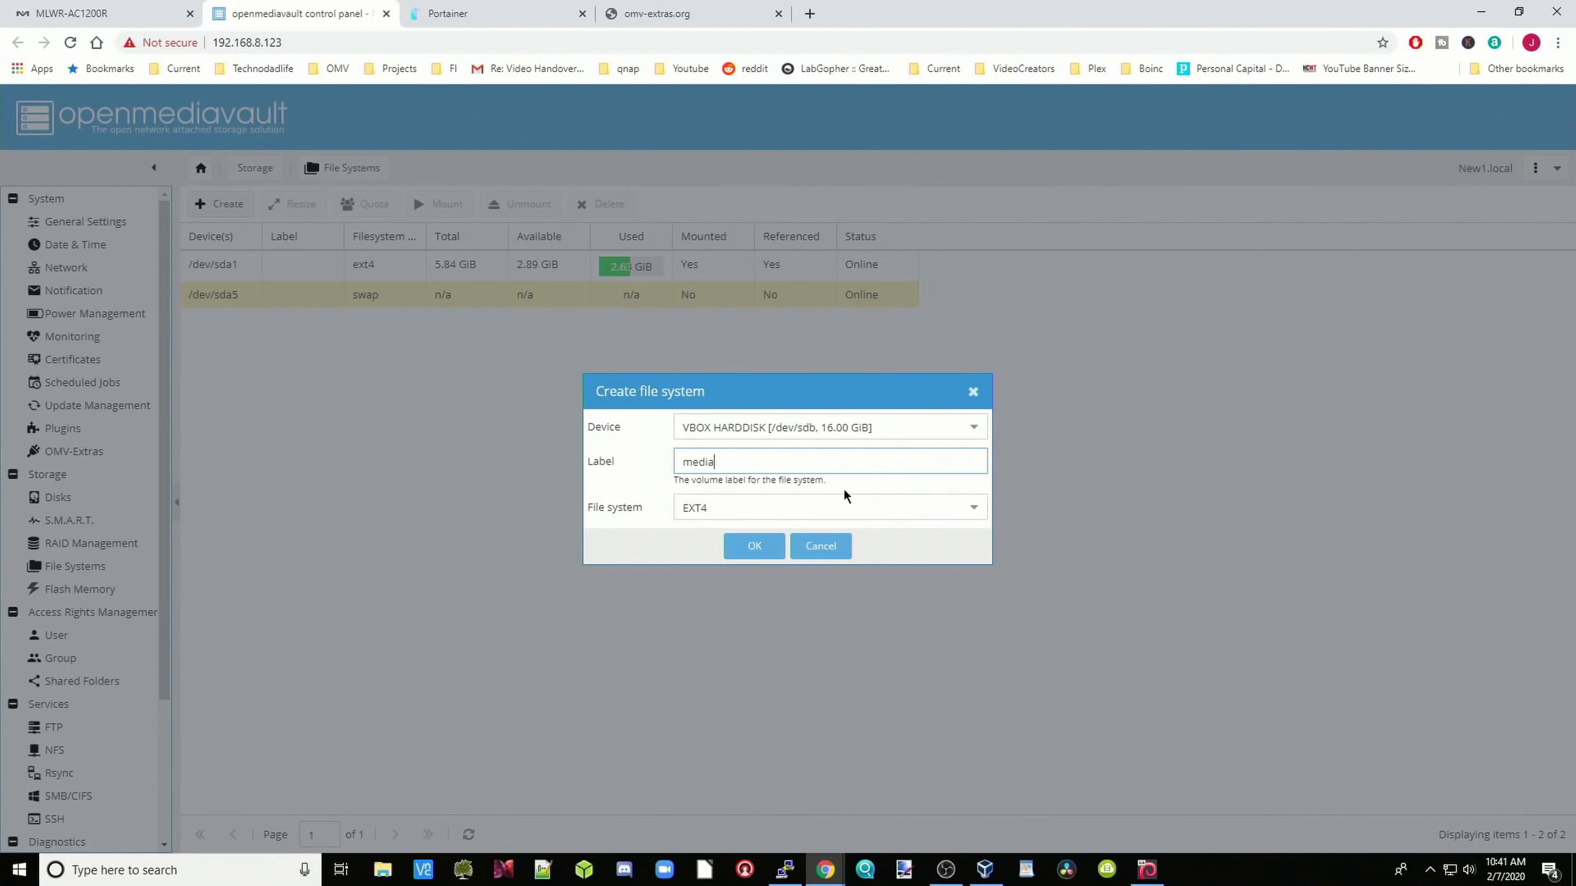
left_click(971, 509)
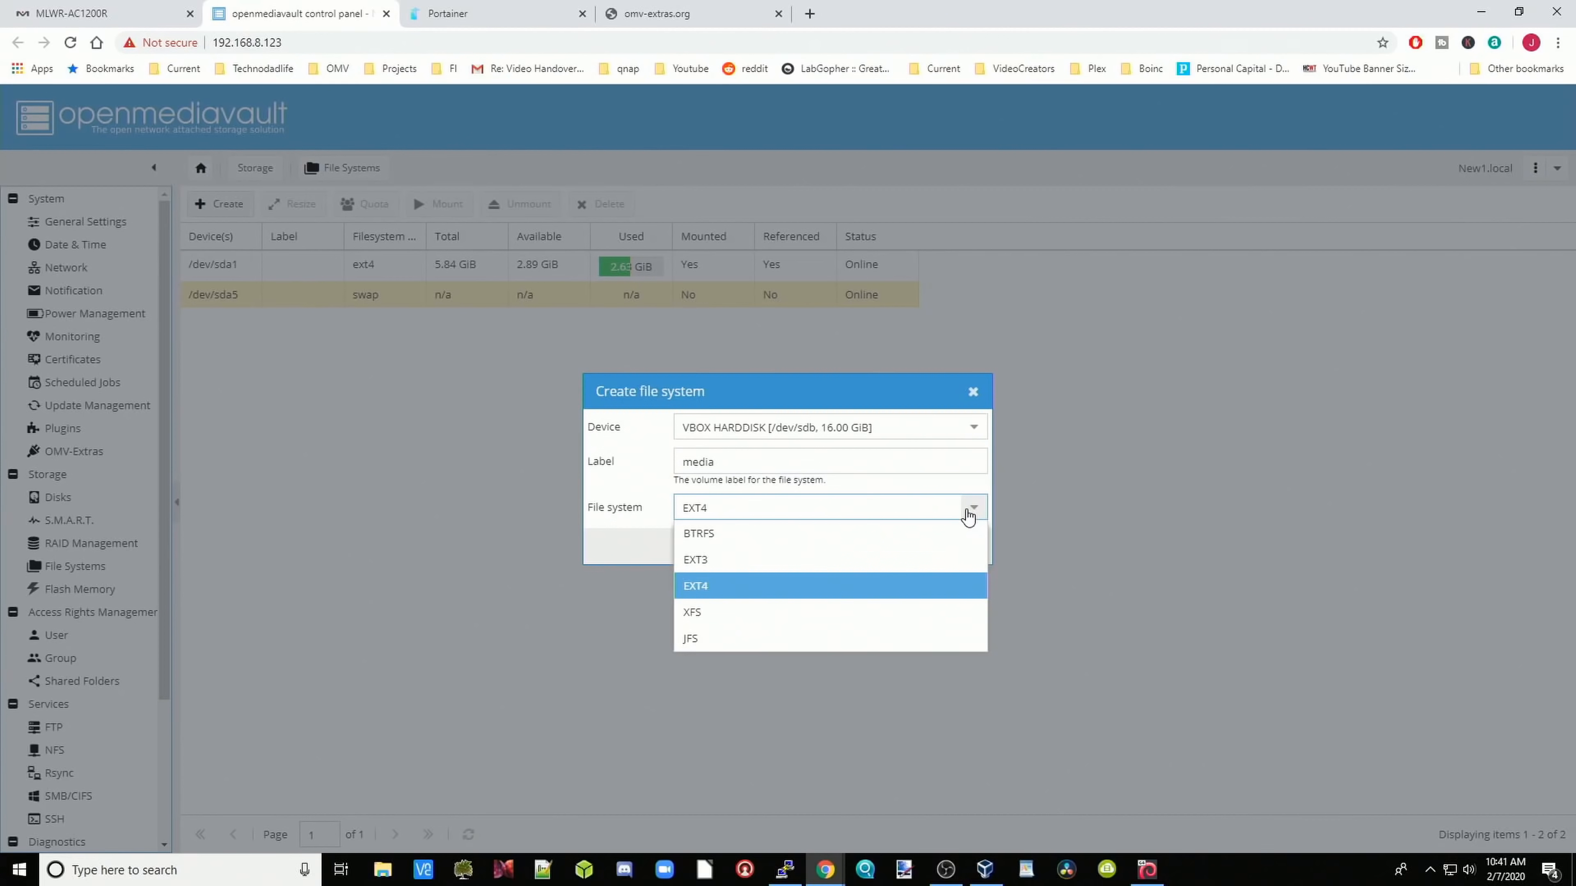
left_click(968, 515)
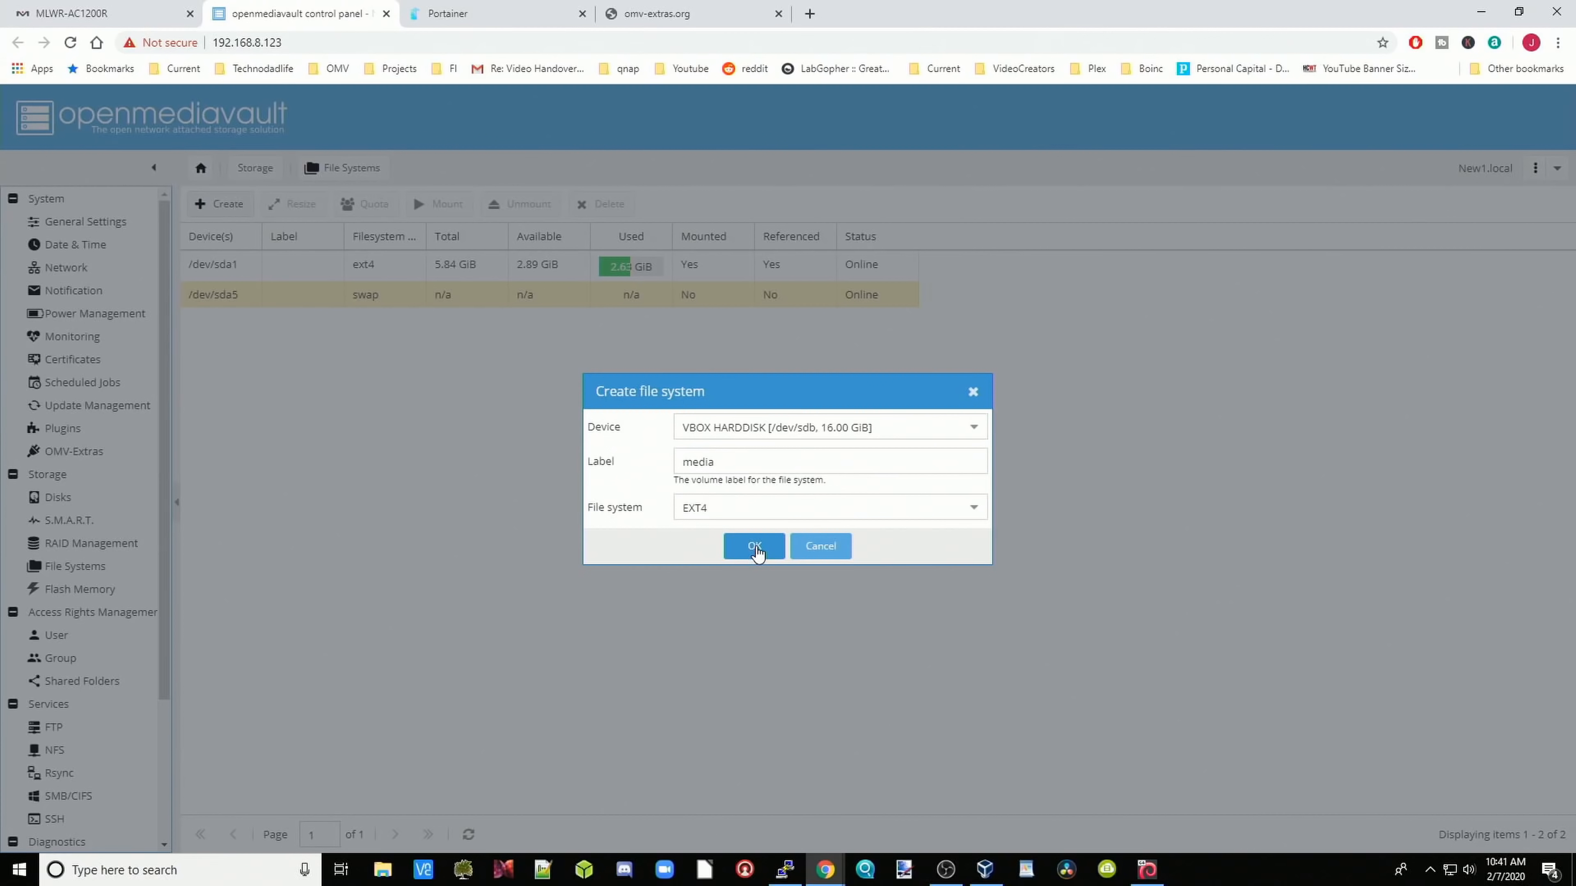
left_click(755, 549)
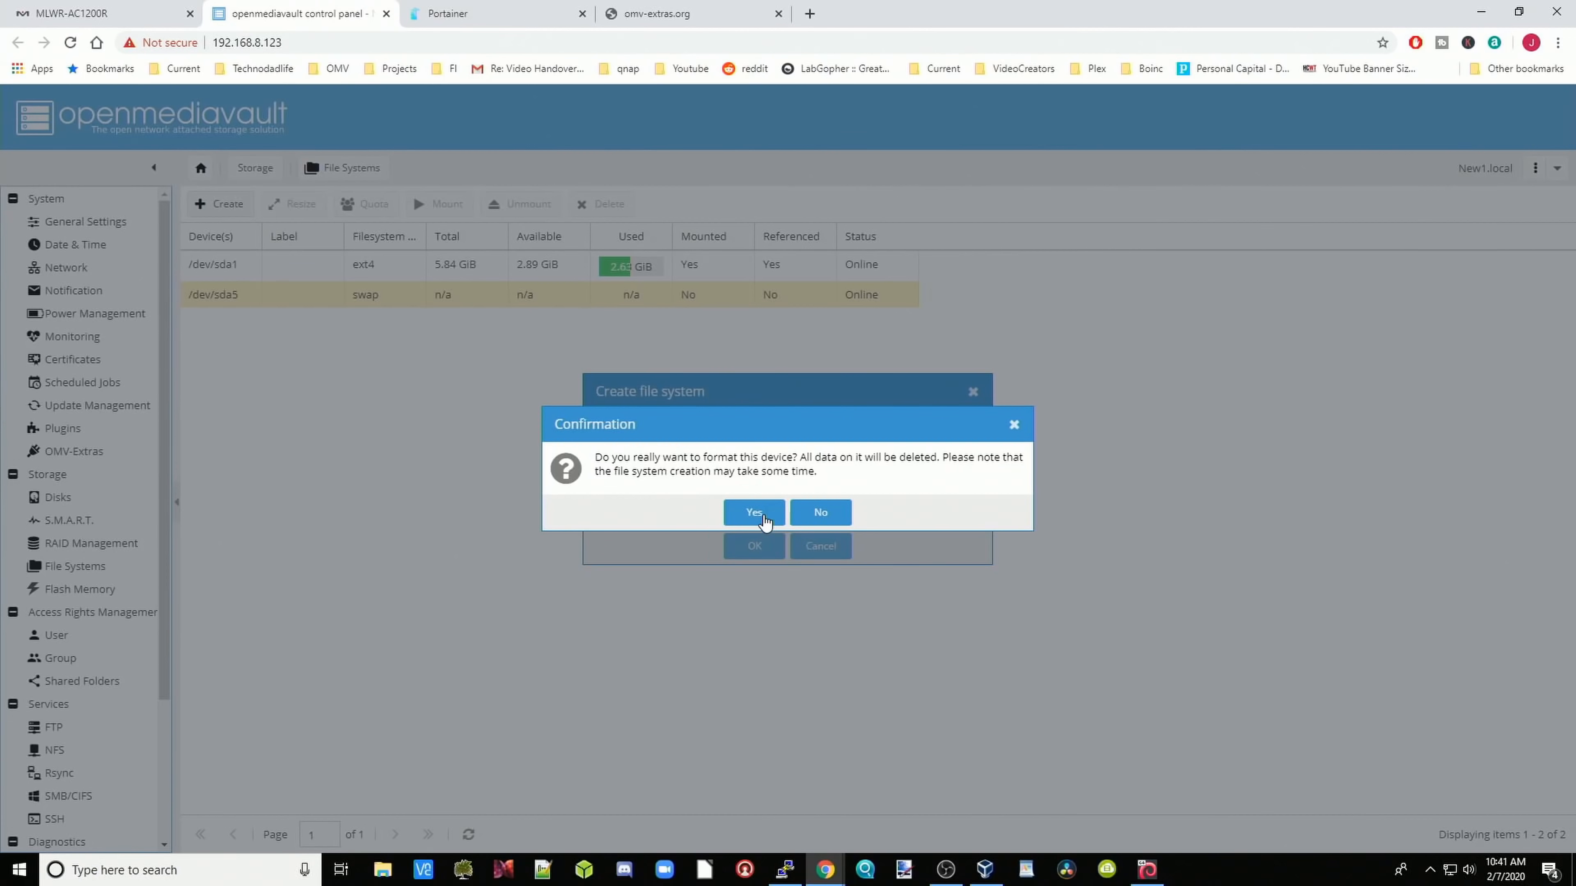
left_click(763, 515)
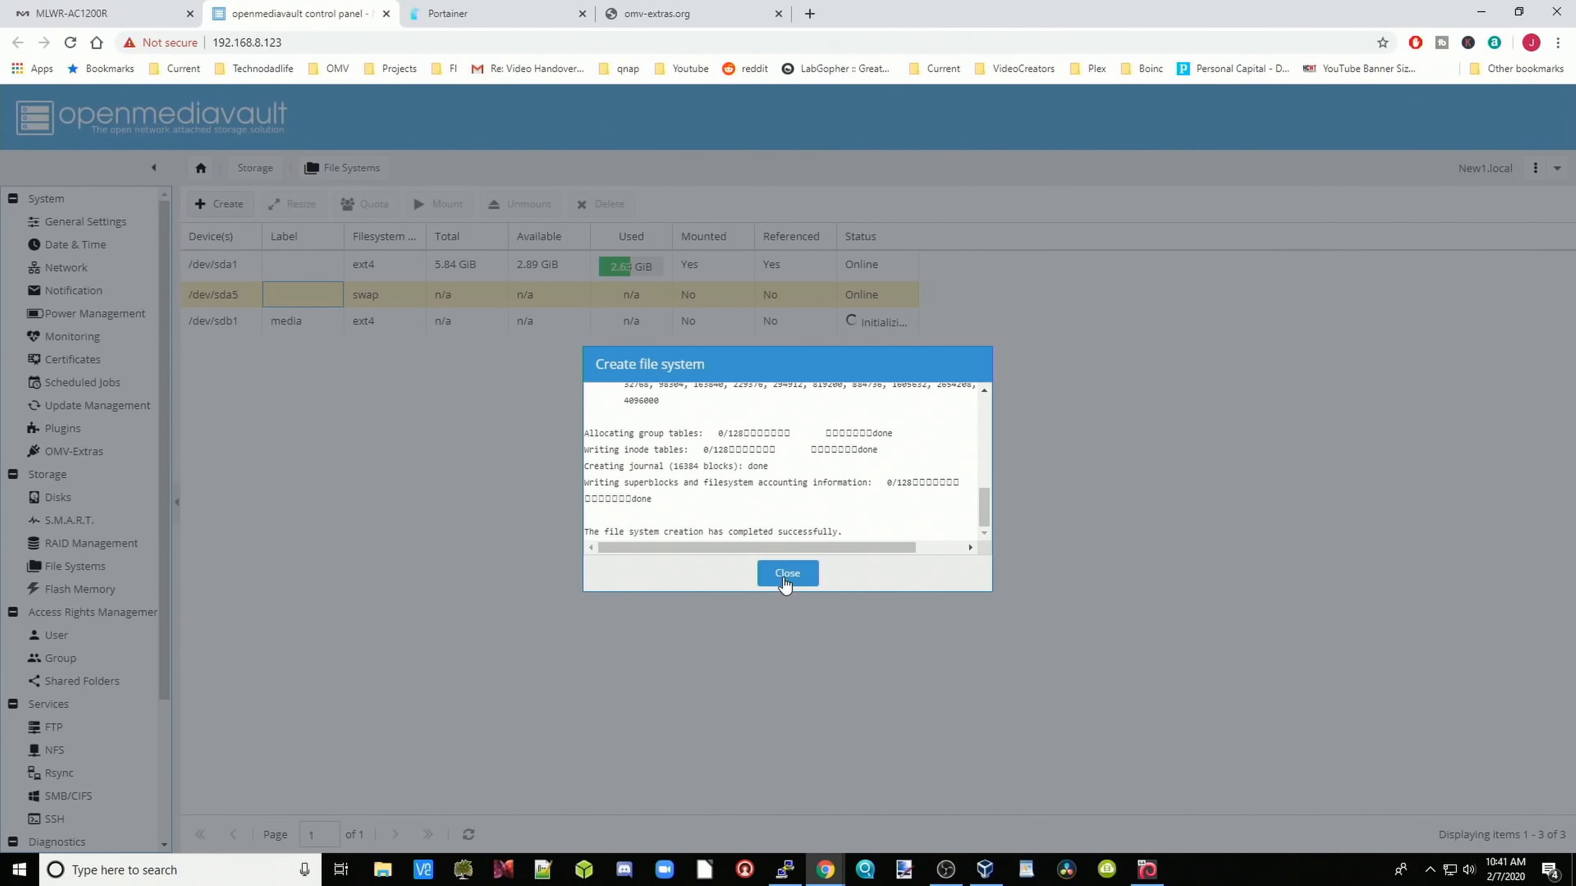
left_click(785, 574)
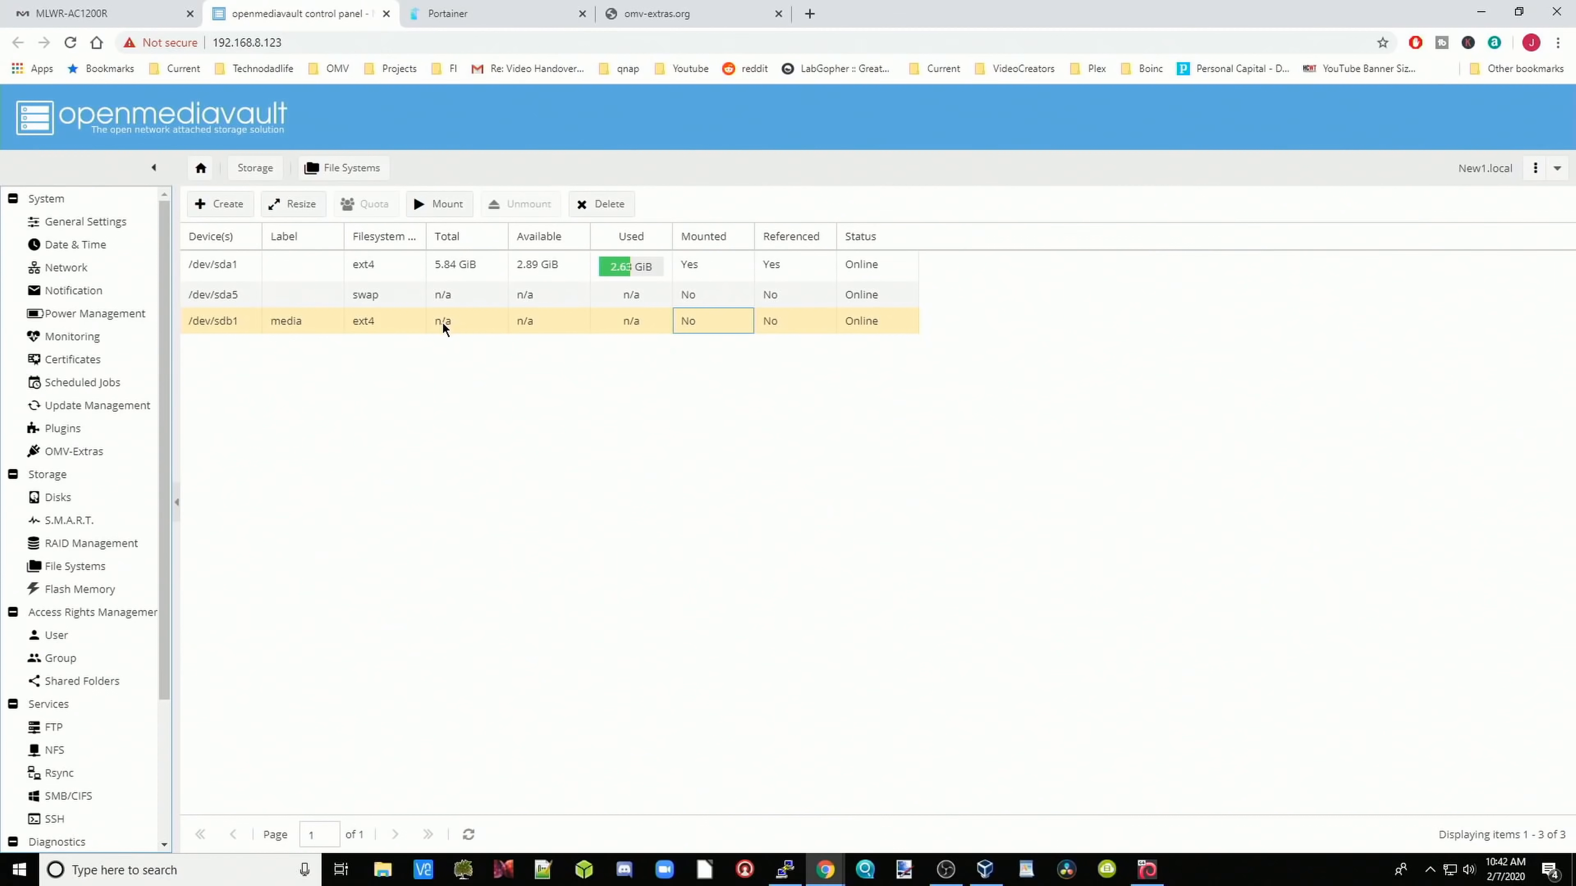
Step: Mount the new media file system and apply the configuration change
left_click(439, 207)
left_click(1471, 110)
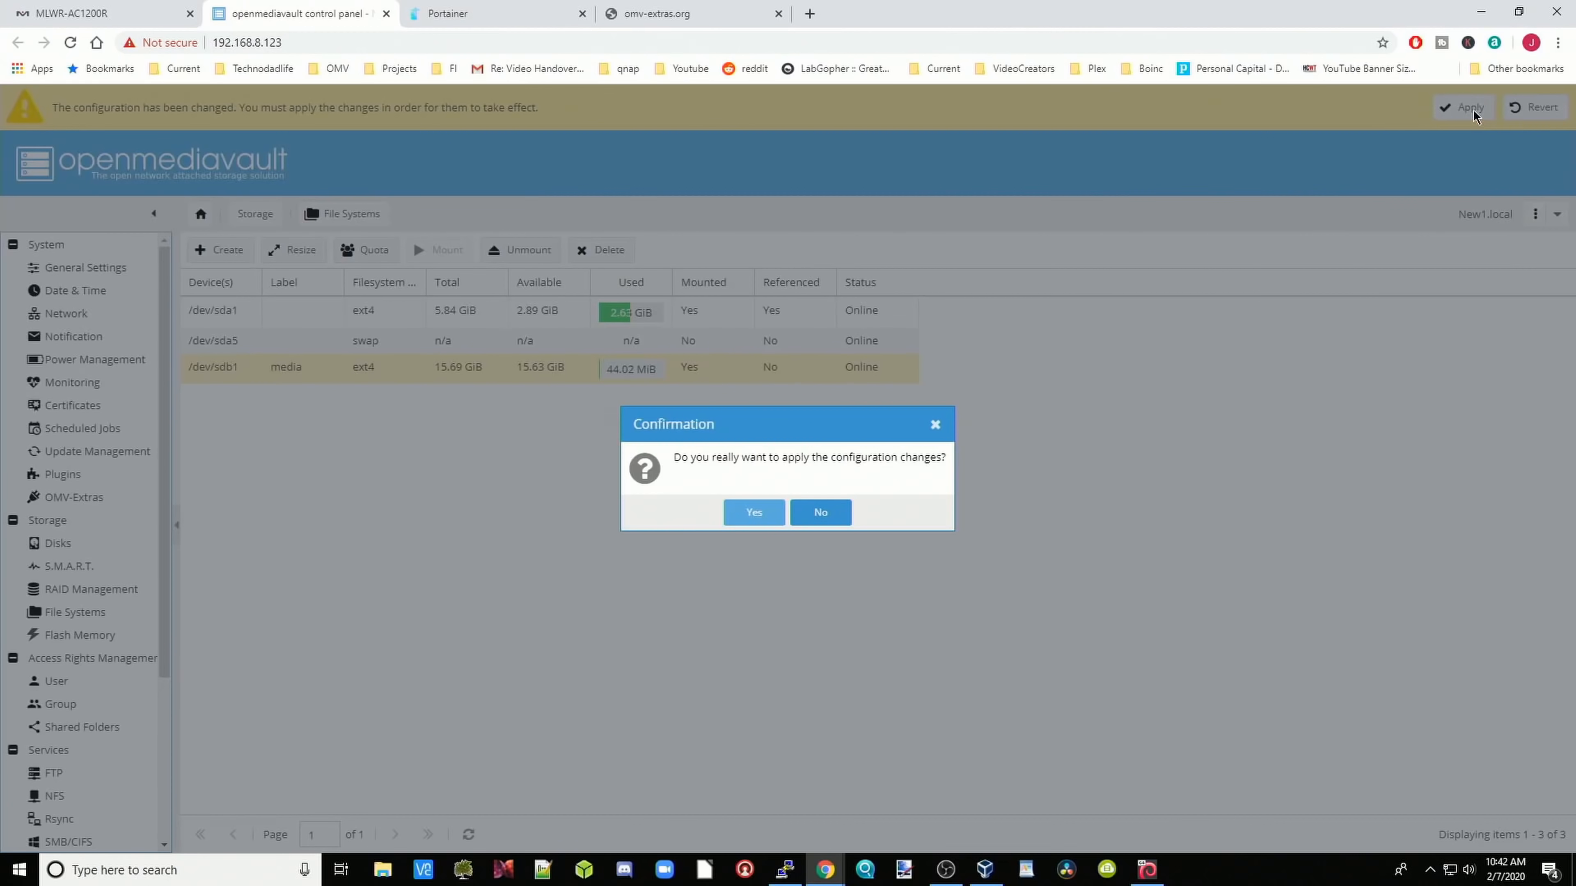
left_click(775, 525)
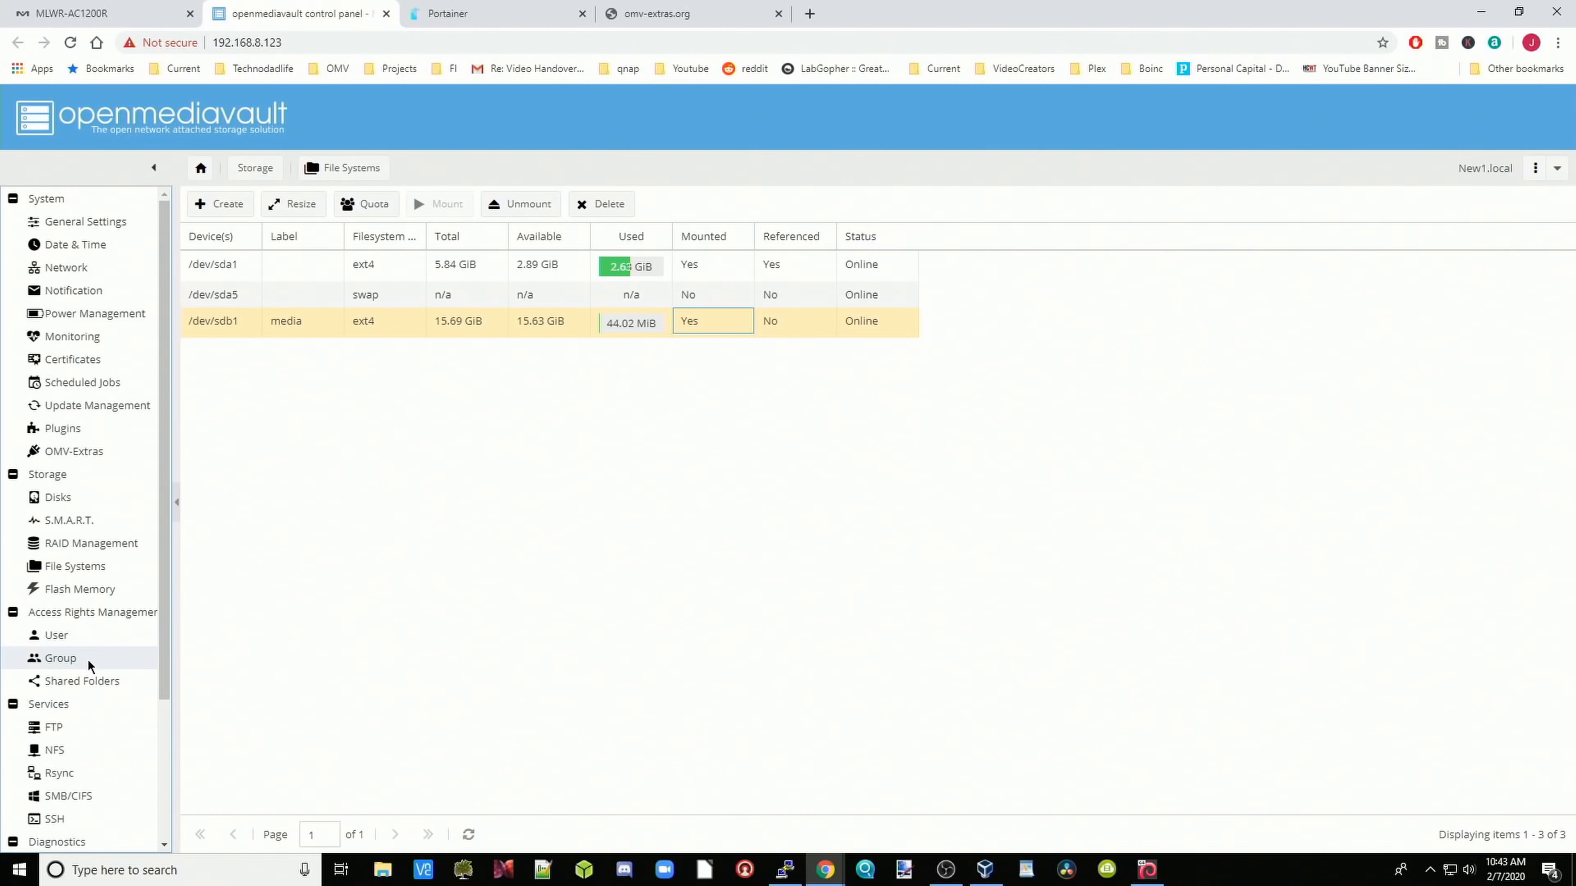
Step: Add shared folder 'one' on the media disk with Everyone: read/write permissions, save and apply it
left_click(95, 681)
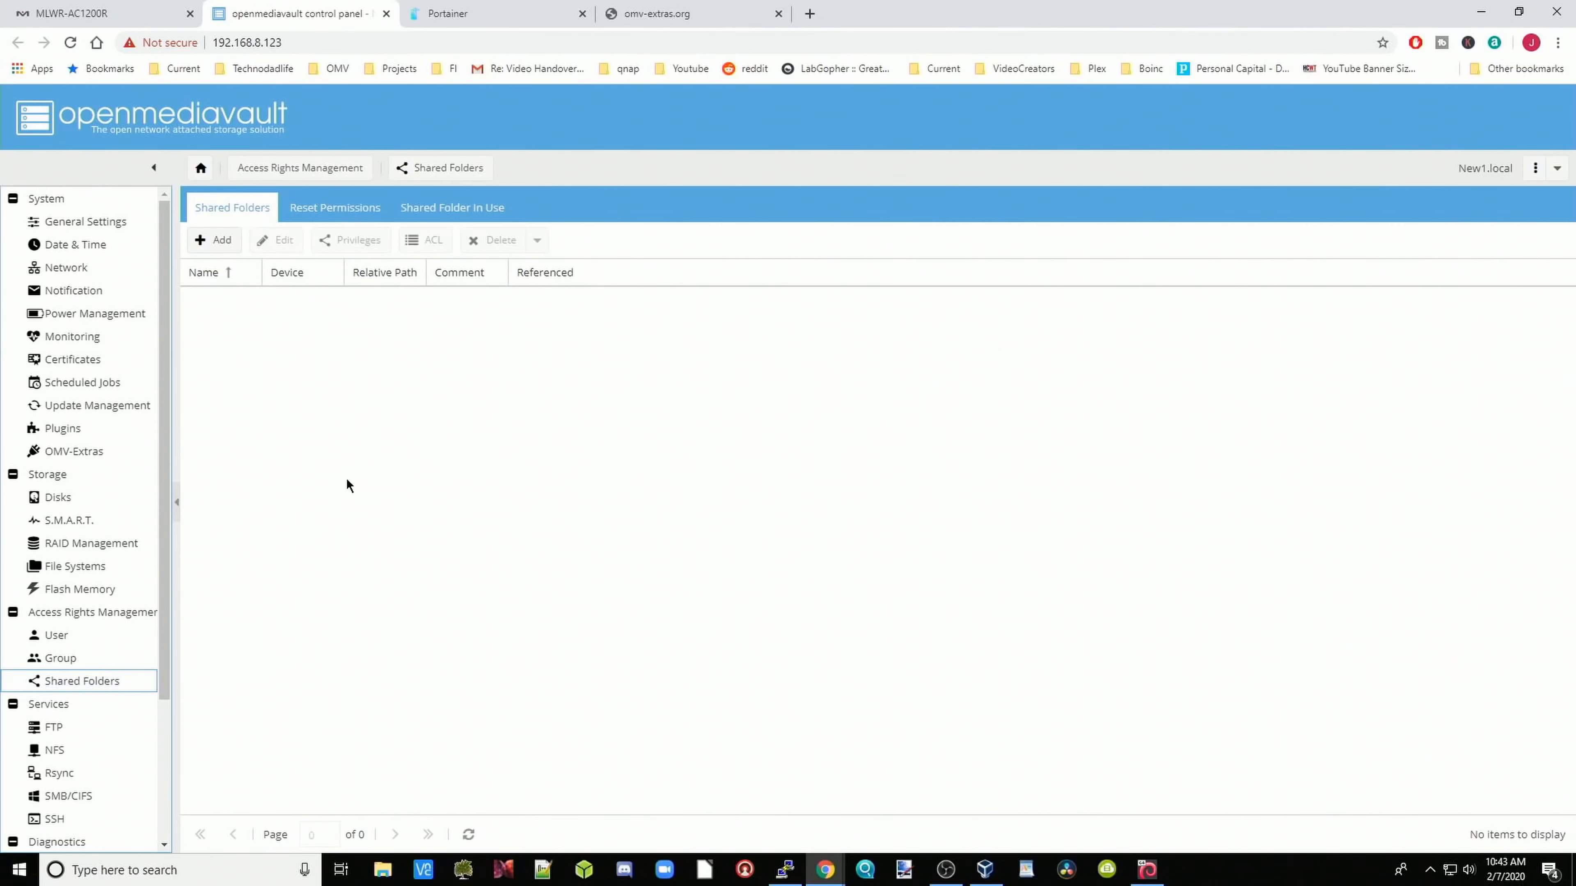
left_click(210, 244)
type("one")
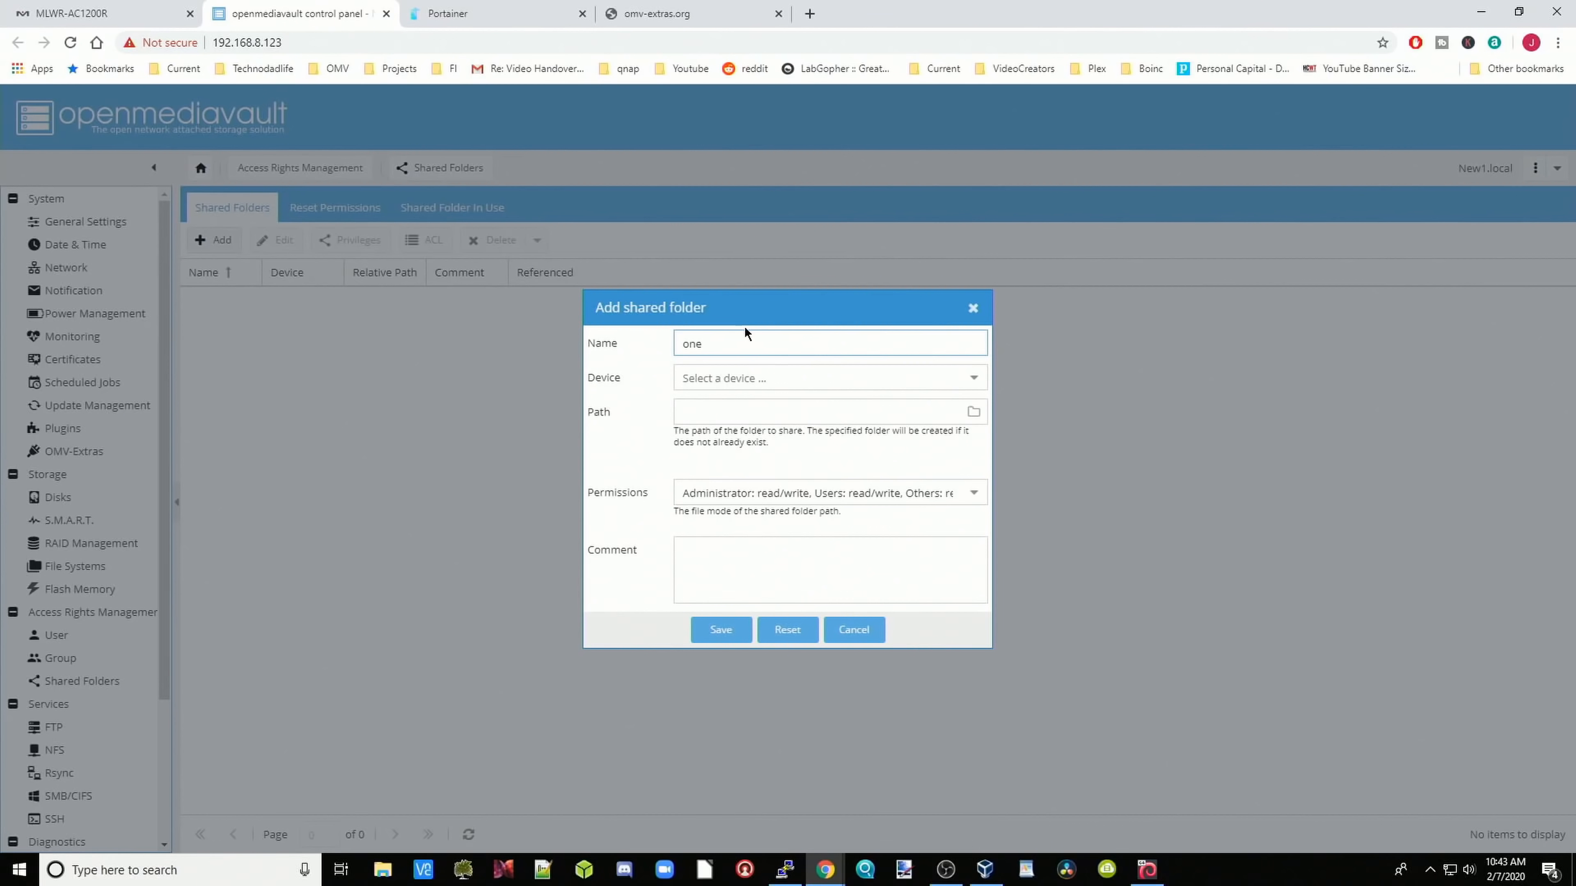
left_click(973, 377)
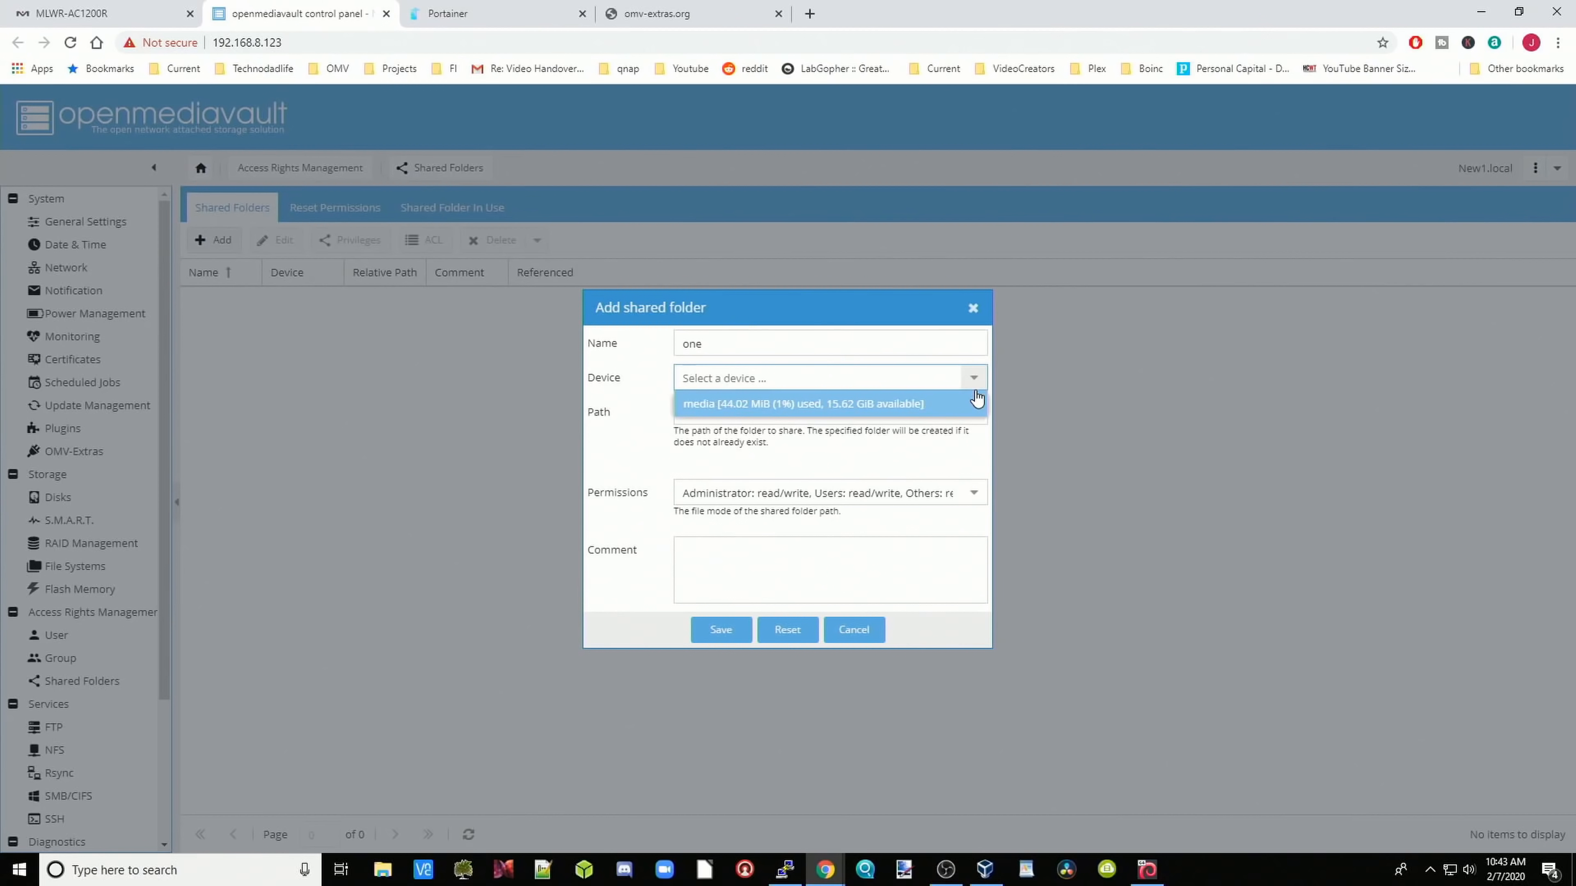
left_click(937, 414)
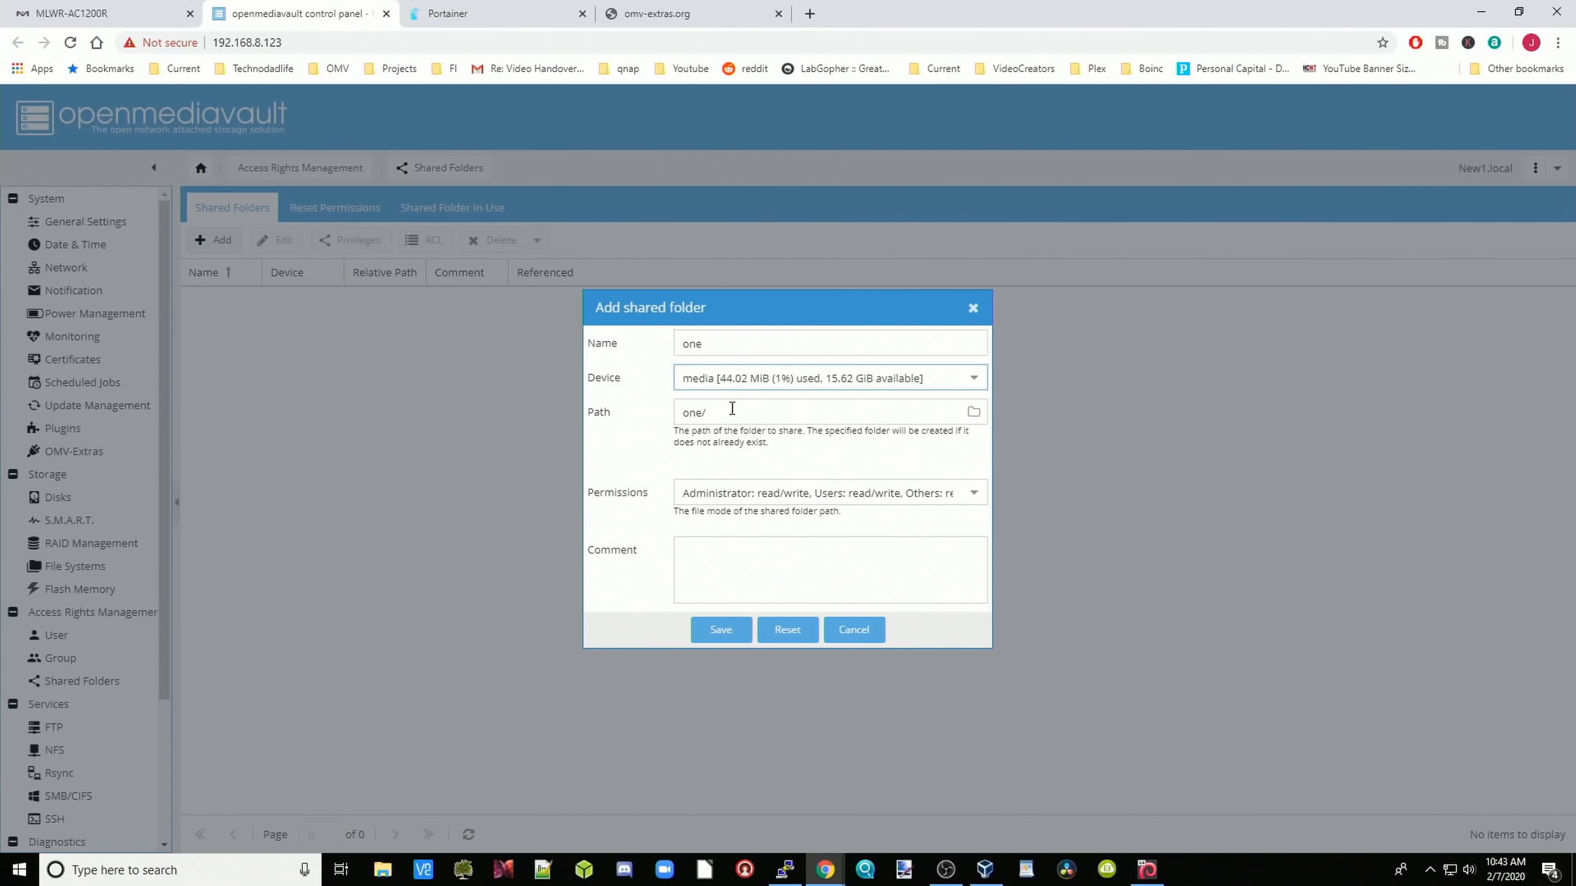
left_click(974, 493)
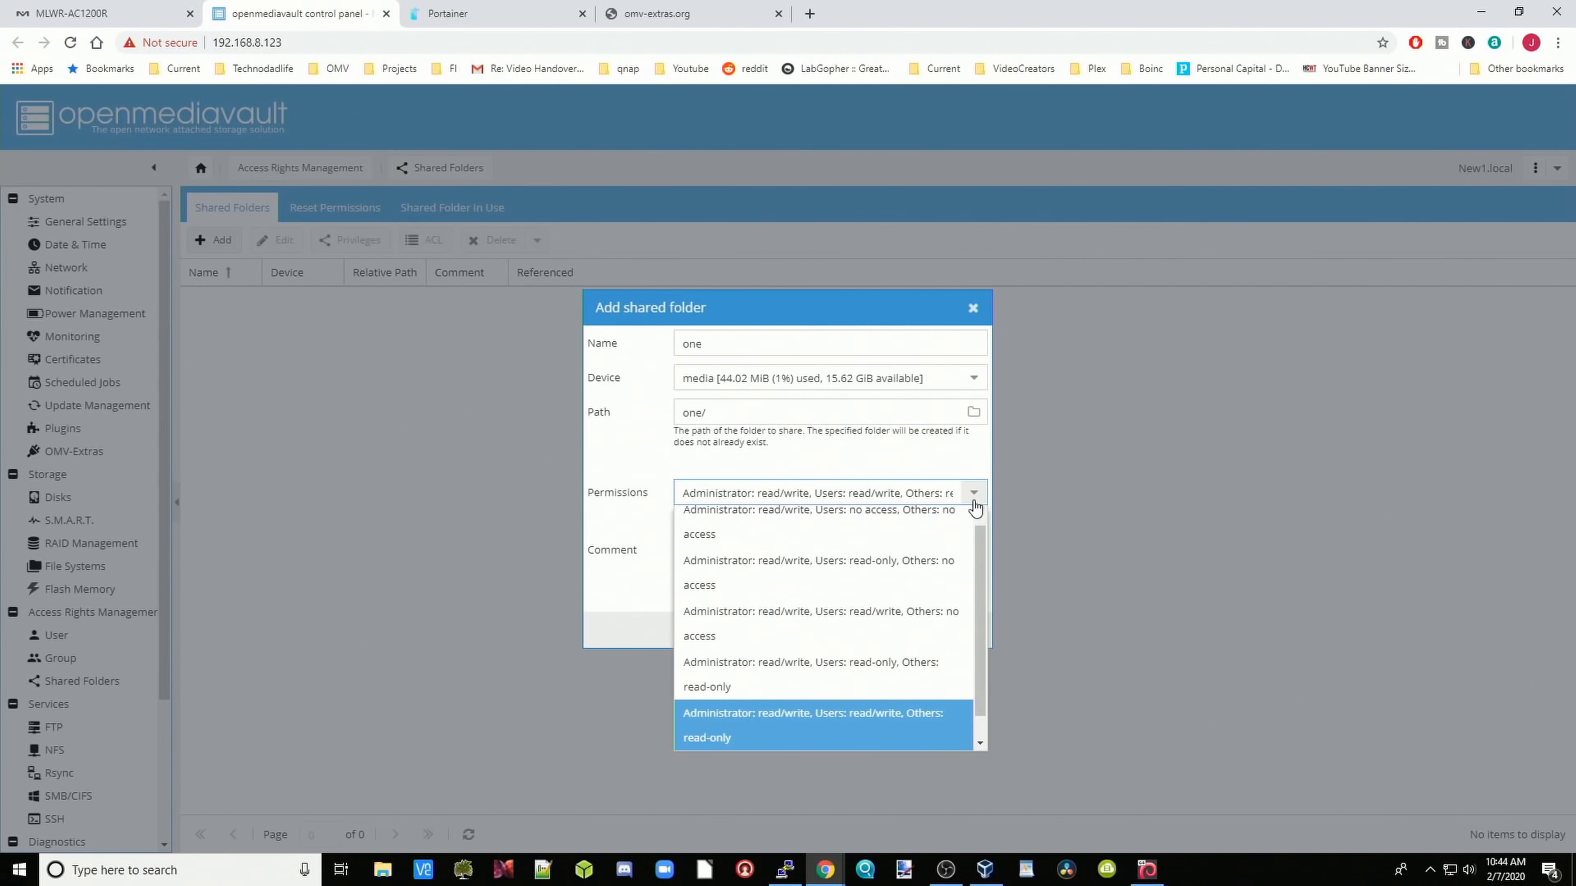
scroll(890, 618, "down", 1)
left_click(809, 745)
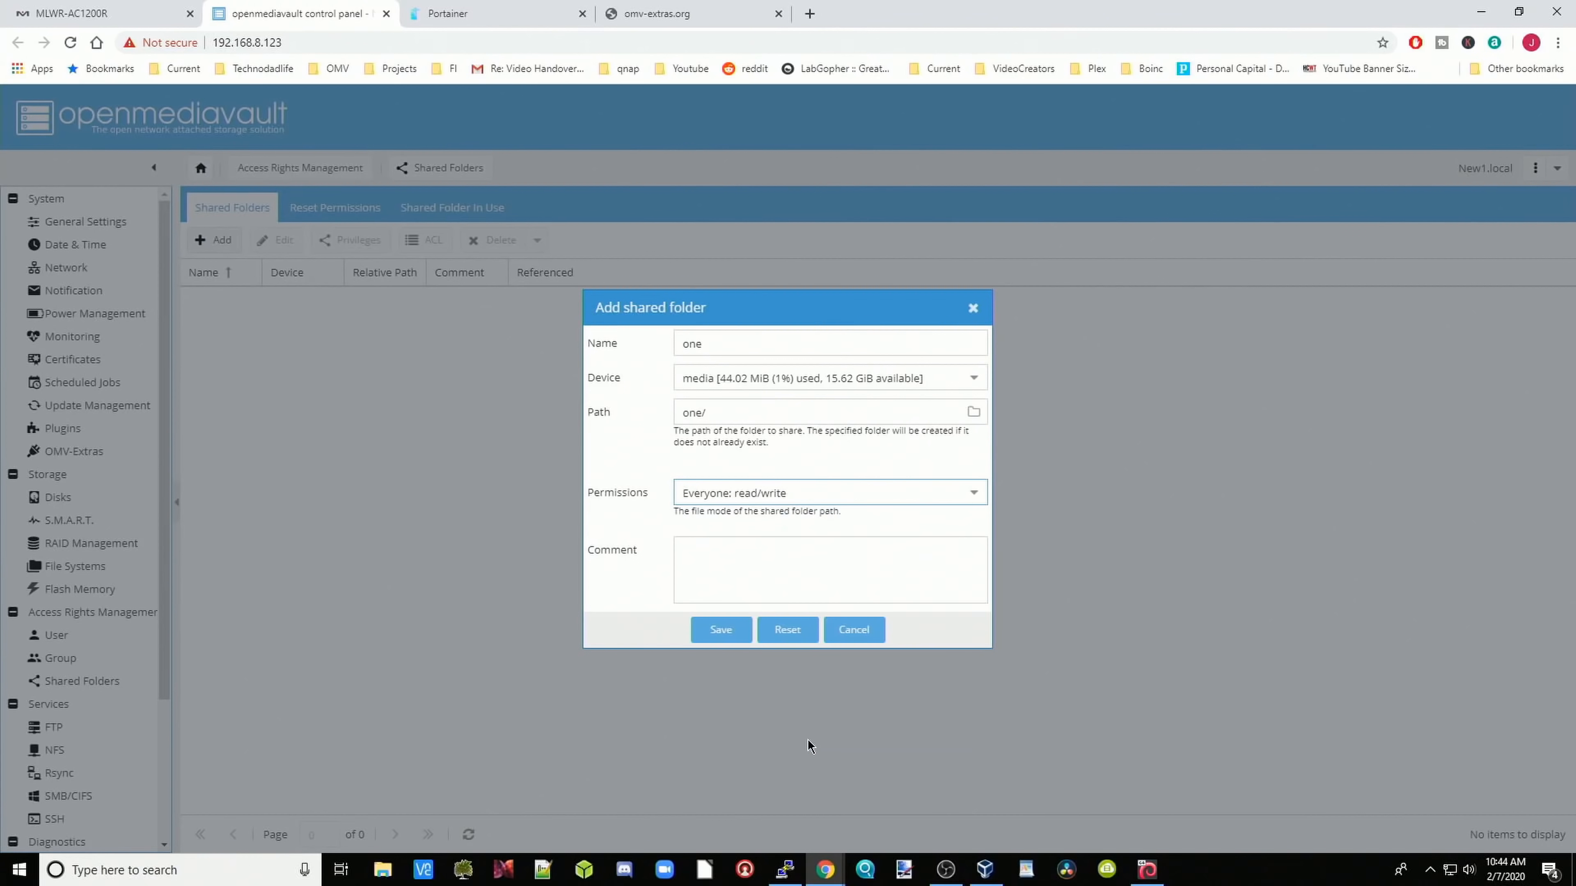
left_click(720, 630)
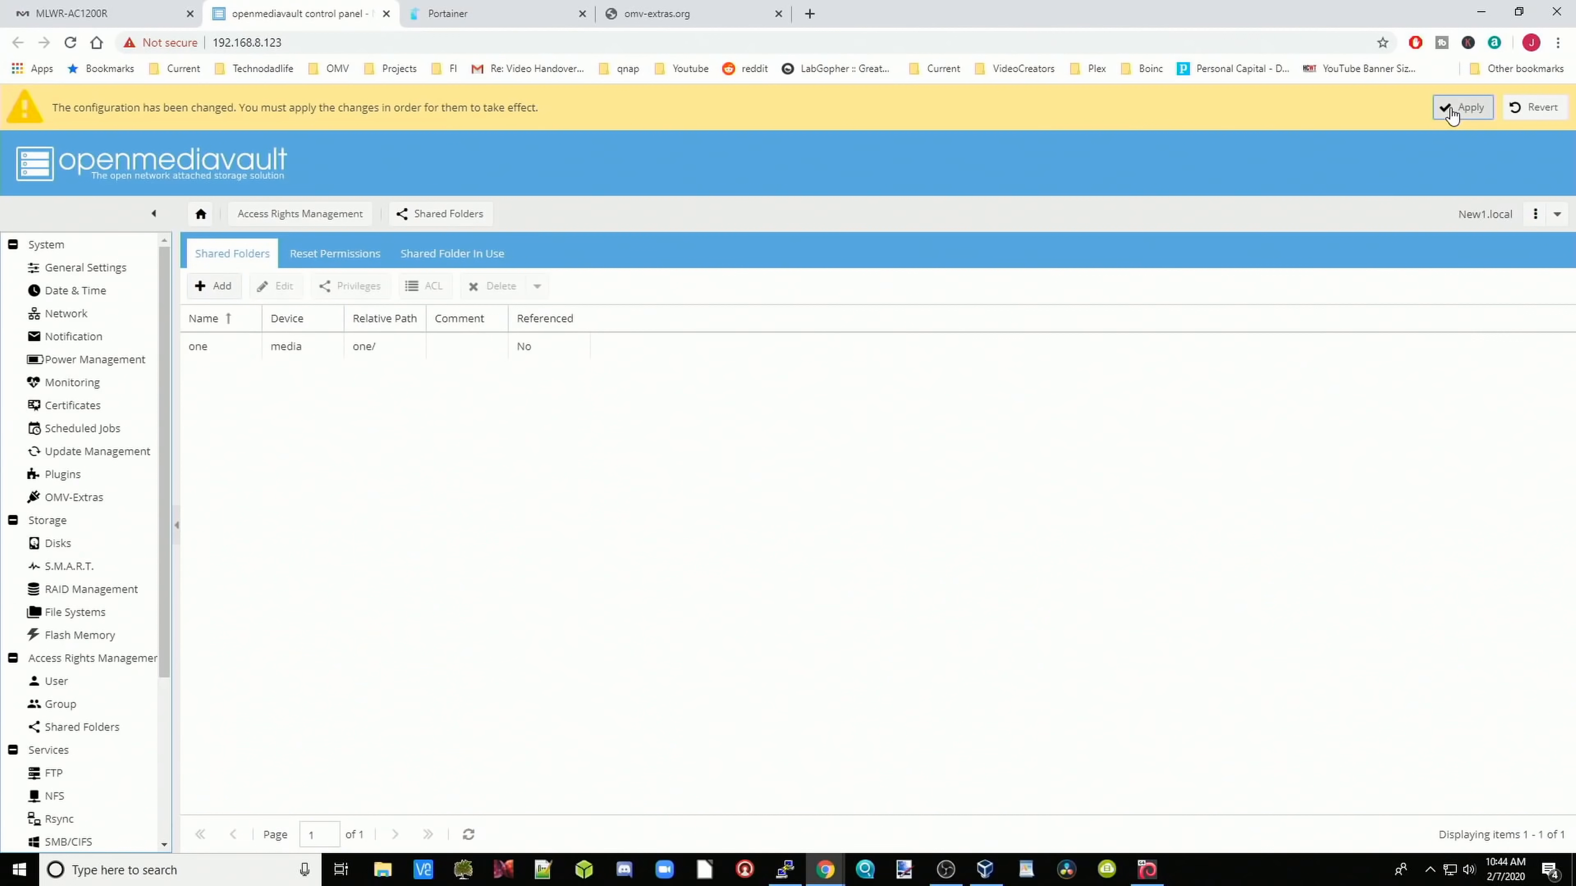
left_click(1458, 107)
left_click(754, 515)
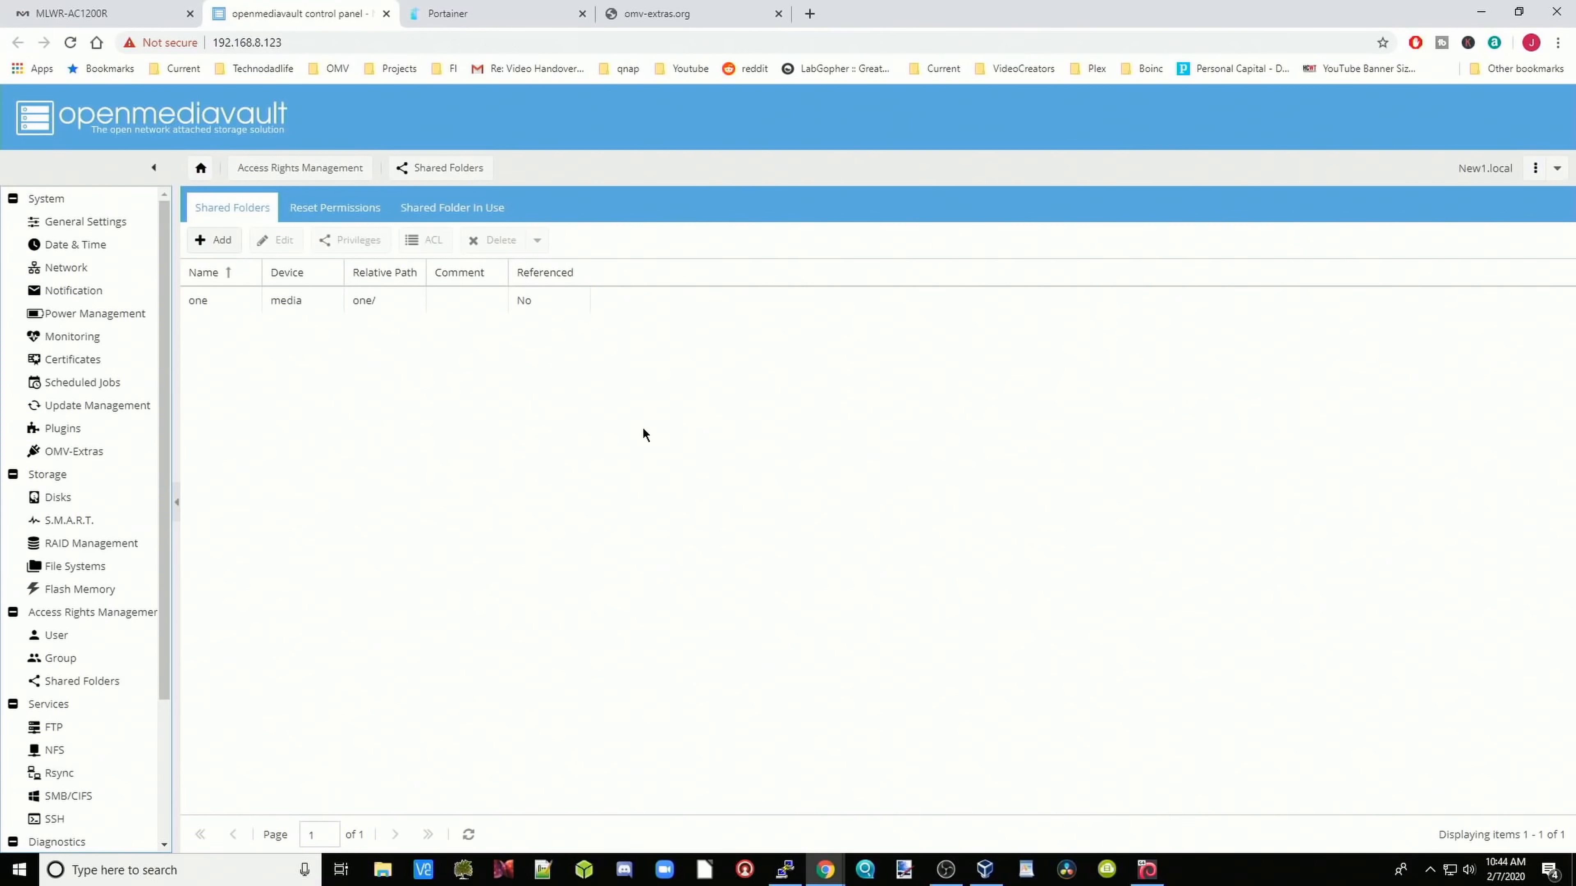
Step: Reset folder one's permissions to Everyone: read/write with Clear ACLs enabled, then return to Shared Folders
left_click(323, 219)
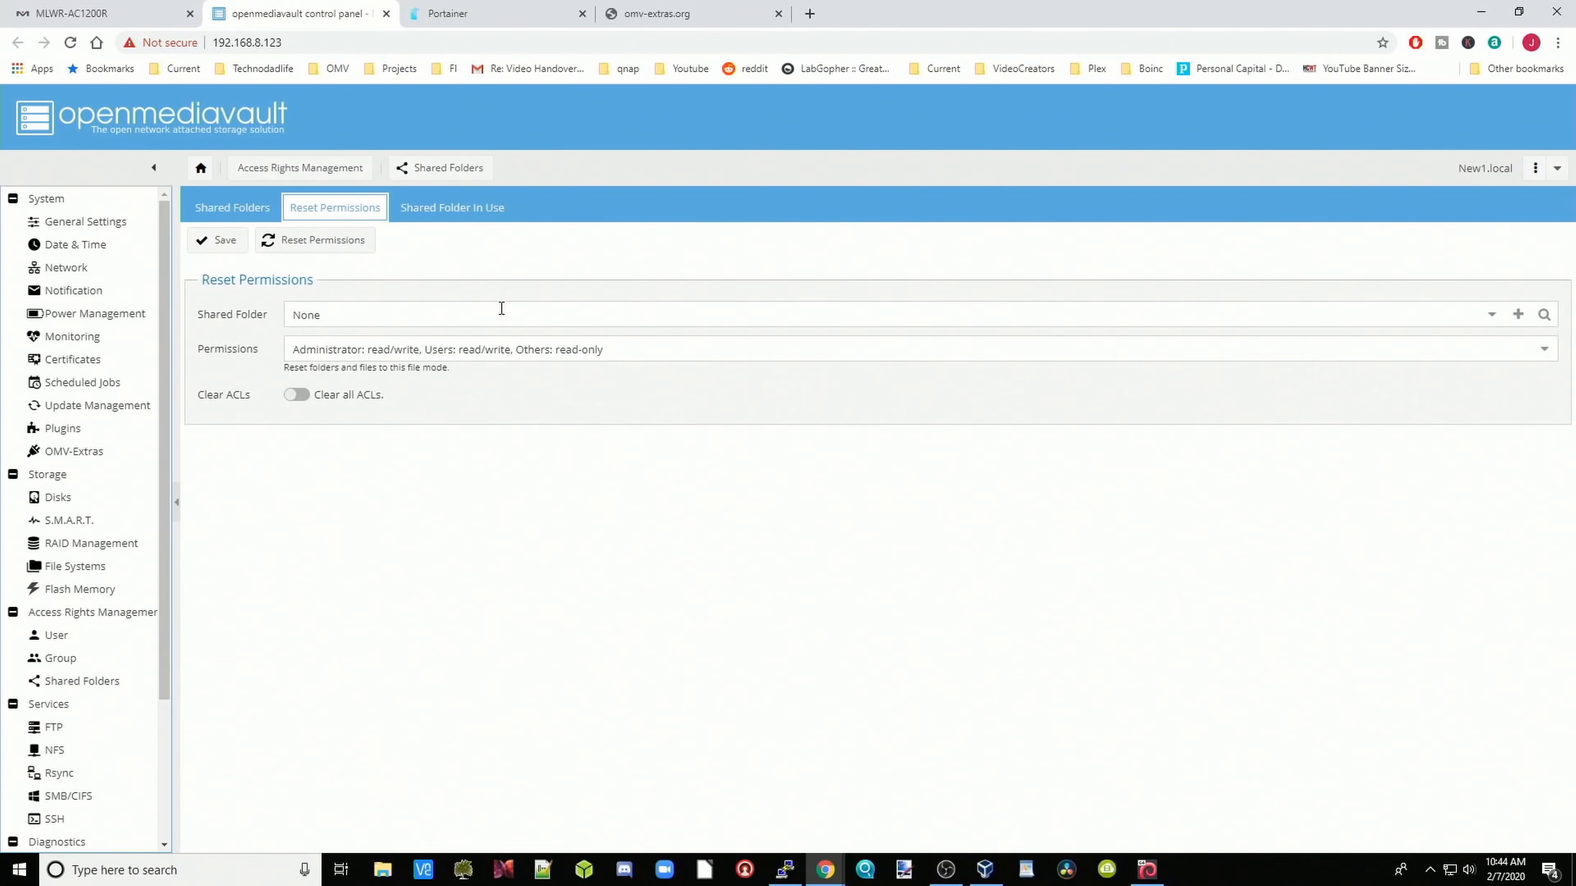
left_click(1490, 316)
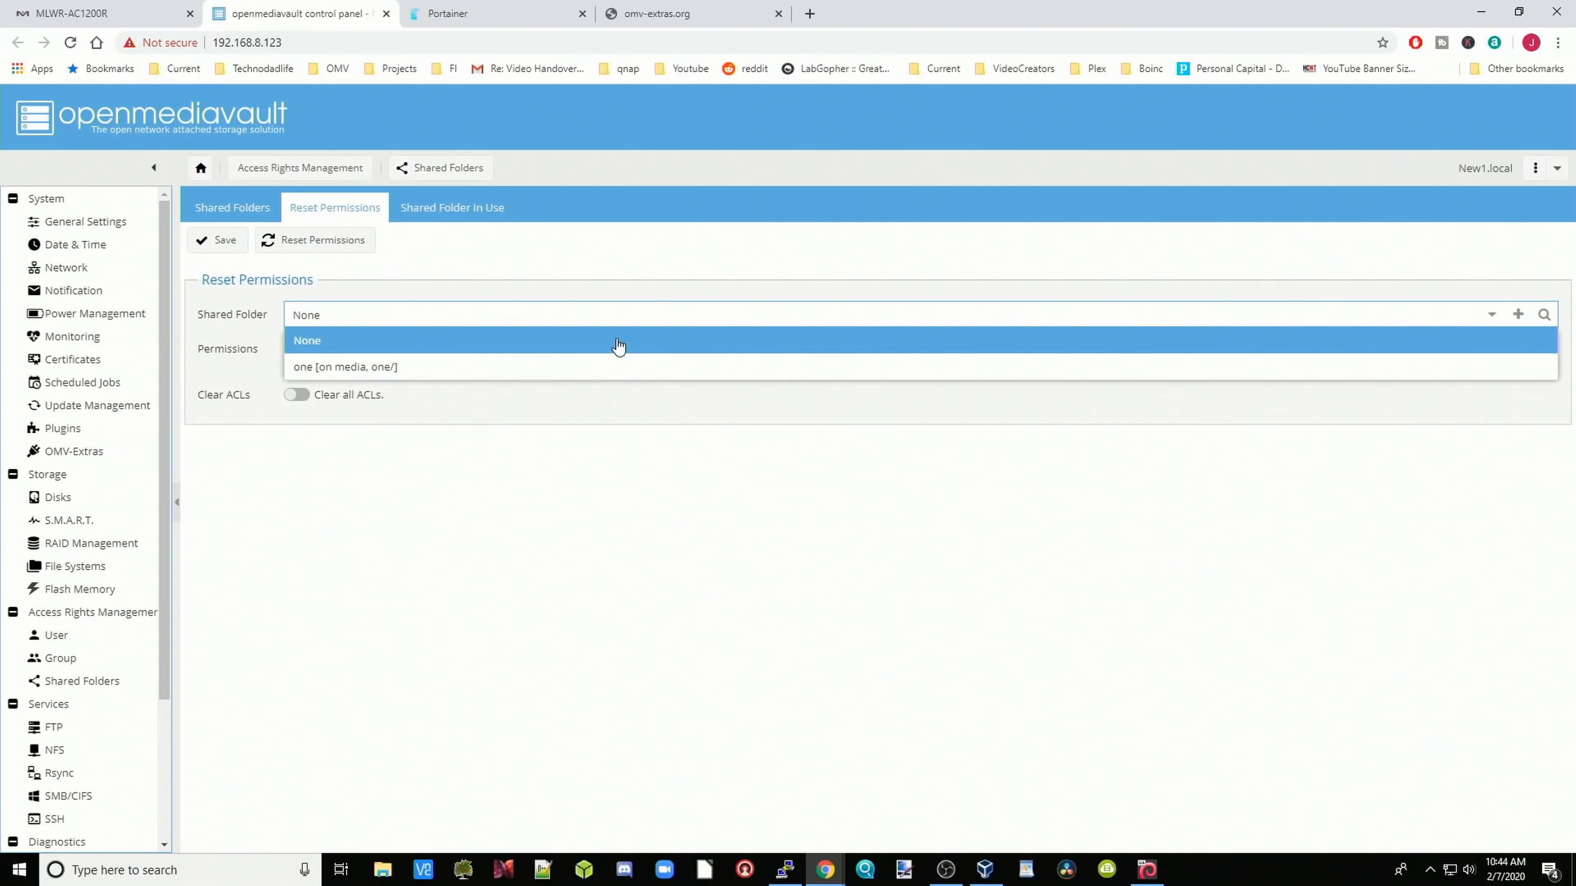
left_click(417, 370)
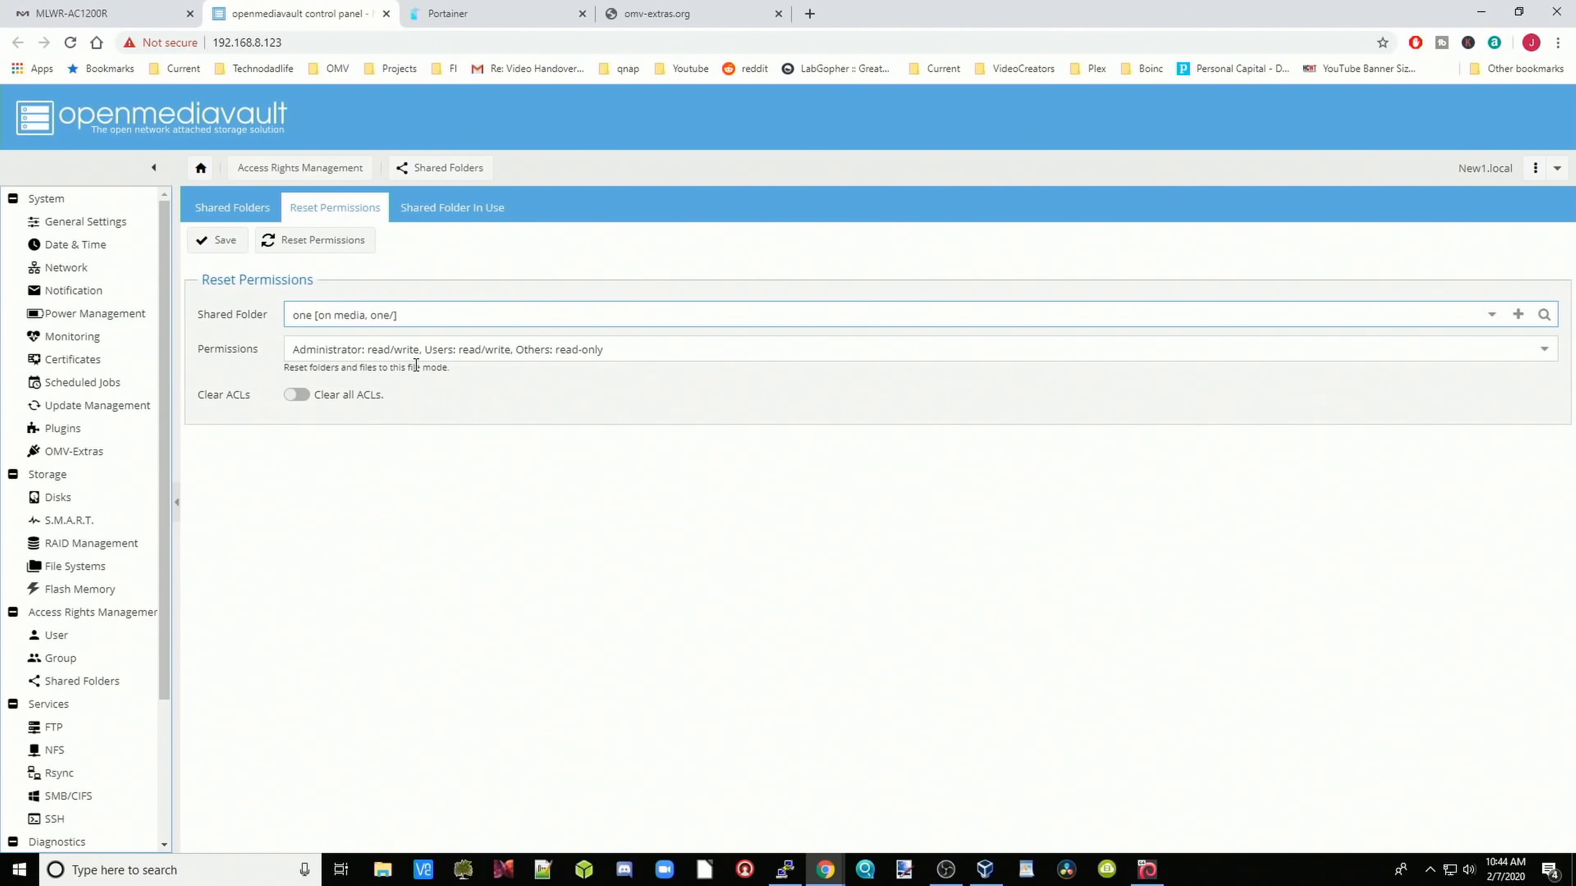
left_click(1541, 351)
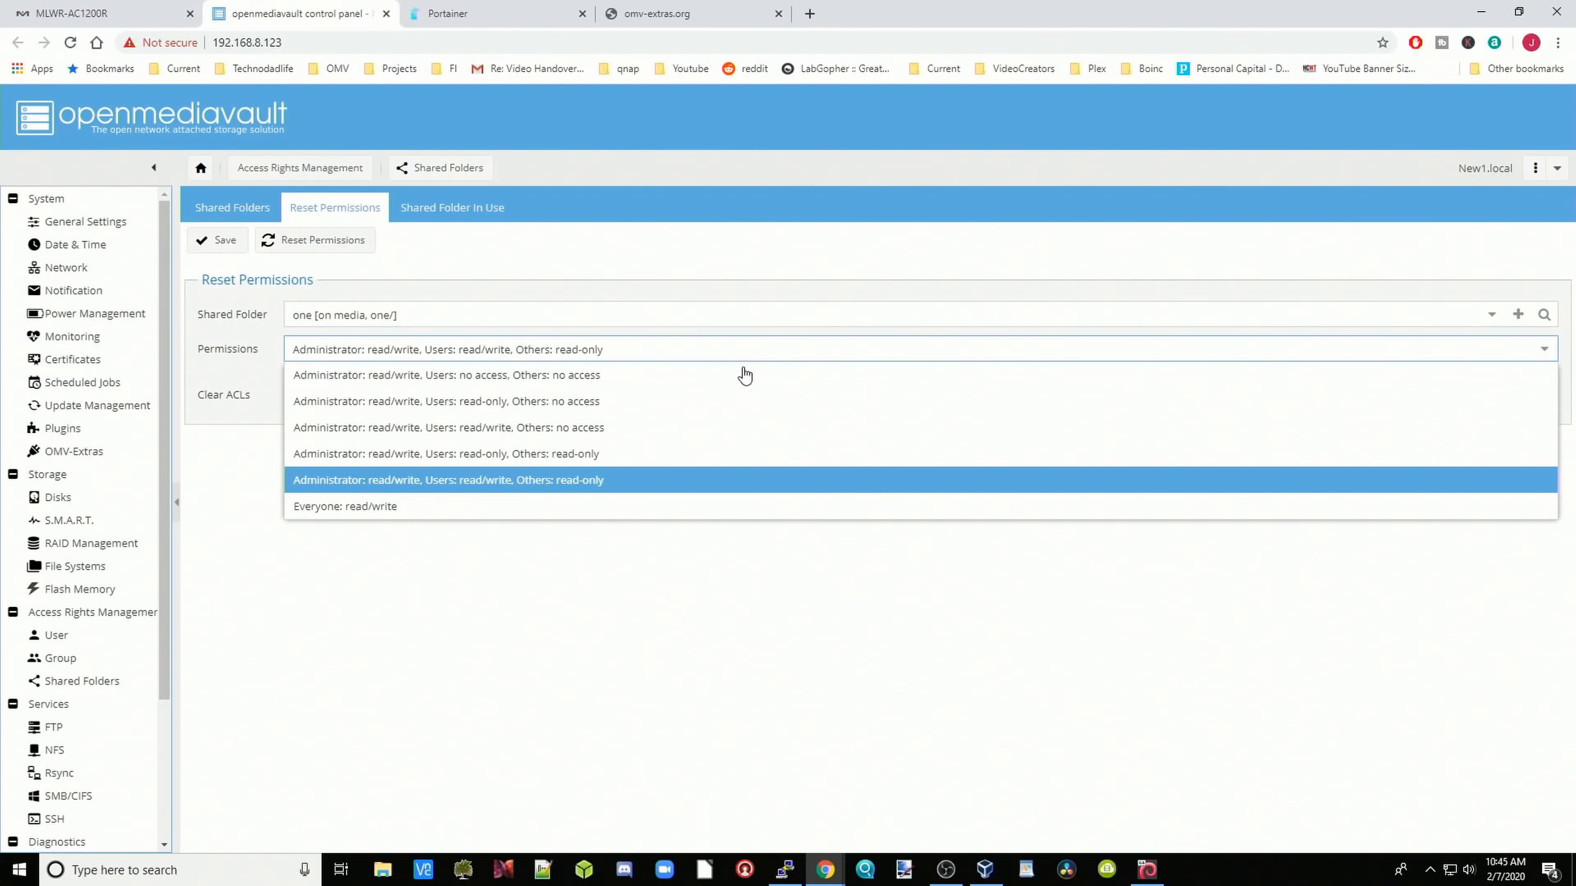
left_click(393, 507)
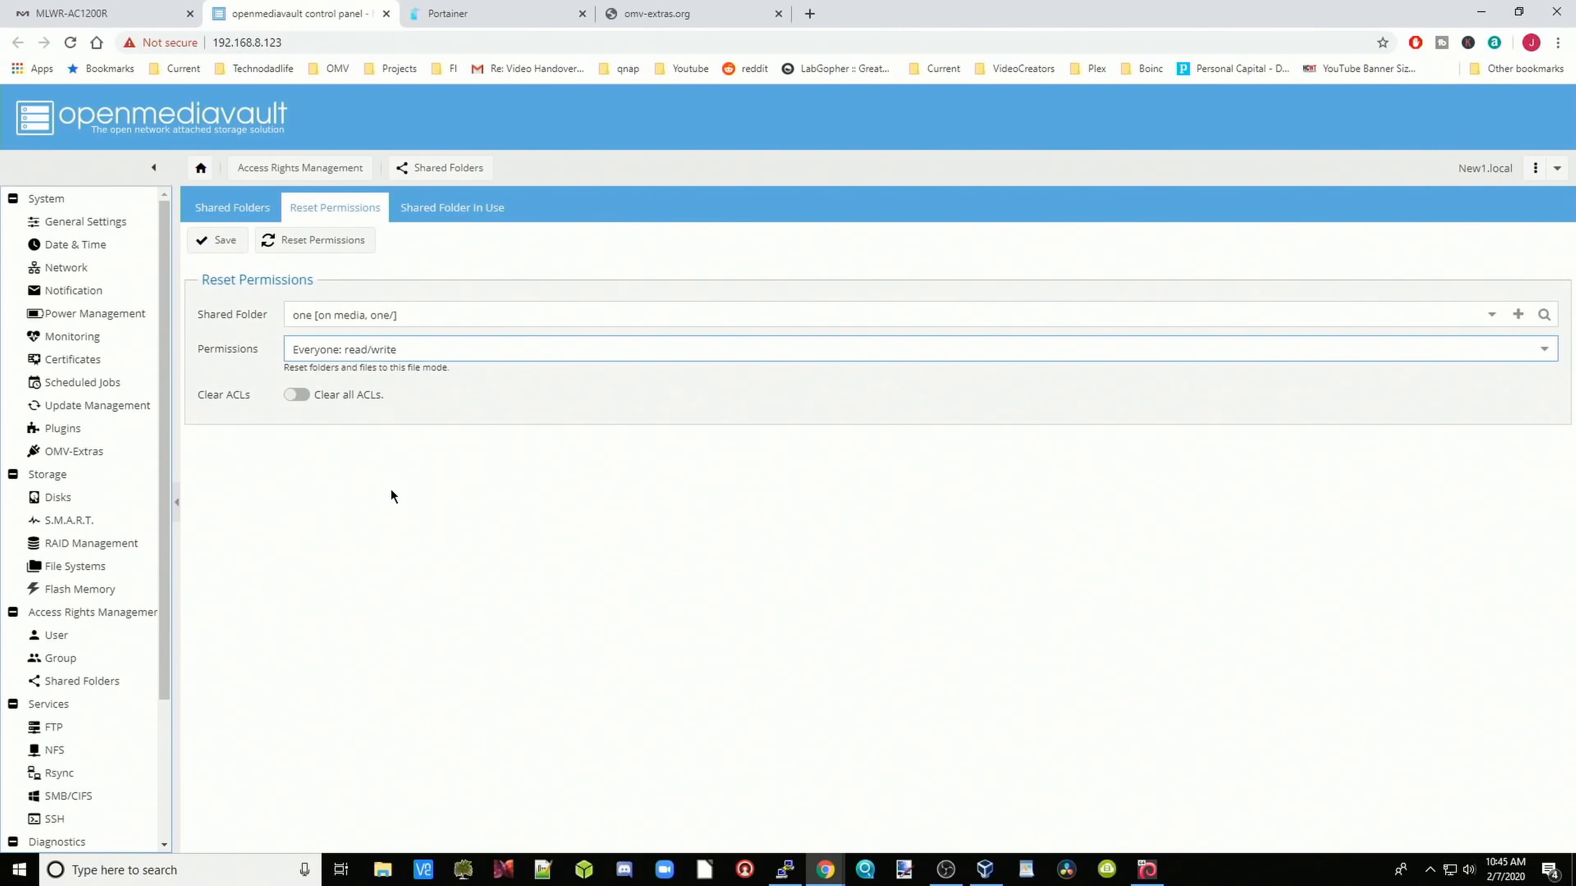
left_click(299, 395)
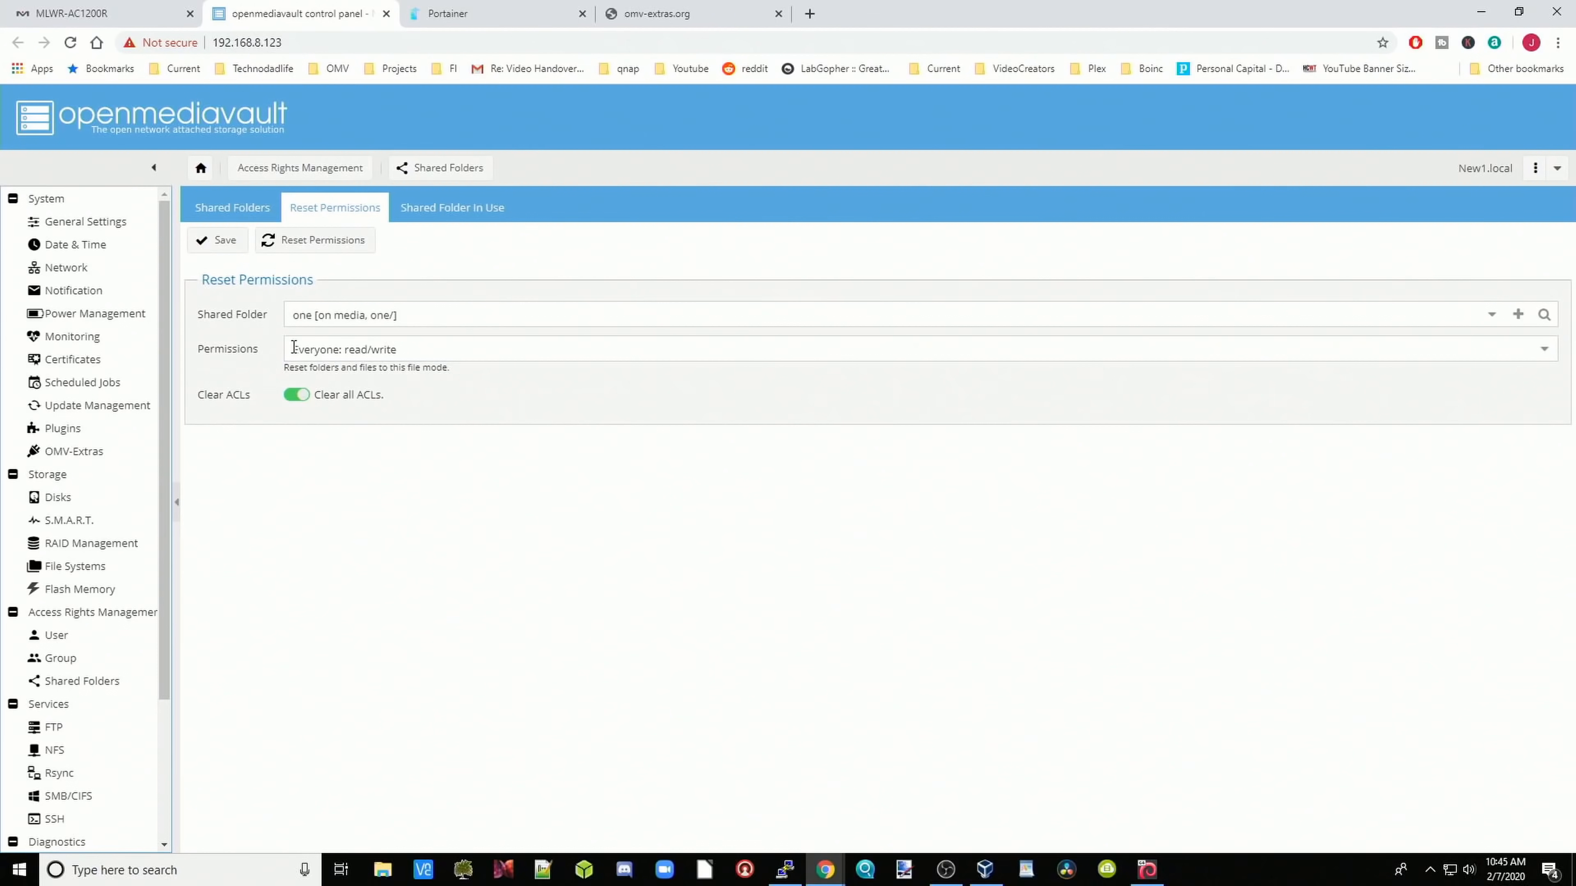
left_click(316, 242)
left_click(791, 581)
left_click(465, 217)
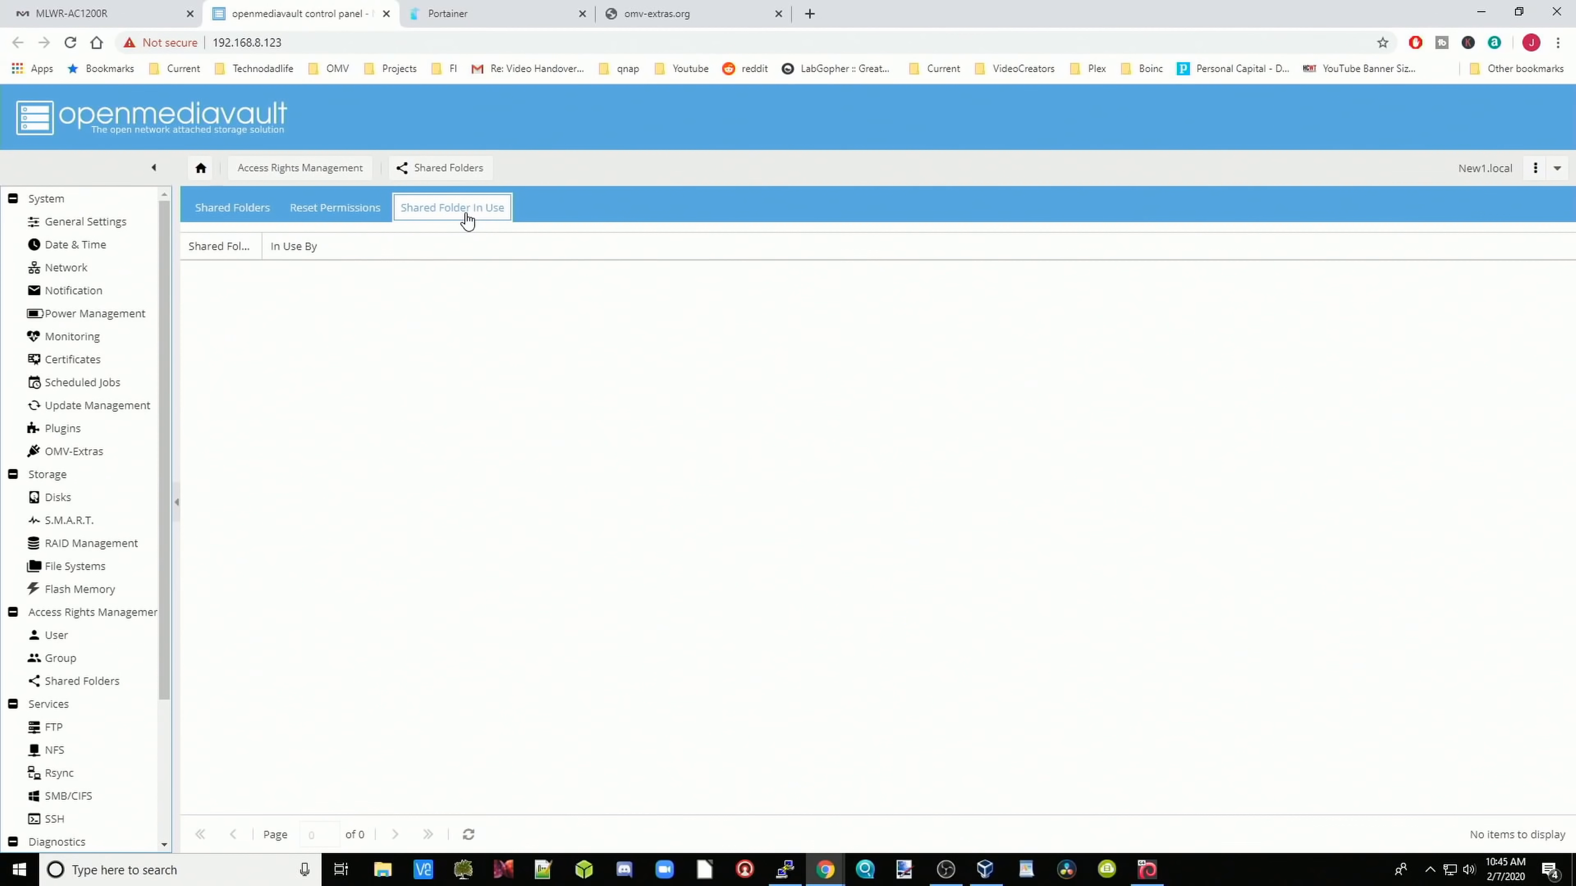
left_click(258, 225)
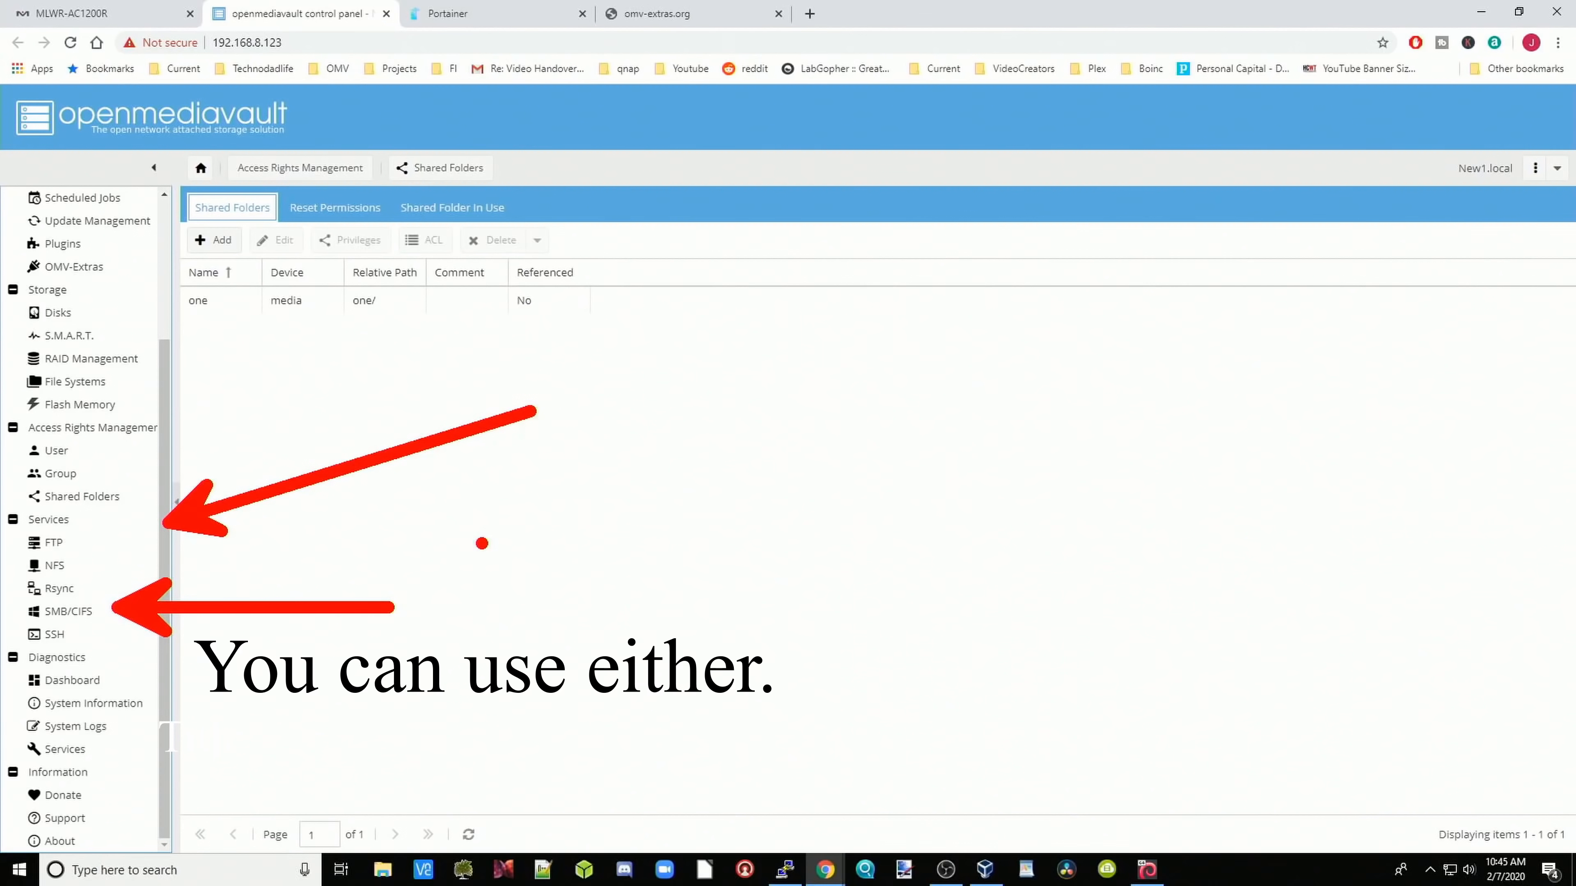
Step: Add an SMB share for folder one with Guests allowed, save it and apply the change
left_click(82, 611)
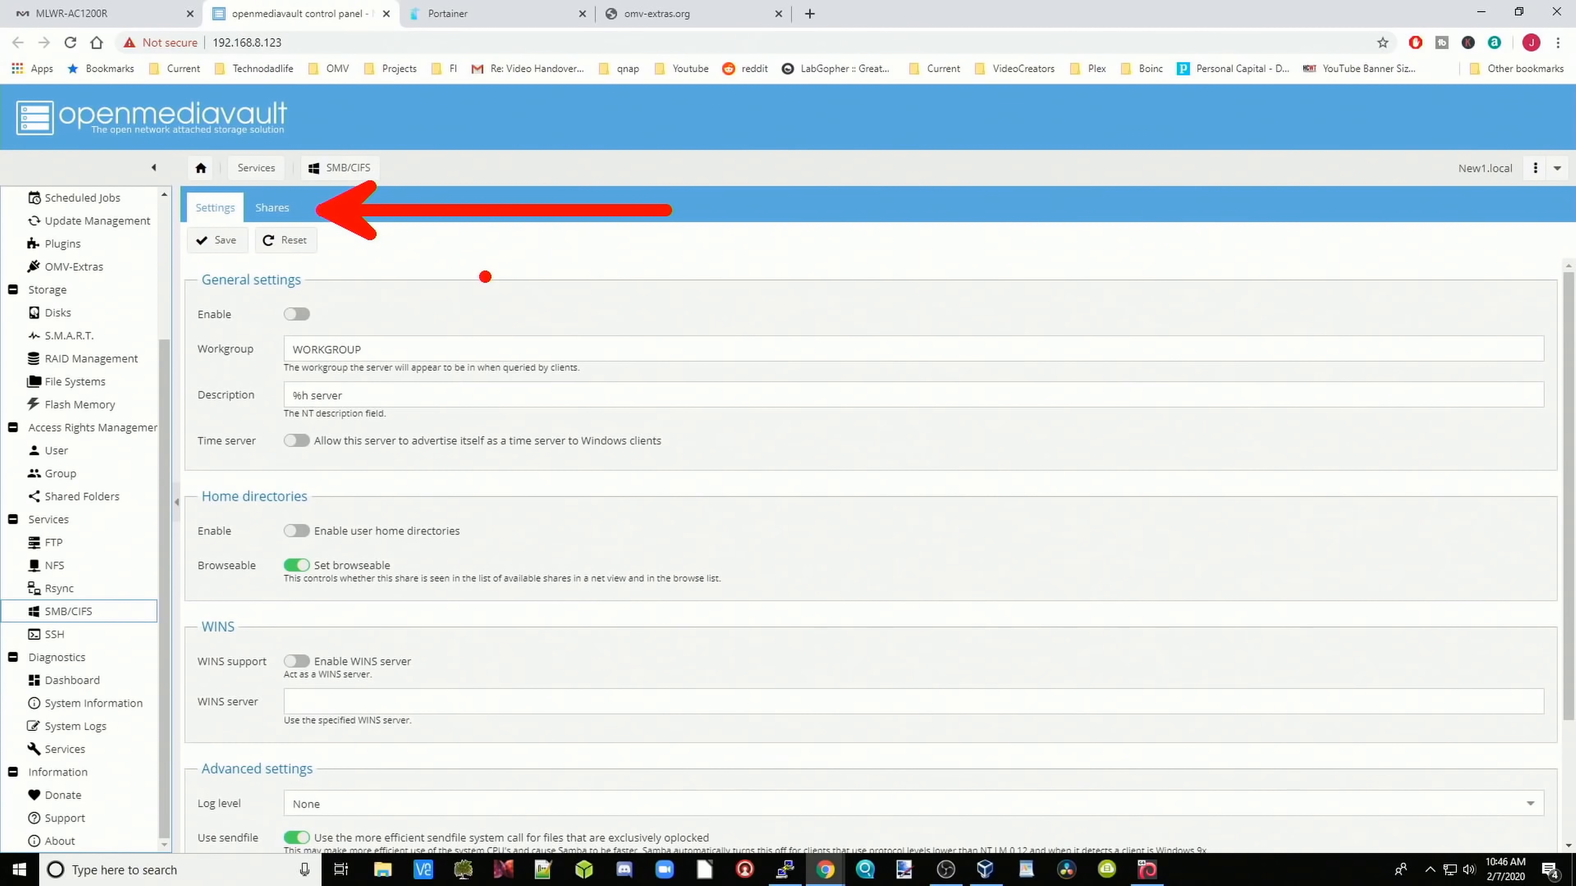
left_click(271, 207)
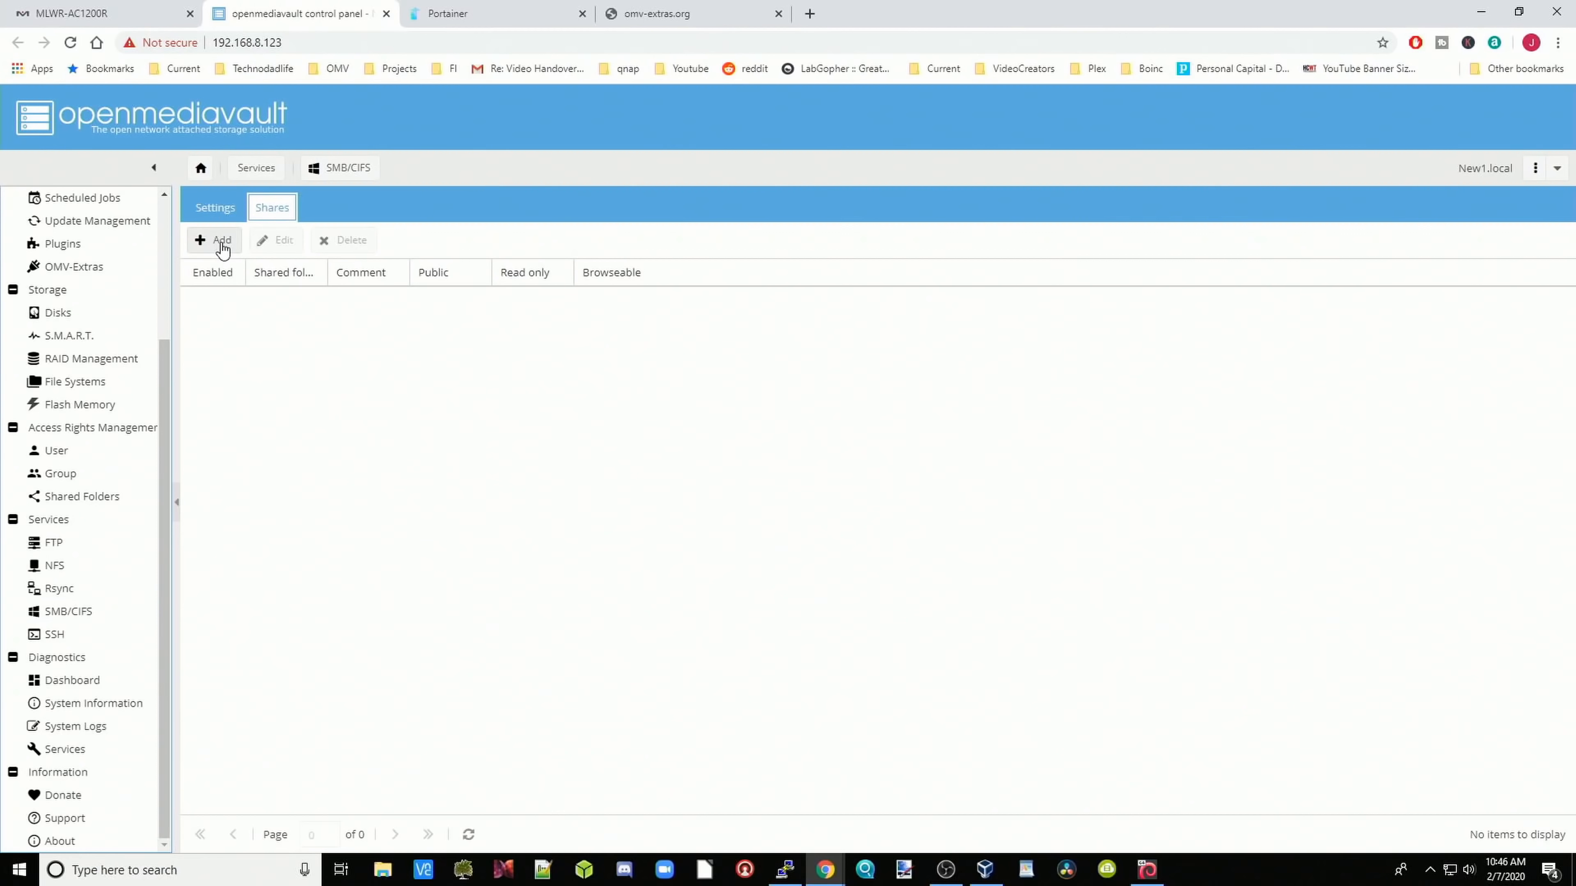
left_click(221, 243)
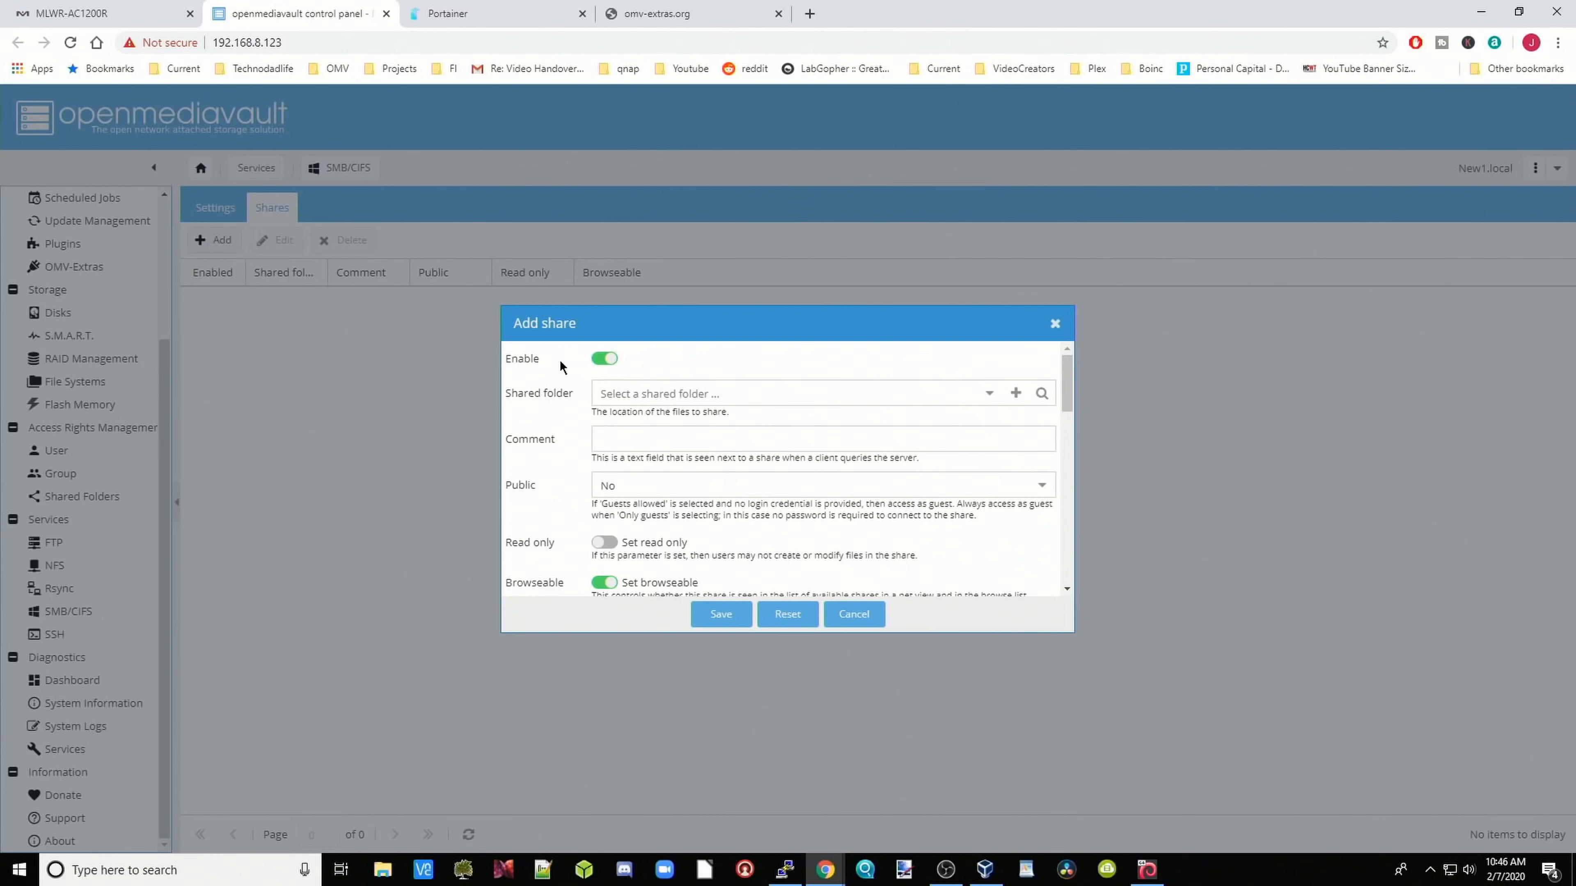
left_click(989, 394)
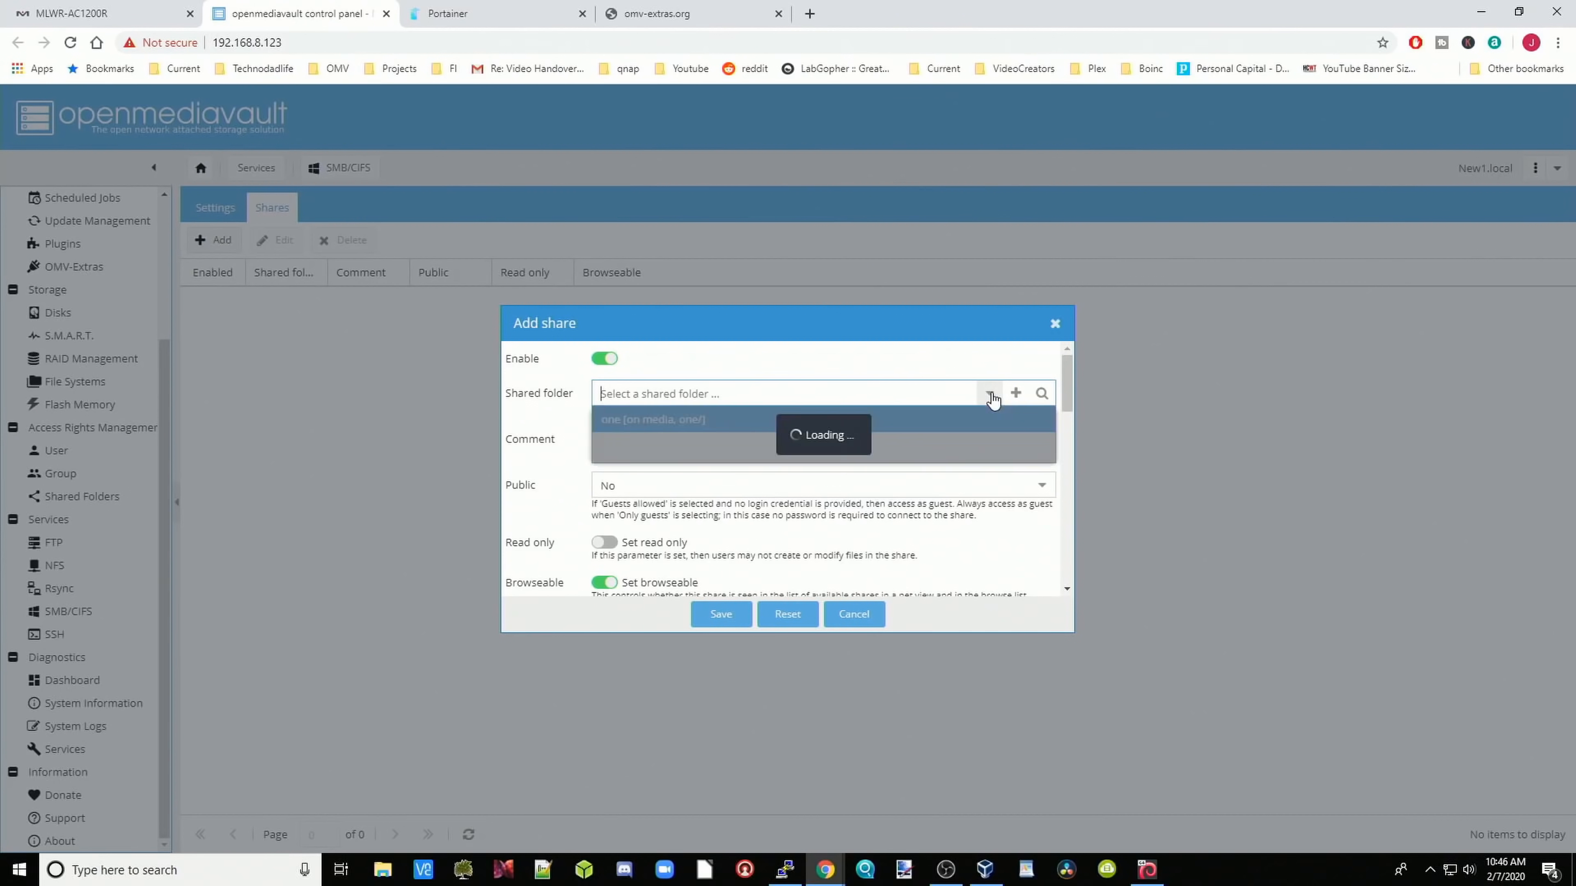
left_click(897, 491)
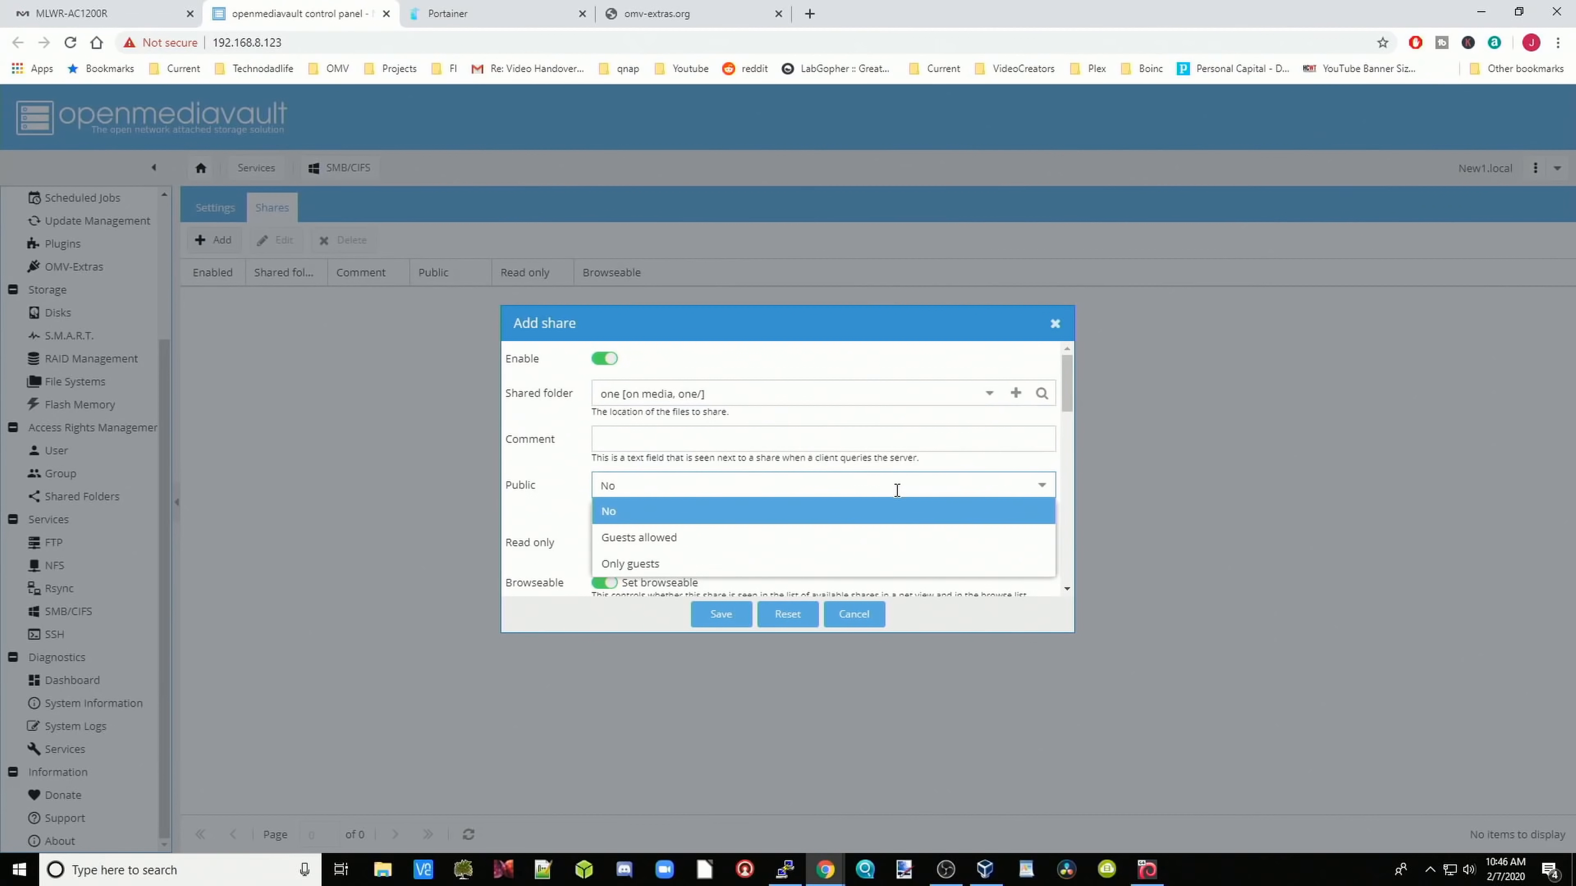
left_click(873, 543)
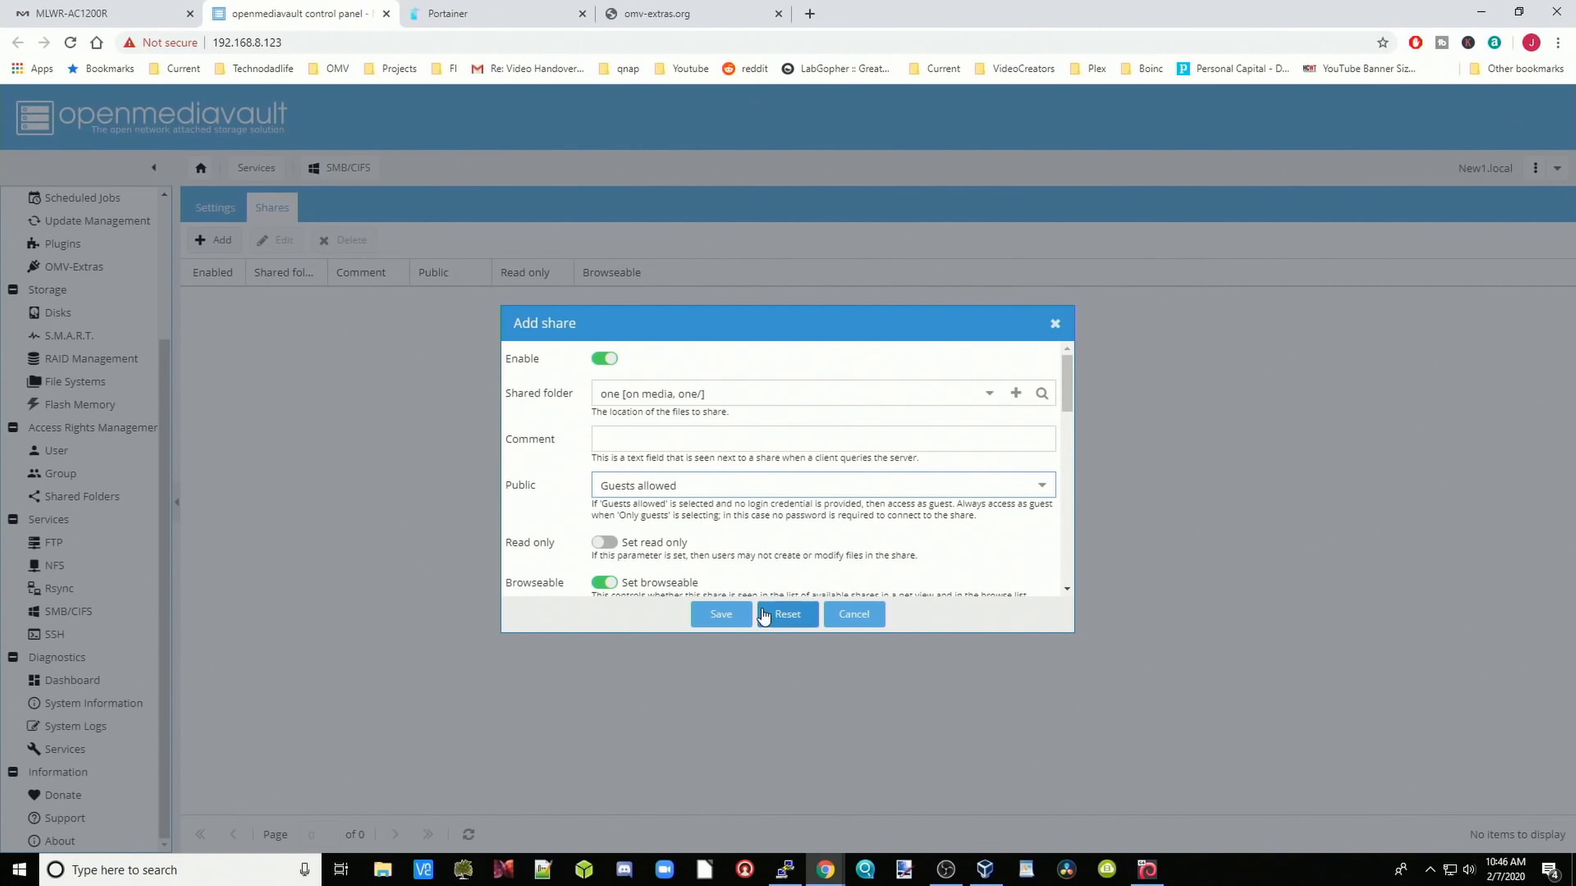
left_click(721, 614)
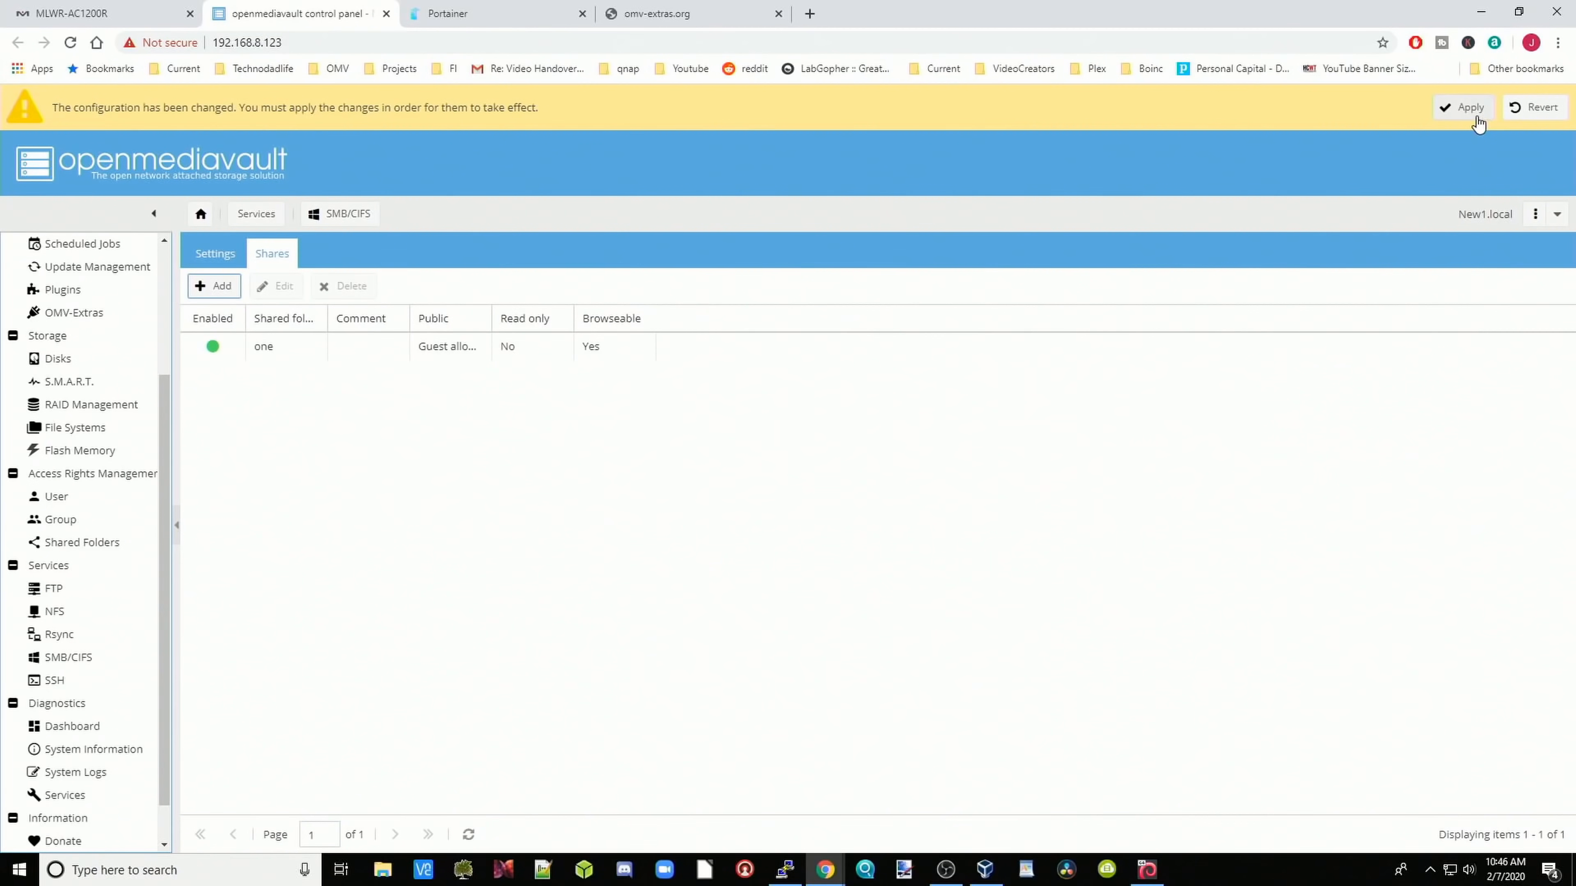
left_click(1469, 109)
left_click(751, 513)
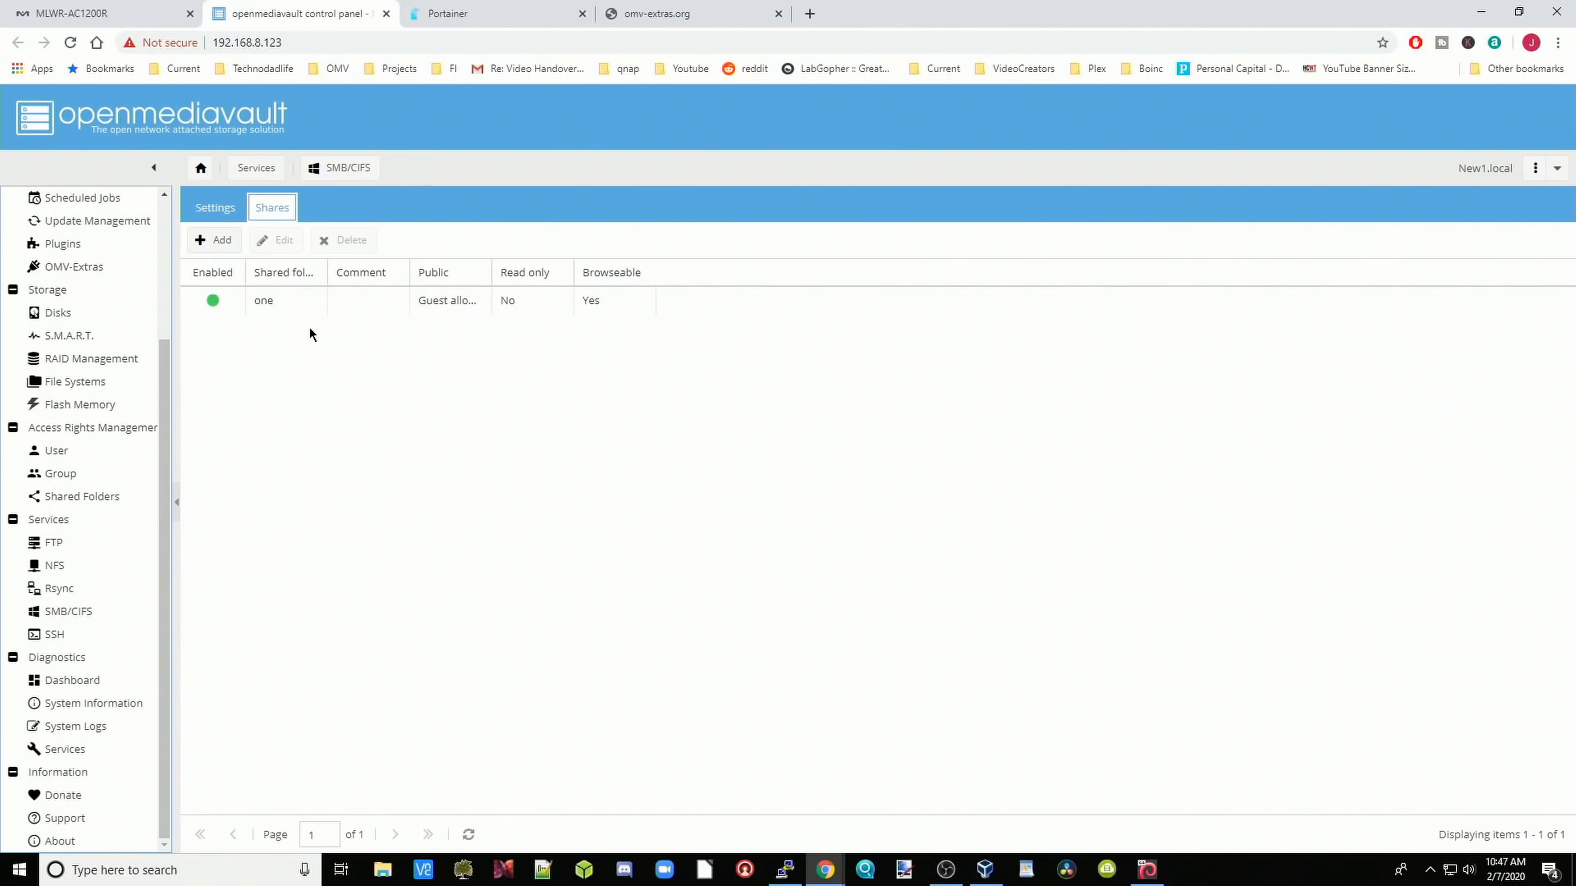
Step: Enable the SMB/CIFS service in its settings, save, apply, and open the Windows network browser
left_click(217, 212)
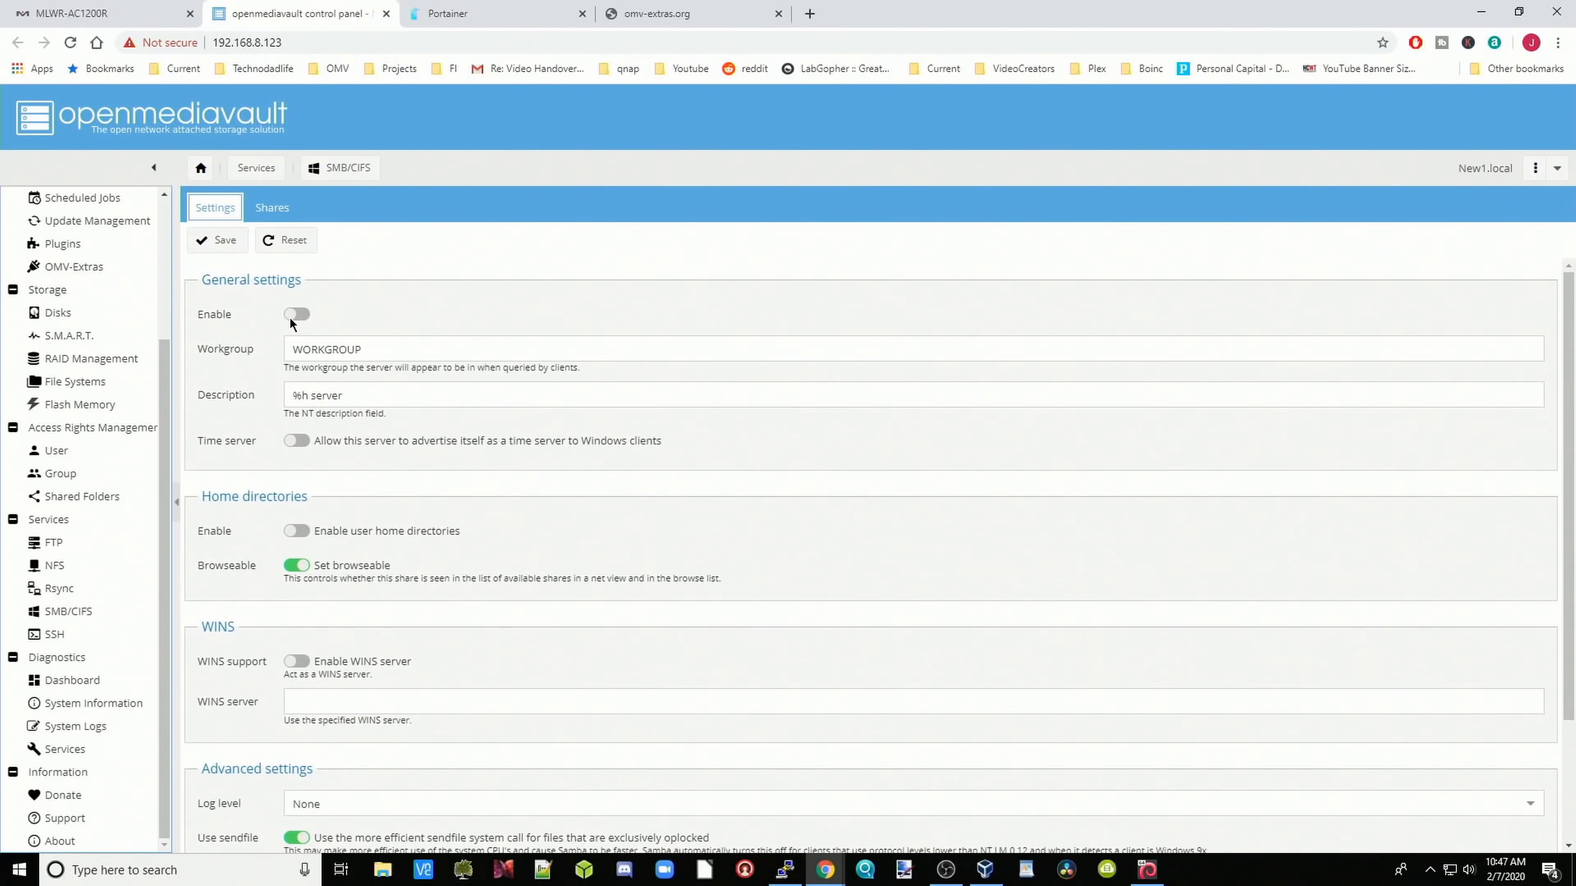
left_click(301, 315)
left_click(215, 242)
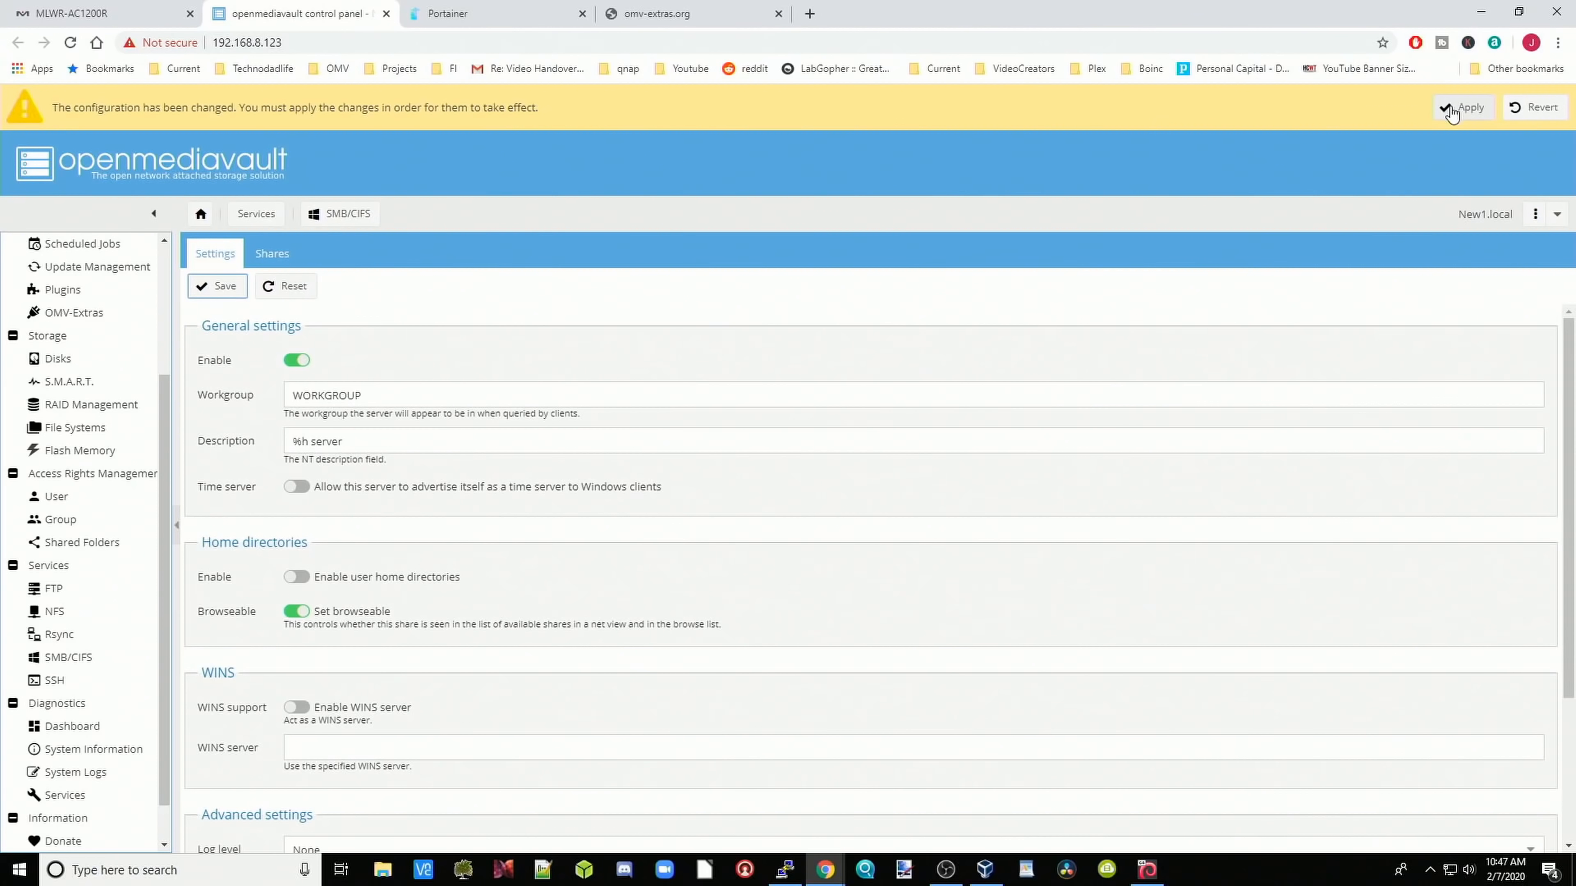
left_click(1464, 107)
left_click(756, 512)
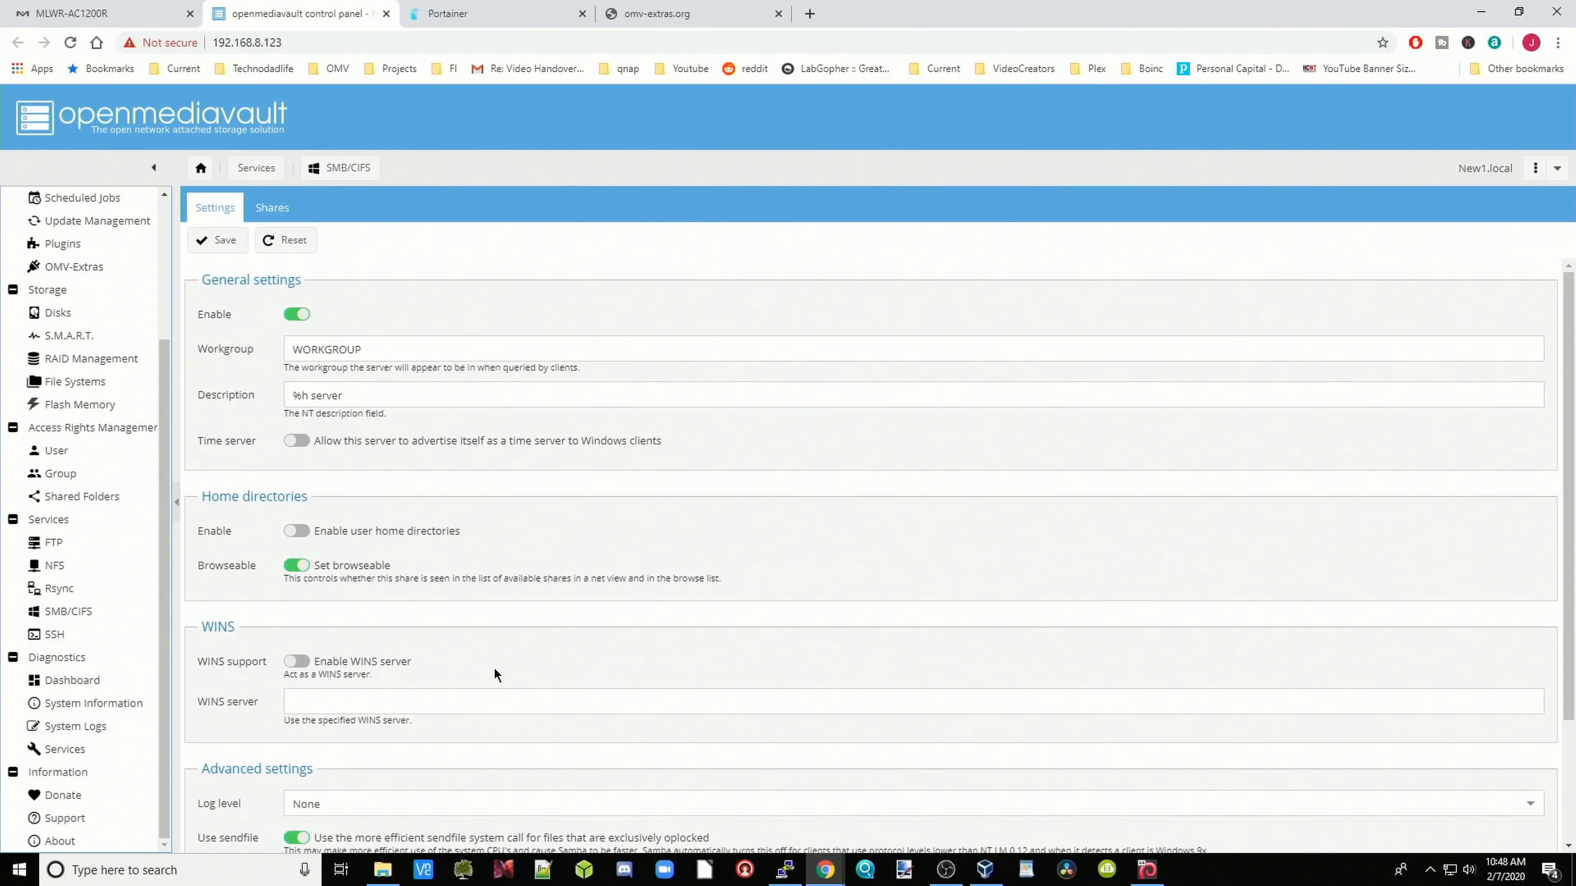
left_click(385, 872)
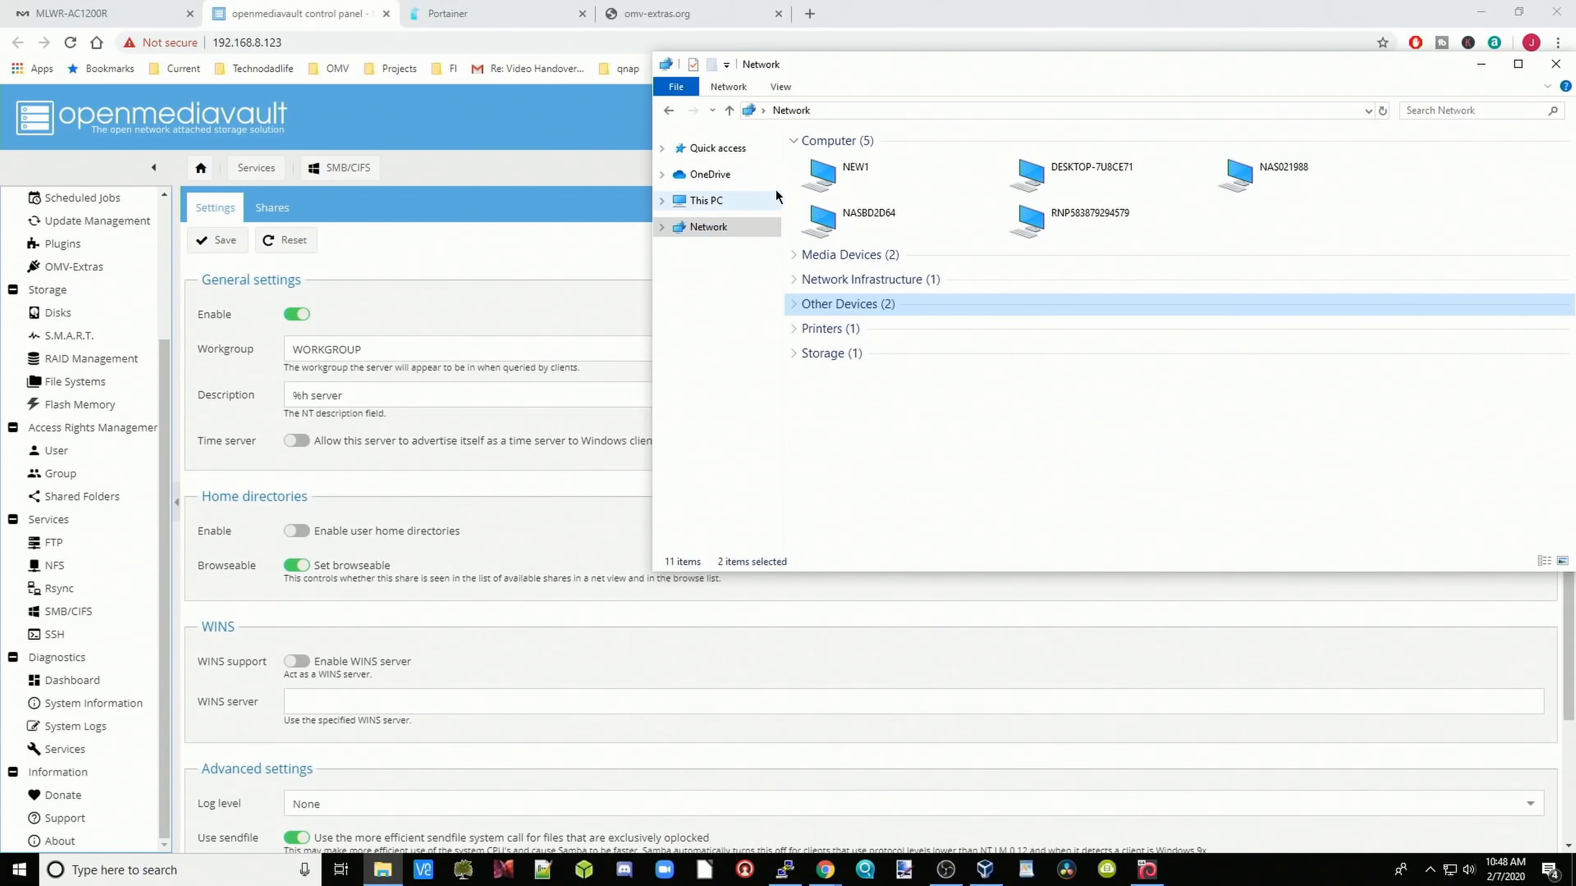
Step: Browse NEW1 in Windows Explorer, confirm share one opens empty, then close the window
double_click(874, 180)
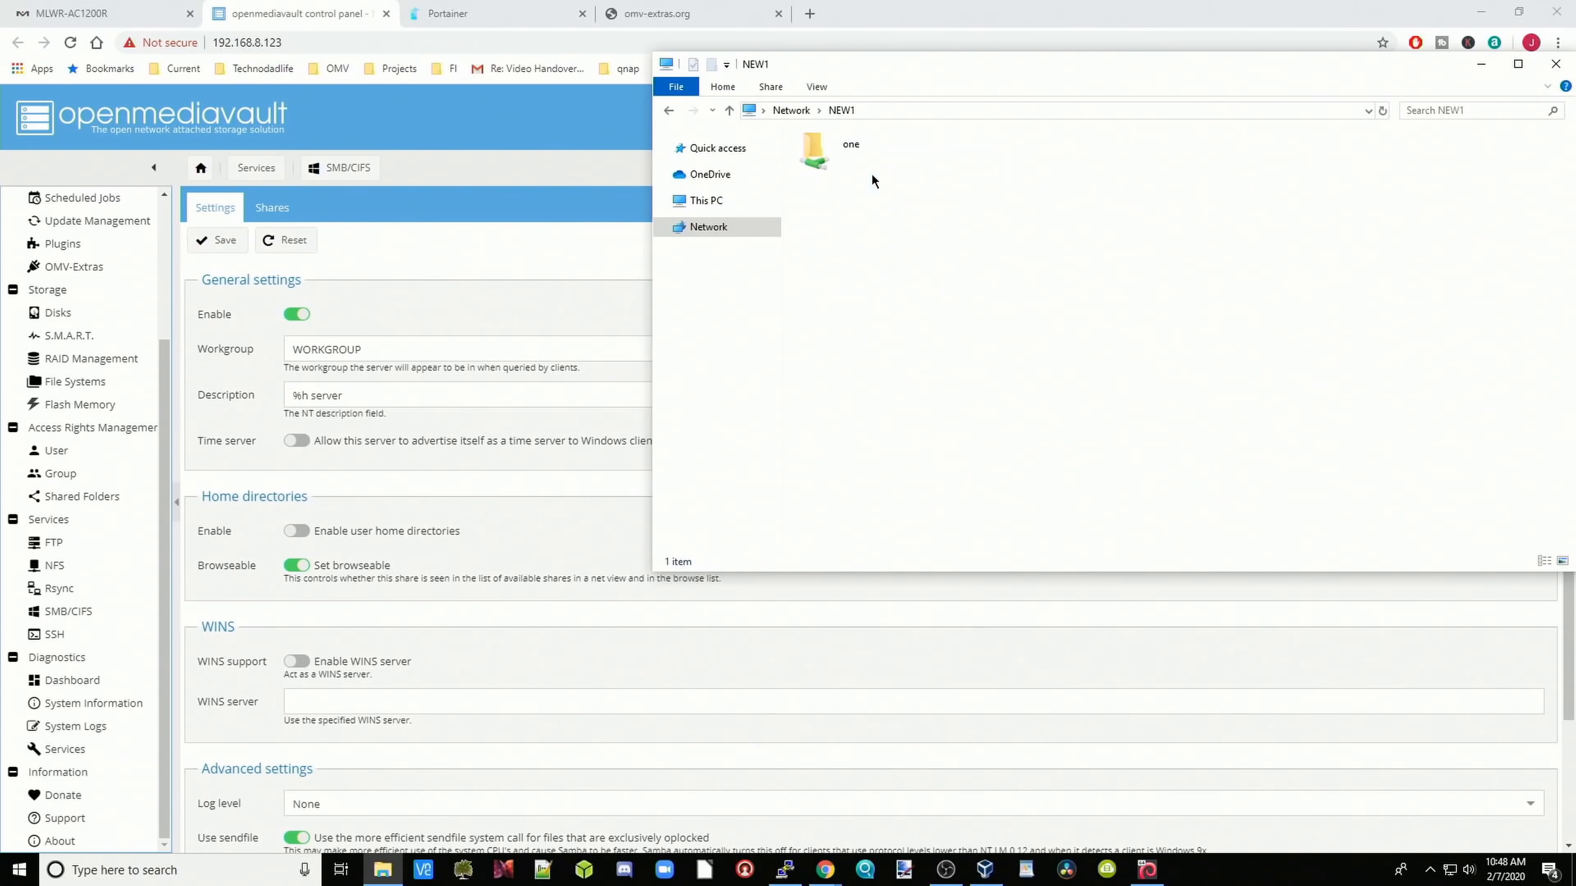
double_click(833, 159)
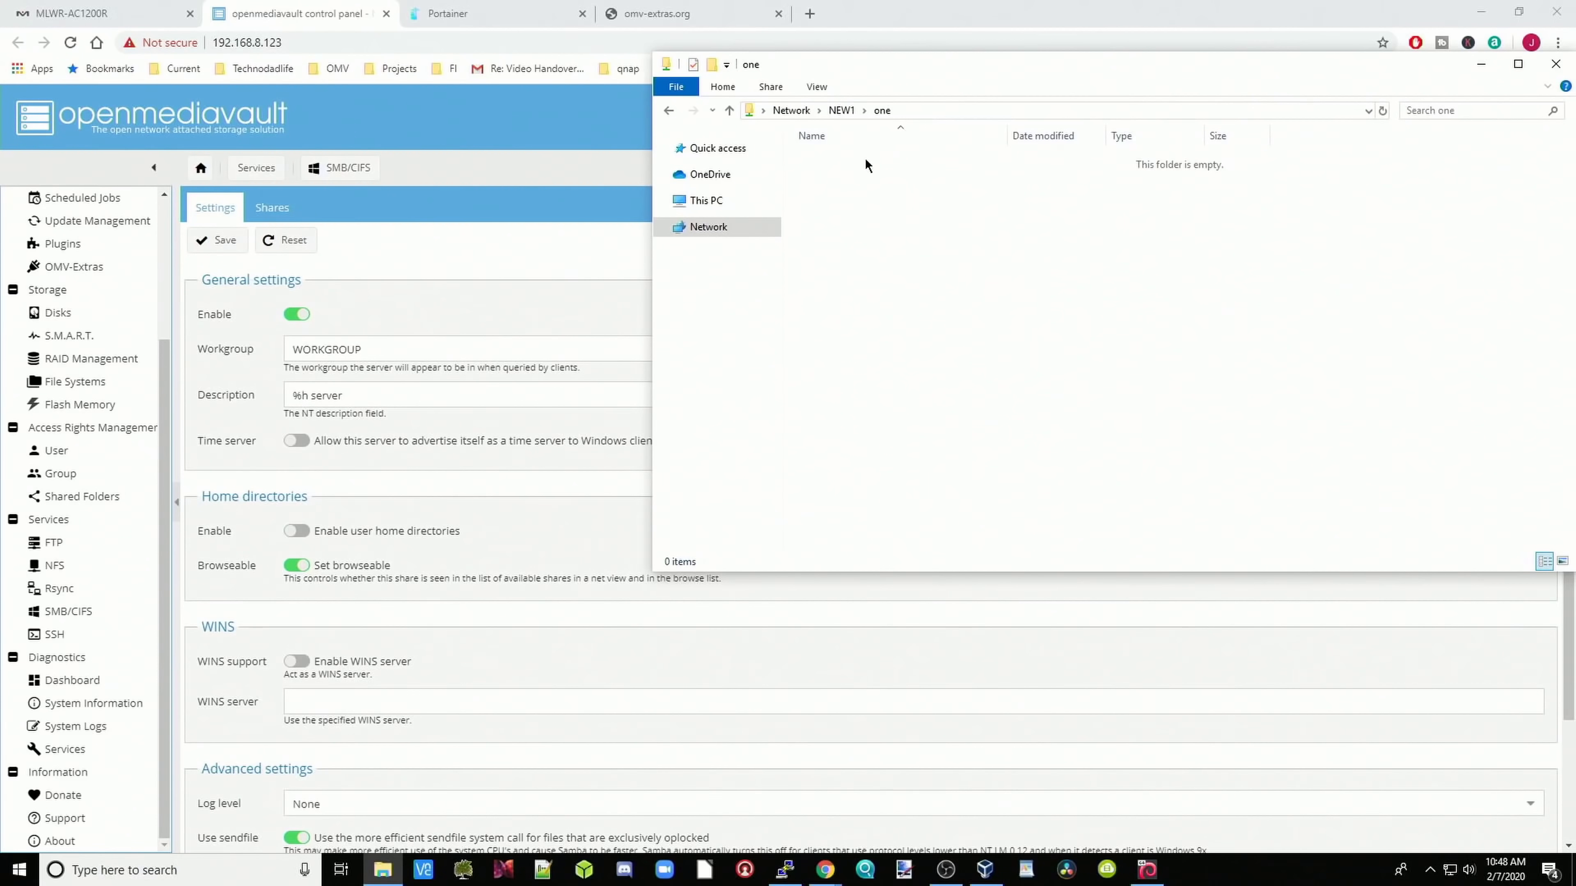
left_click(729, 111)
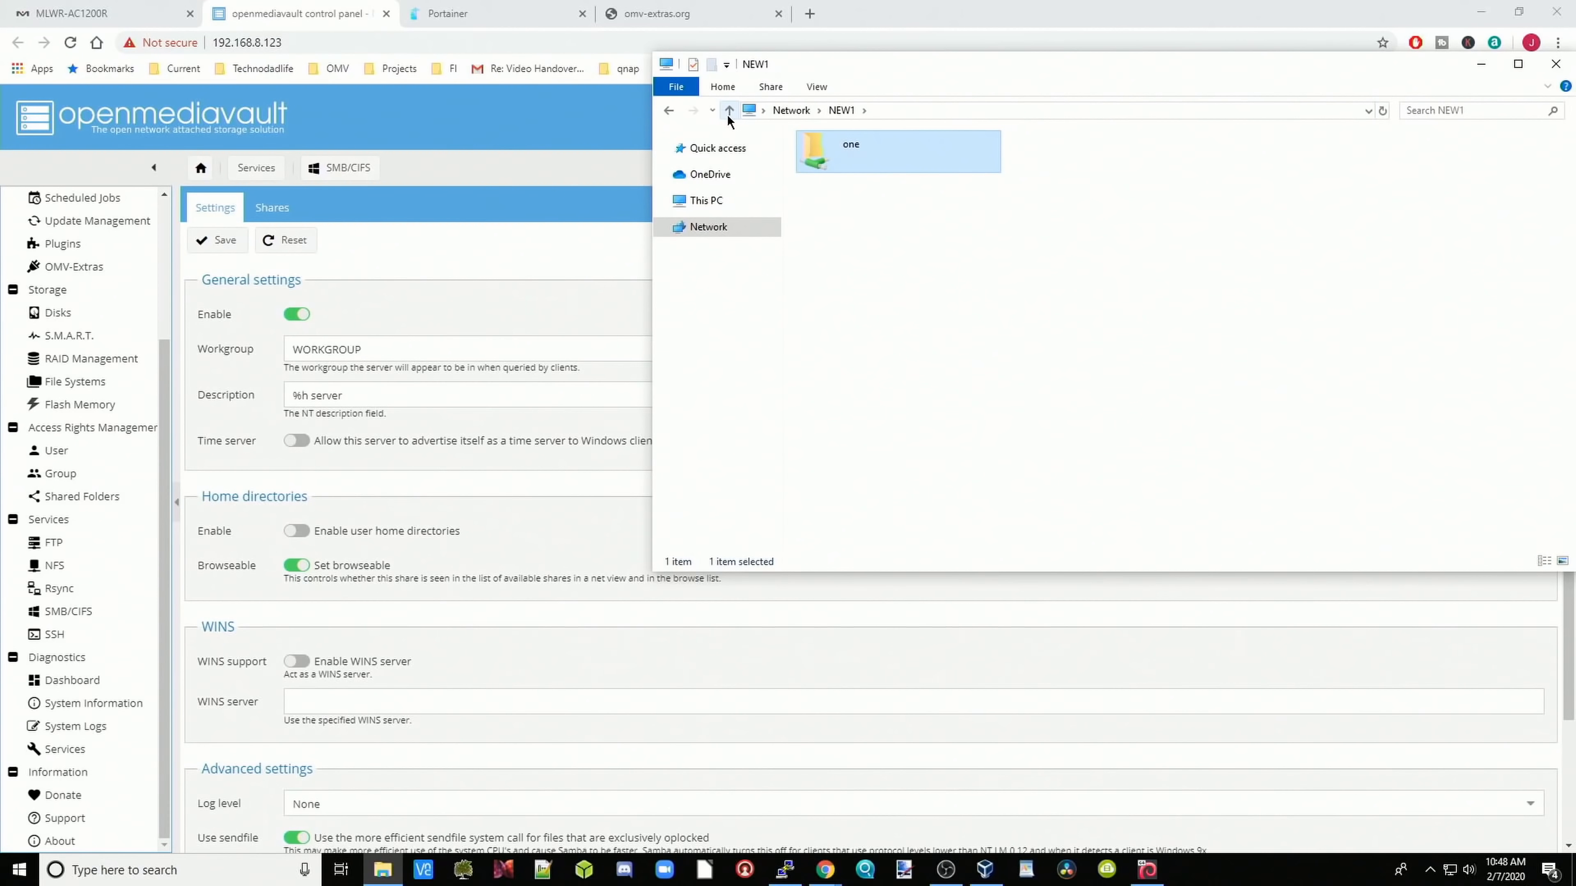
left_click(1480, 65)
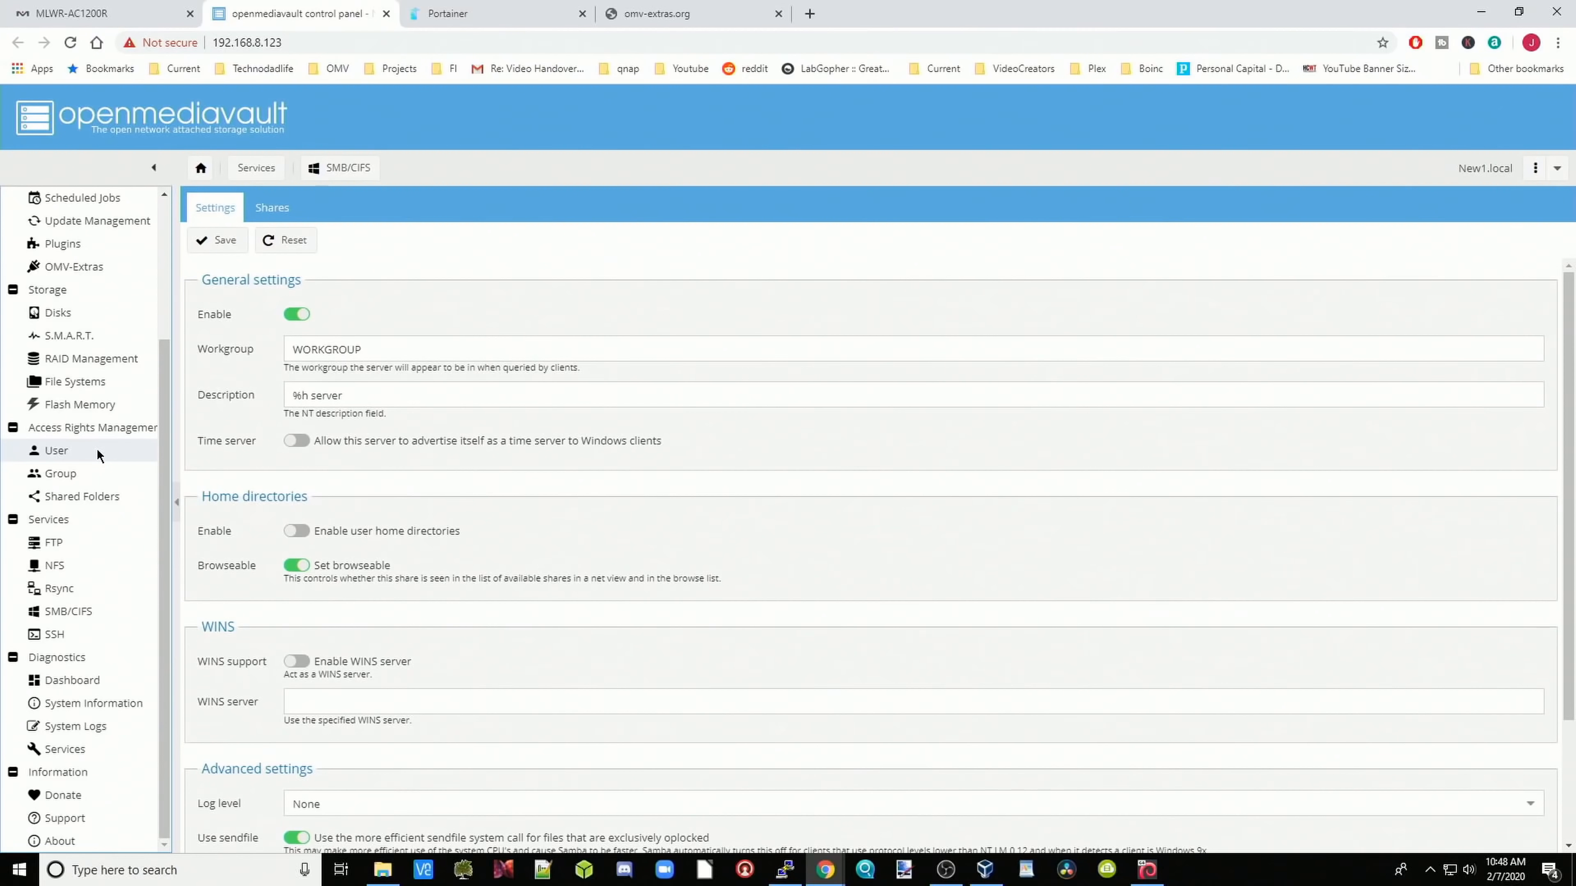
Step: Start a new user account on the User page, entering the user name and password
left_click(99, 453)
left_click(216, 243)
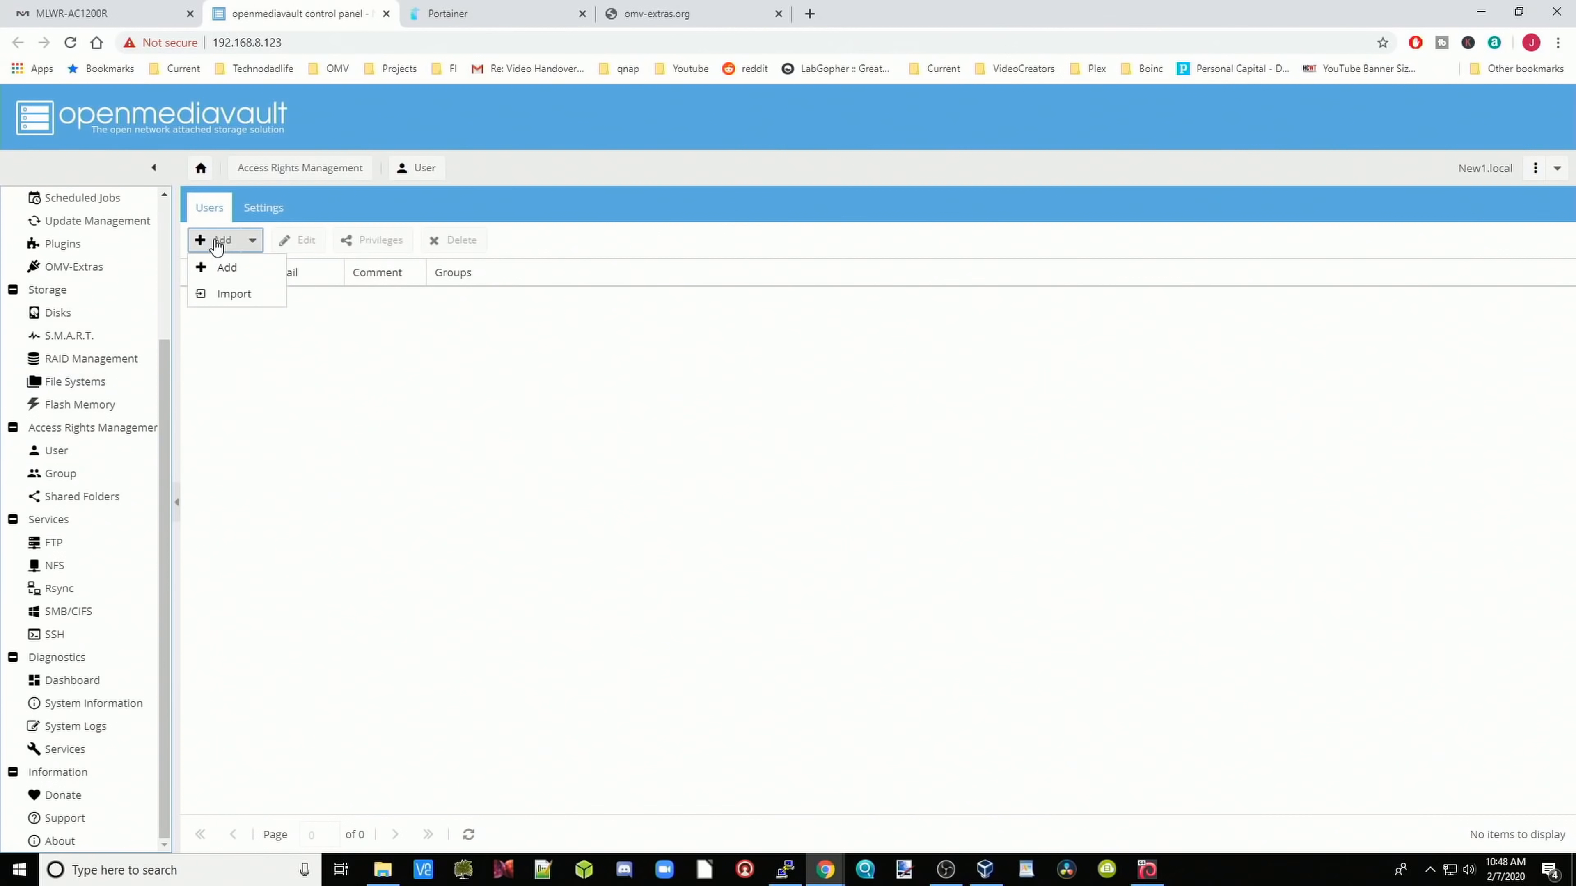
left_click(227, 267)
left_click(789, 374)
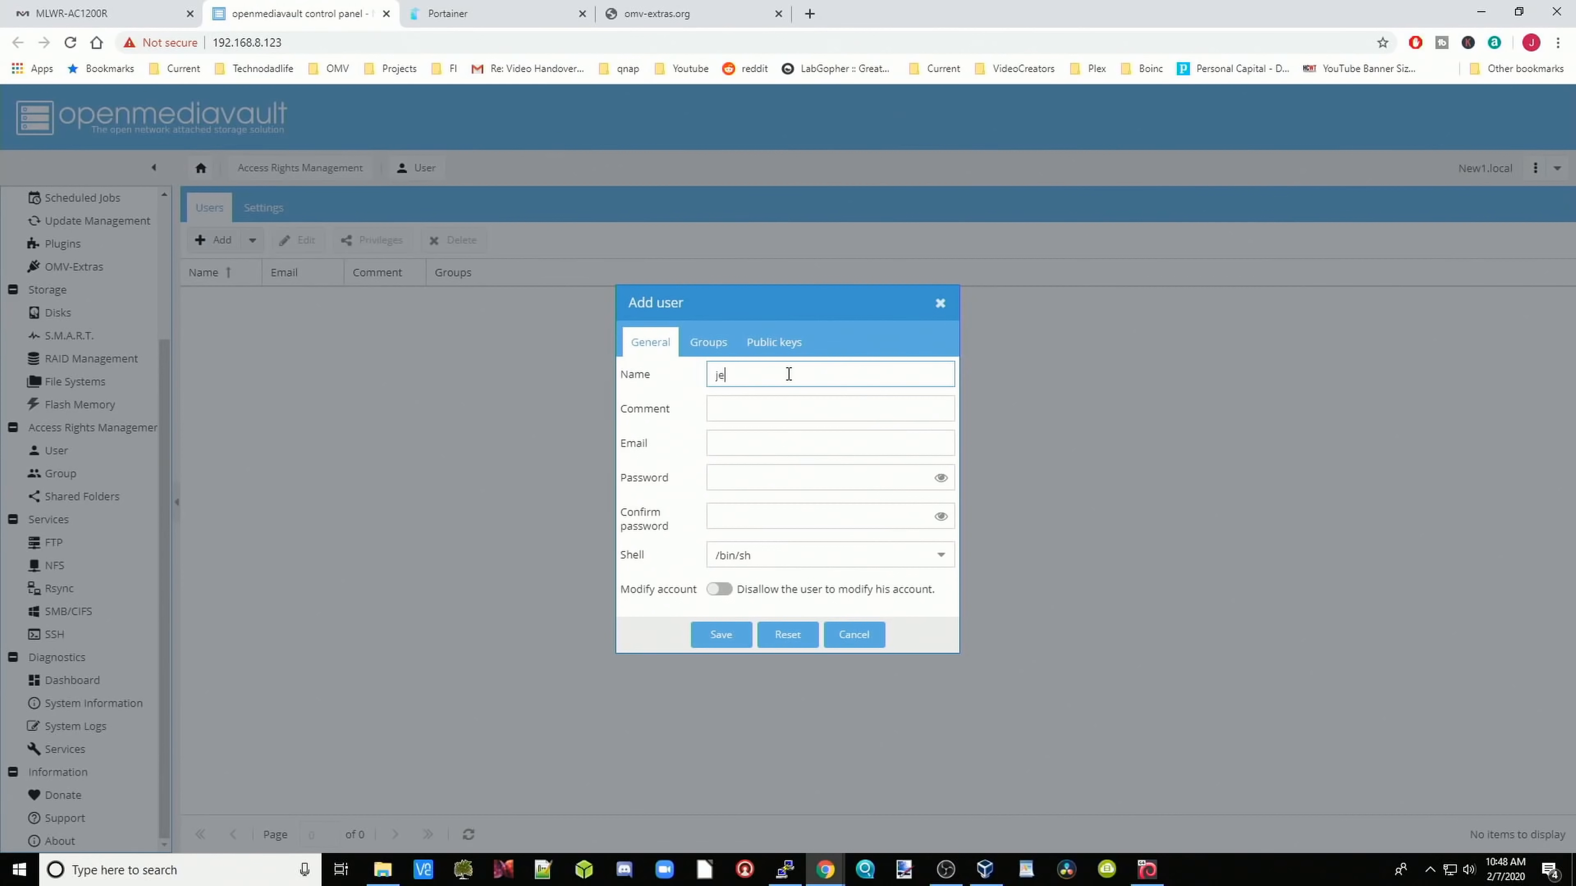
left_click(816, 475)
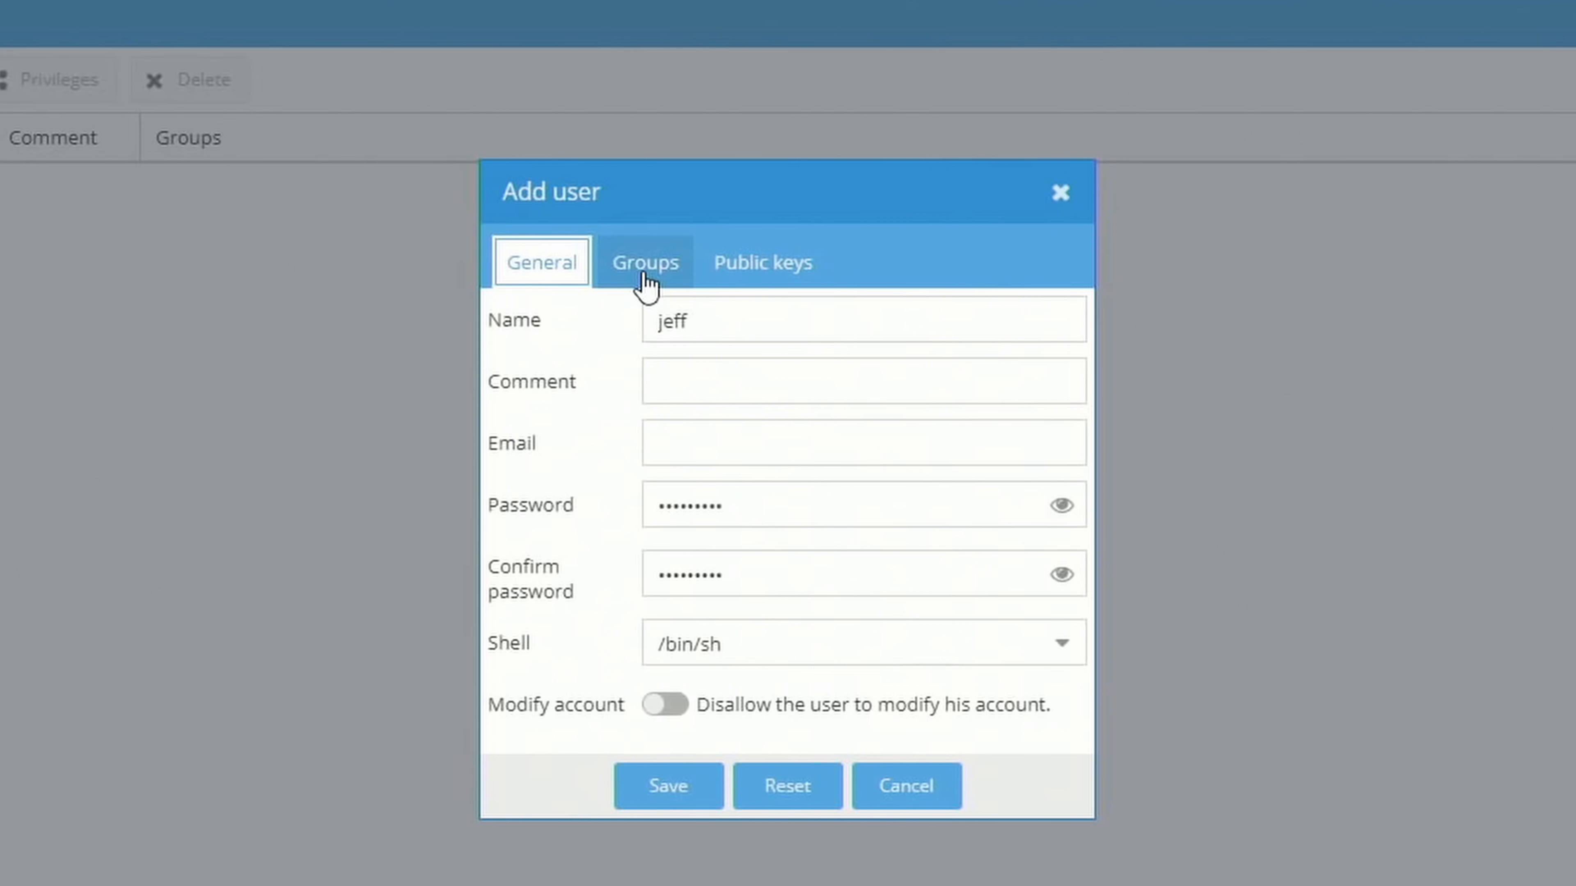
Step: Add the new user to the sudo and ssh groups, save the account and apply the change
left_click(643, 276)
scroll(664, 403, "up", 5)
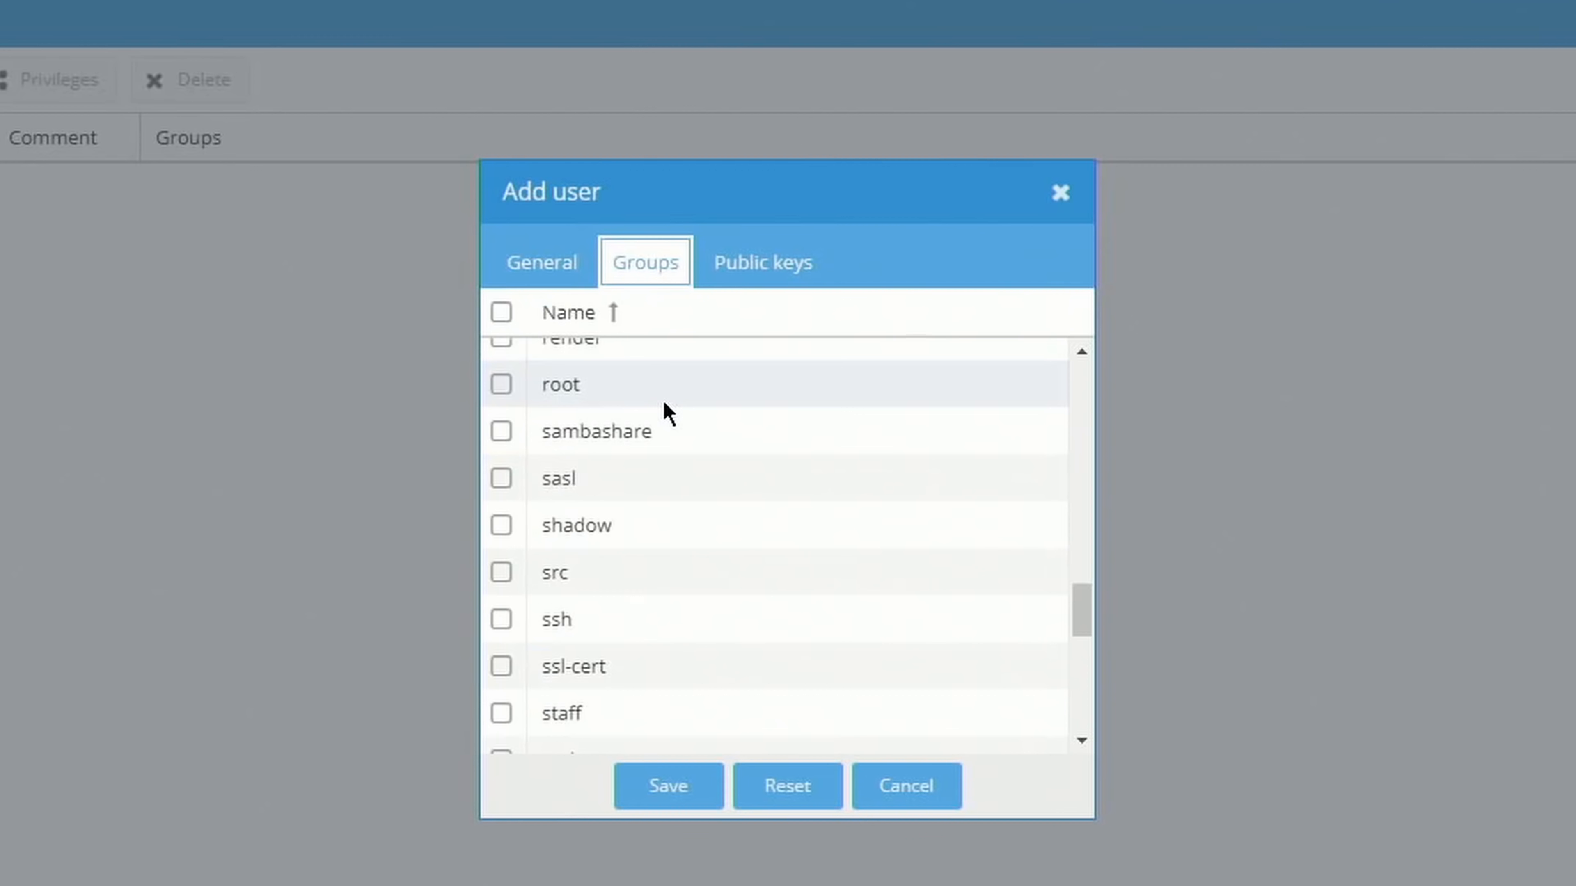
scroll(676, 416, "down", 2)
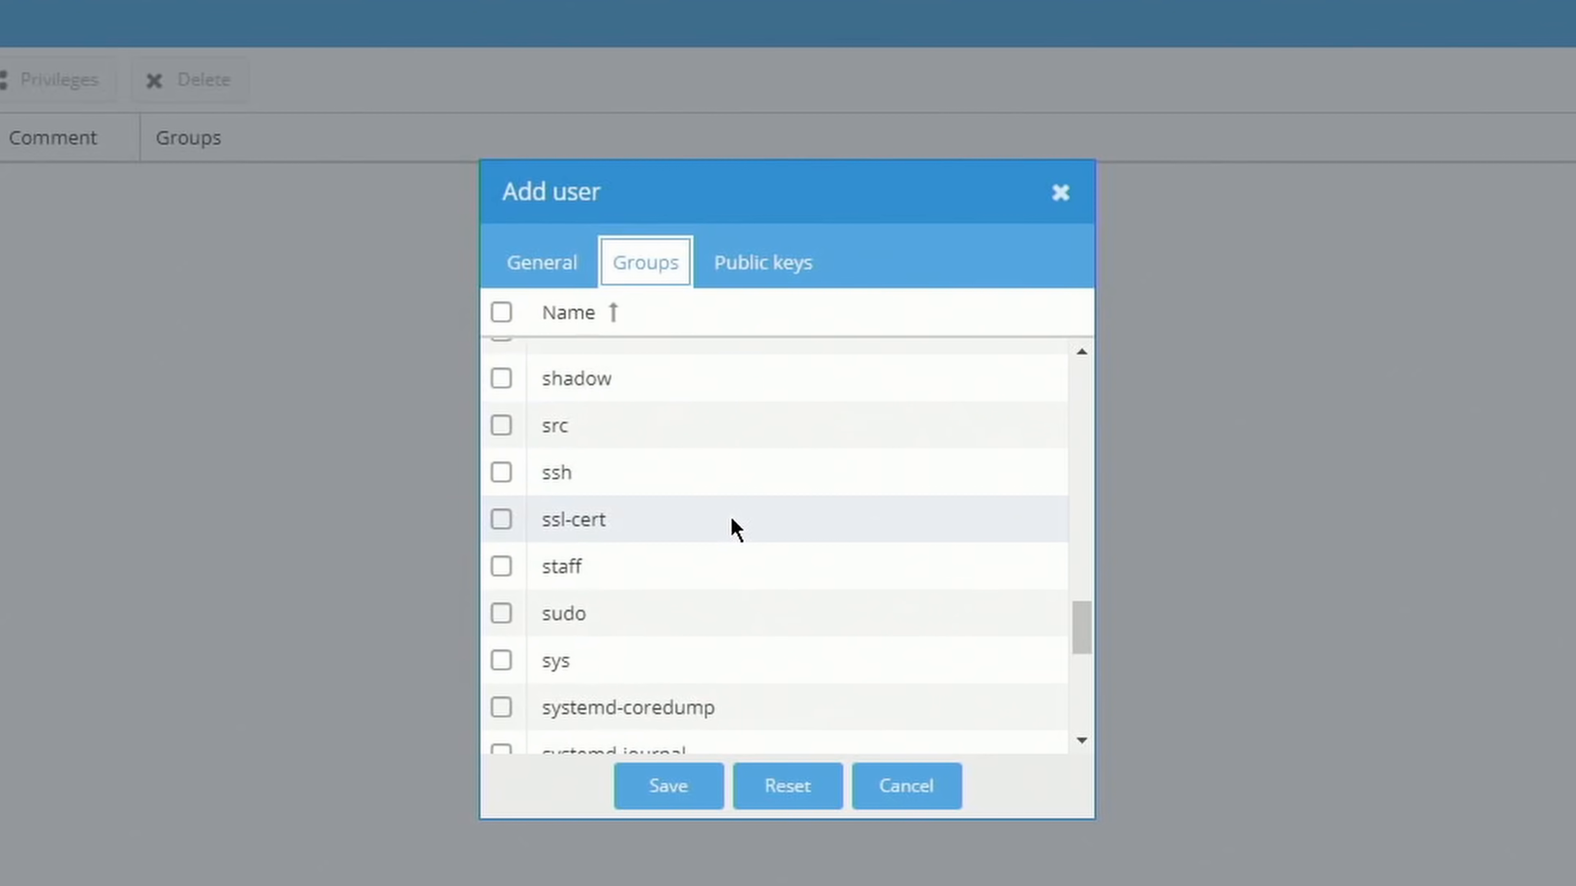
left_click(499, 613)
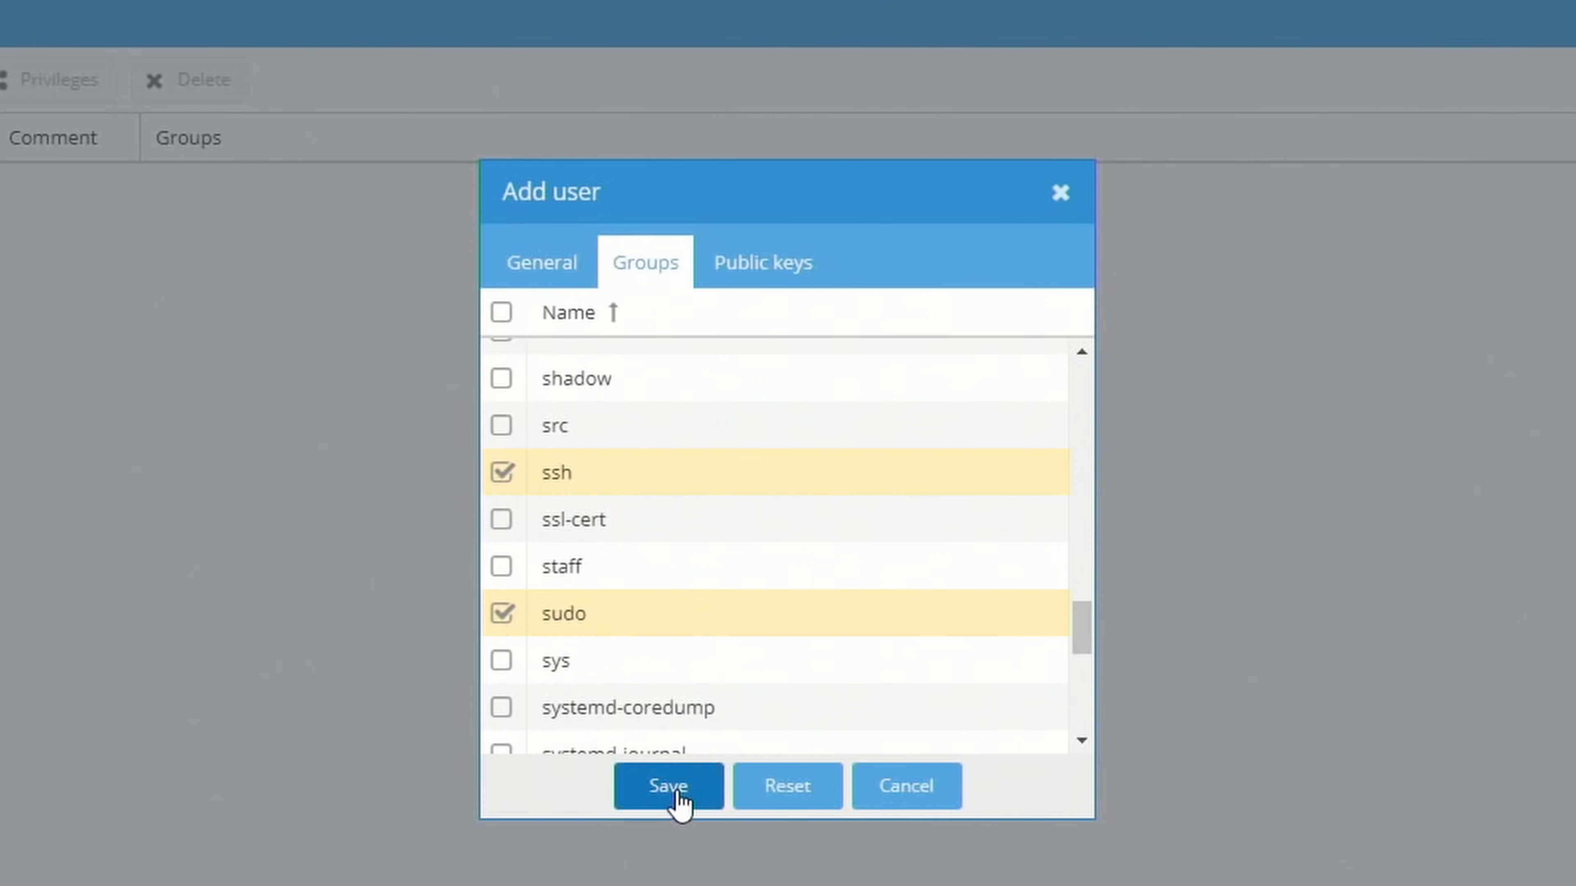
left_click(679, 797)
left_click(1440, 115)
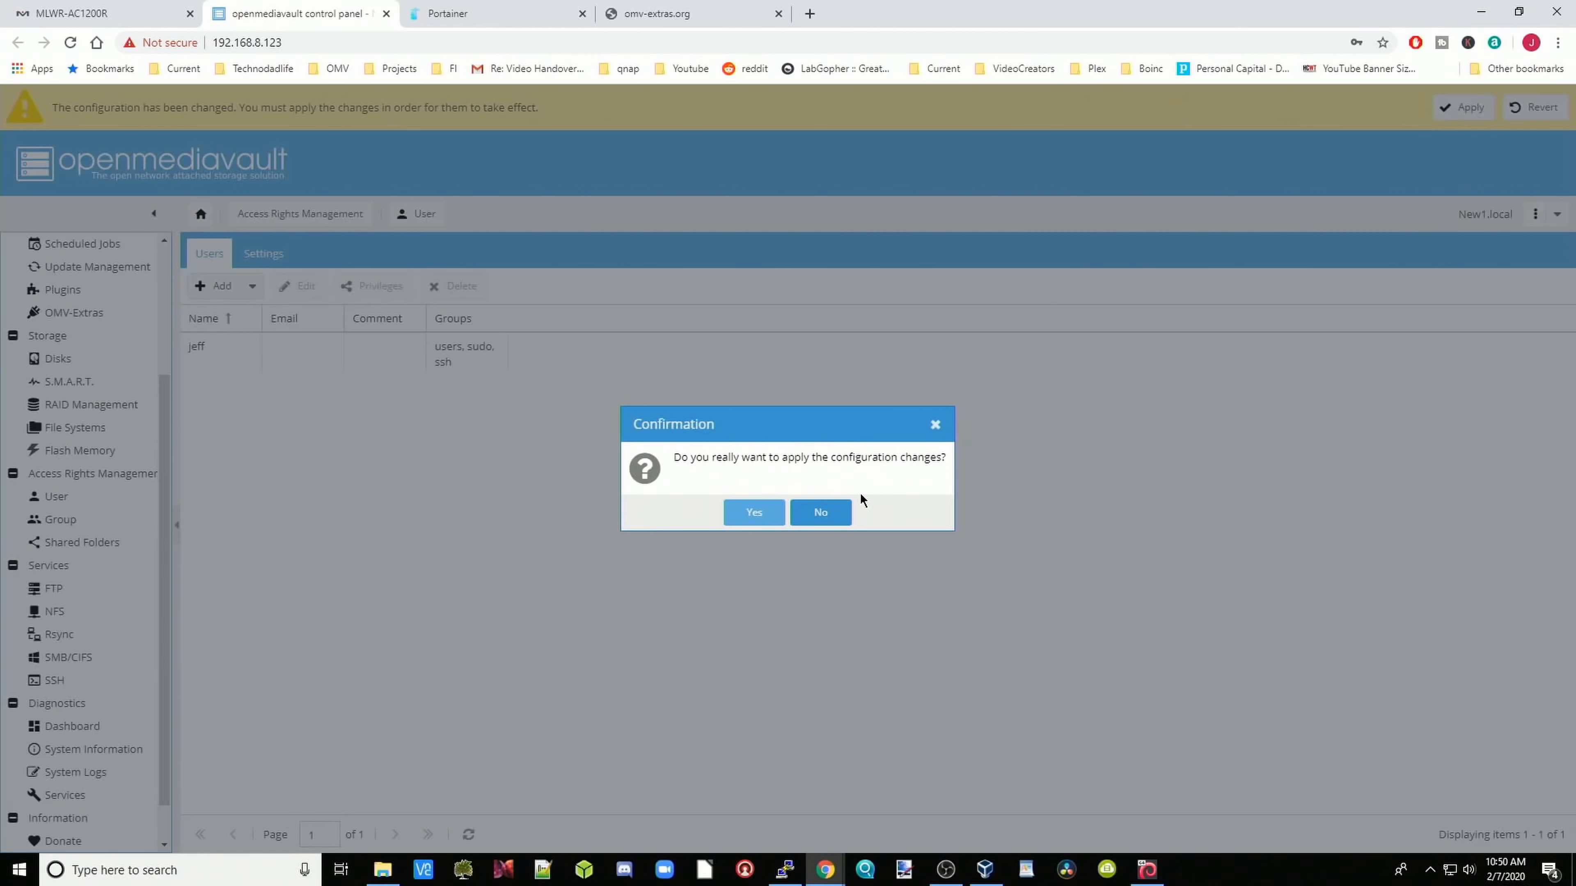
left_click(750, 512)
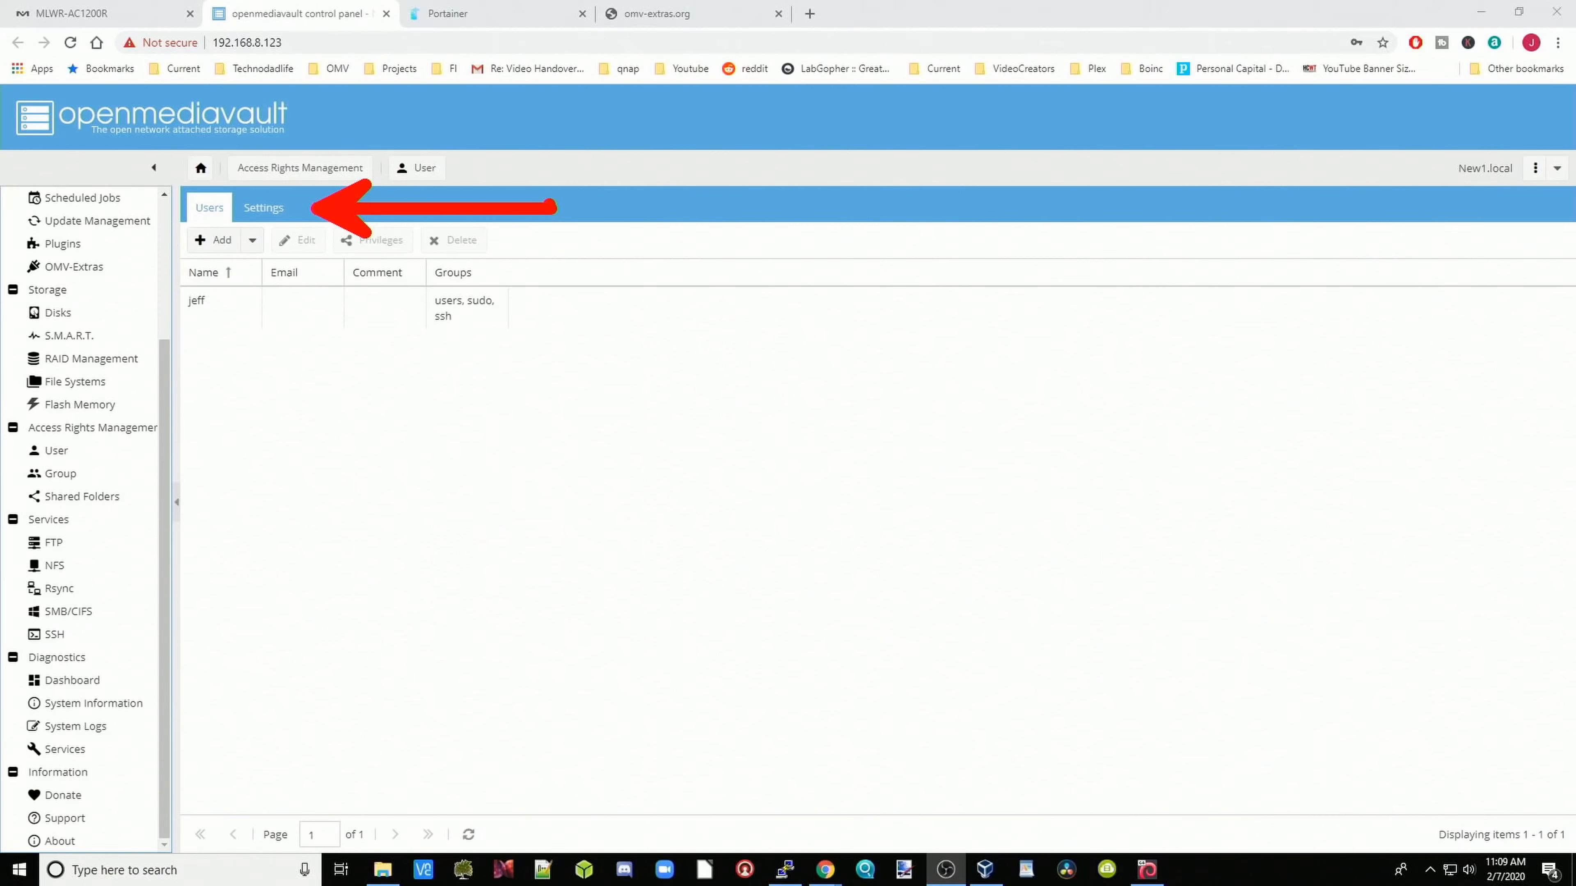
Step: Enable user home directories with location 'one [on media, one/]' and save the setting
left_click(264, 207)
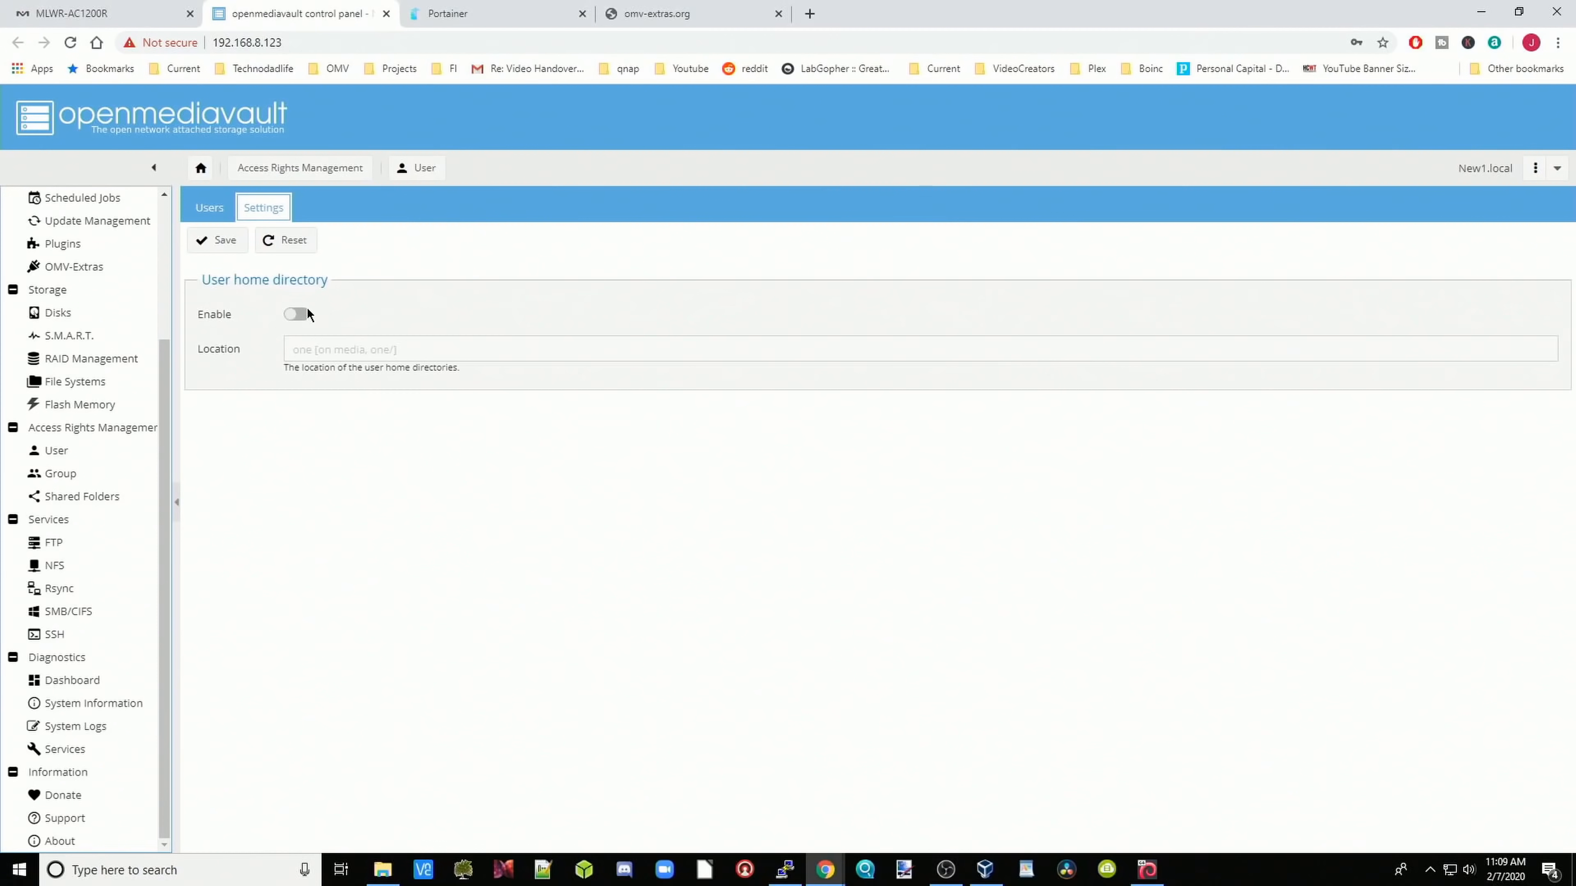
left_click(298, 314)
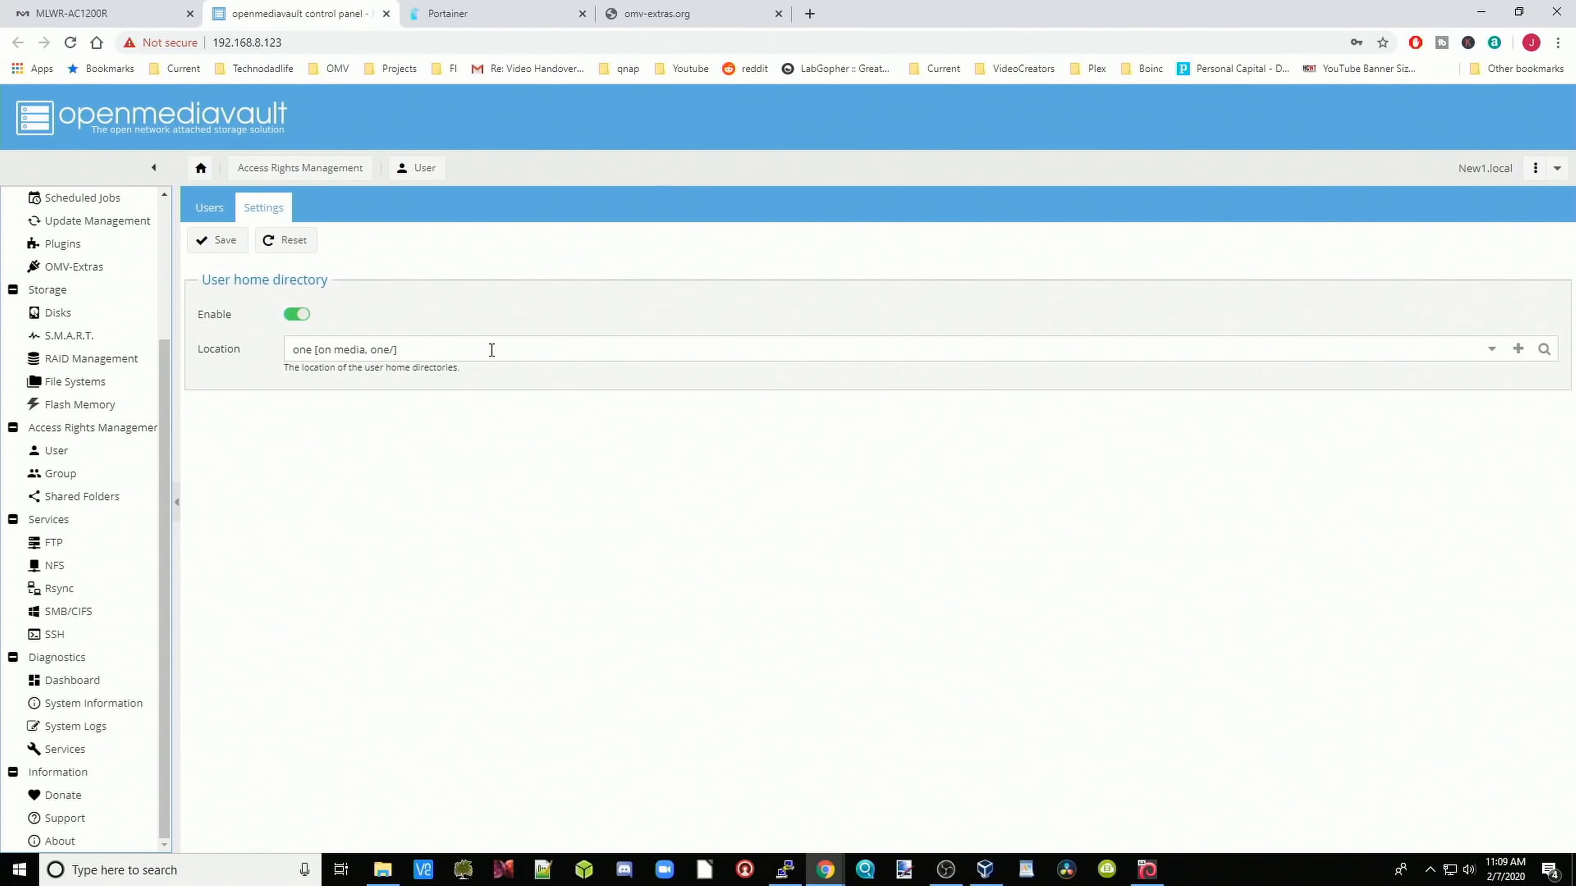
left_click(539, 354)
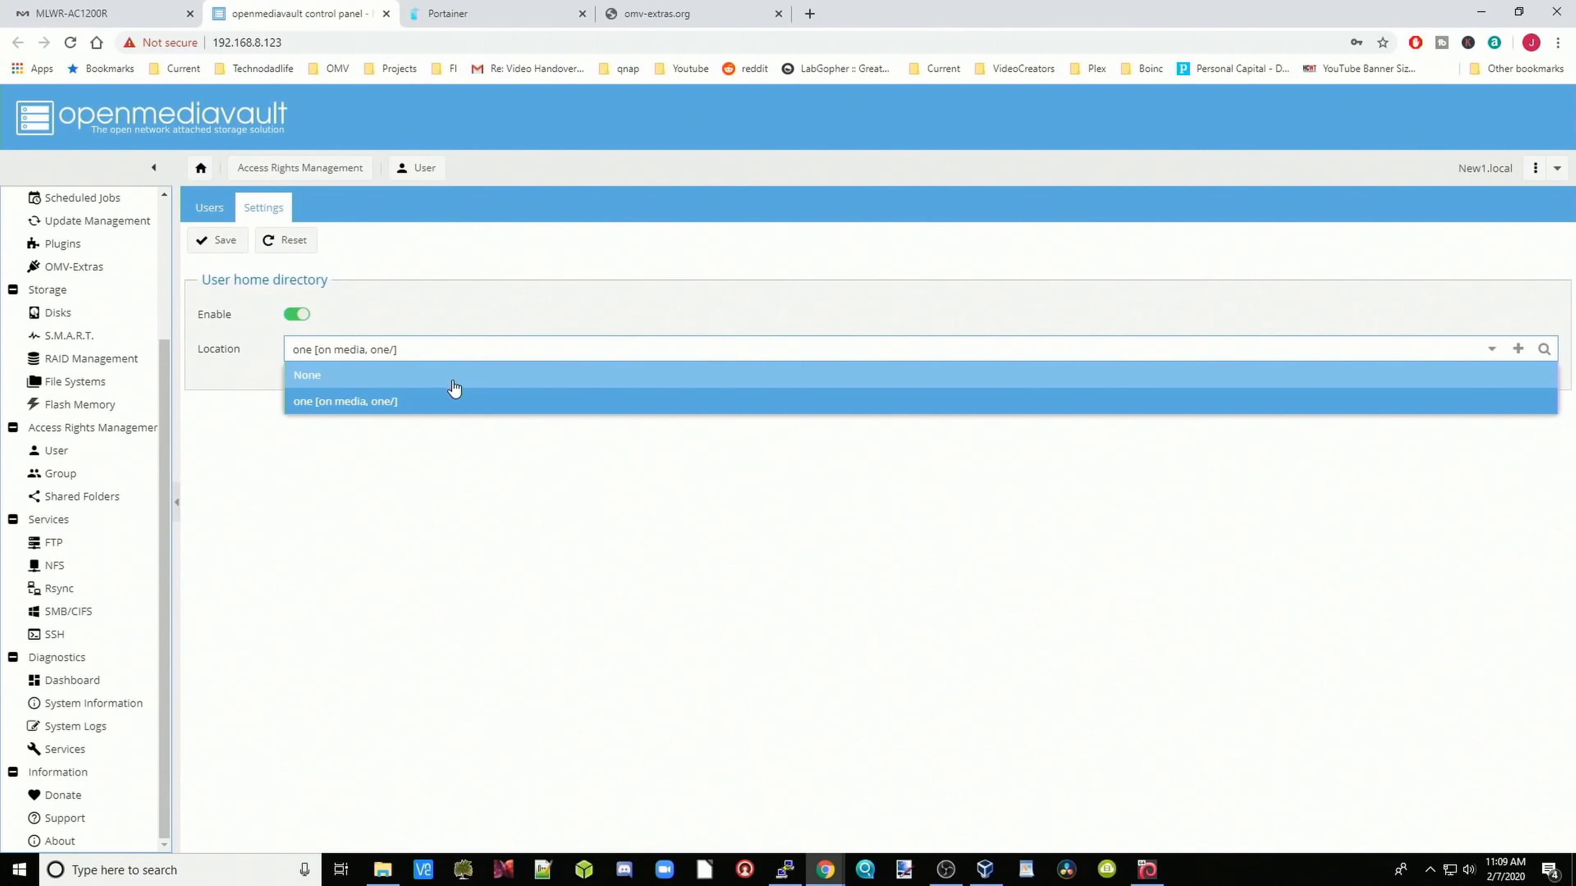
left_click(446, 408)
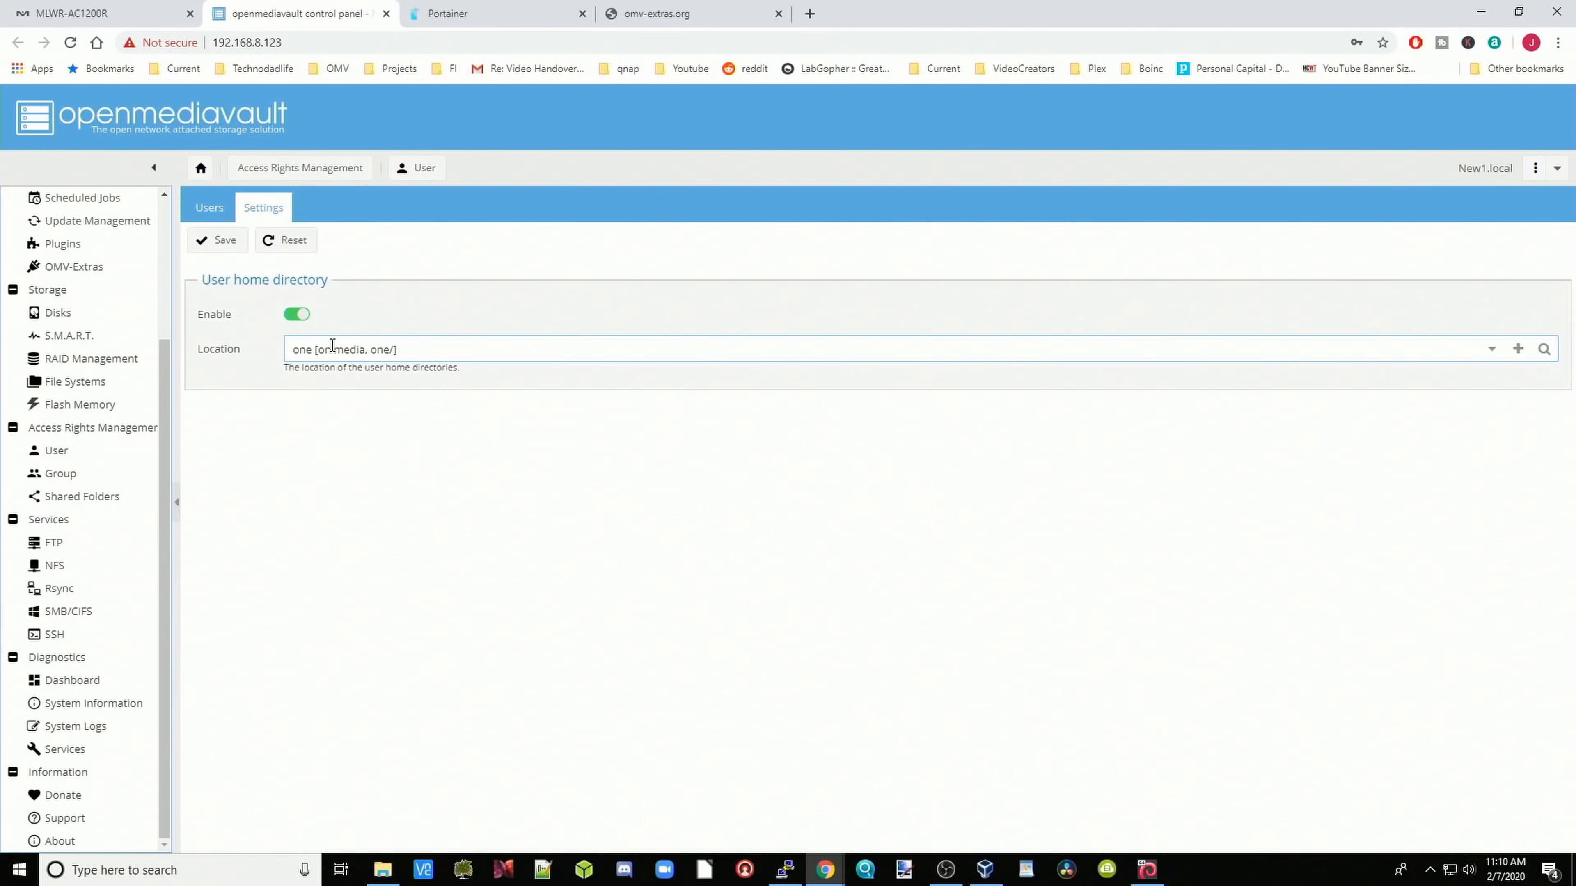
left_click(223, 243)
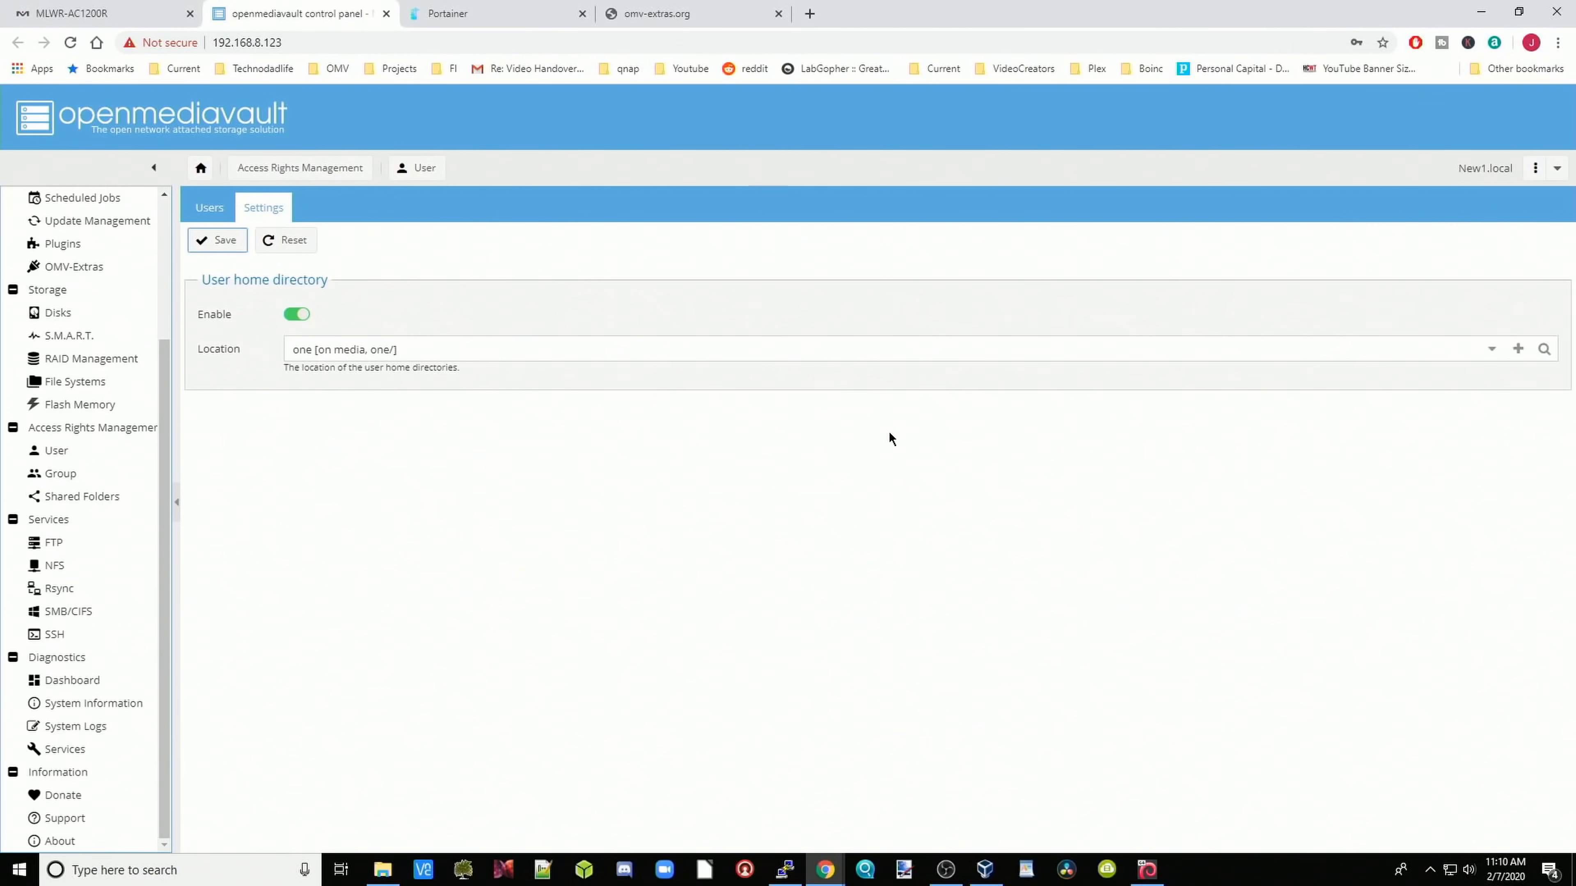
left_click(397, 875)
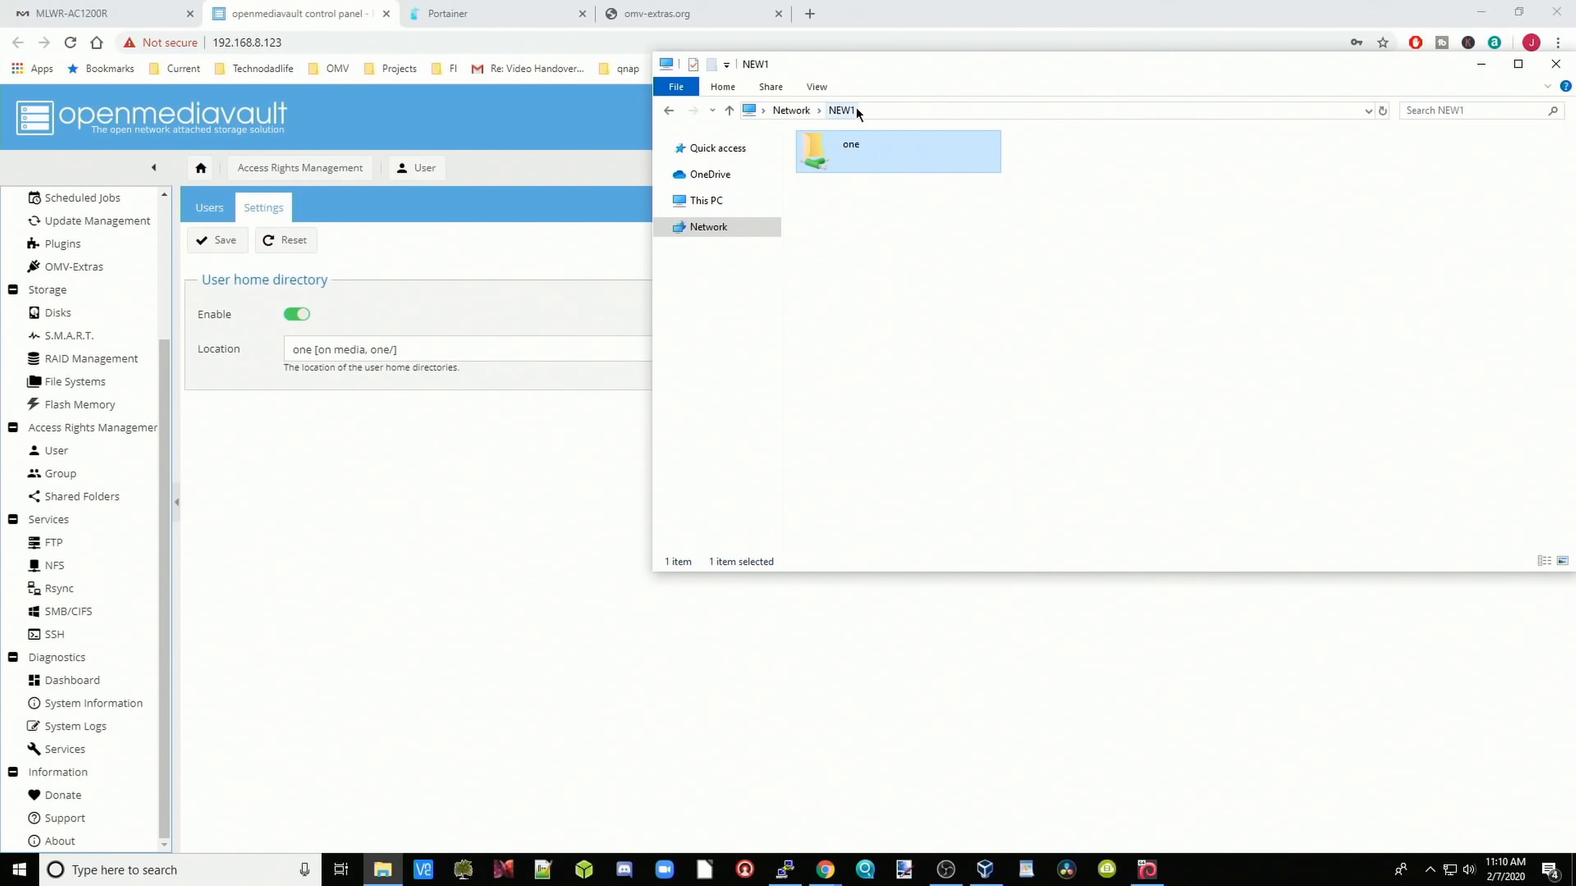
Step: Open NEW1's share one to confirm the new user's home folder exists, then minimize Explorer
double_click(854, 164)
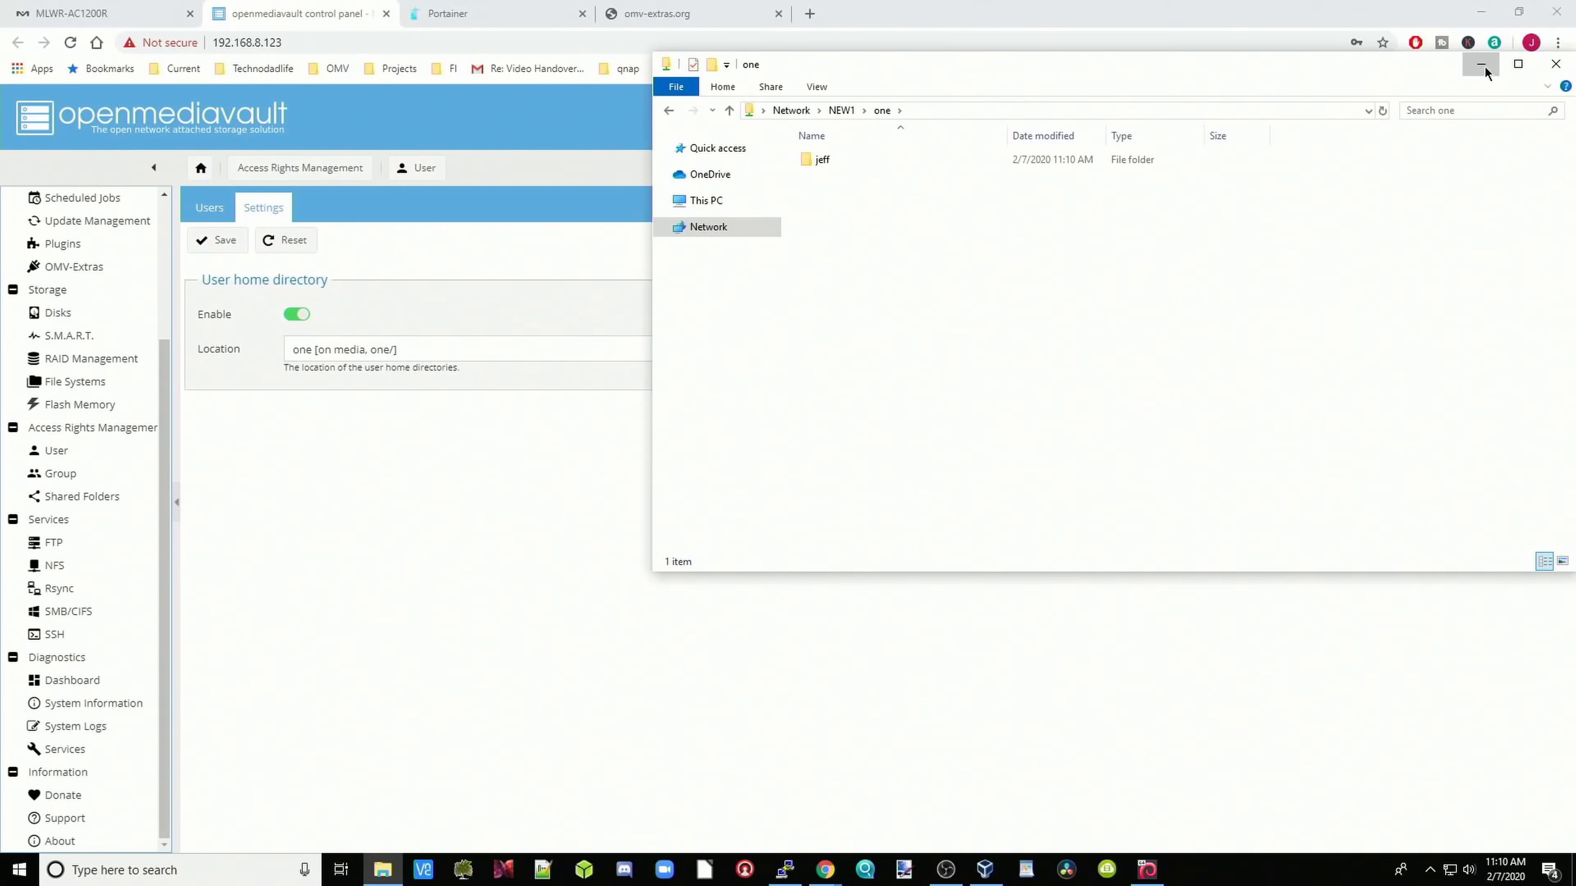
left_click(1484, 65)
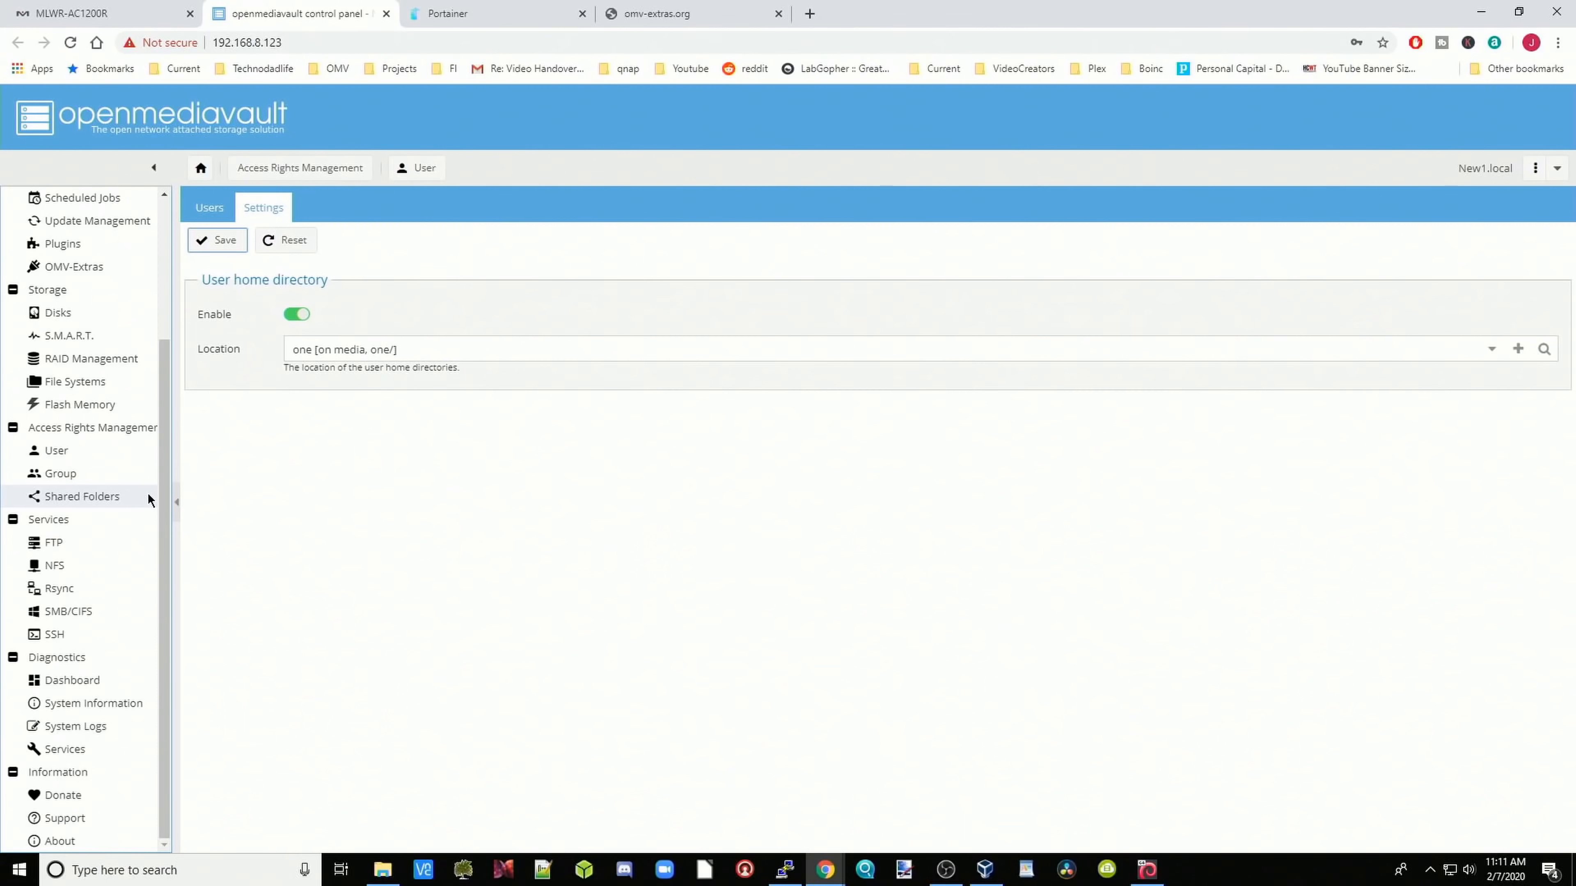
Step: Review the dashboard and System Information's Processes, Performance statistics and Report tabs
left_click(96, 682)
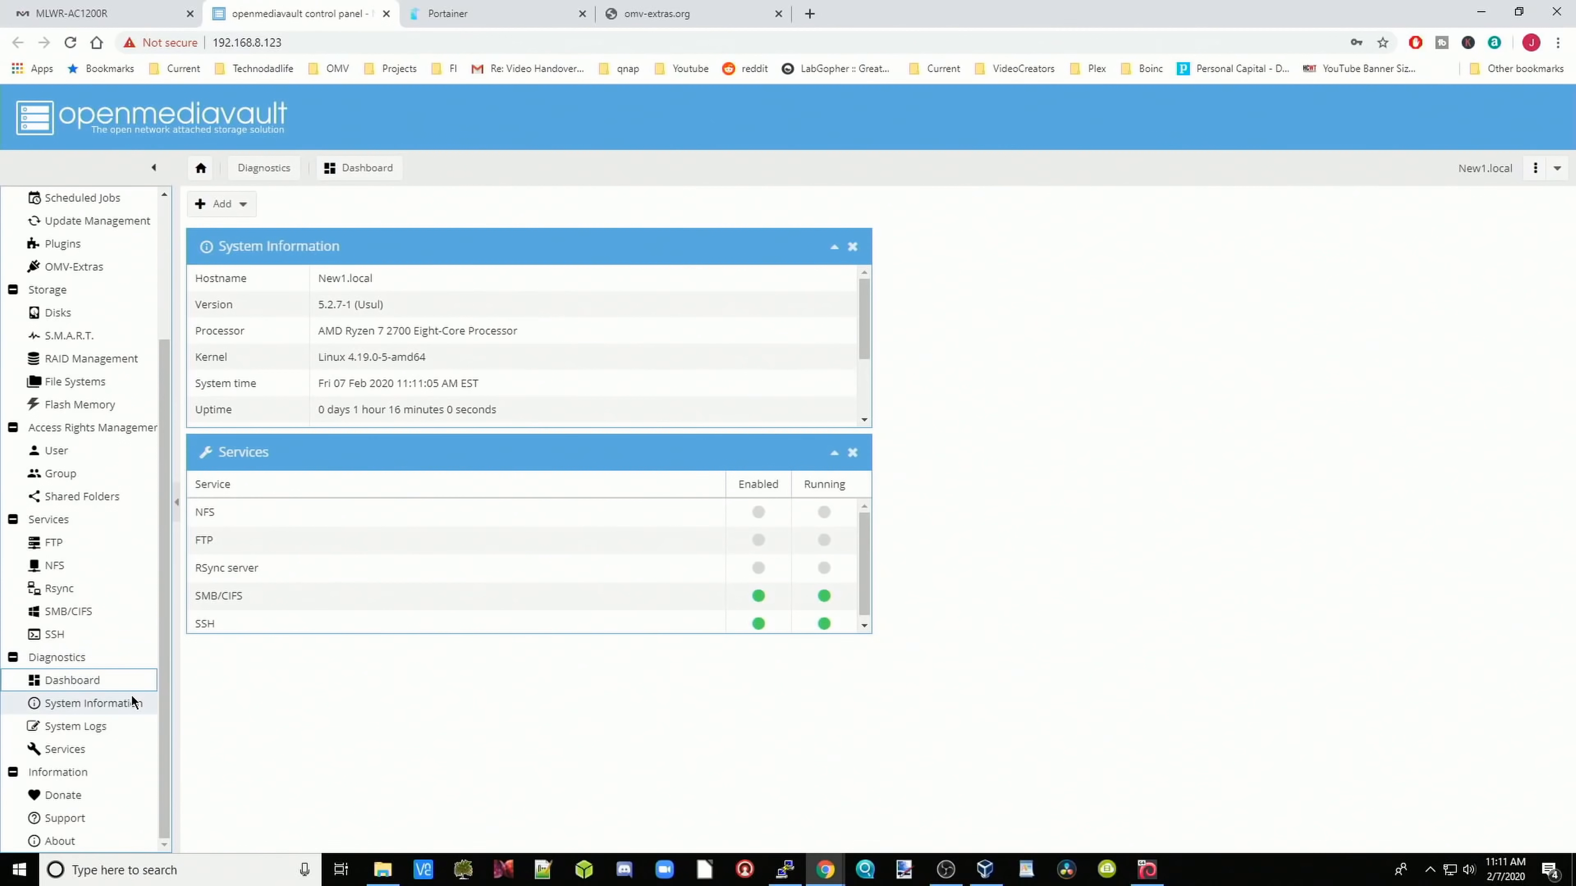
left_click(118, 704)
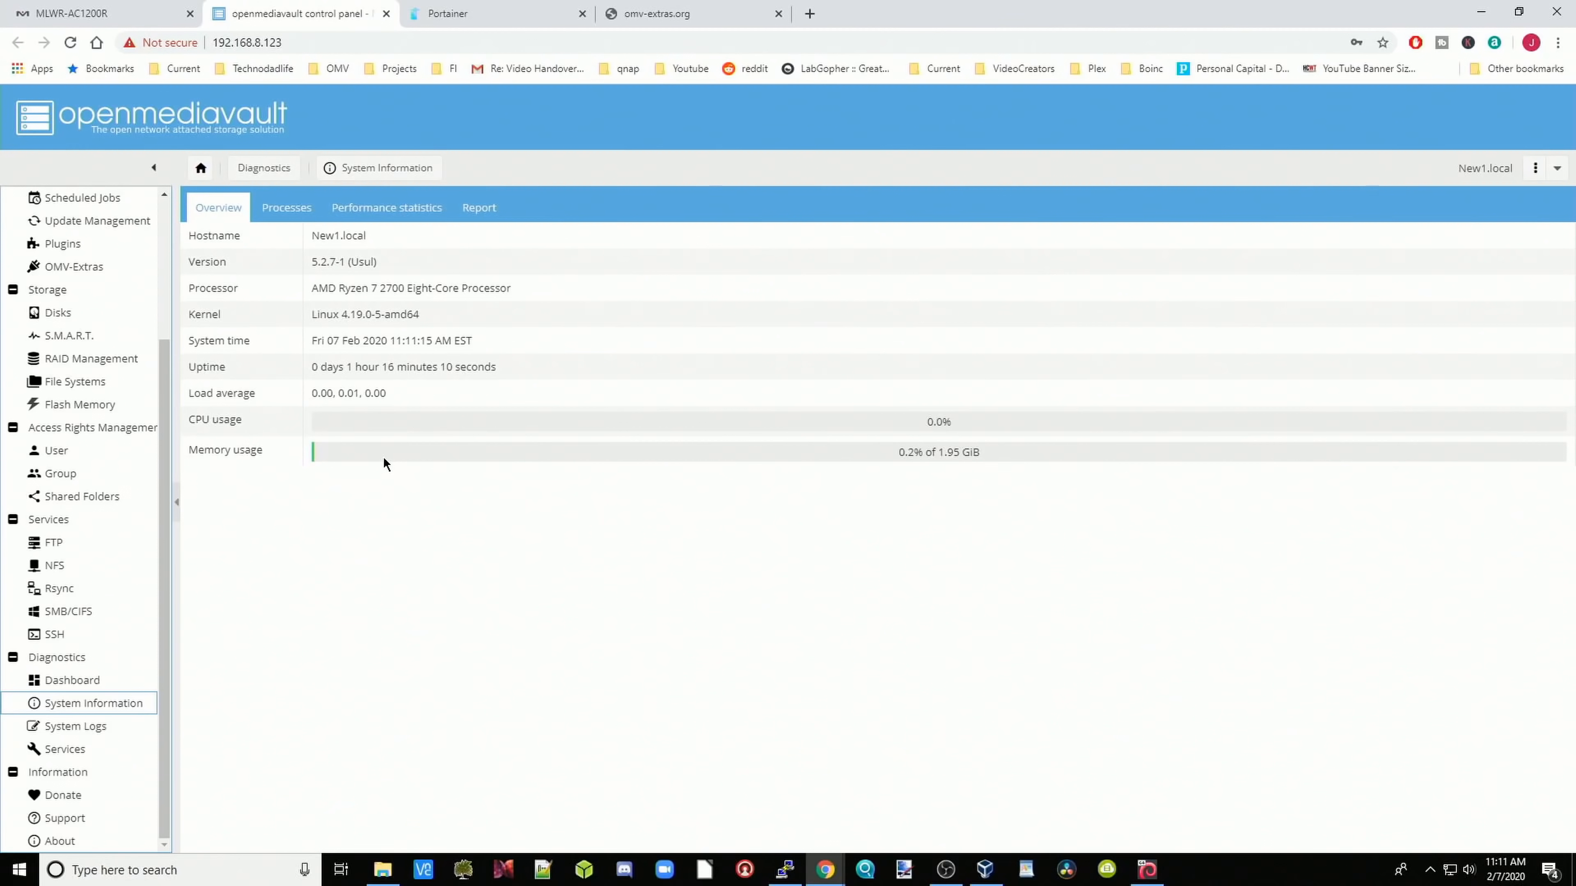
left_click(280, 218)
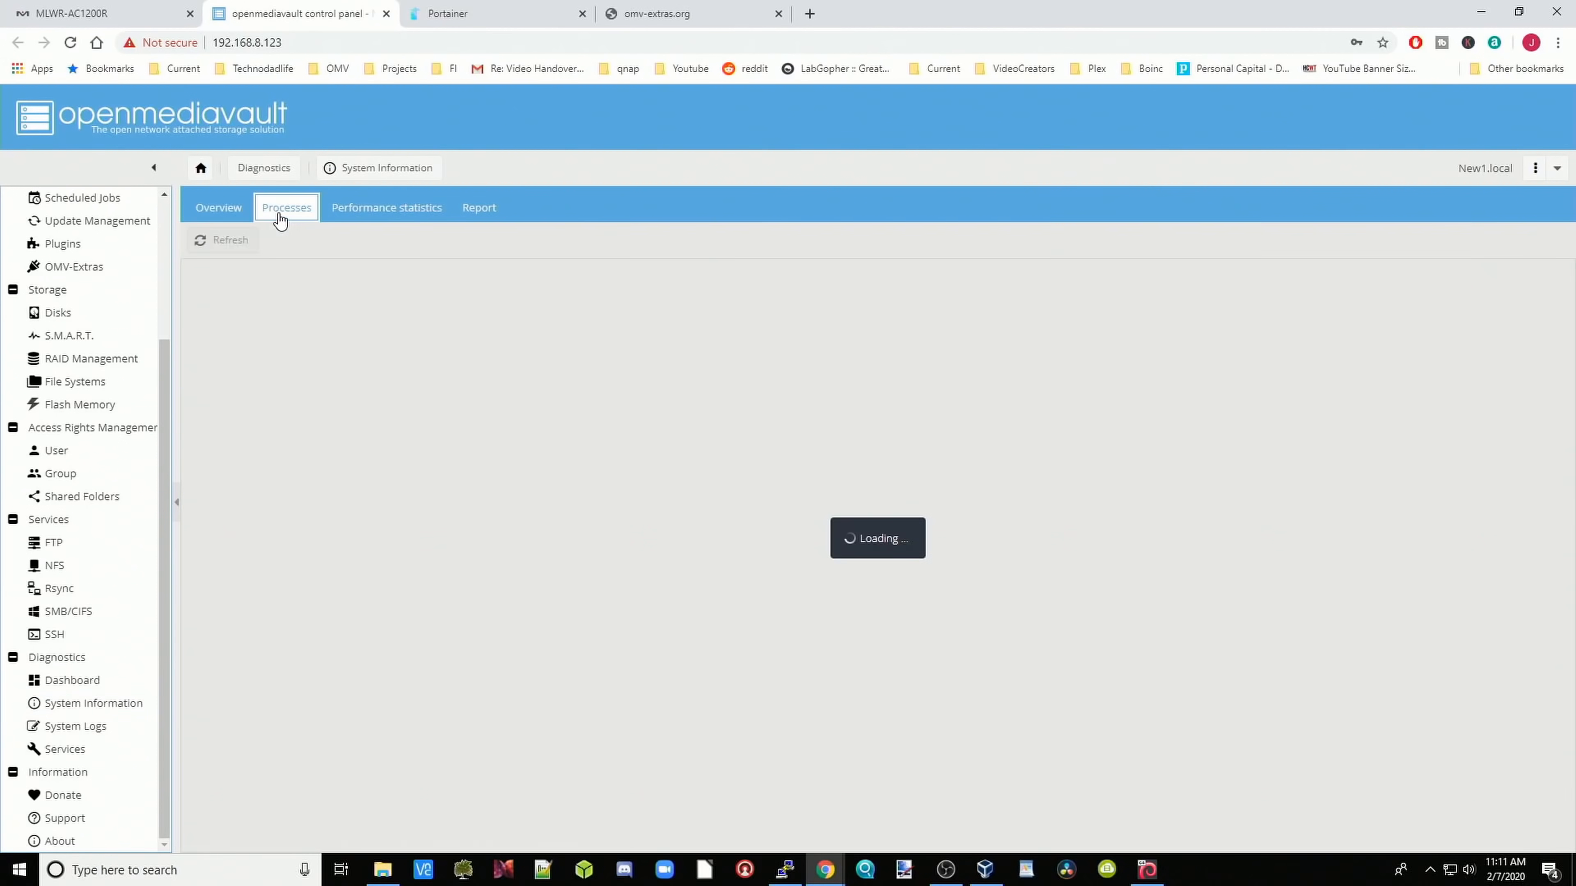
left_click(402, 216)
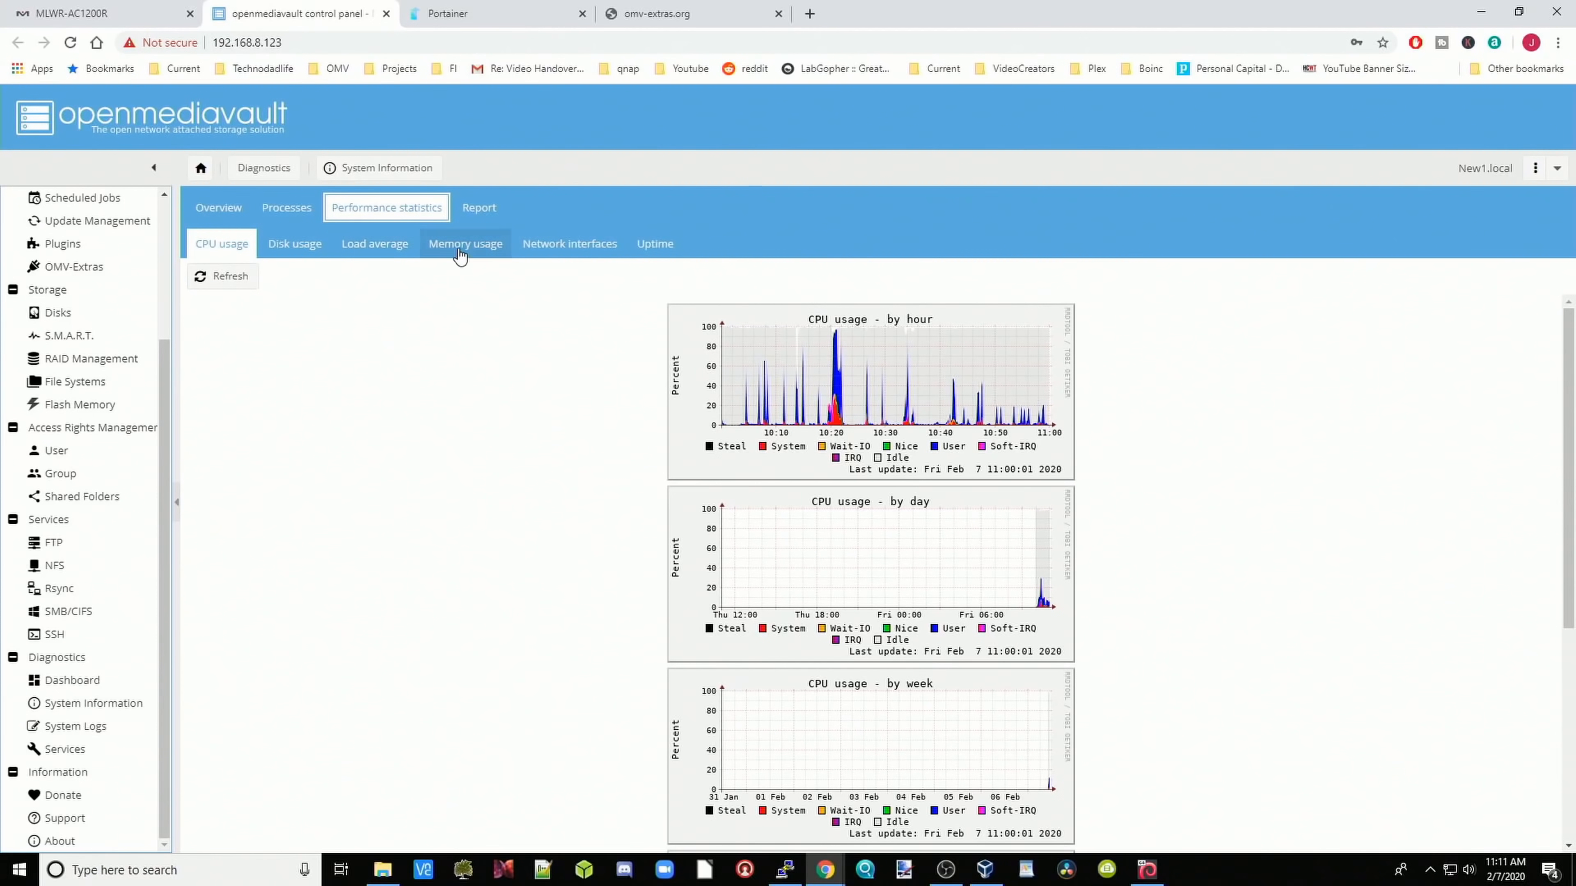
left_click(477, 211)
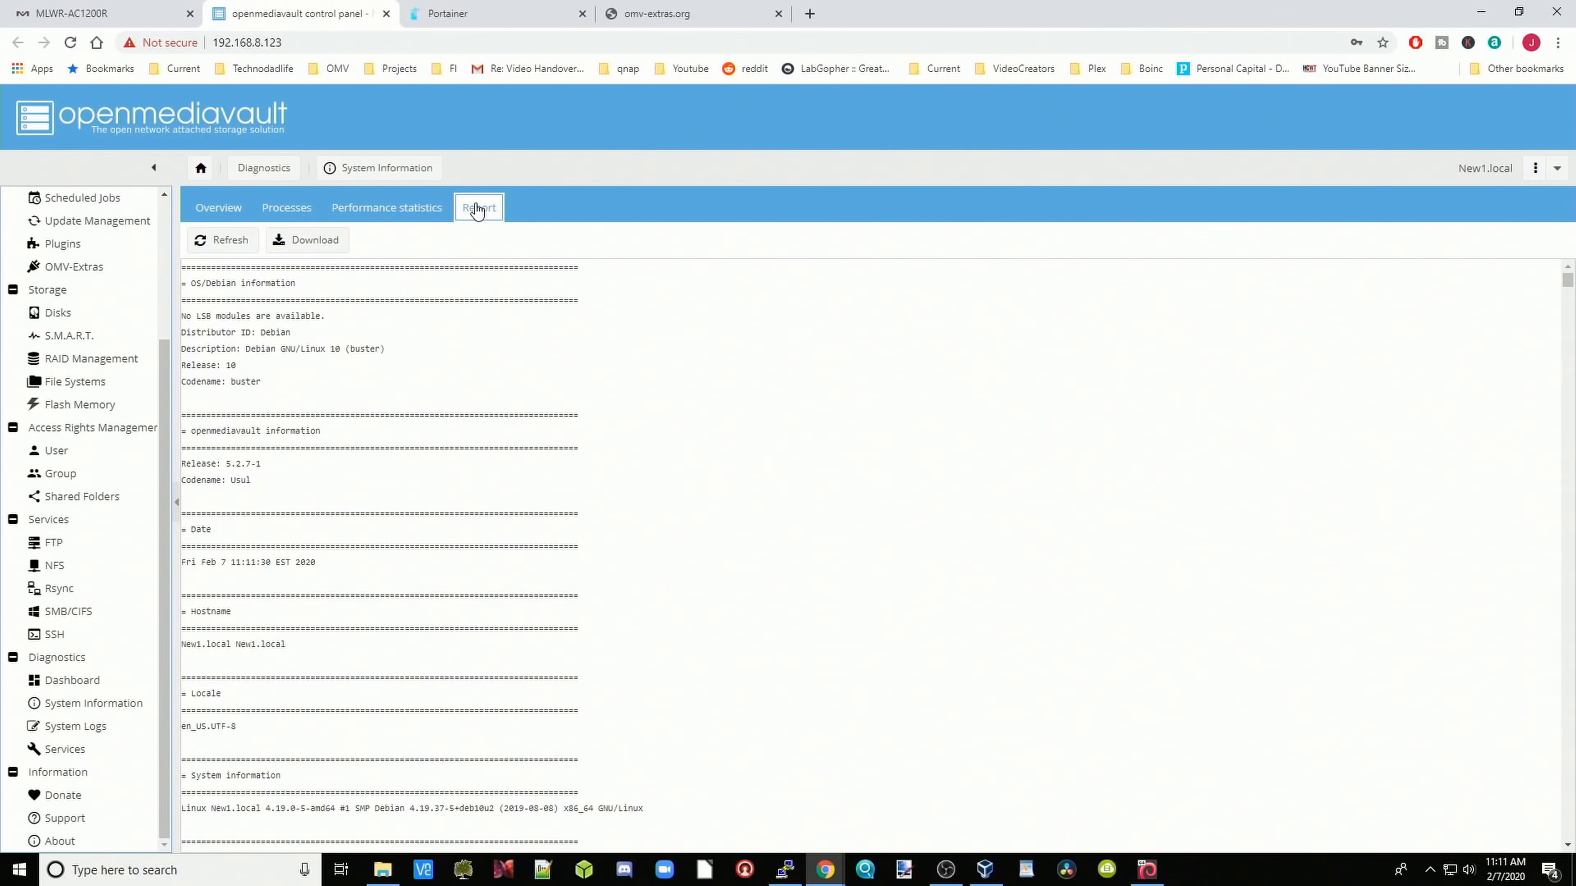
Step: Check the system logs and services status, then view the OMV-Extras Docker and Portainer settings
left_click(79, 728)
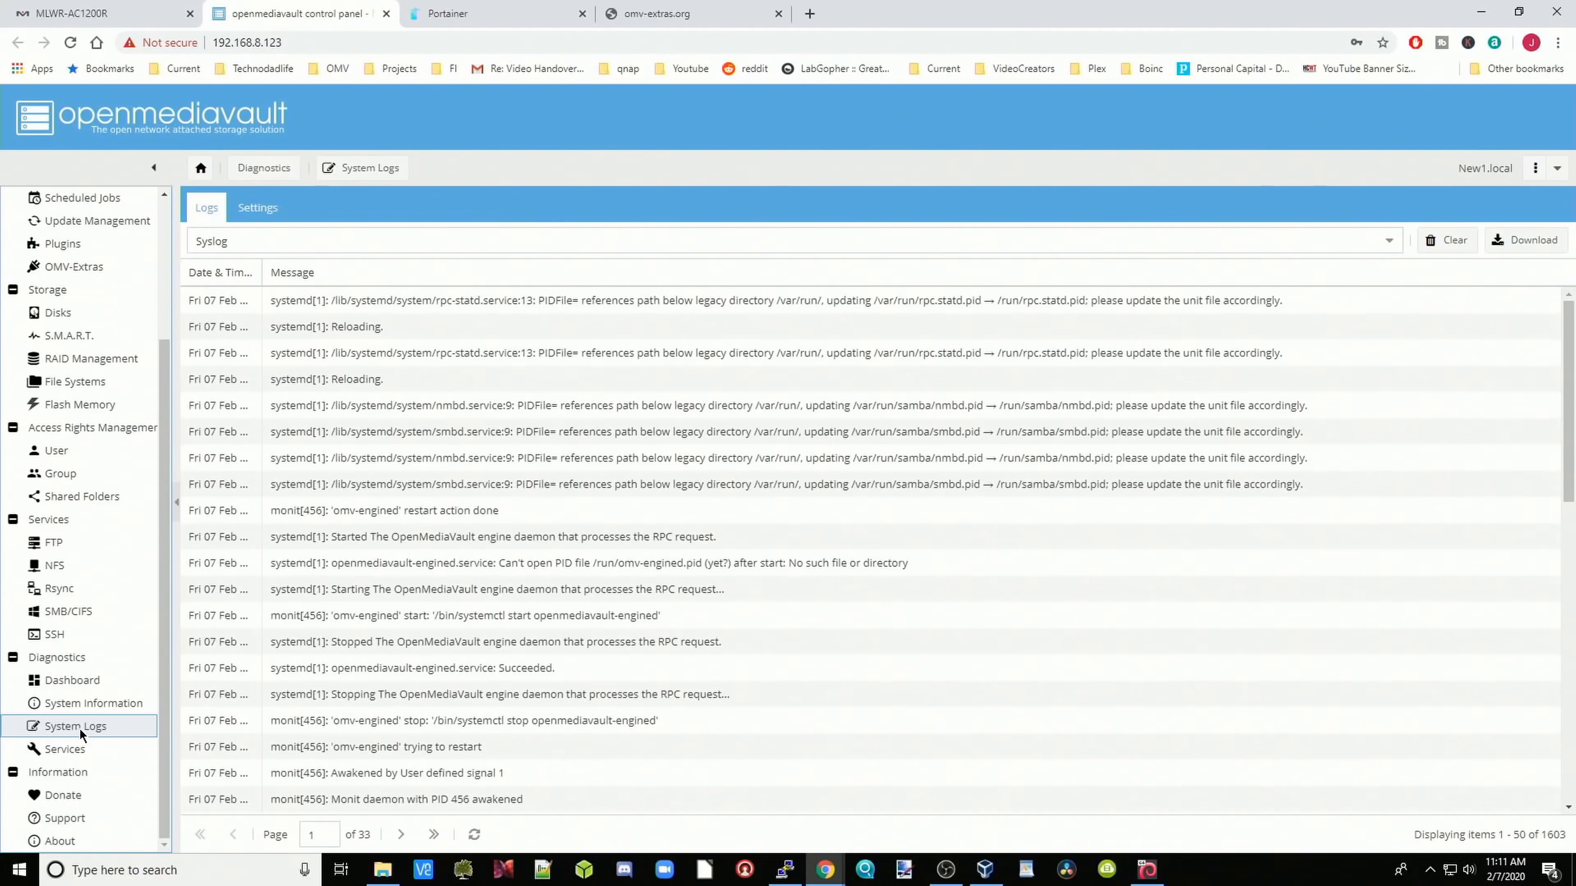
left_click(81, 752)
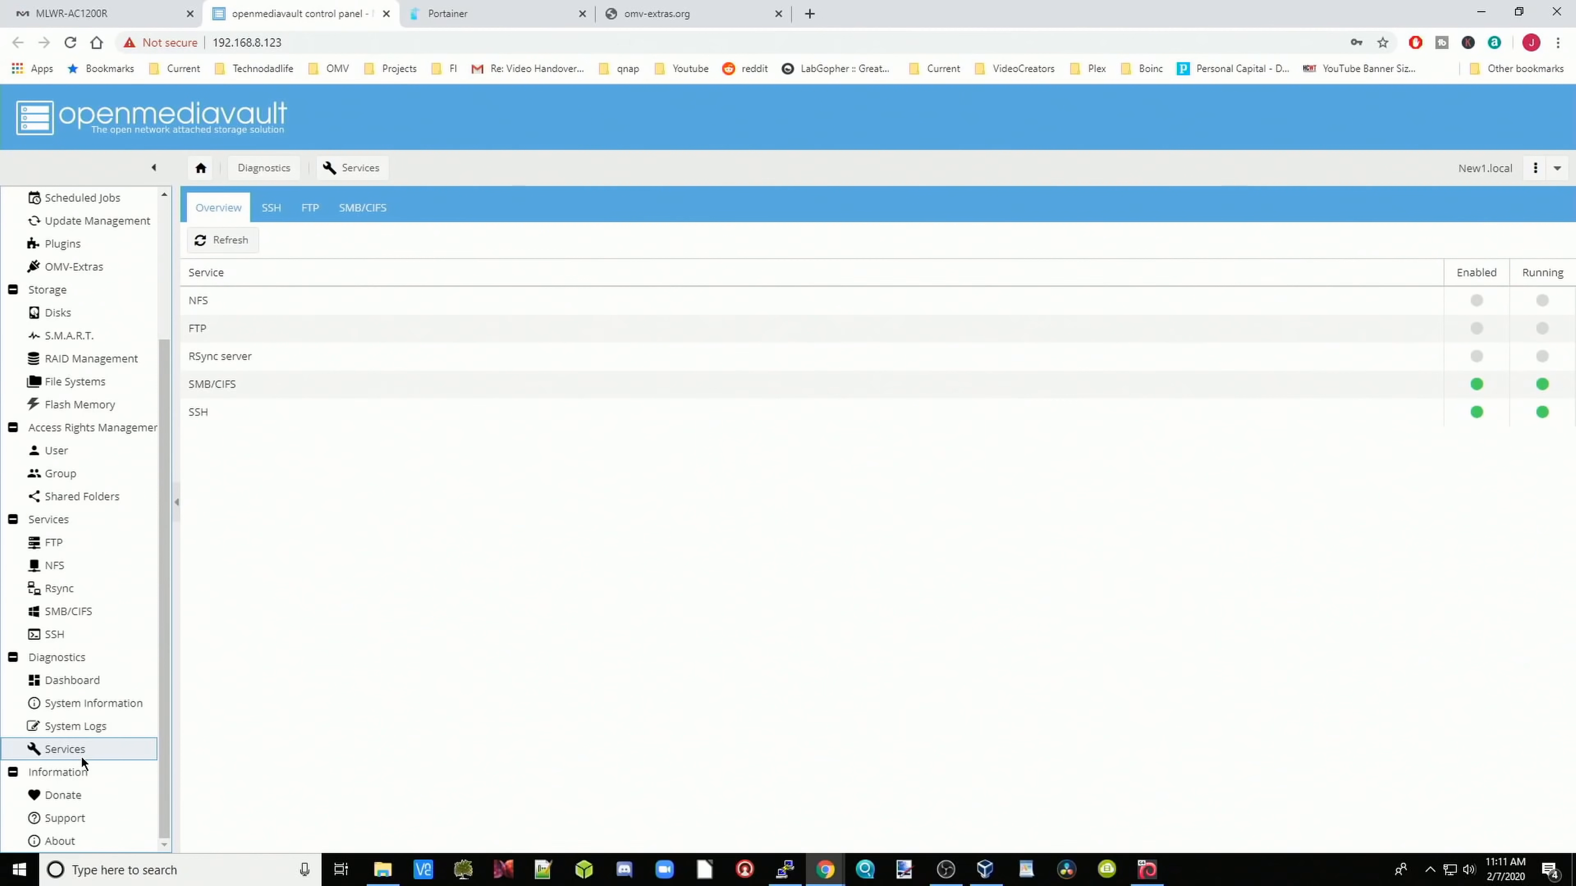
left_click(99, 449)
scroll(103, 435, "up", 3)
left_click(103, 434)
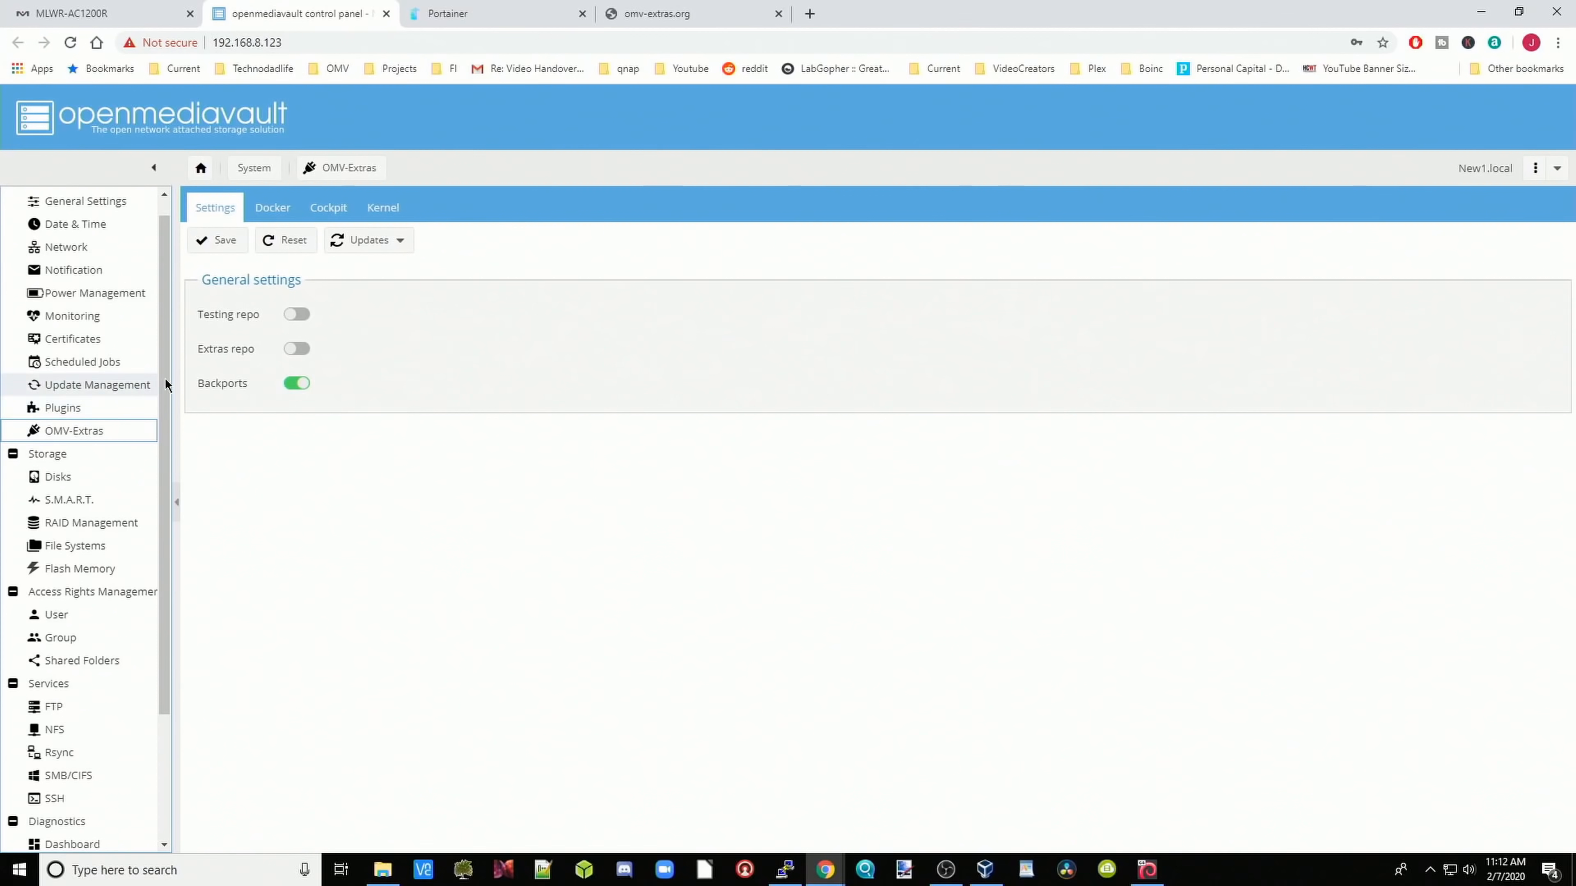
left_click(271, 209)
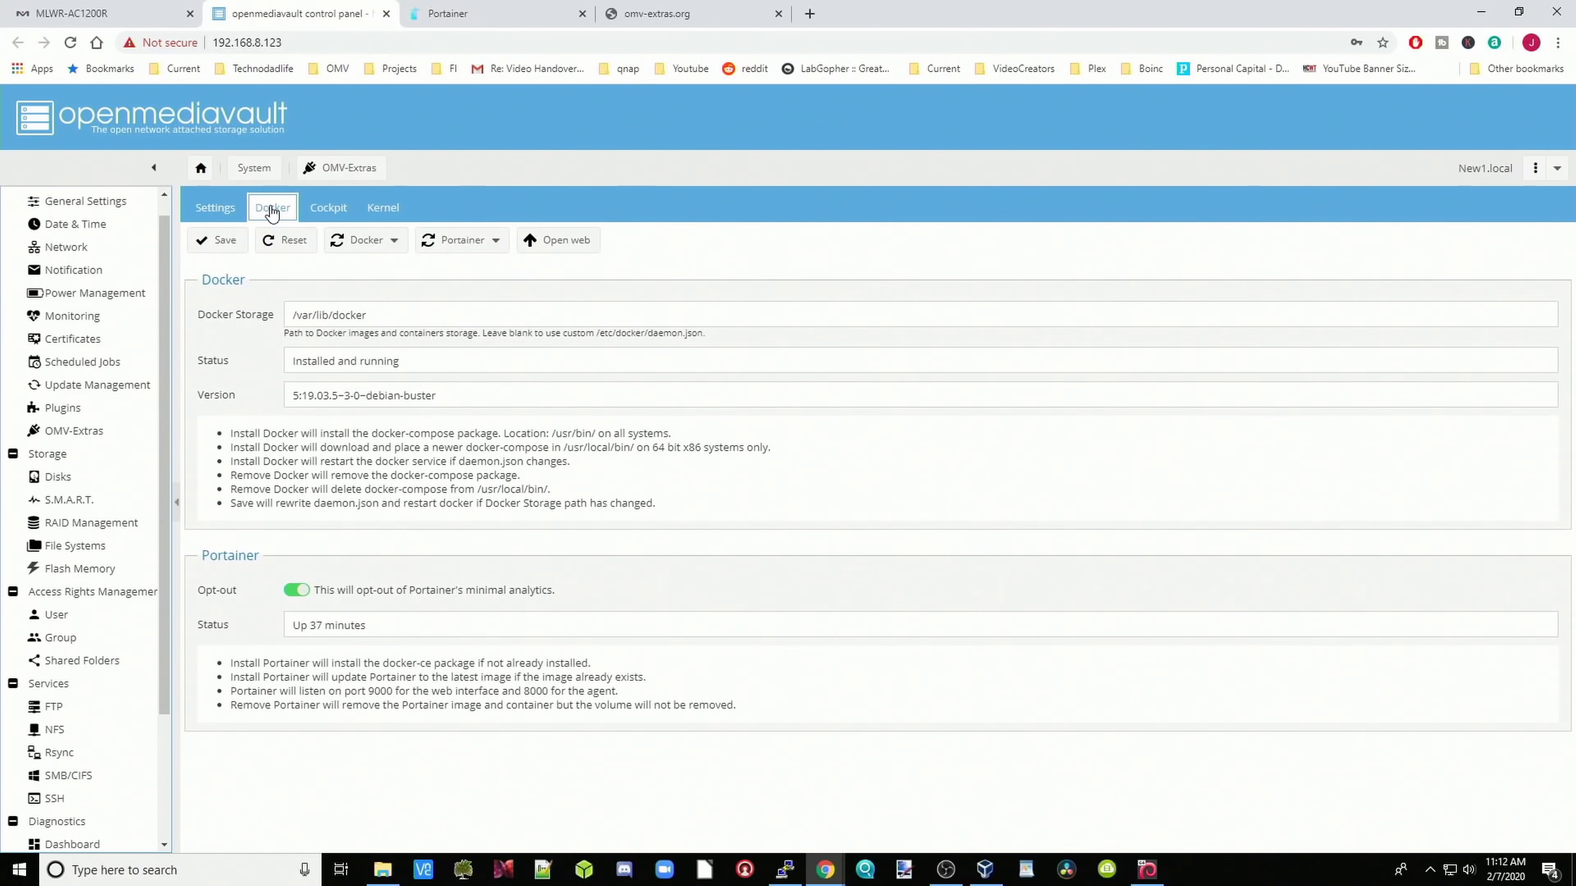